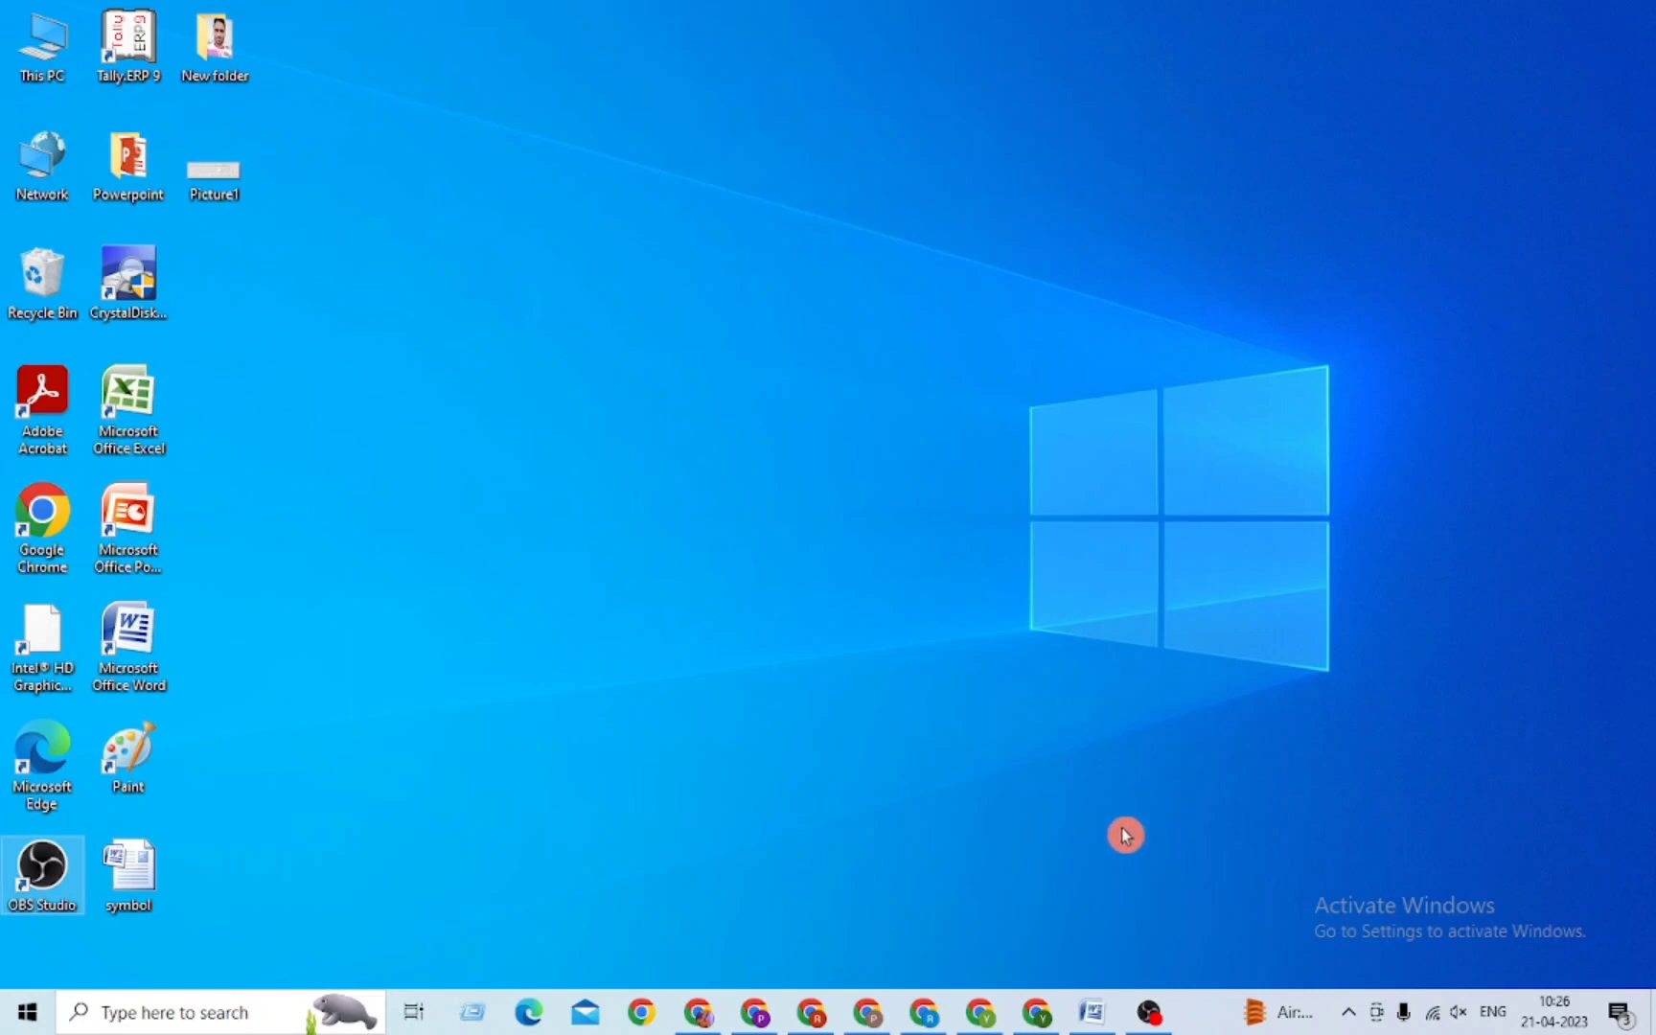
Step: Restore the blank Document1 Word window from the taskbar
left_click(1093, 1012)
Step: Show the Insert tab's Shapes gallery of lines, basic shapes, arrows and callouts
left_click(152, 44)
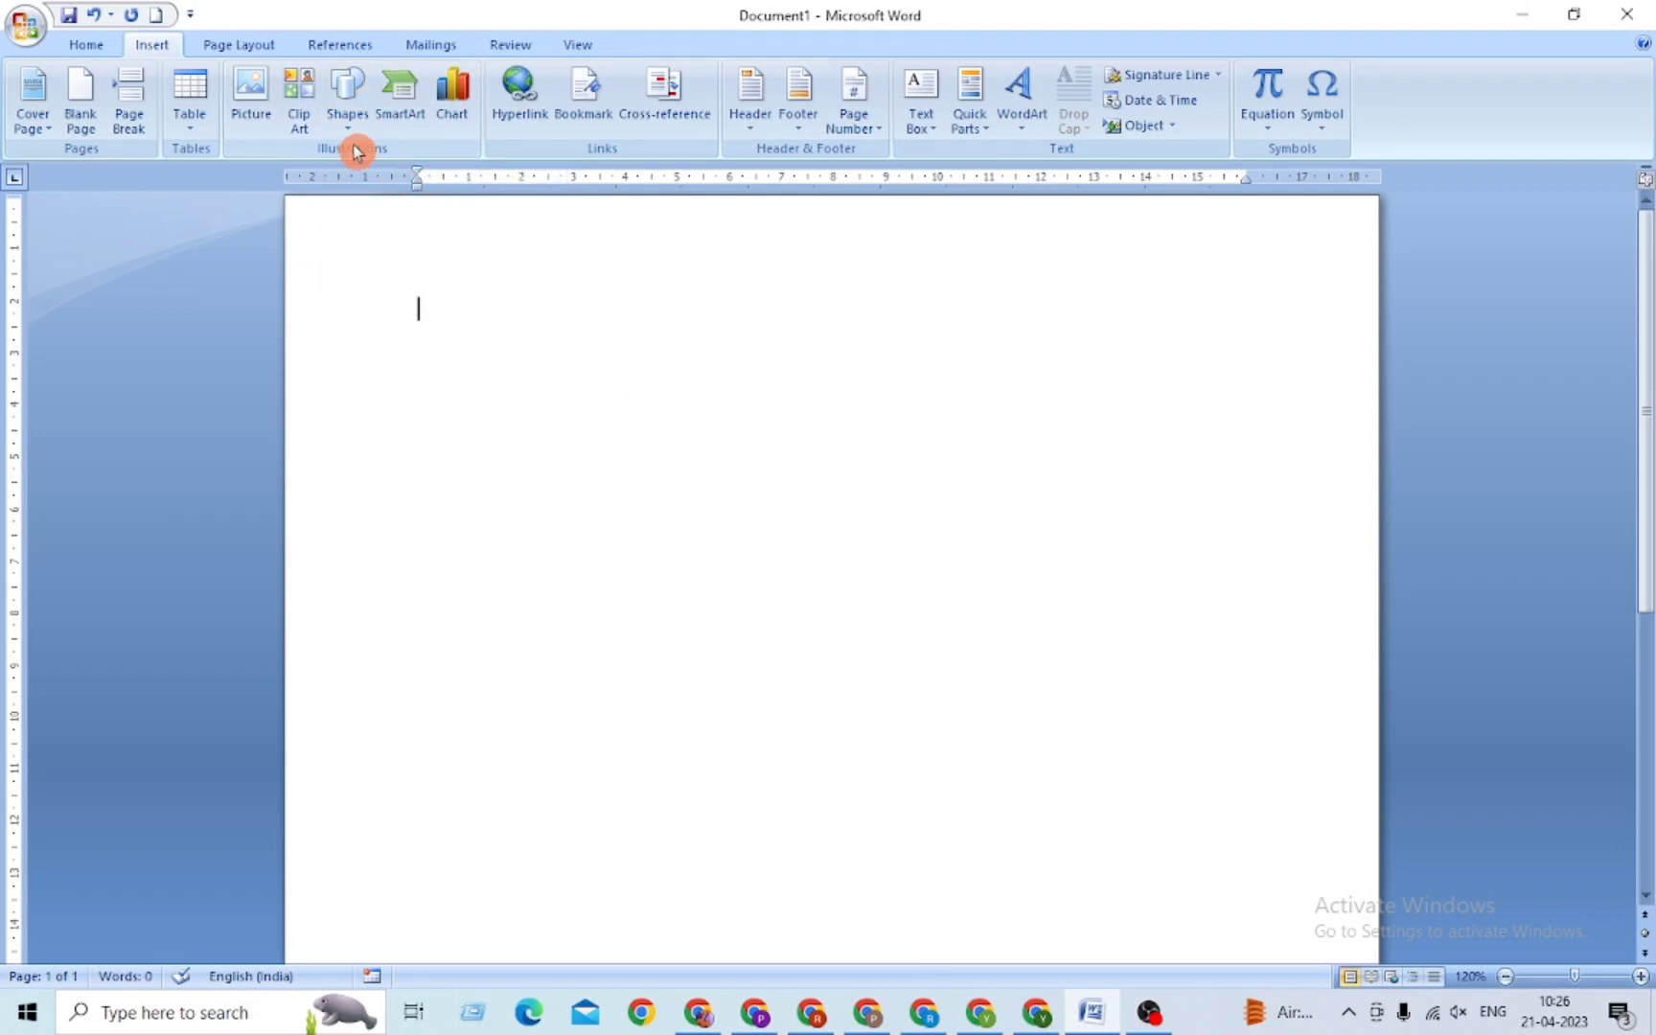
left_click(347, 105)
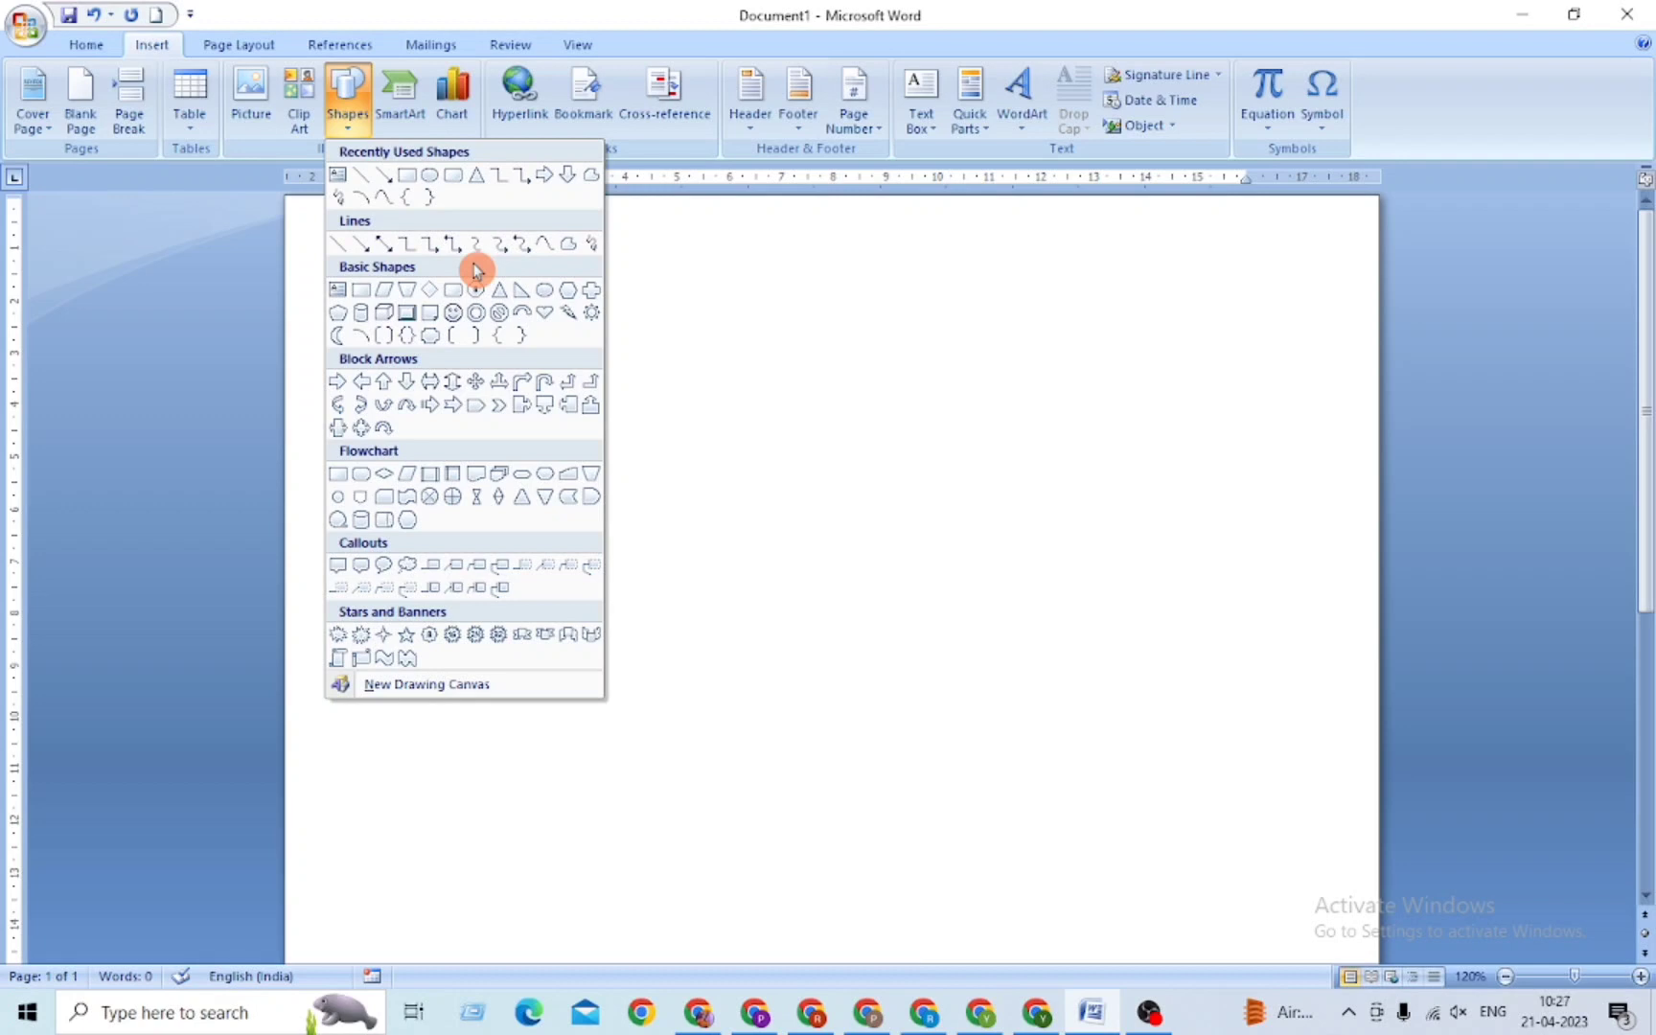
Step: Draw a Rectangle shape about 9.47 × 5.74 cm near the top centre of the page
left_click(702, 303)
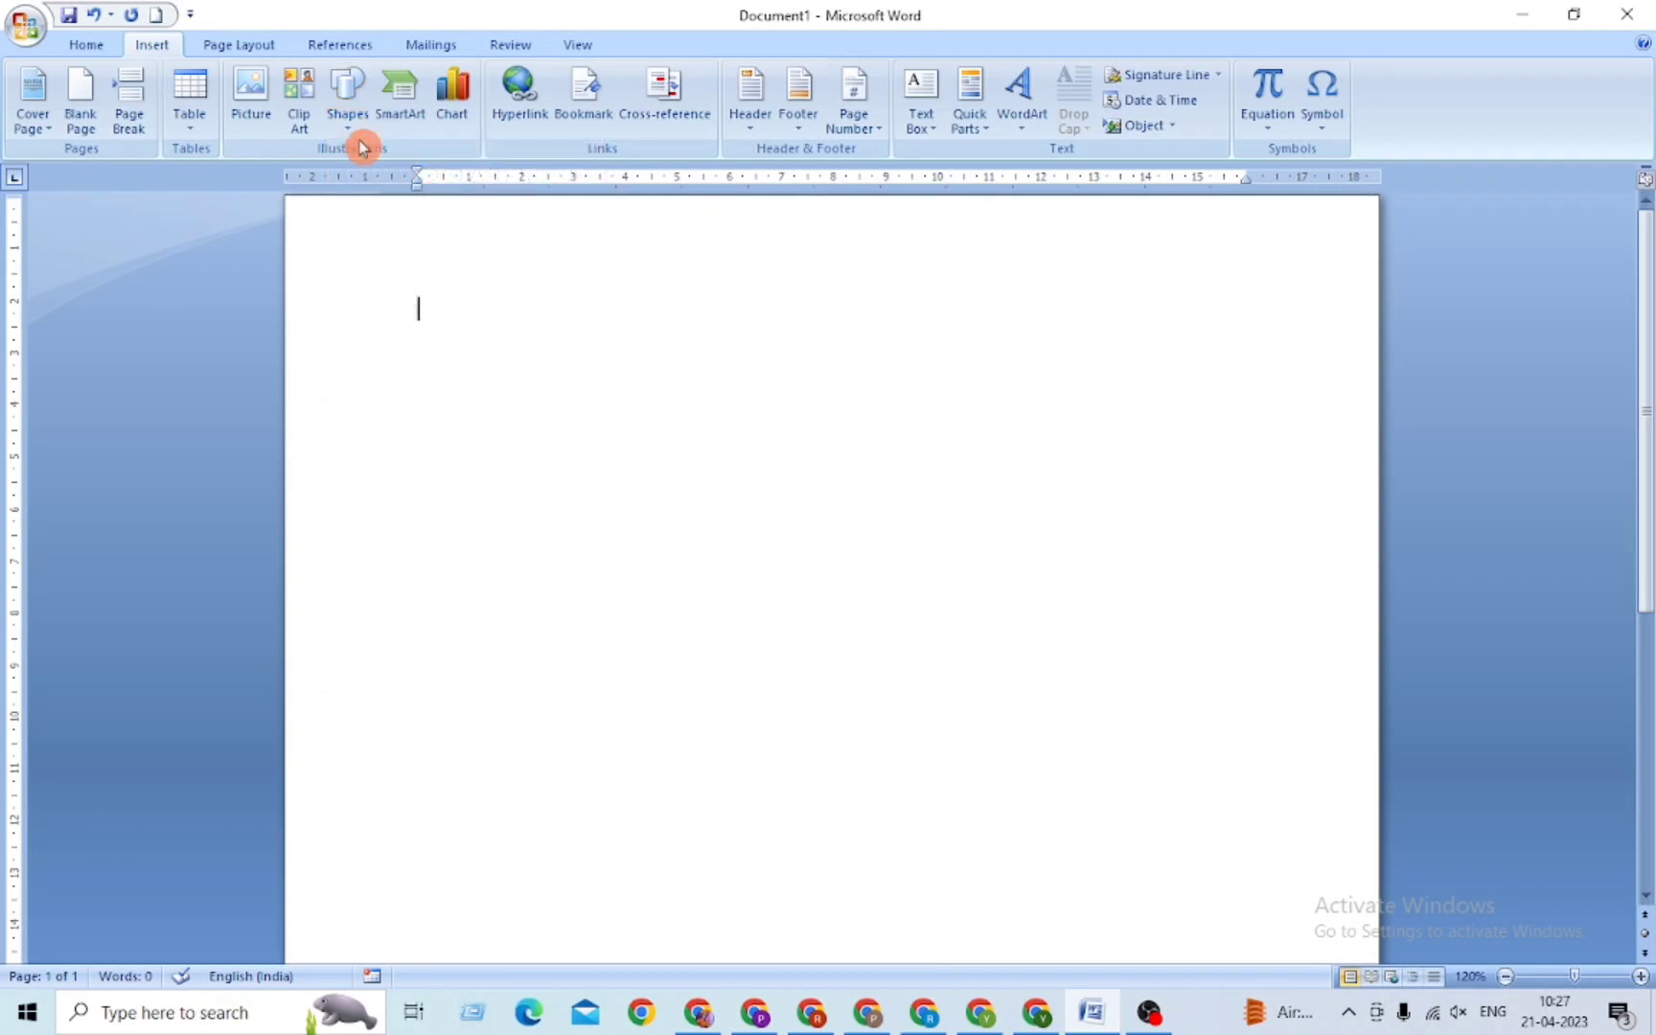
left_click(347, 132)
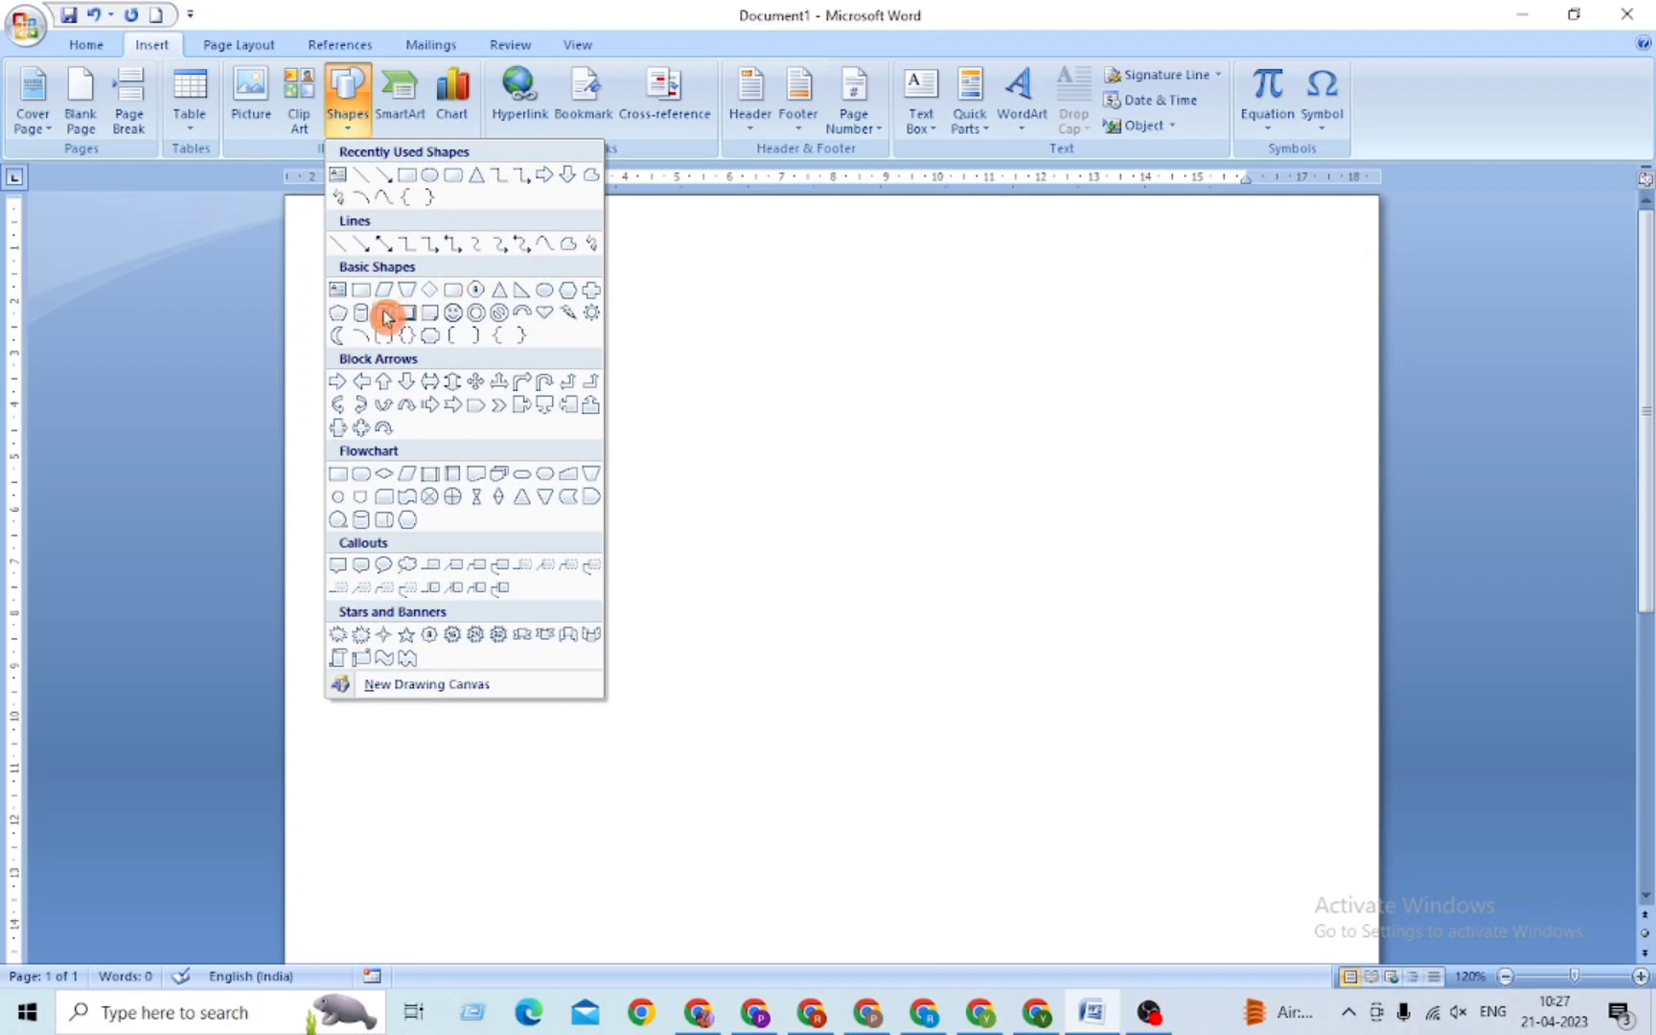
left_click(410, 182)
mouse_move(529, 361)
left_mouse_down()
mouse_move(747, 543)
mouse_move(981, 661)
mouse_move(1022, 659)
left_mouse_up()
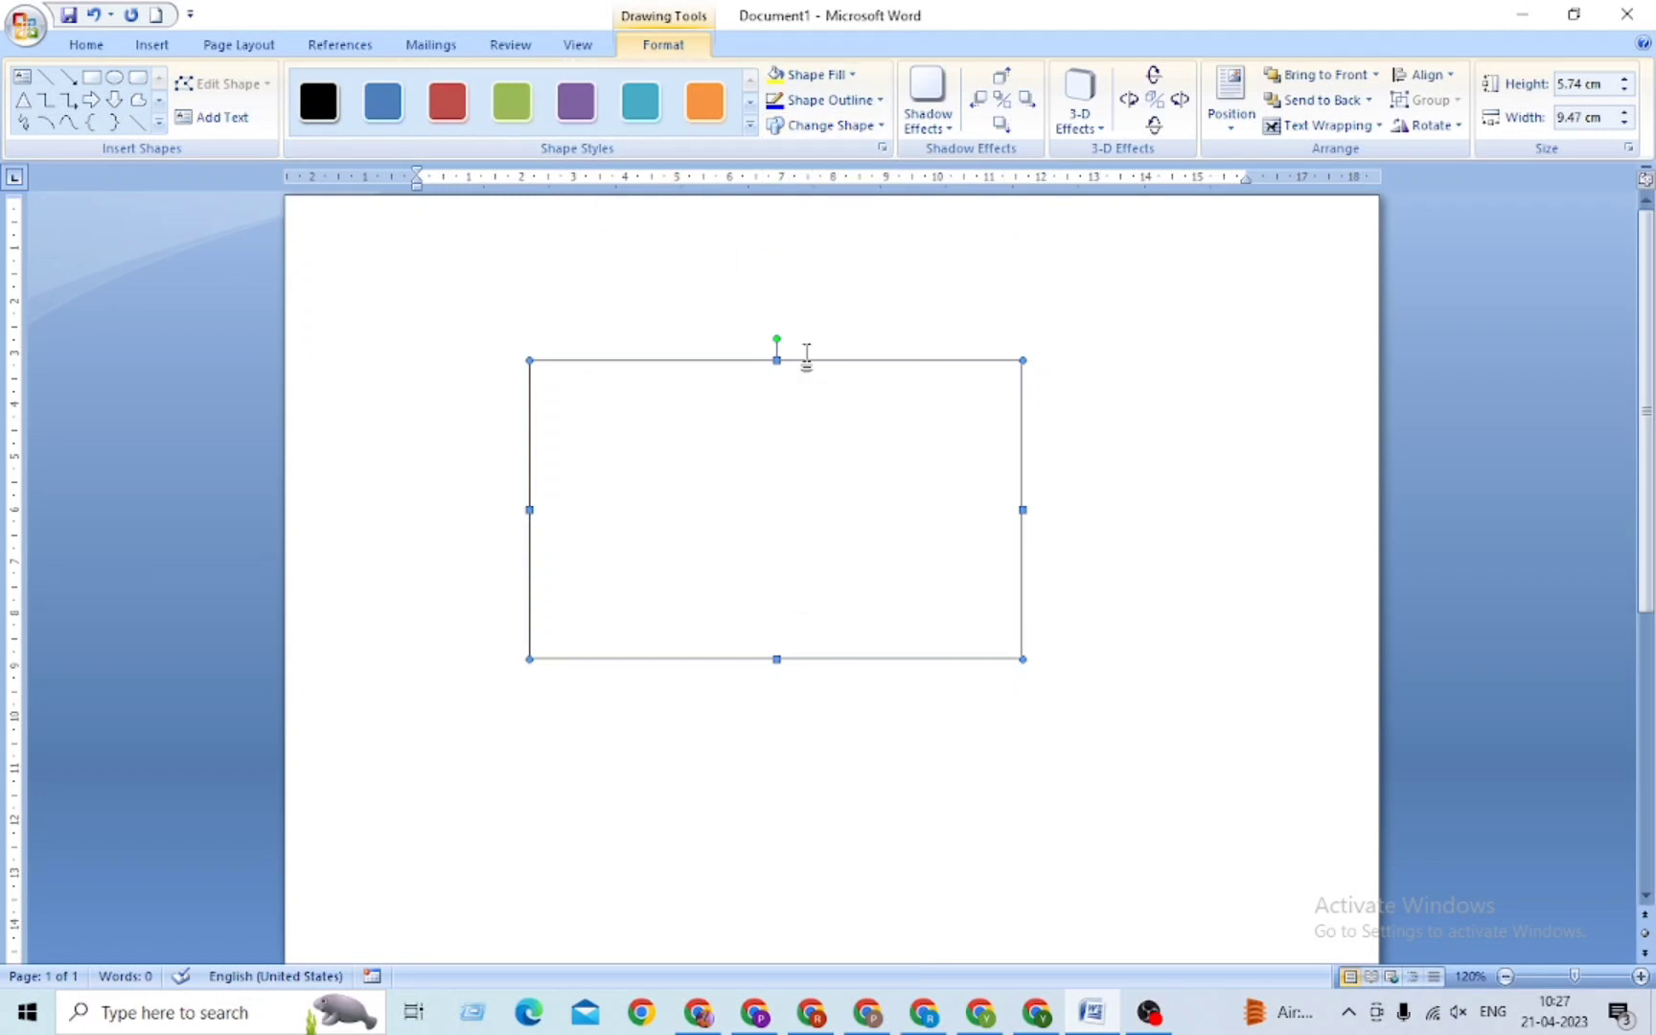
Step: Resize the rectangle with its handles to 5.74 cm wide by 3.87 cm tall
left_click(661, 27)
left_click(826, 798)
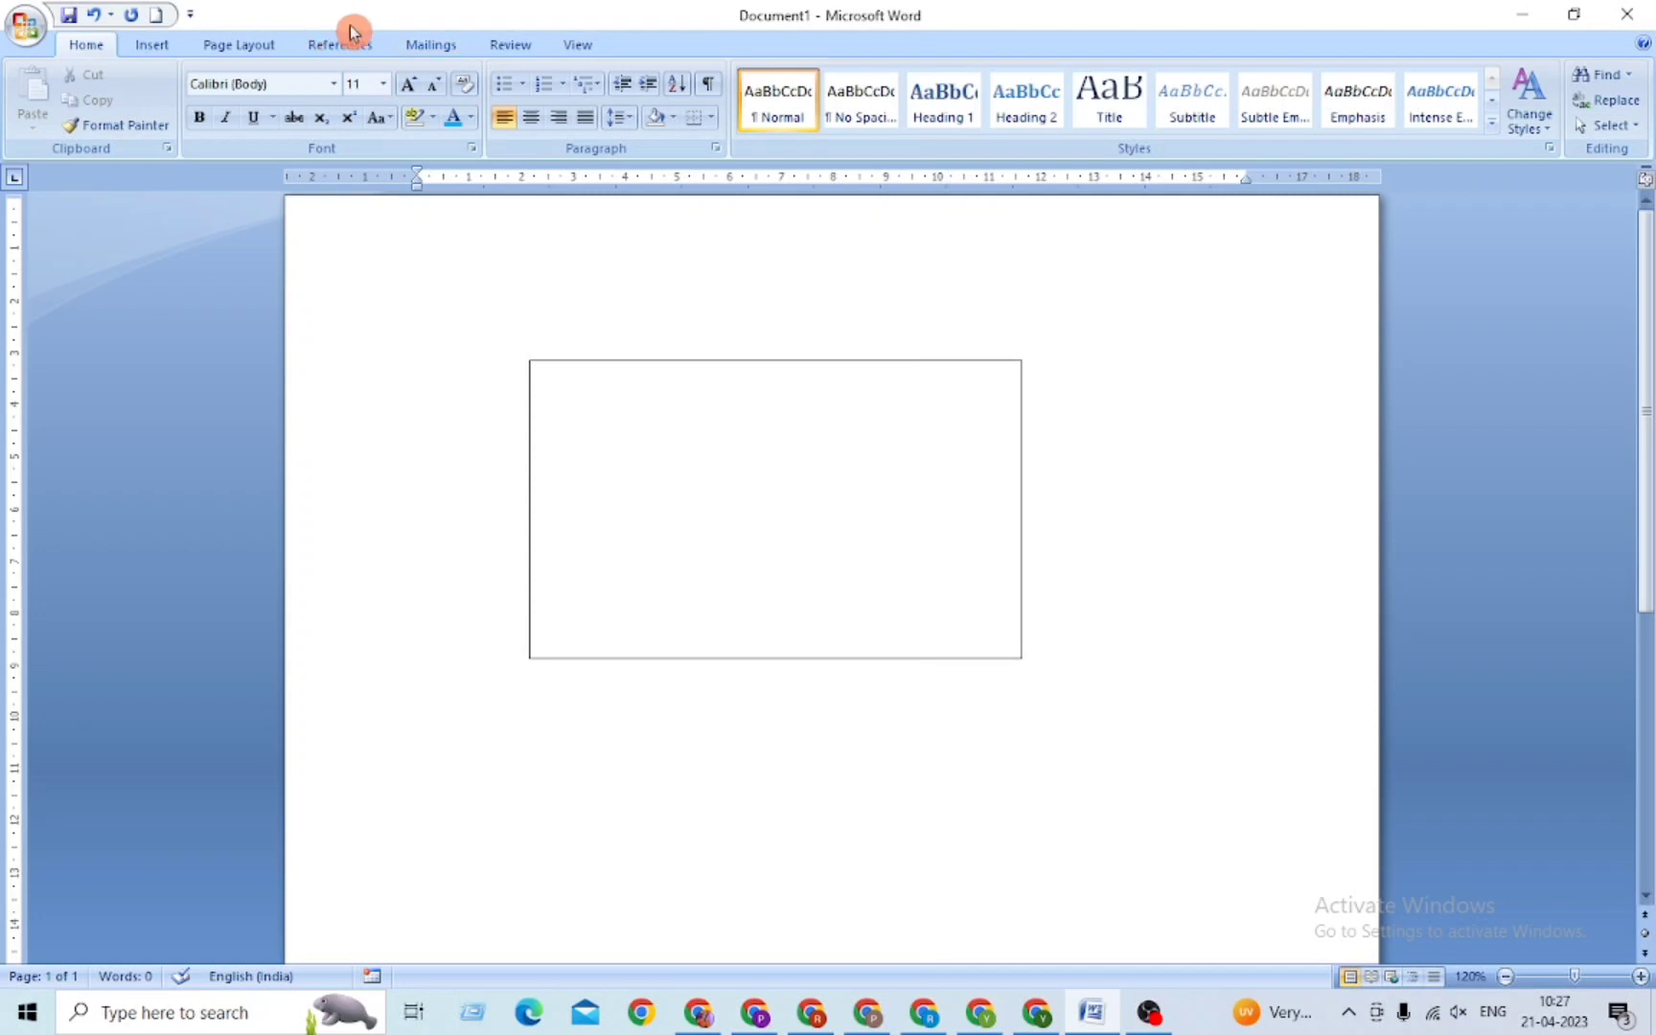
left_click(652, 469)
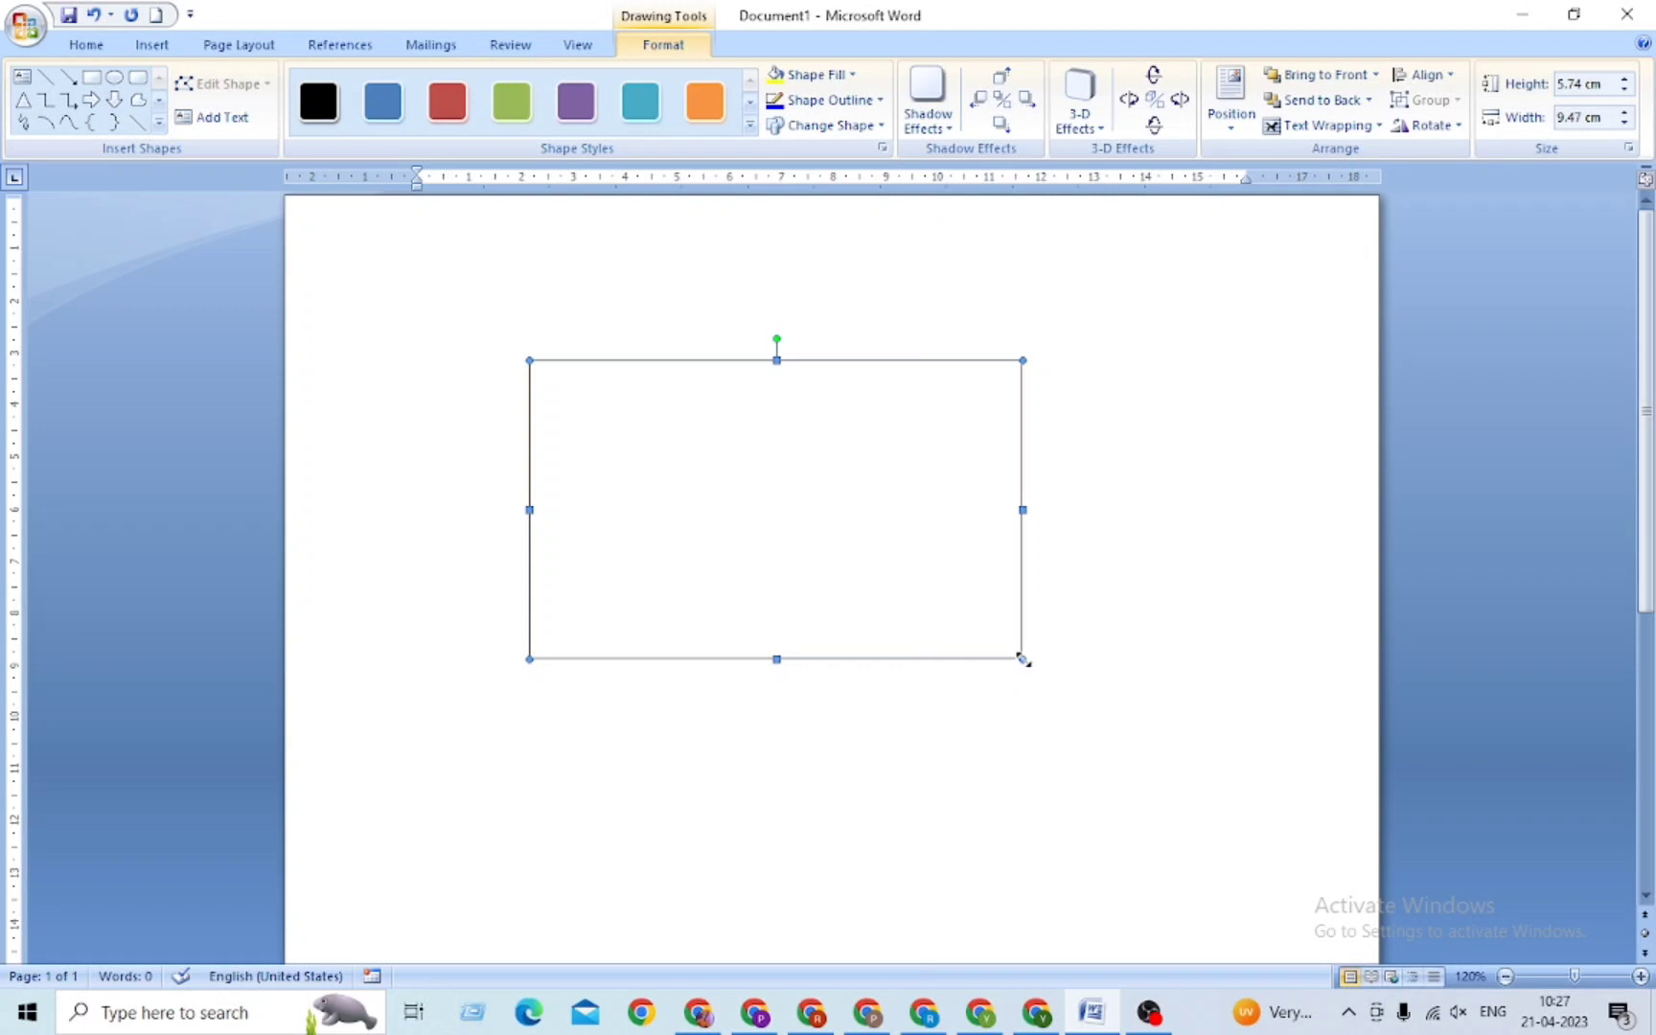
left_click_drag(1022, 659, 896, 560)
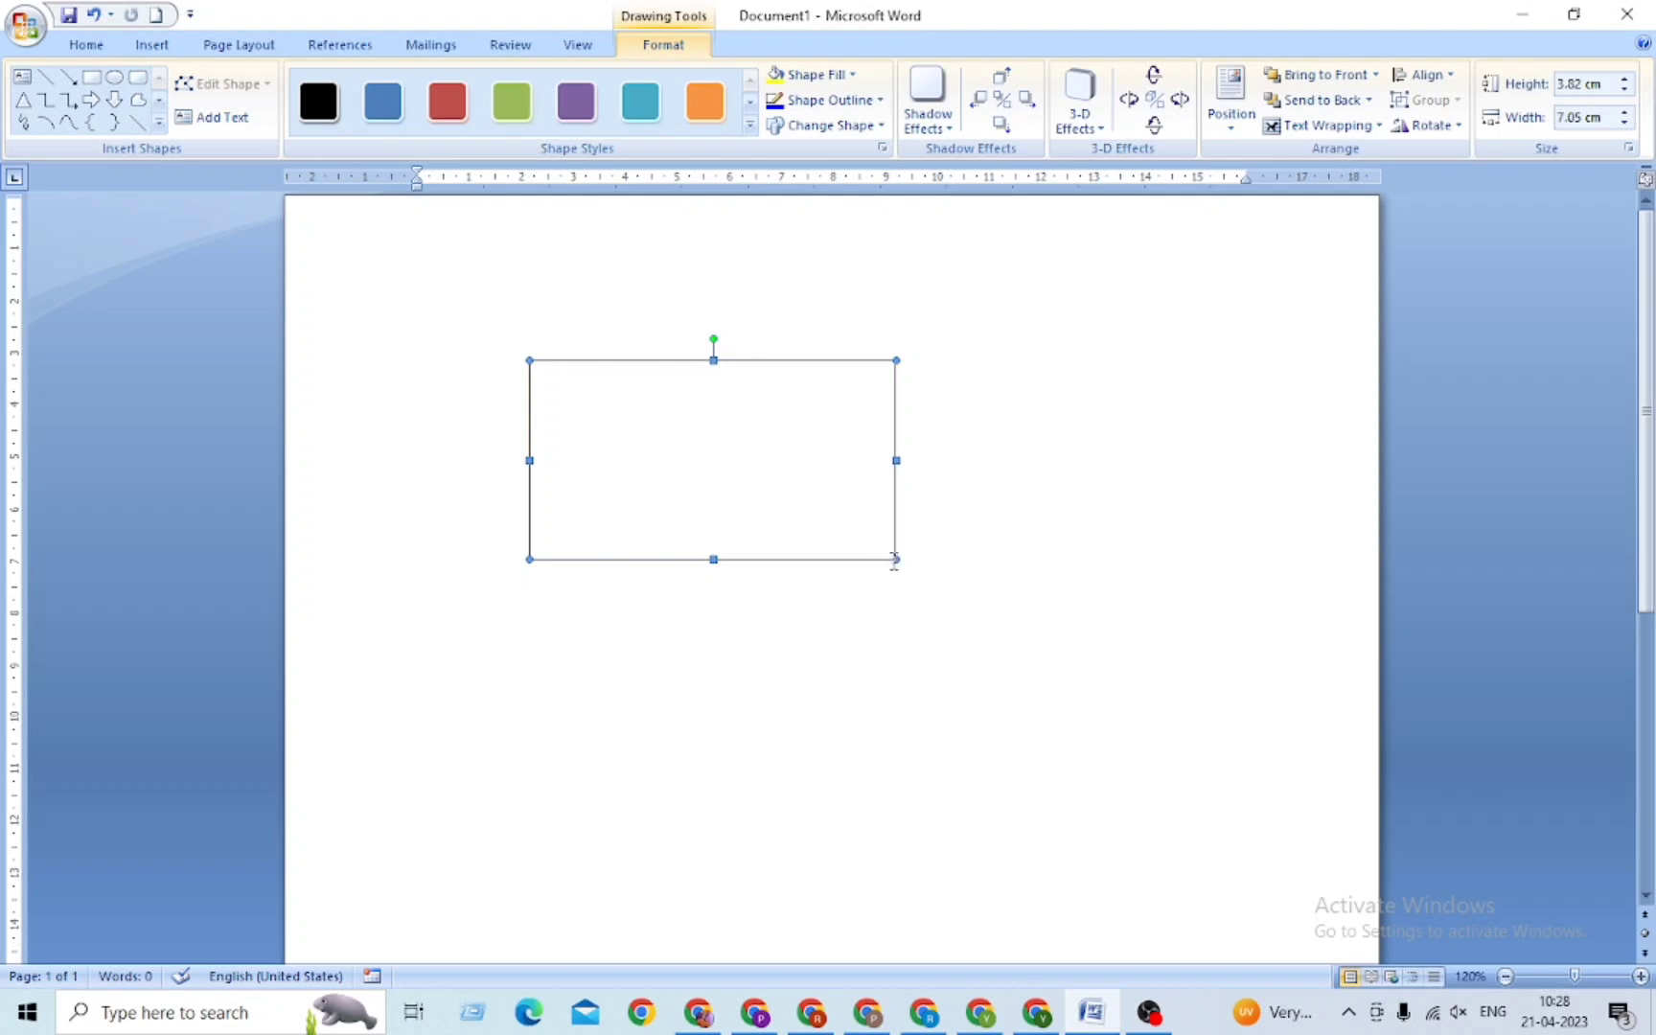
left_click_drag(894, 560, 922, 605)
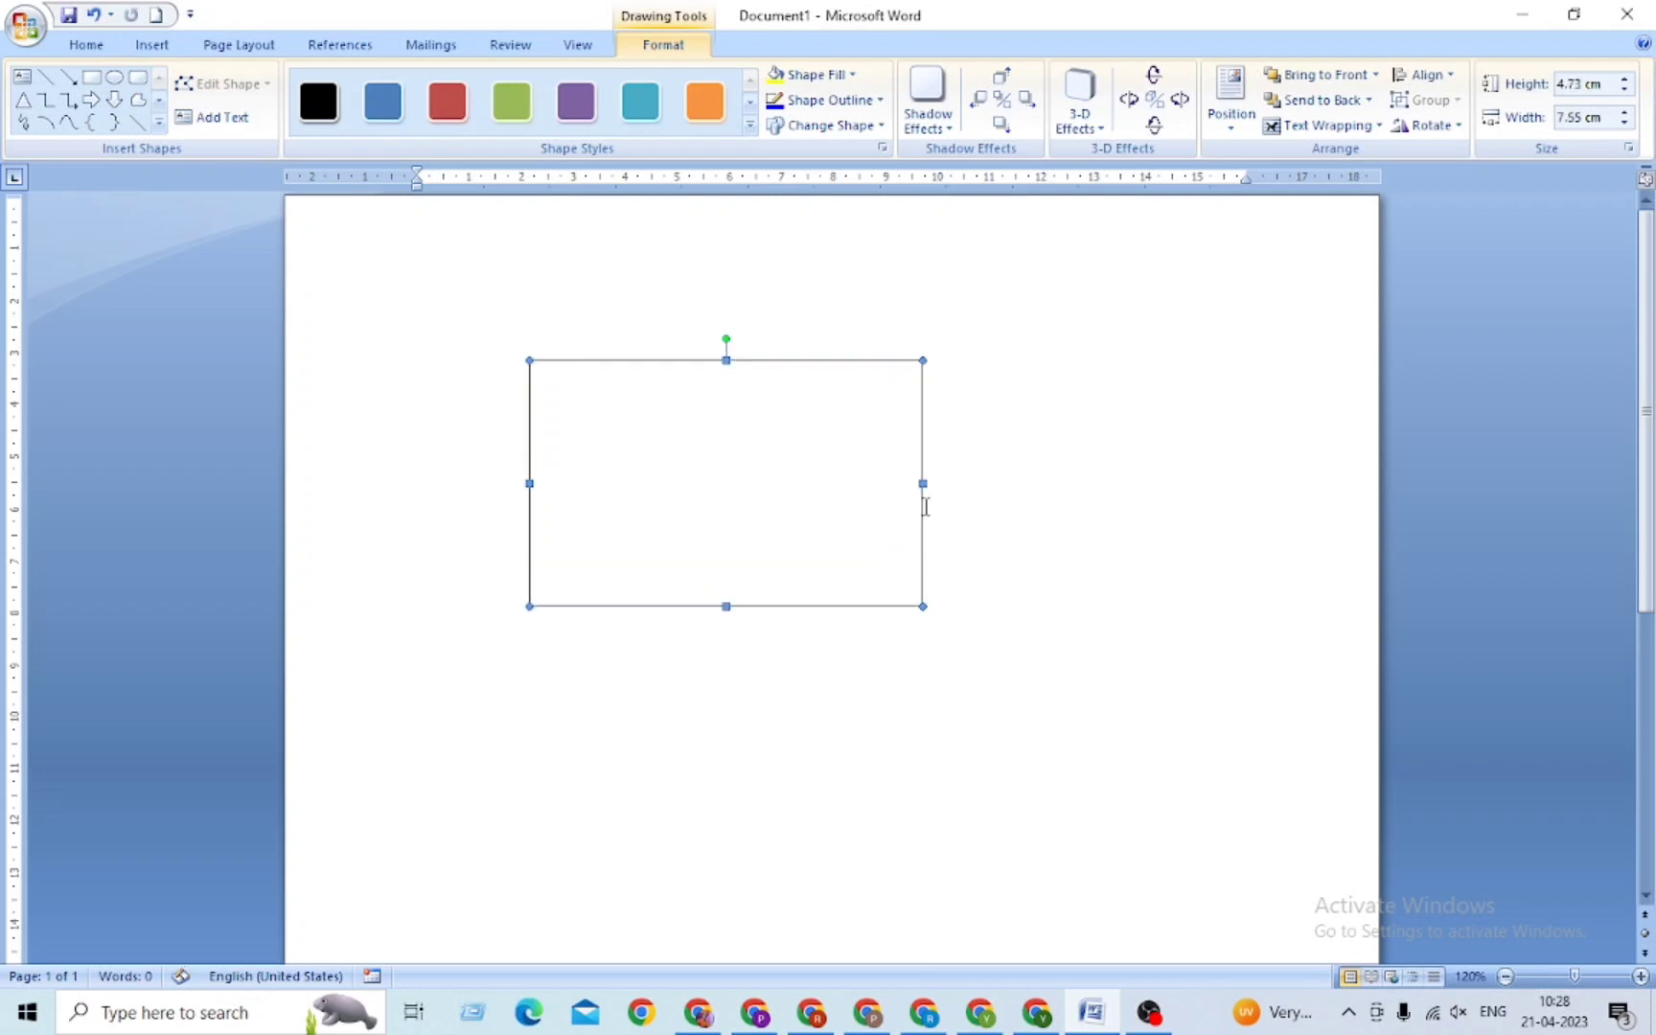
left_click_drag(920, 483, 883, 483)
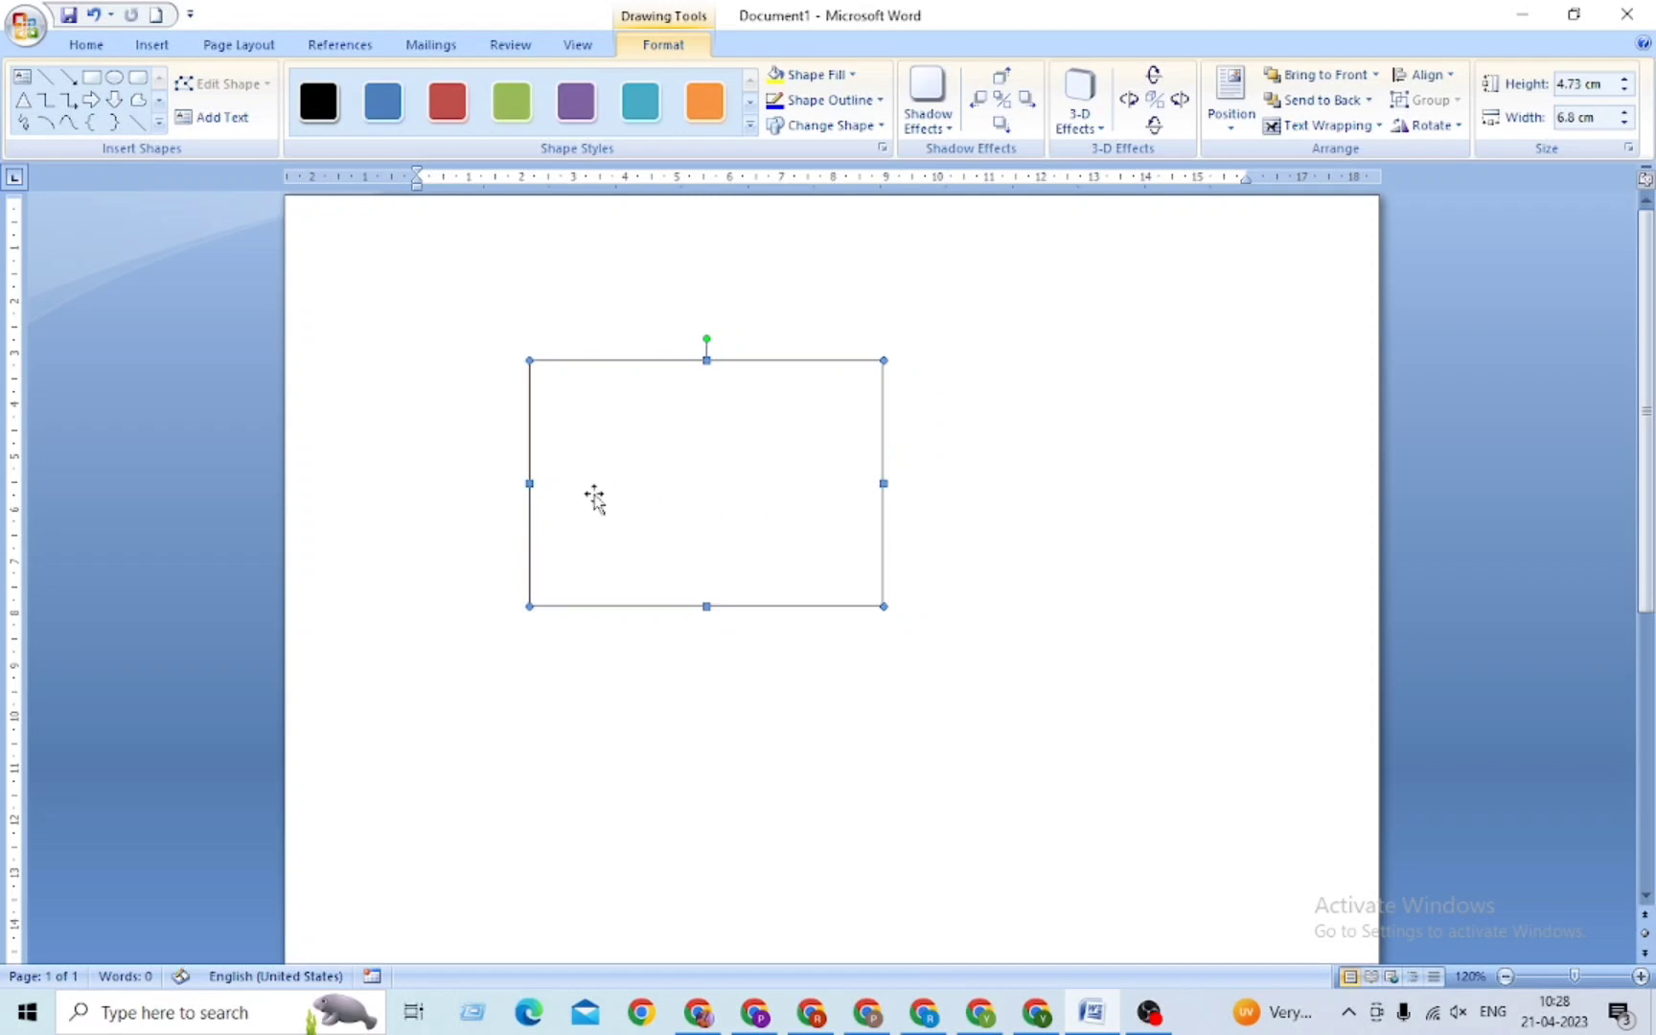
left_click_drag(530, 483, 585, 491)
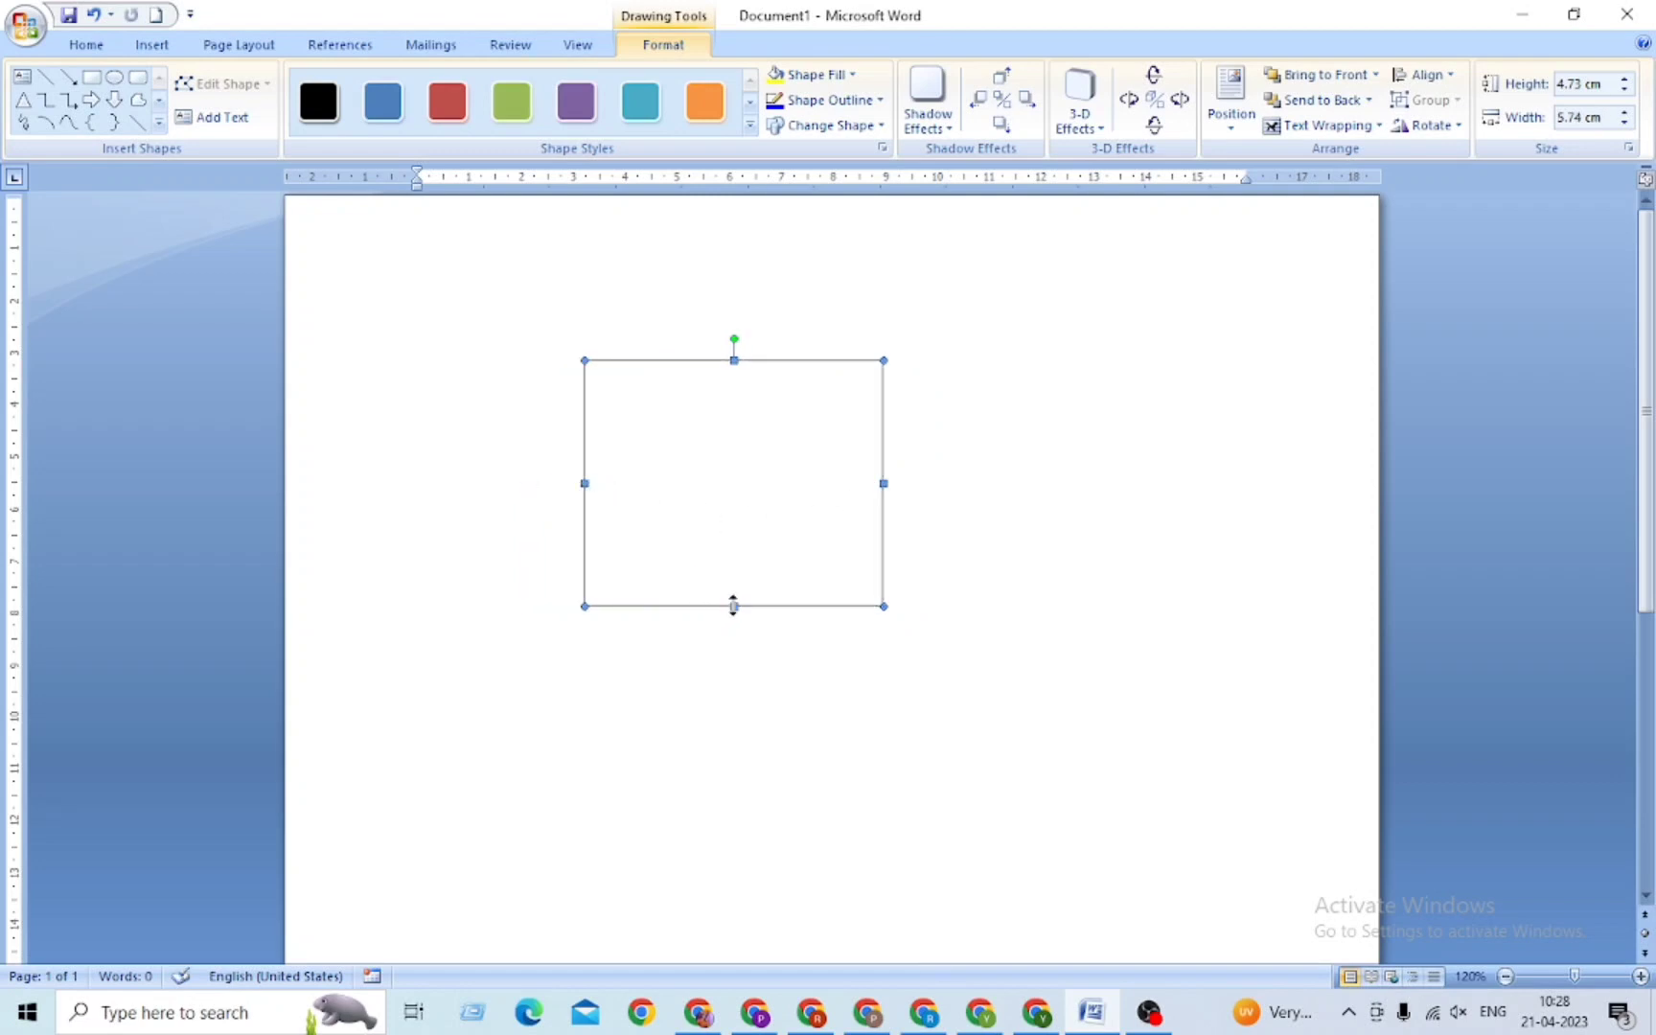
left_click_drag(735, 574, 733, 562)
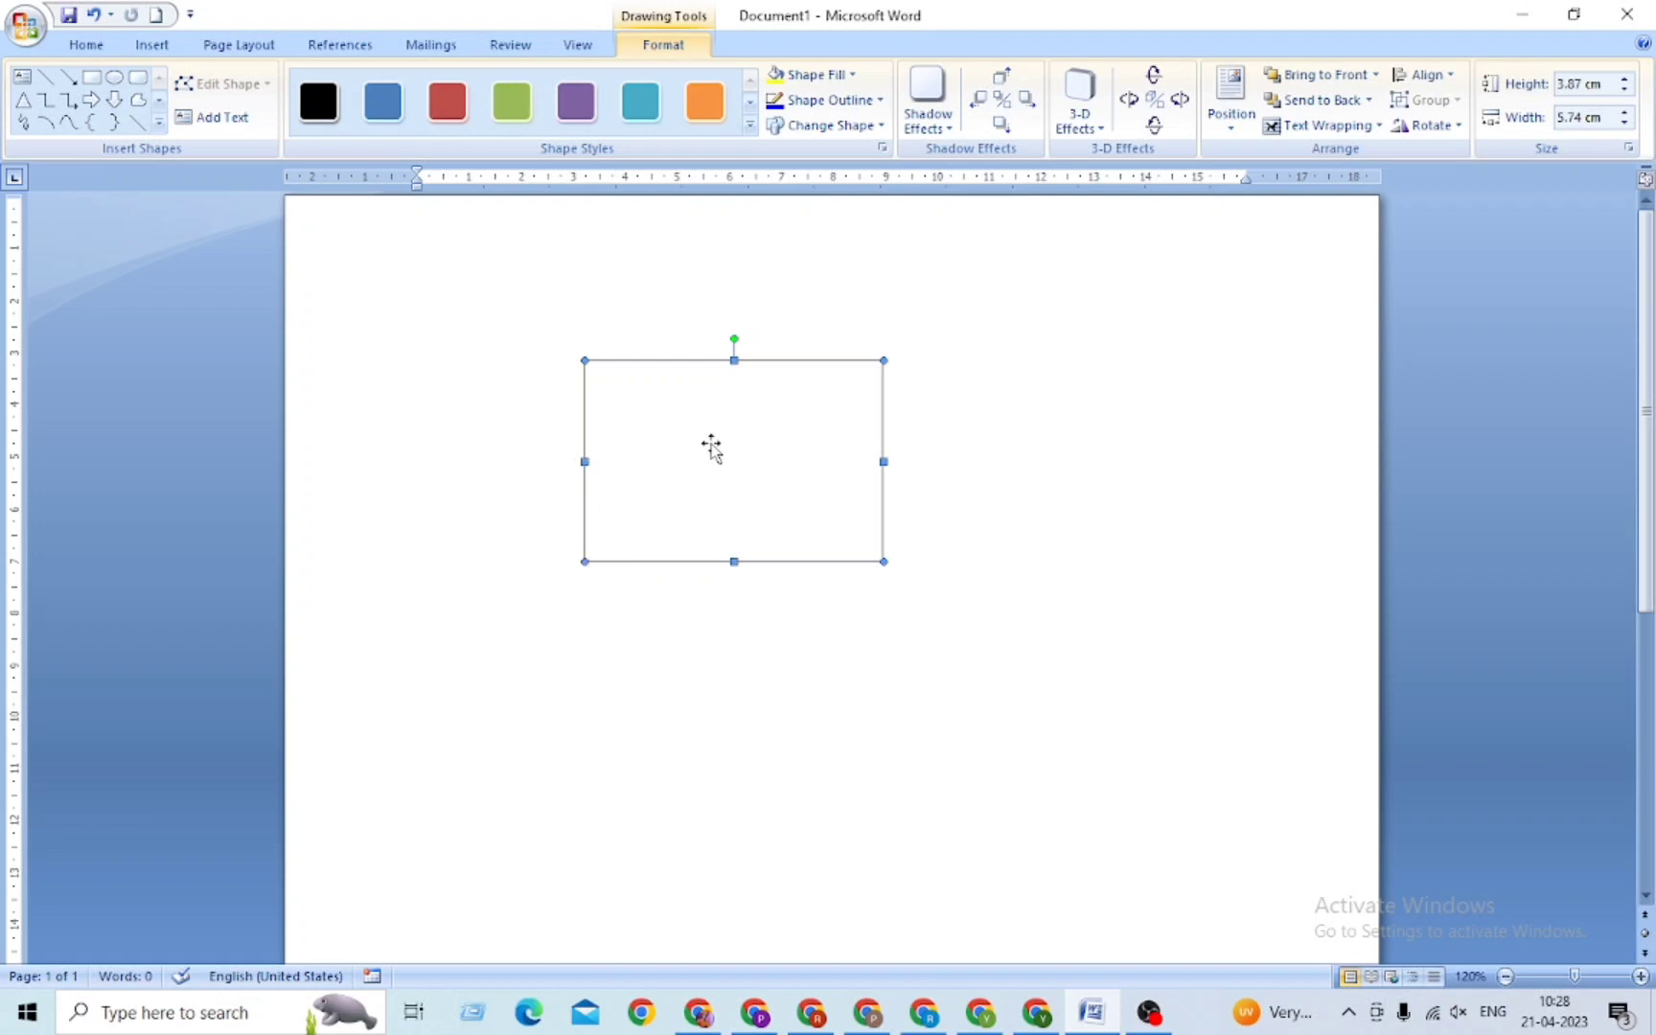
Step: Reposition the rectangle slightly left of centre, keeping it level and unrotated
mouse_move(711, 446)
left_mouse_down()
mouse_move(1077, 468)
mouse_move(770, 490)
mouse_move(502, 470)
left_mouse_up()
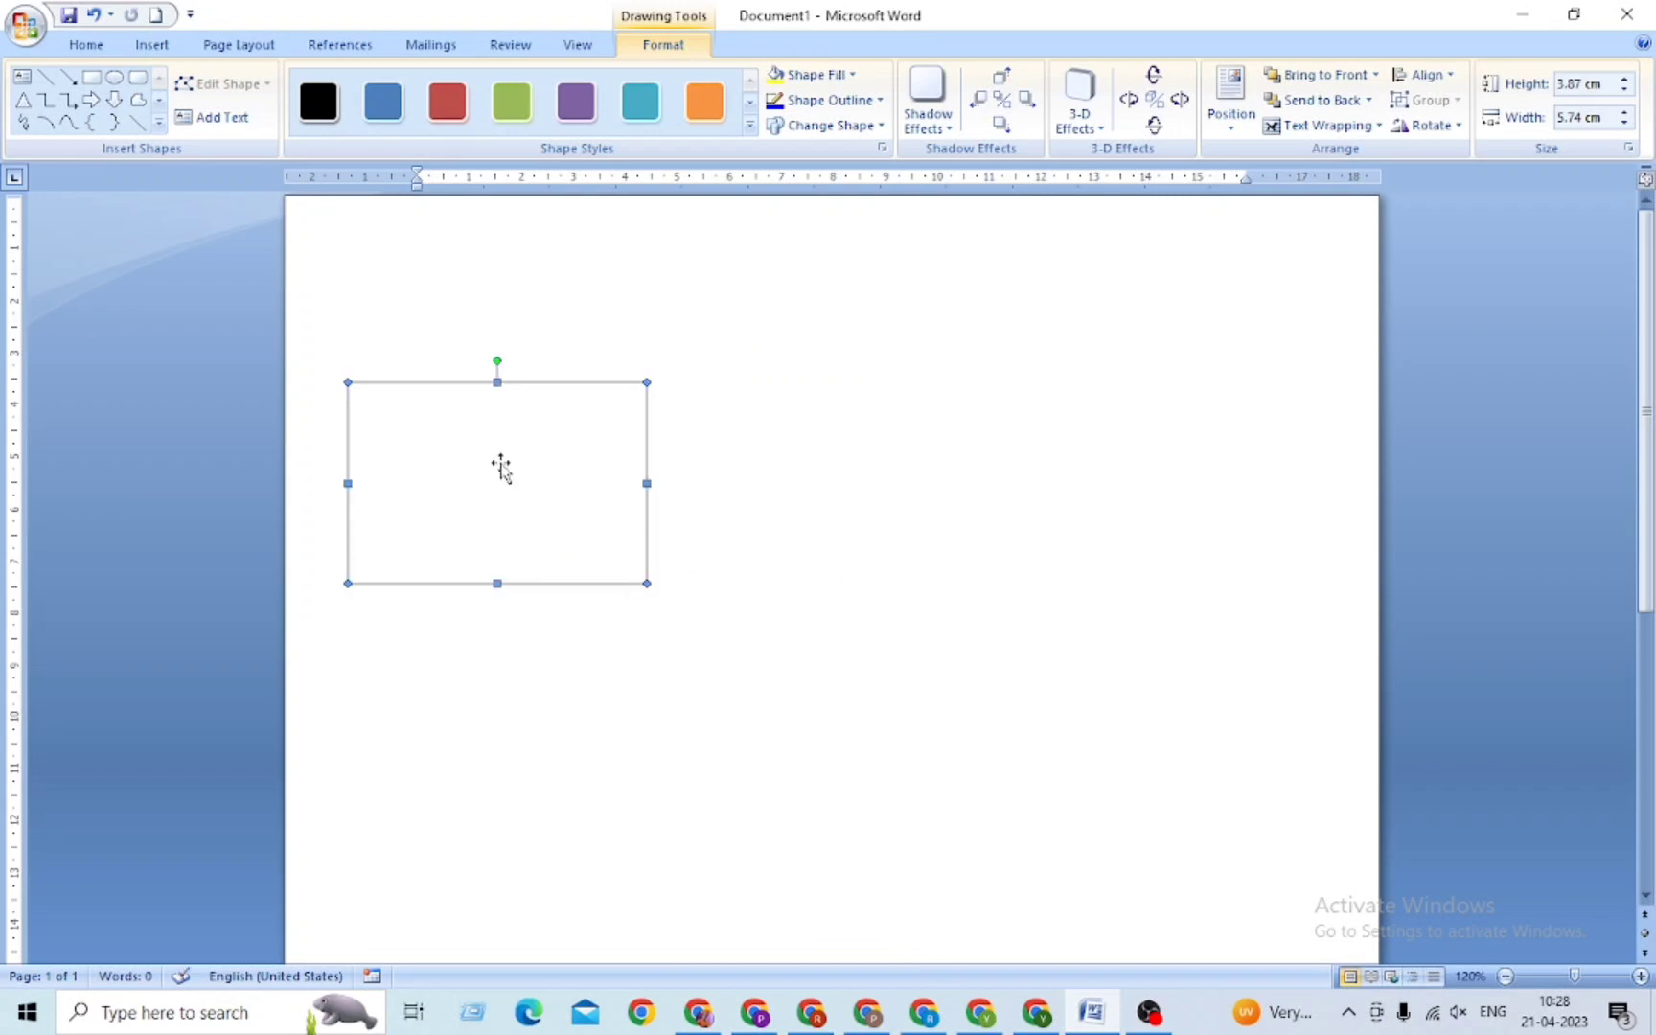
mouse_move(501, 470)
left_mouse_down()
mouse_move(955, 464)
mouse_move(913, 496)
mouse_move(618, 510)
mouse_move(798, 662)
mouse_move(945, 710)
mouse_move(787, 591)
mouse_move(660, 447)
left_mouse_up()
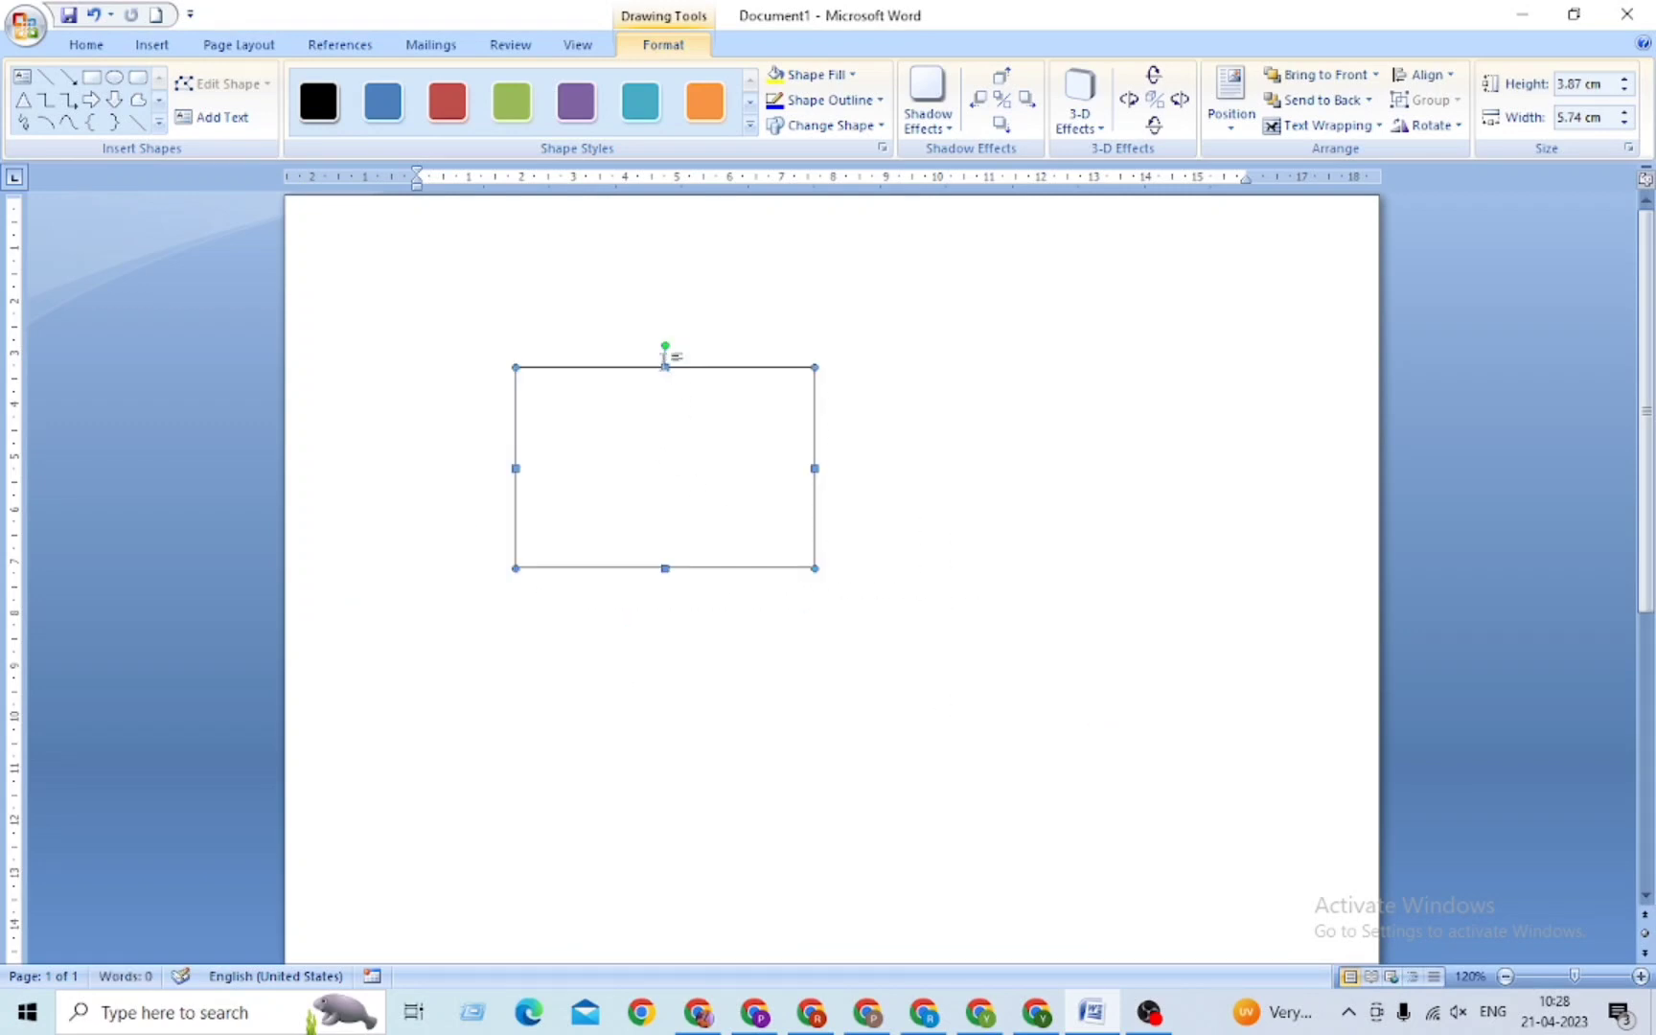
mouse_move(667, 343)
left_mouse_down()
mouse_move(707, 351)
mouse_move(665, 345)
left_mouse_up()
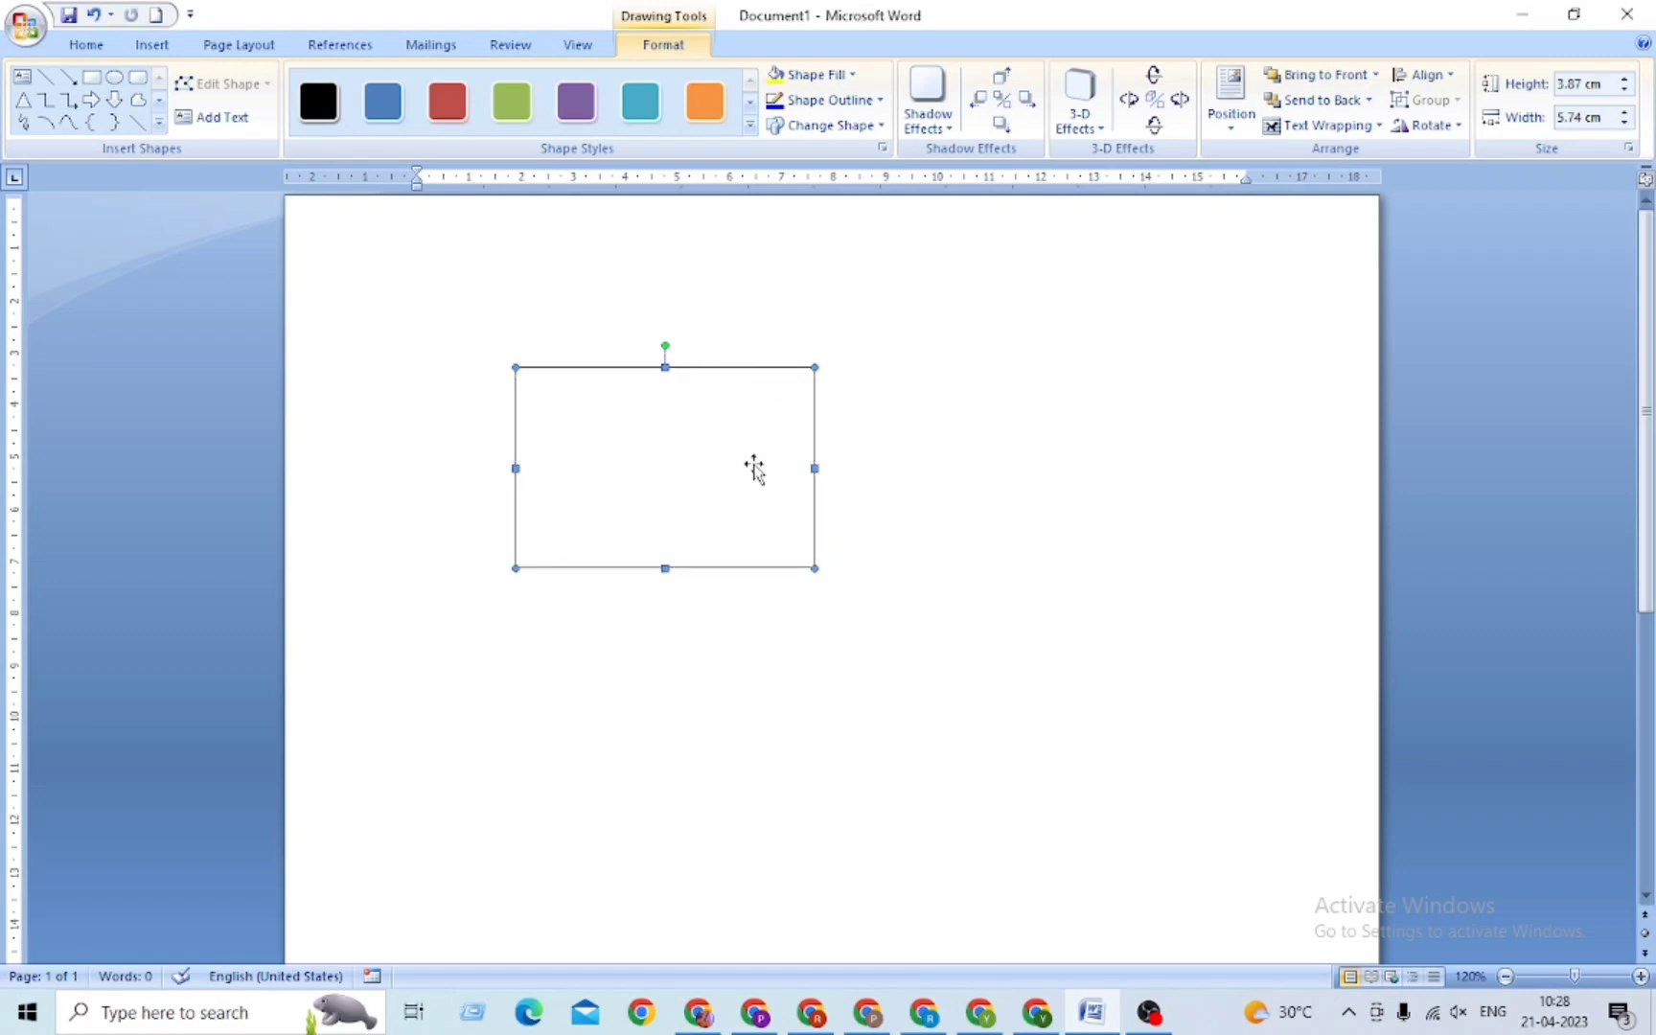
left_click(1455, 128)
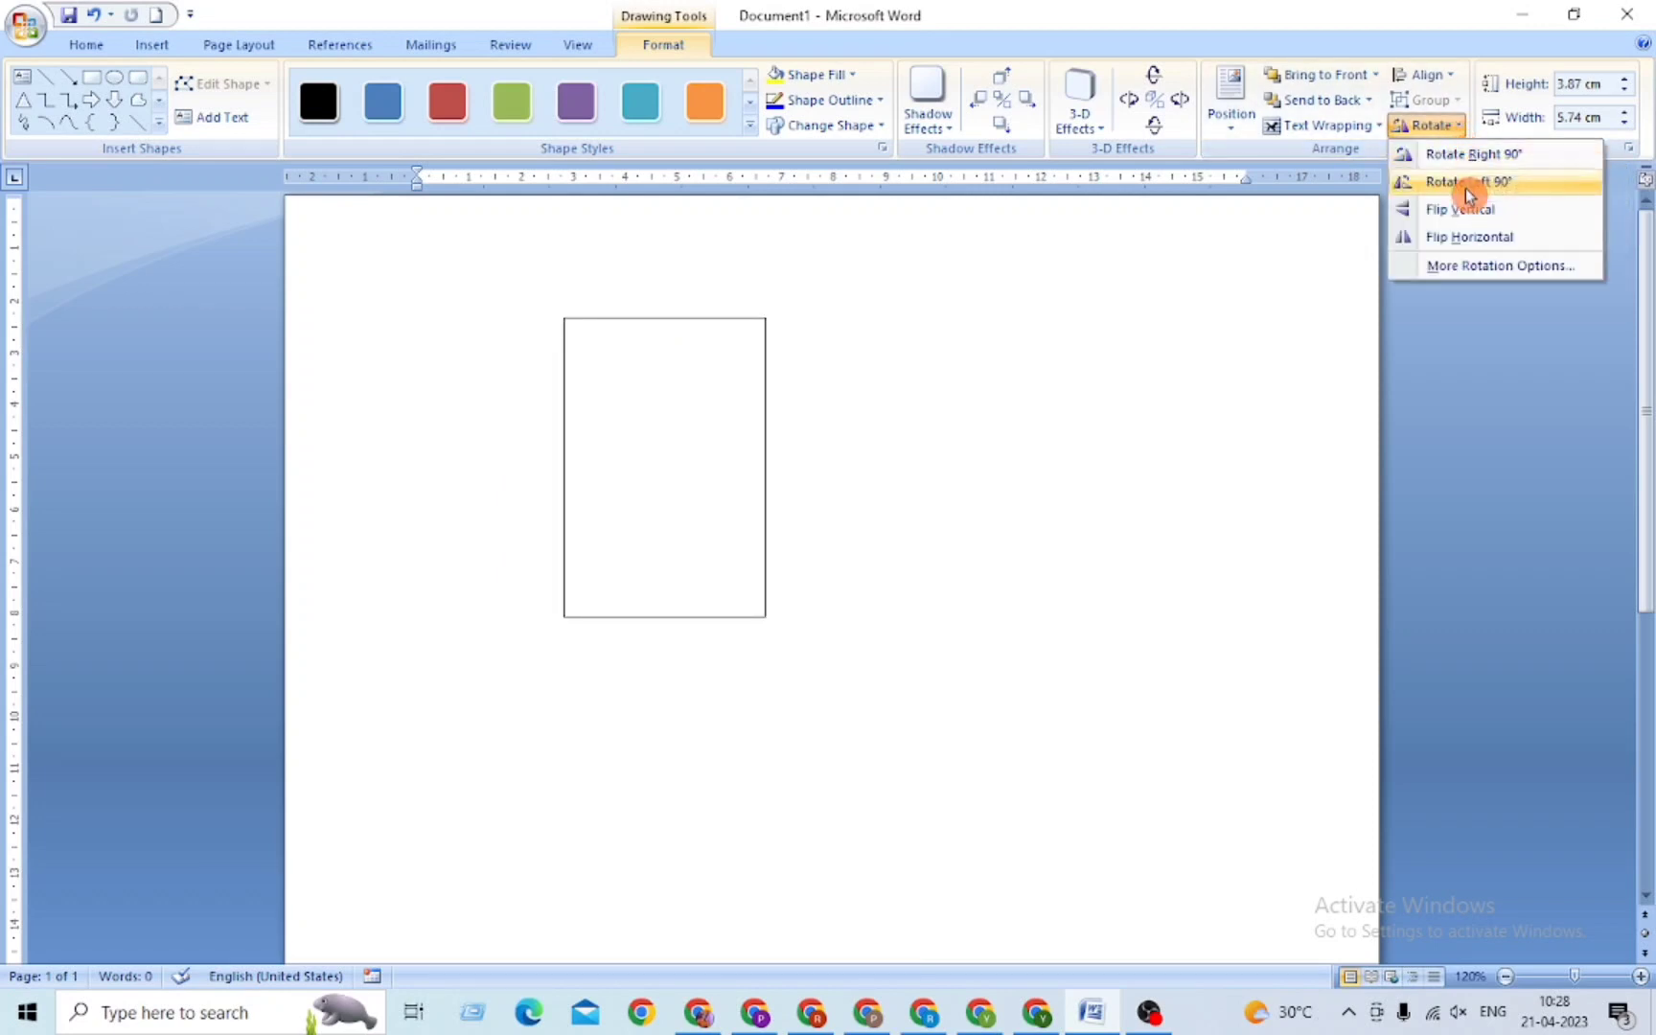
left_click(1486, 247)
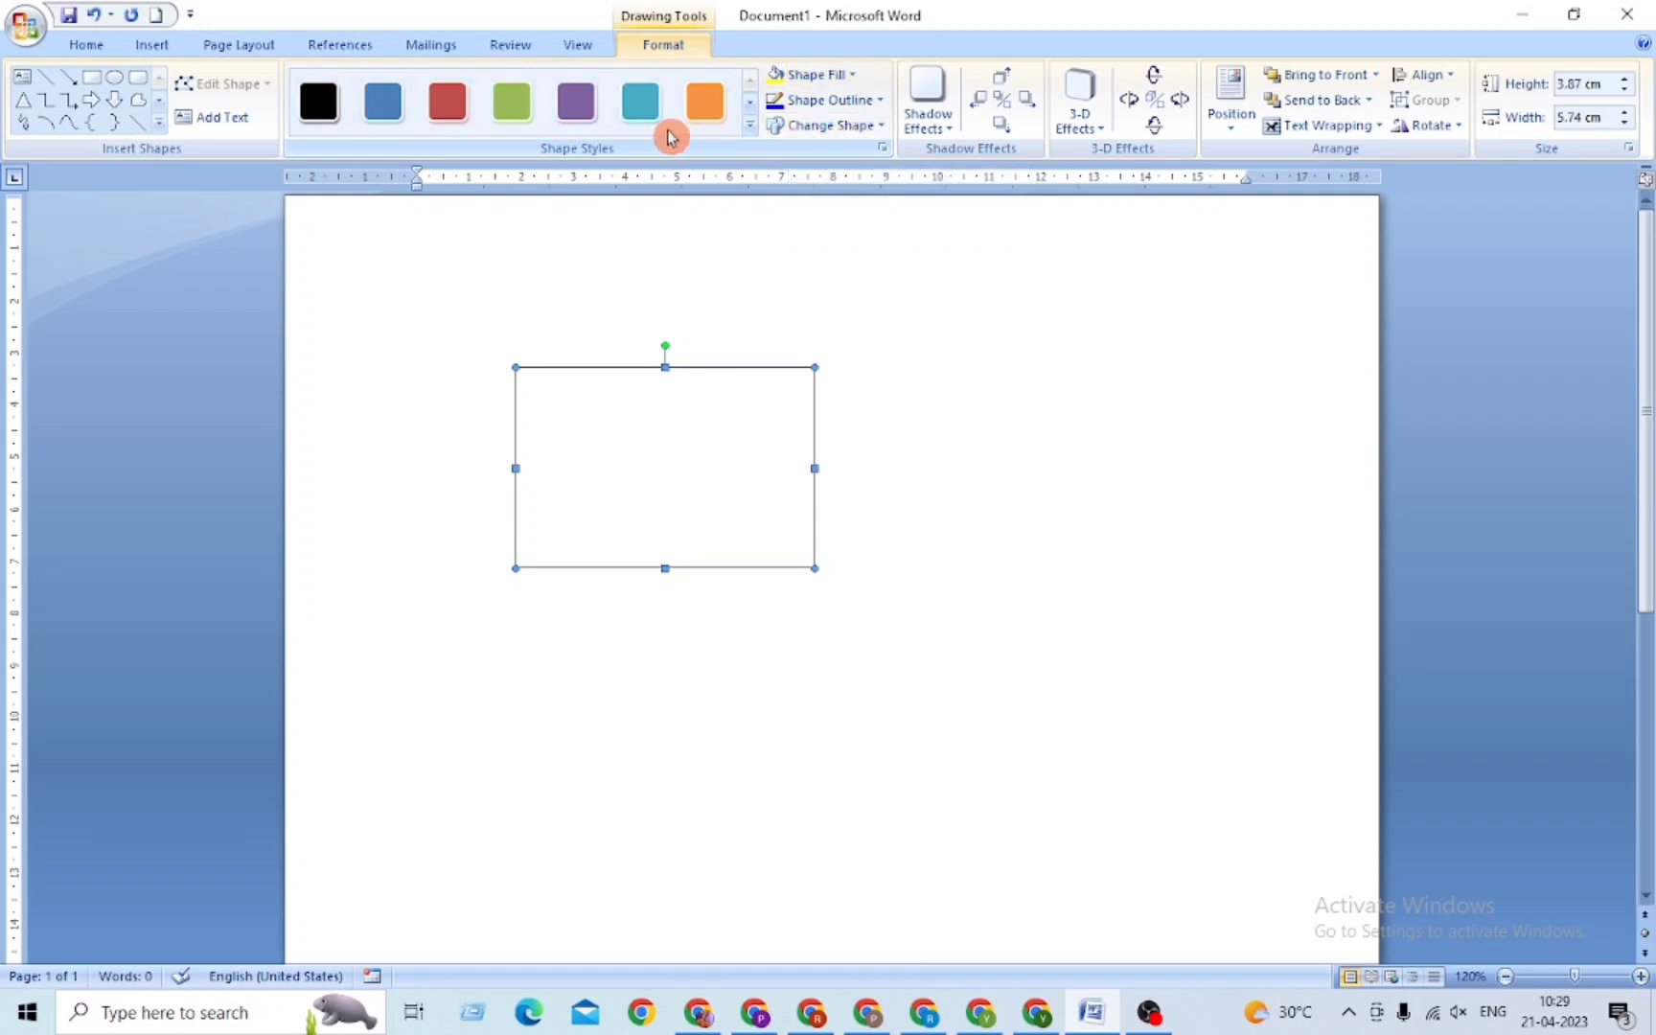
Step: Drag the plain rectangle to the right half of the page, applying no shape style
left_click(749, 126)
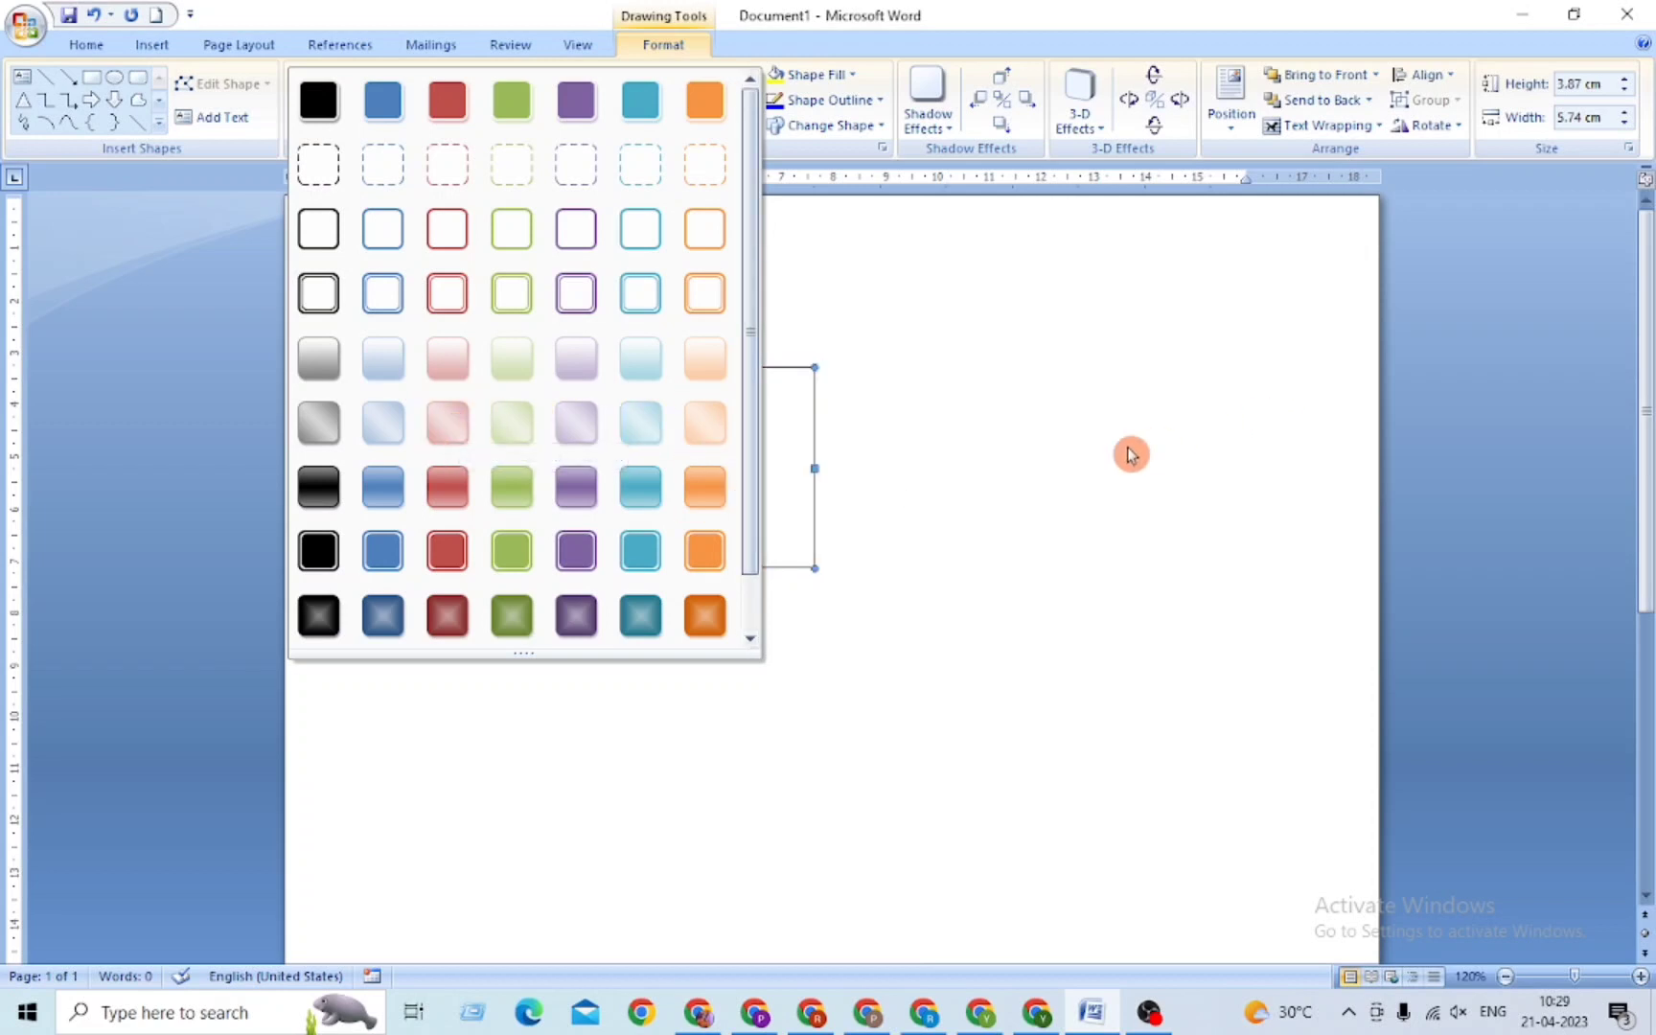
left_click(946, 462)
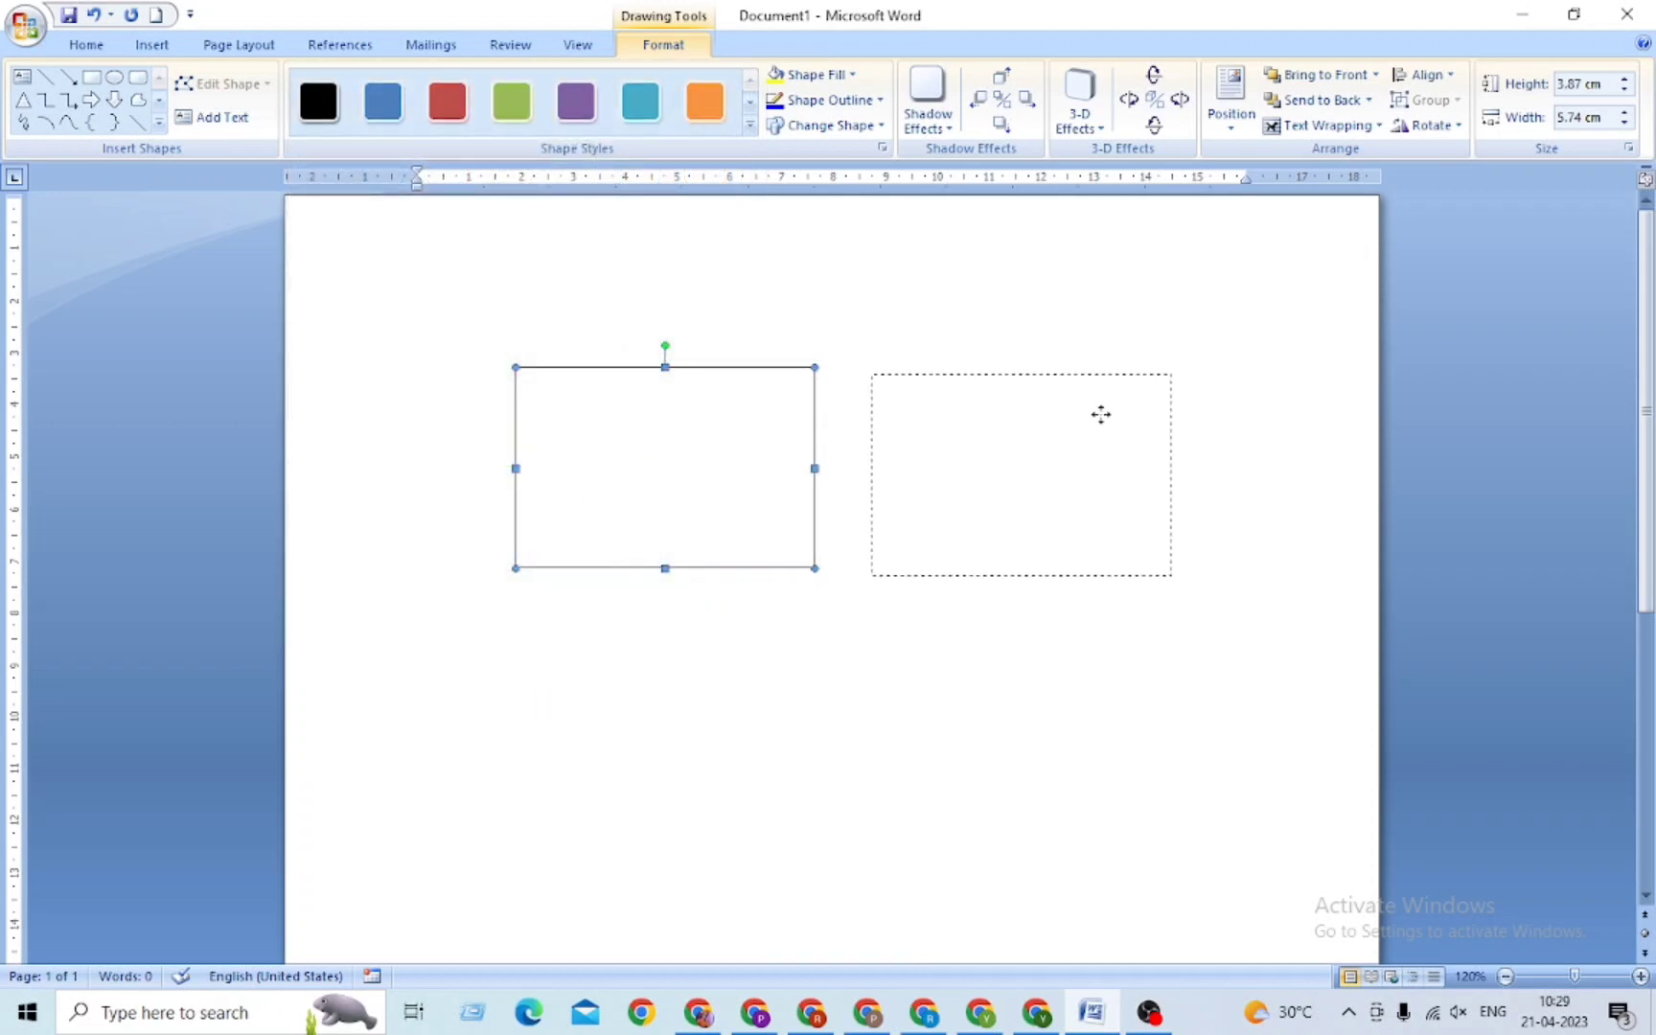
left_click_drag(749, 414, 1112, 424)
left_click(749, 126)
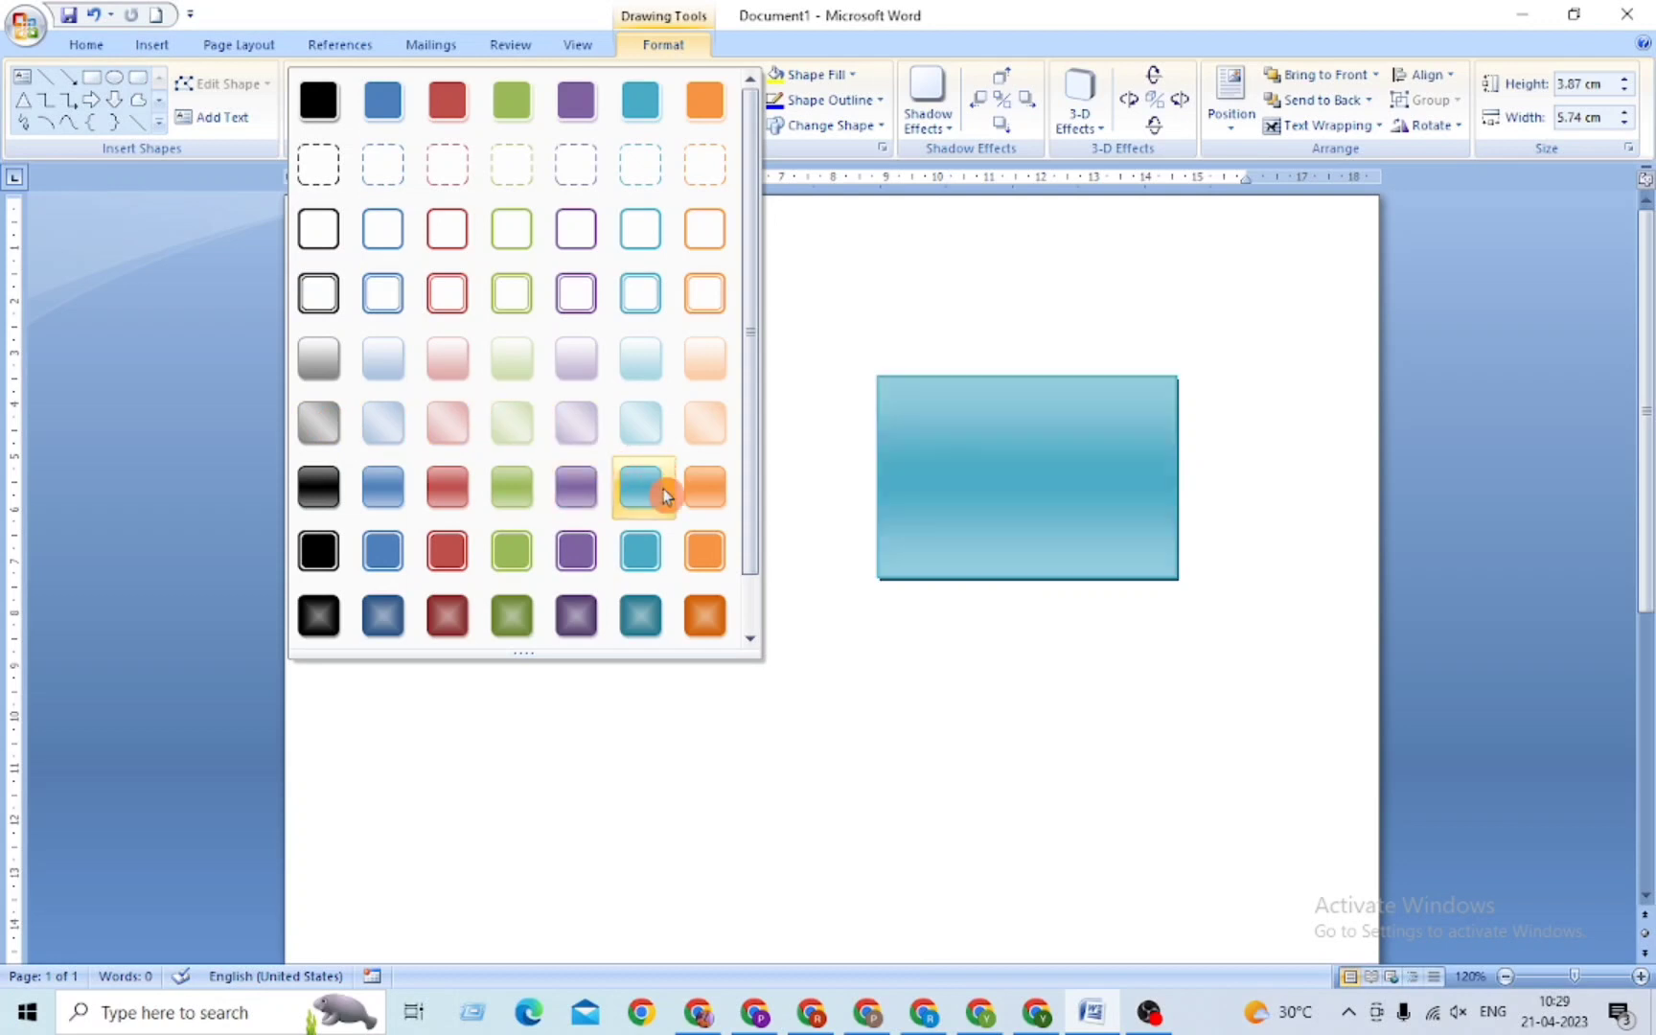
left_click(811, 315)
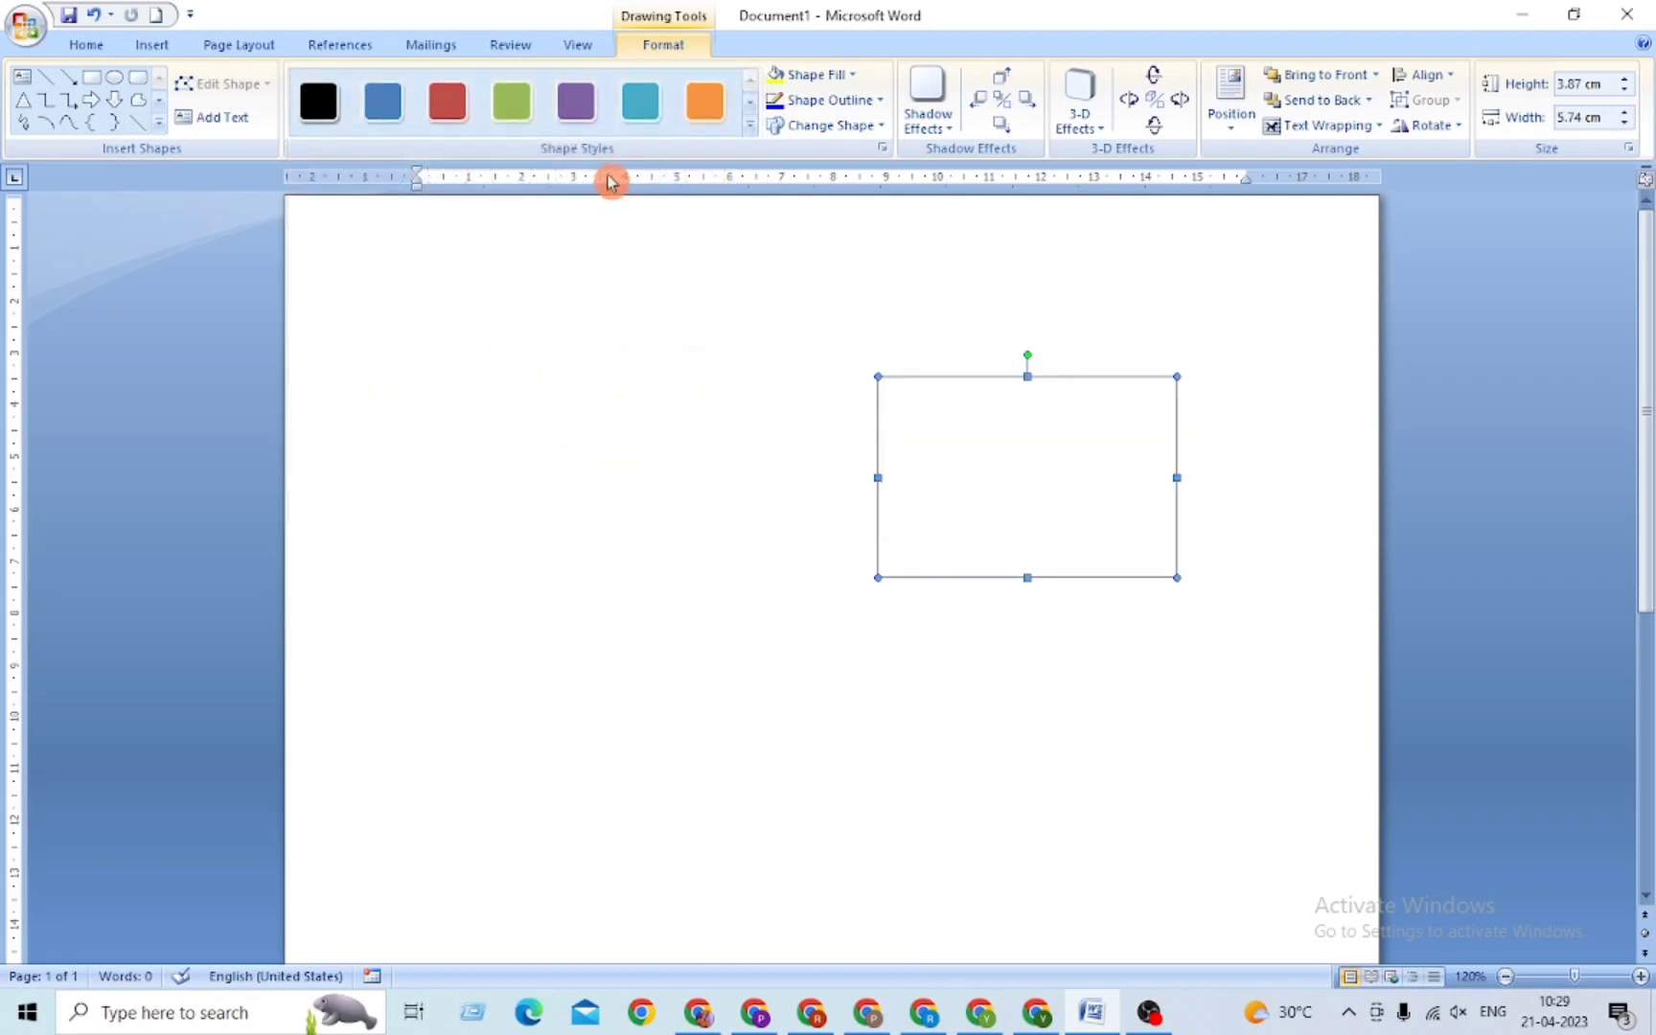
Step: Fill the rectangle with a bright green picked from More Fill Colors
left_click(856, 77)
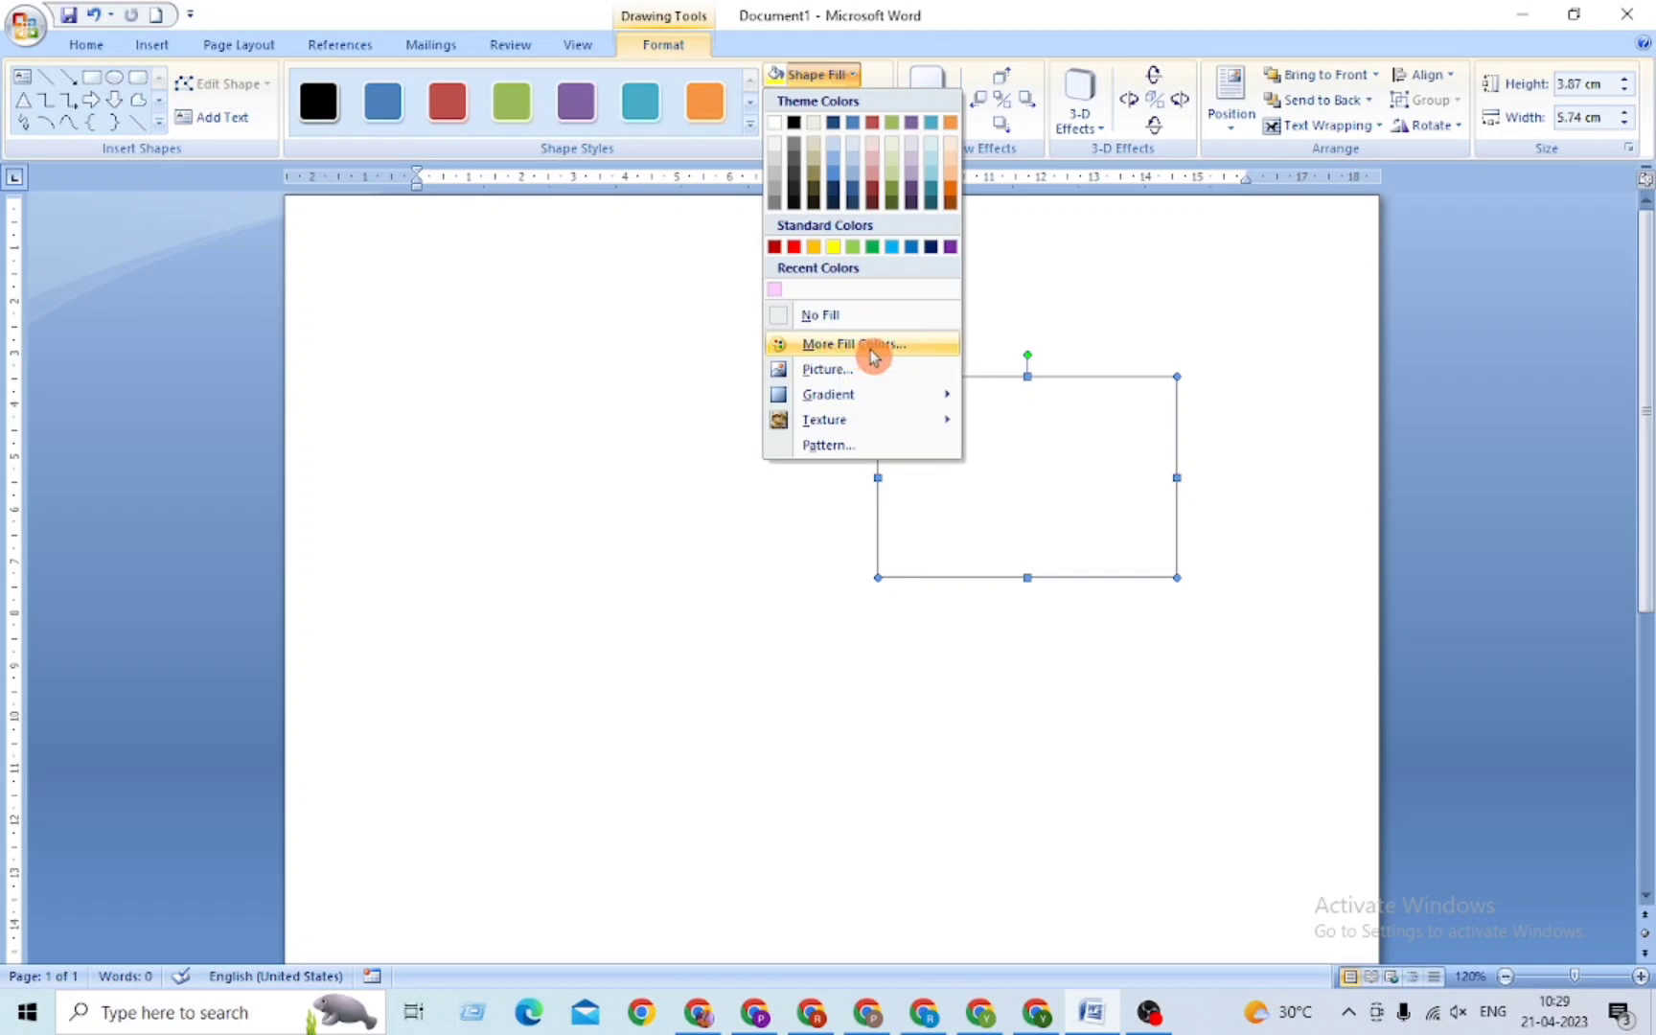
left_click(872, 355)
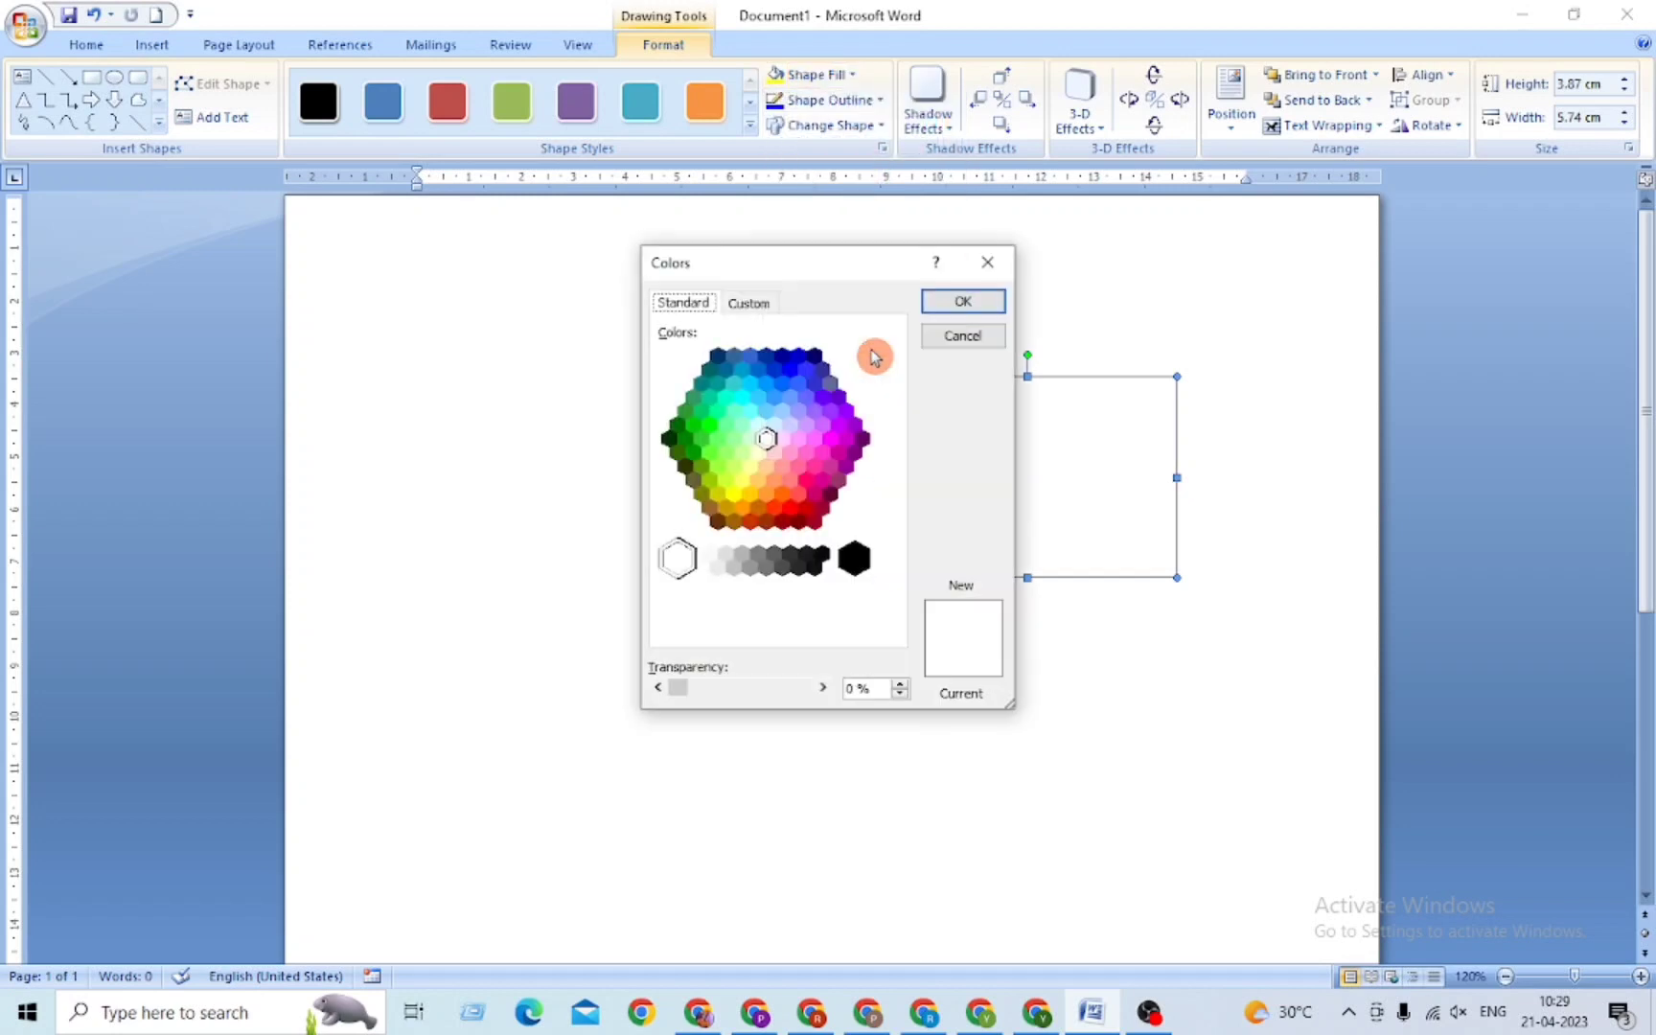
left_click(731, 437)
left_click(942, 301)
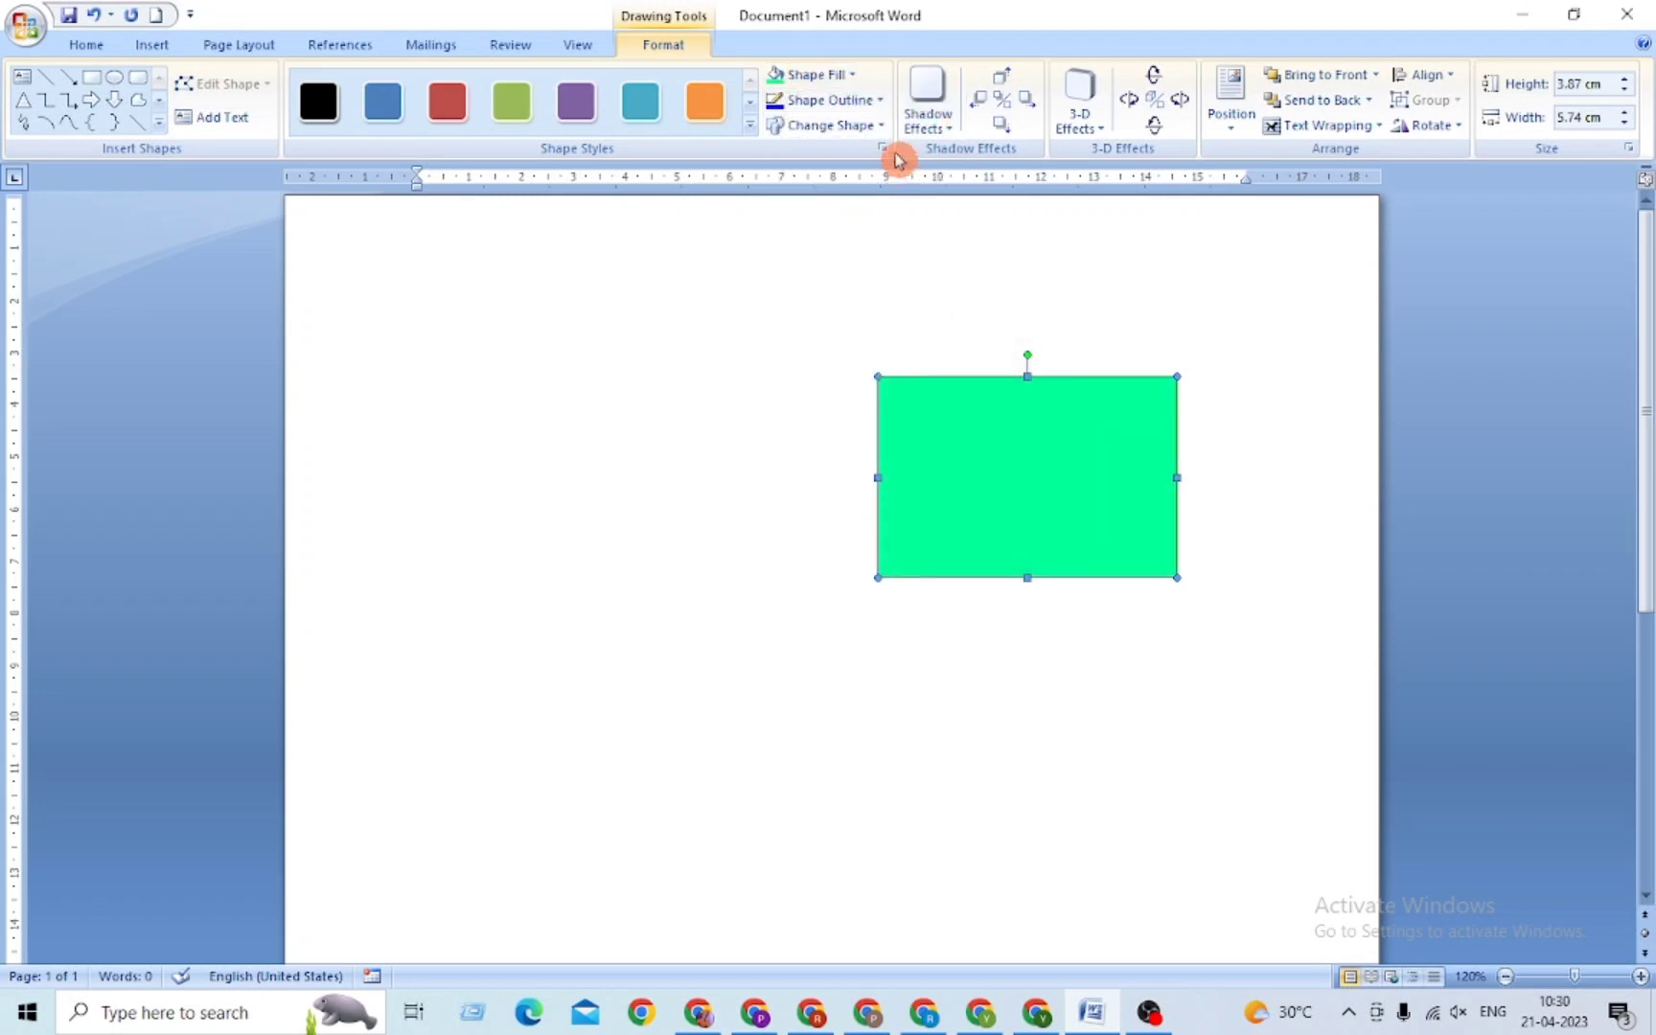
left_click(815, 73)
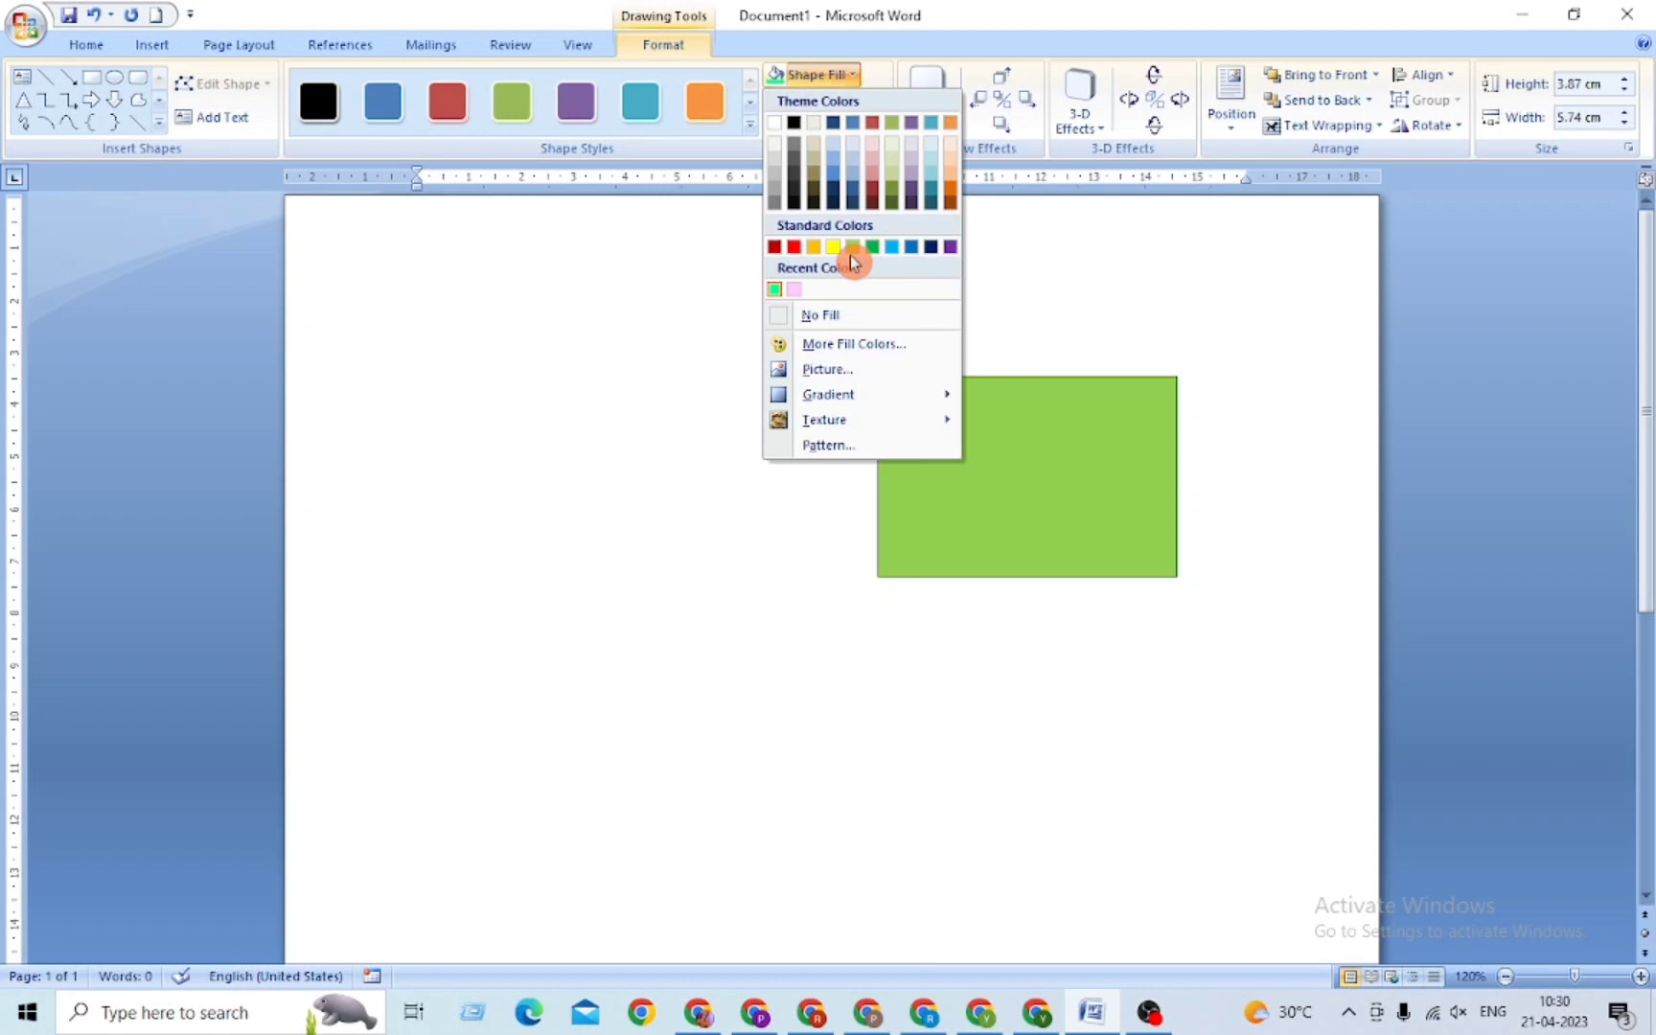
Step: Fill the rectangle with the multicolored rose picture from the Pictures folder
left_click(841, 373)
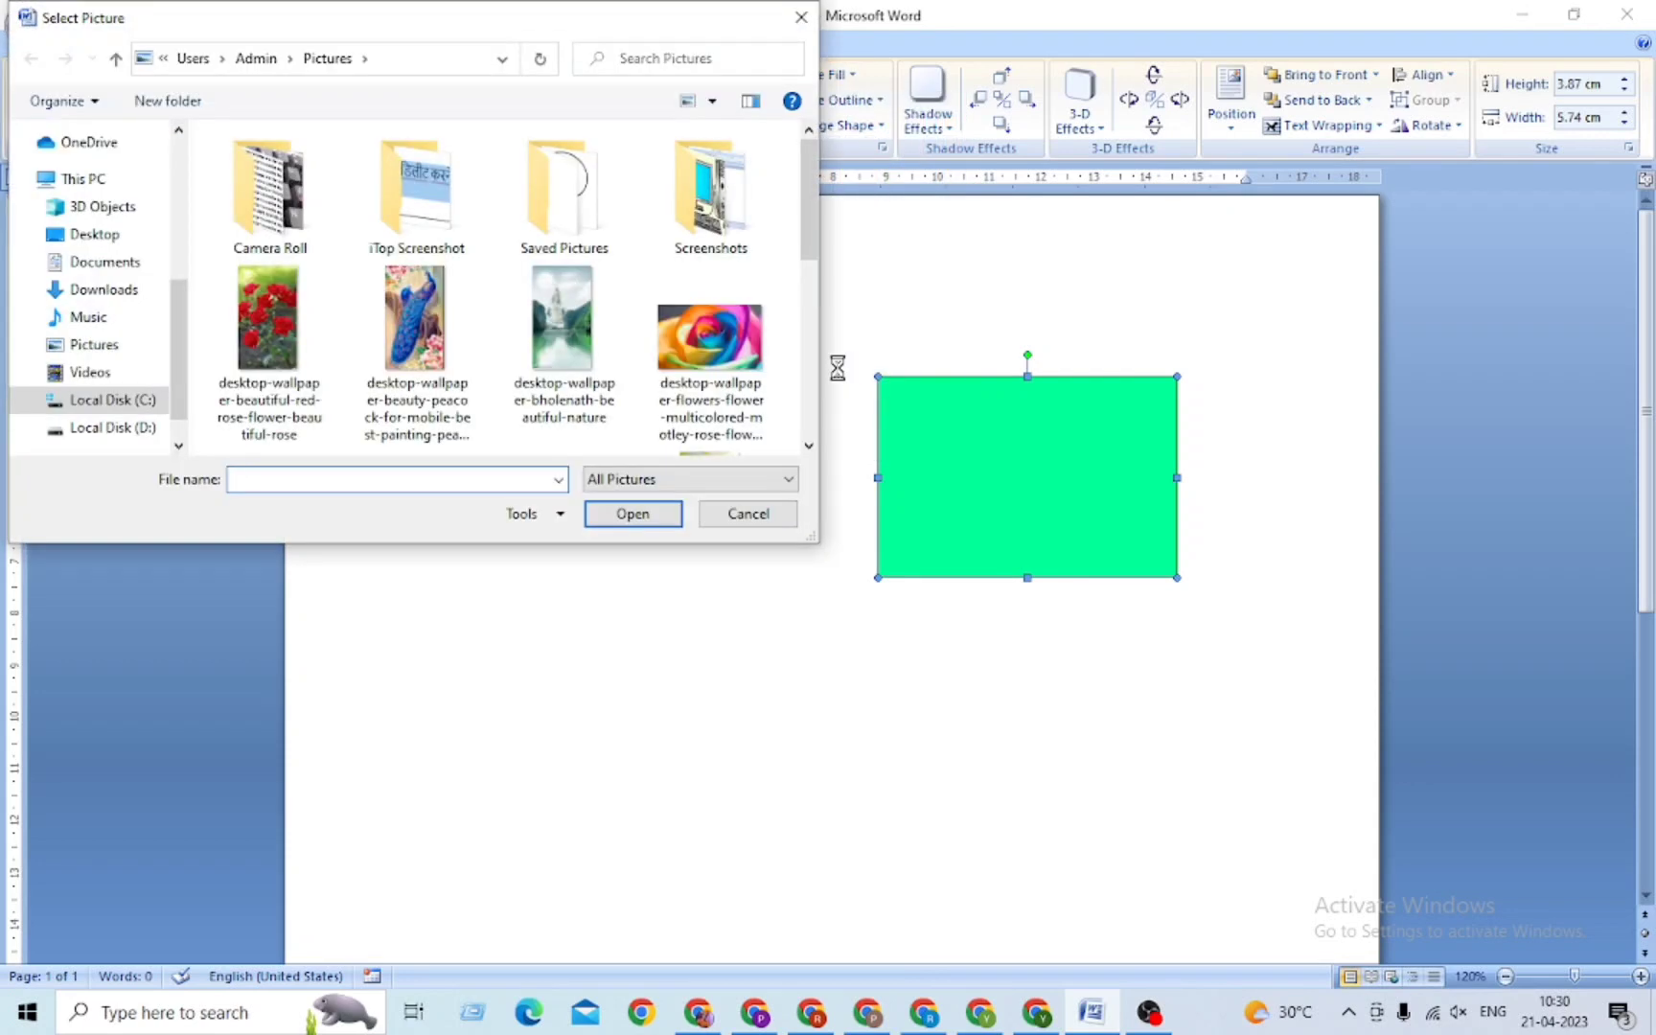
left_click(740, 432)
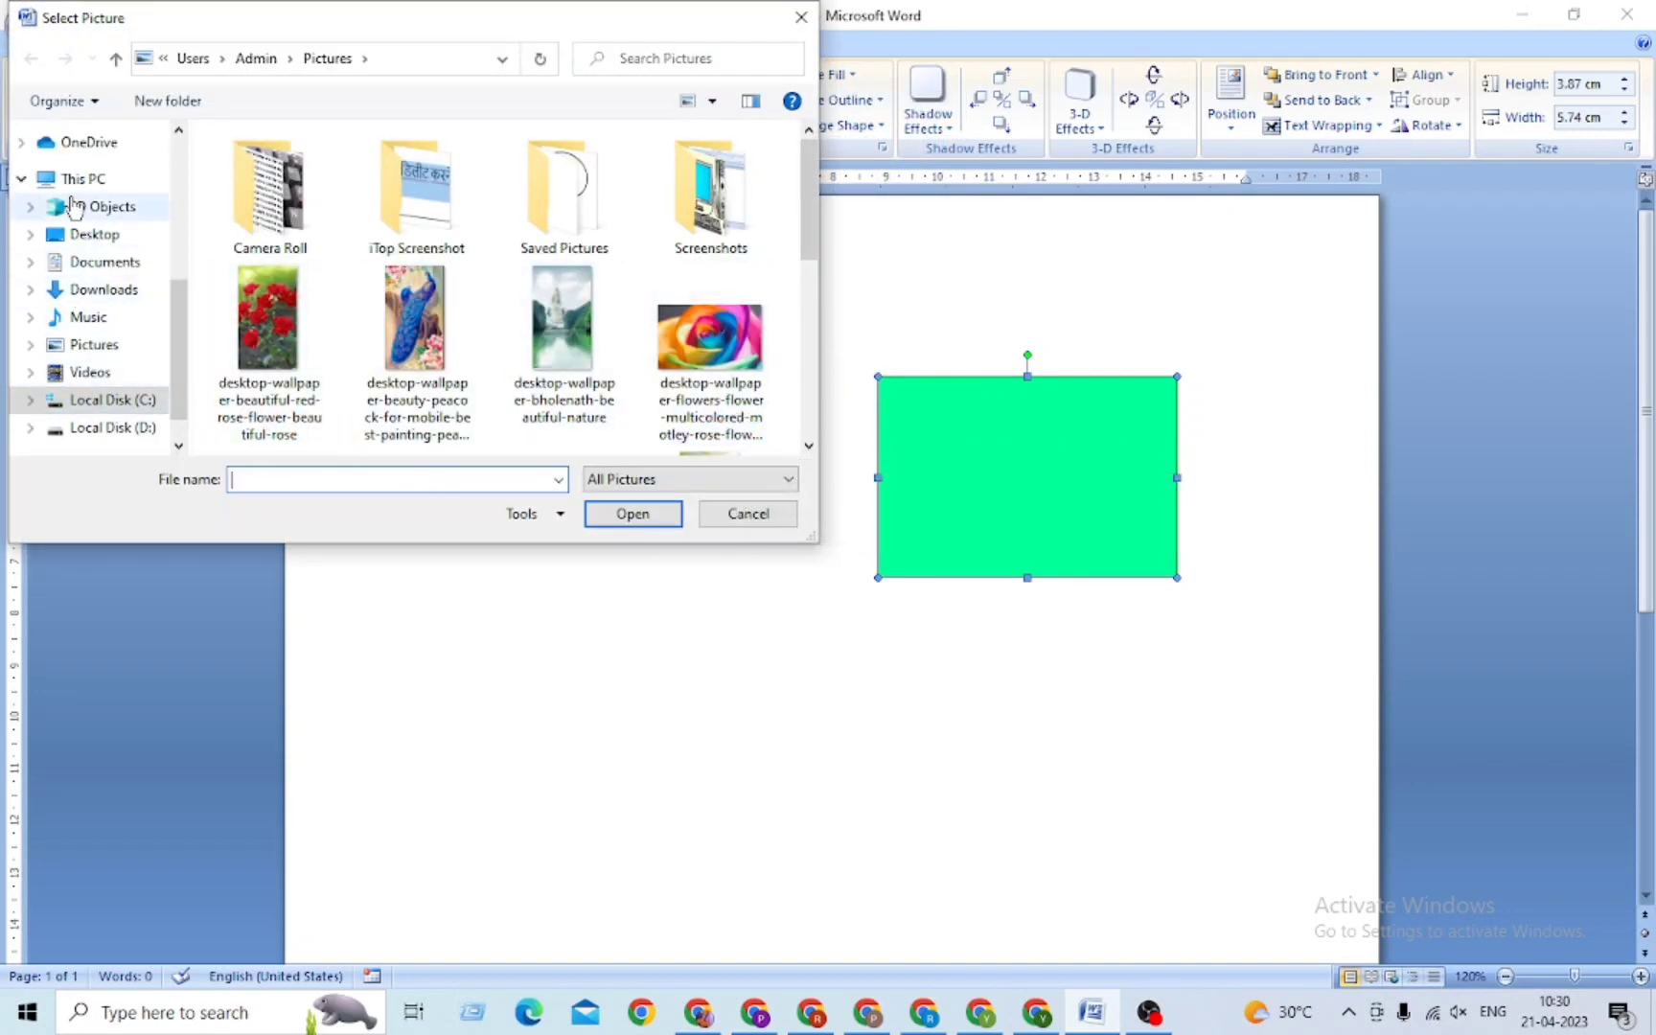
mouse_move(88, 317)
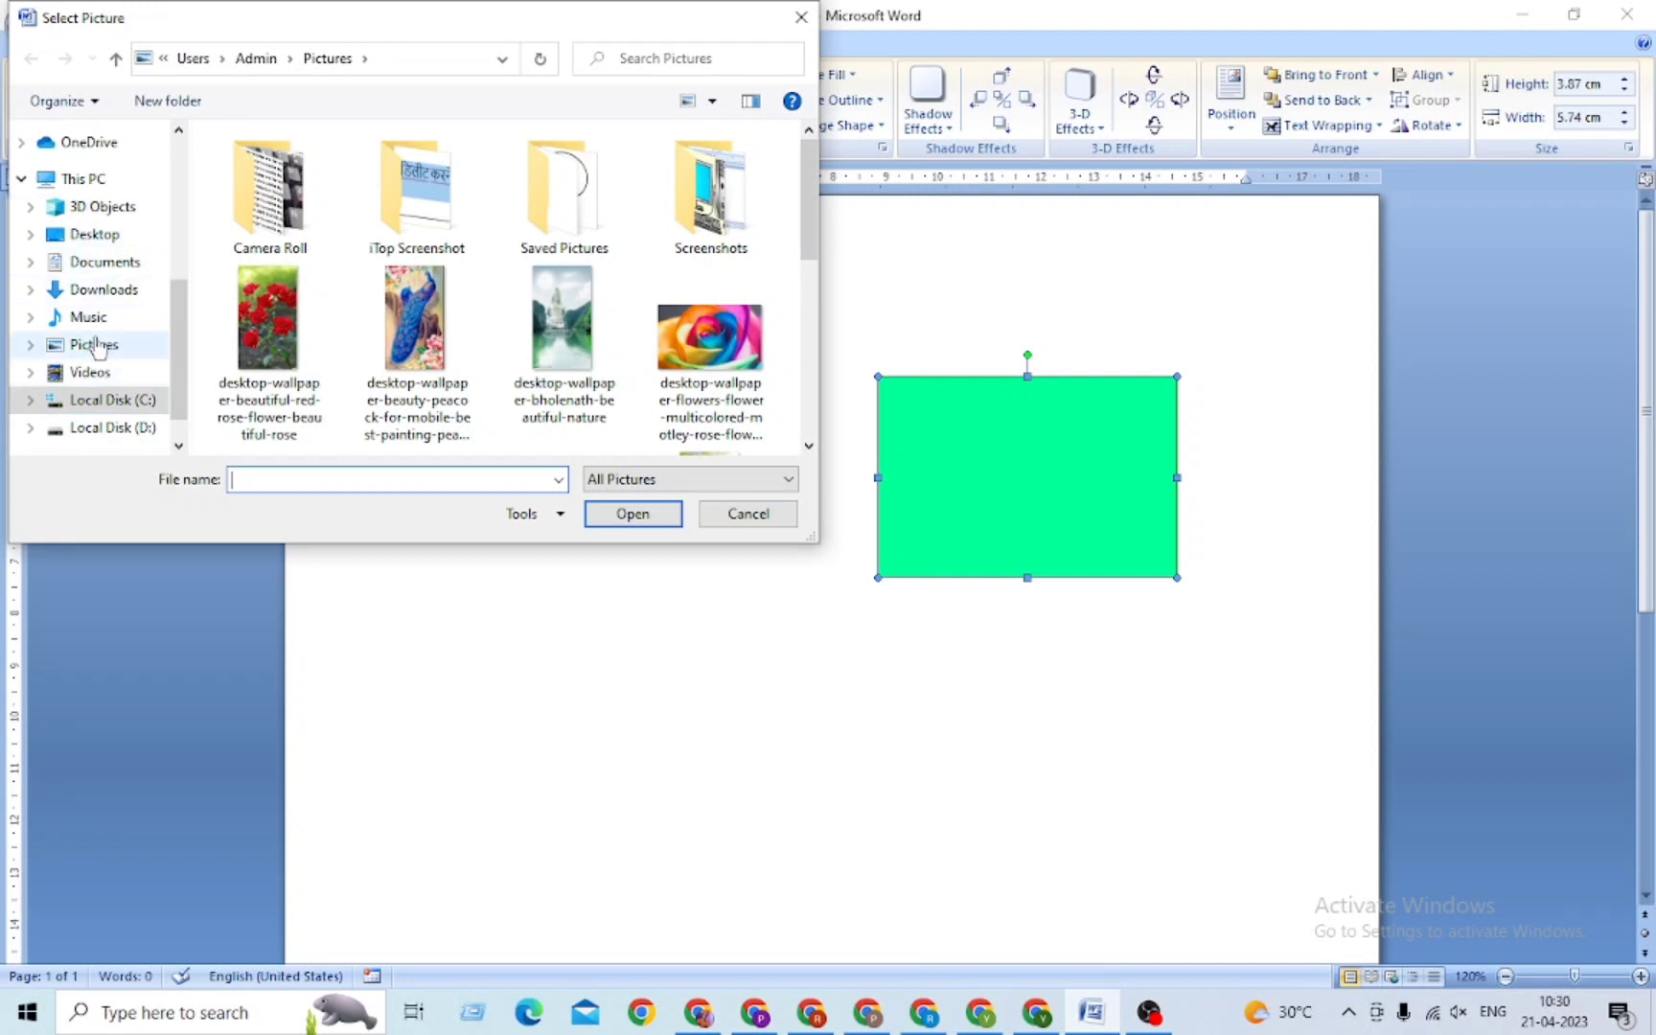
left_click(99, 291)
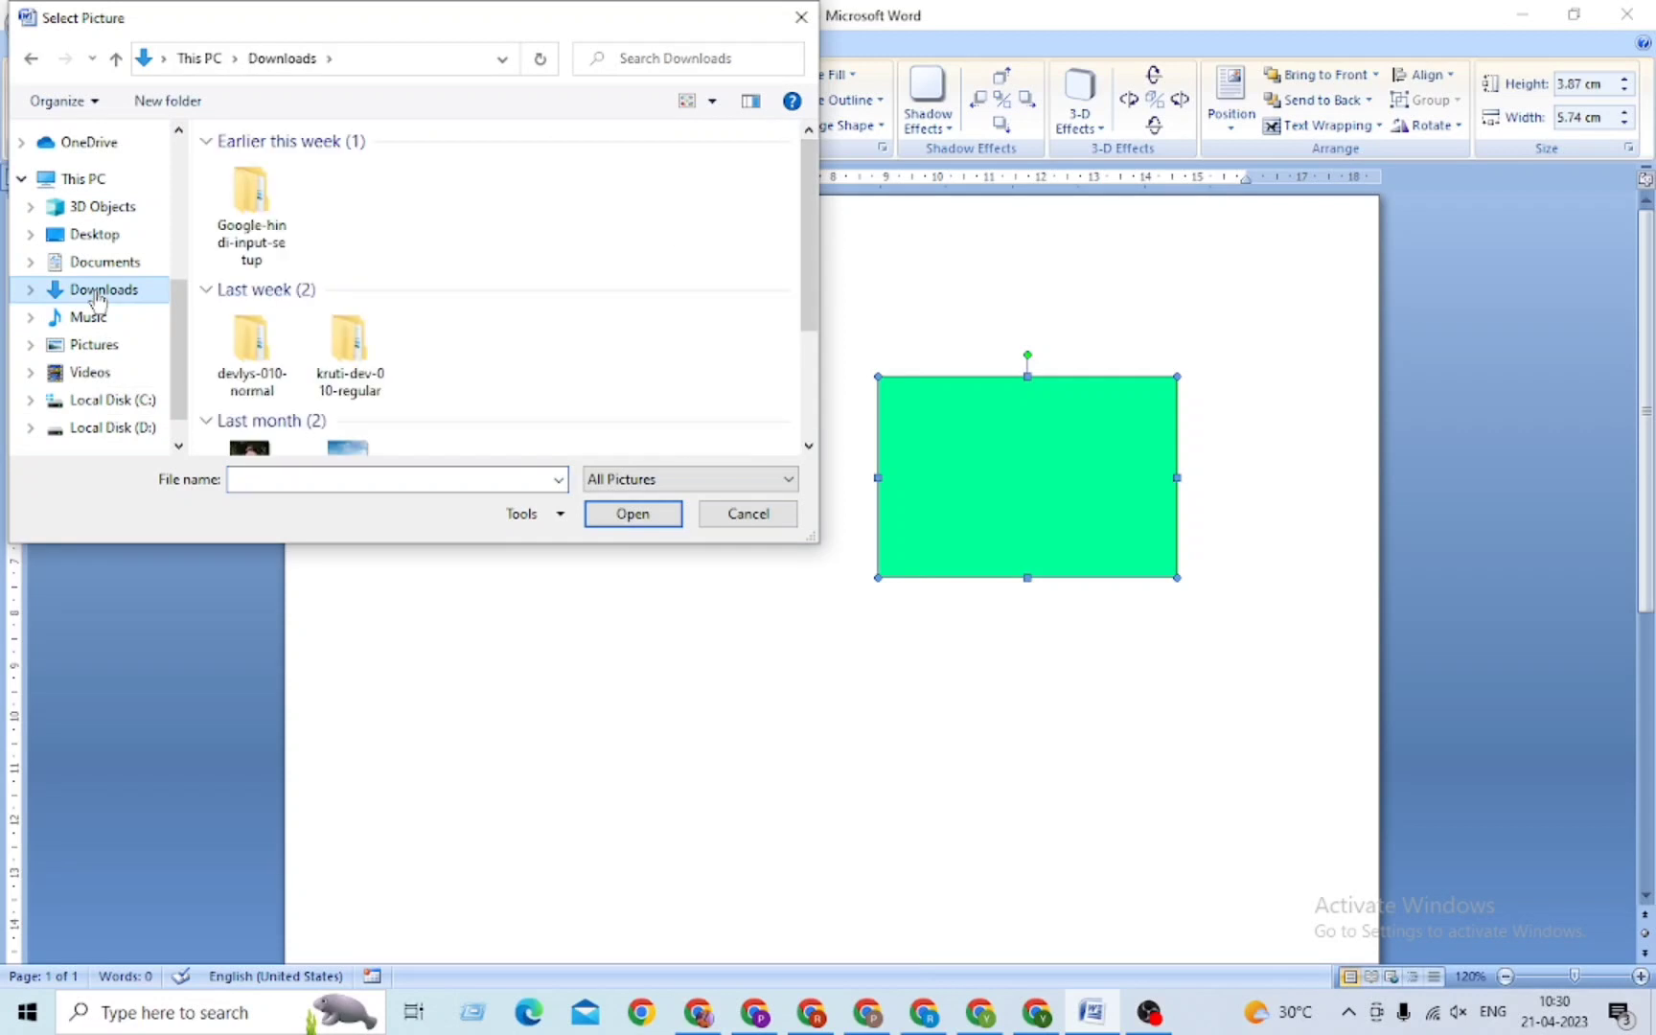
left_click(104, 265)
left_click(89, 233)
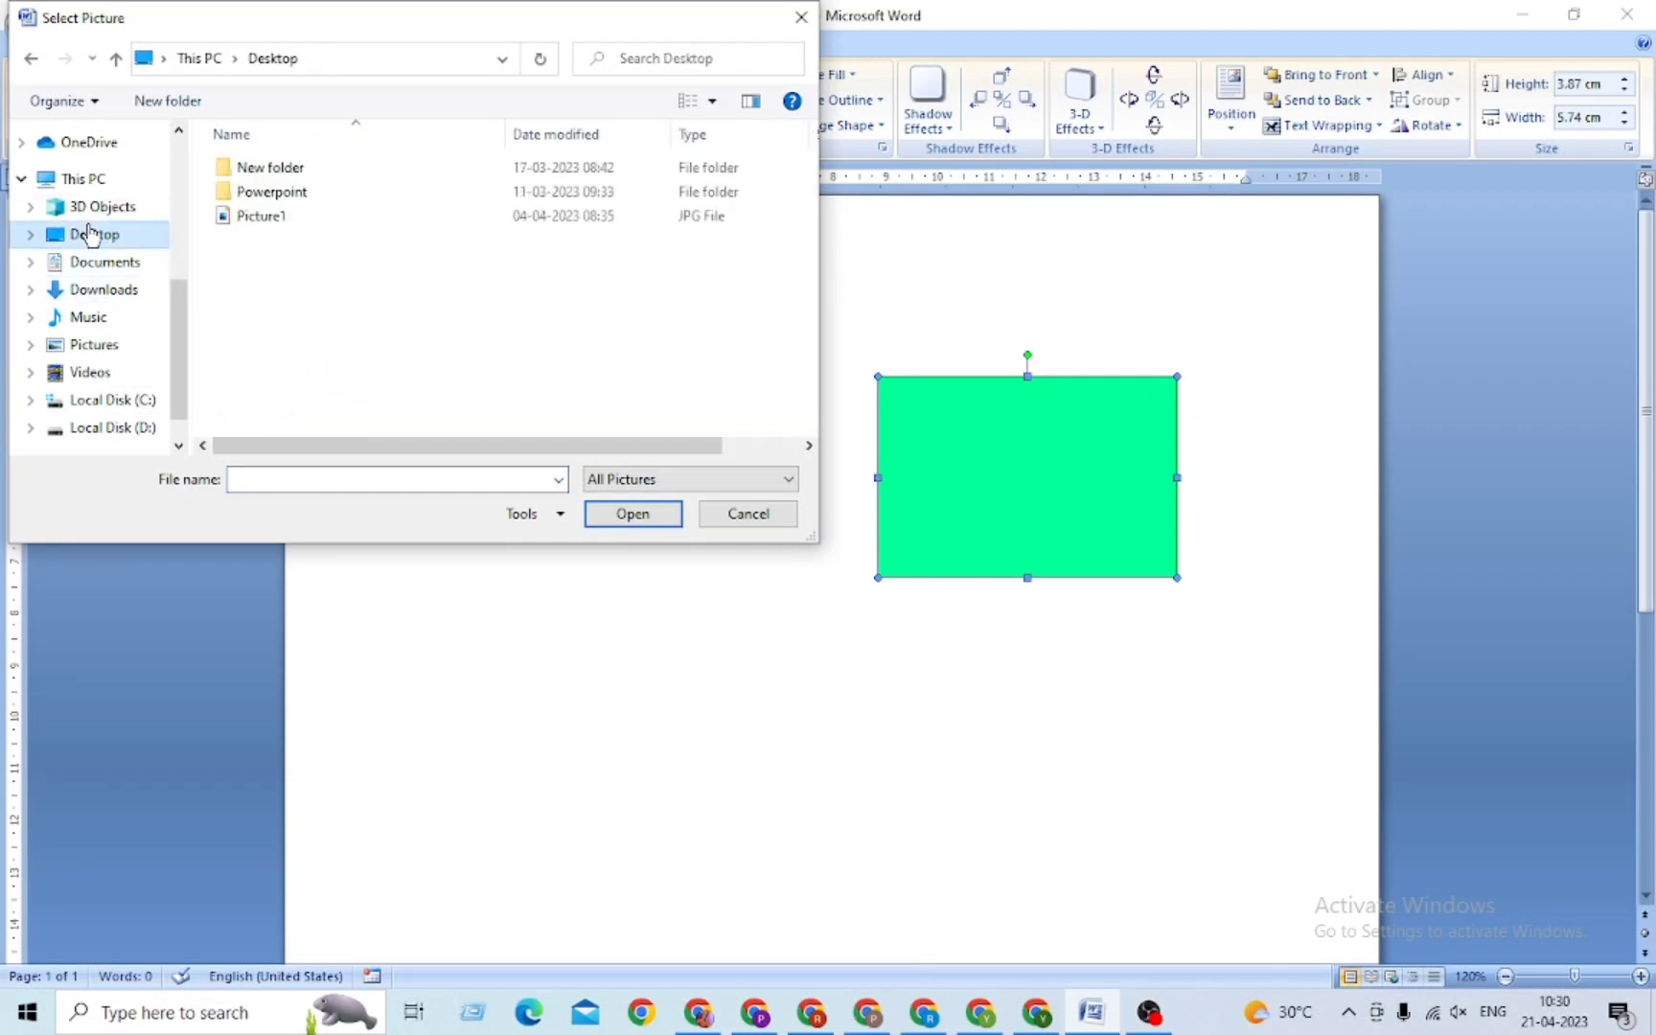
left_click(94, 349)
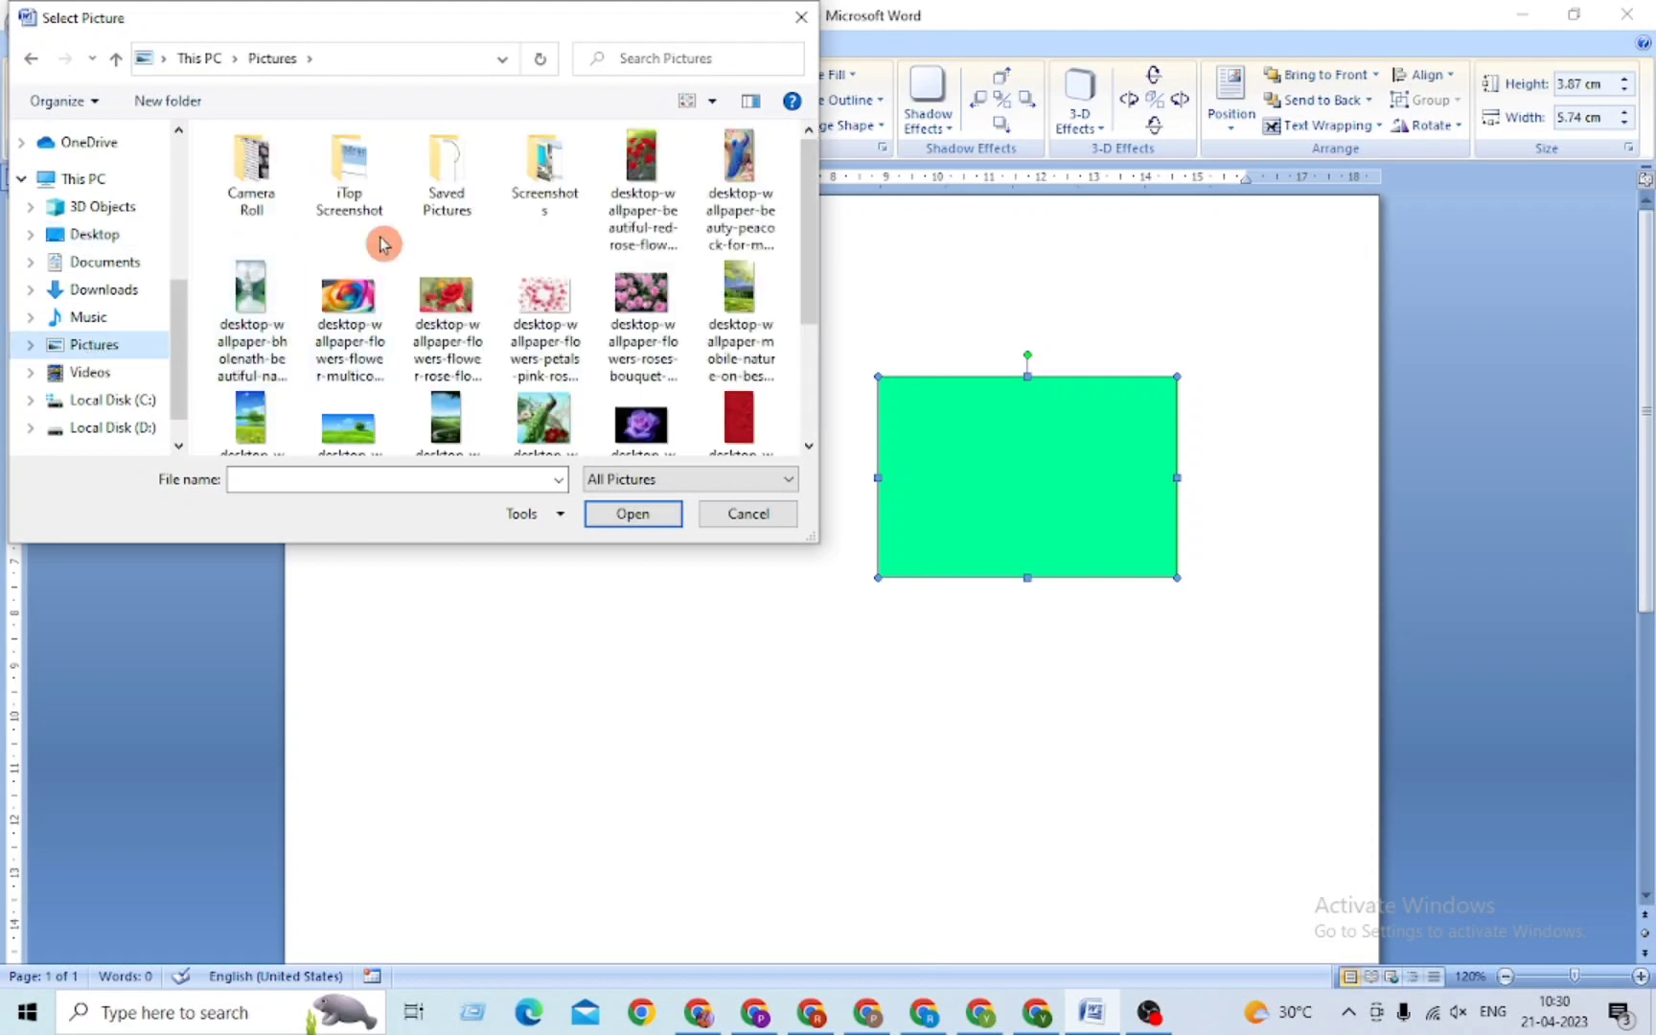
scroll(398, 288, "down", 3)
scroll(406, 326, "up", 4)
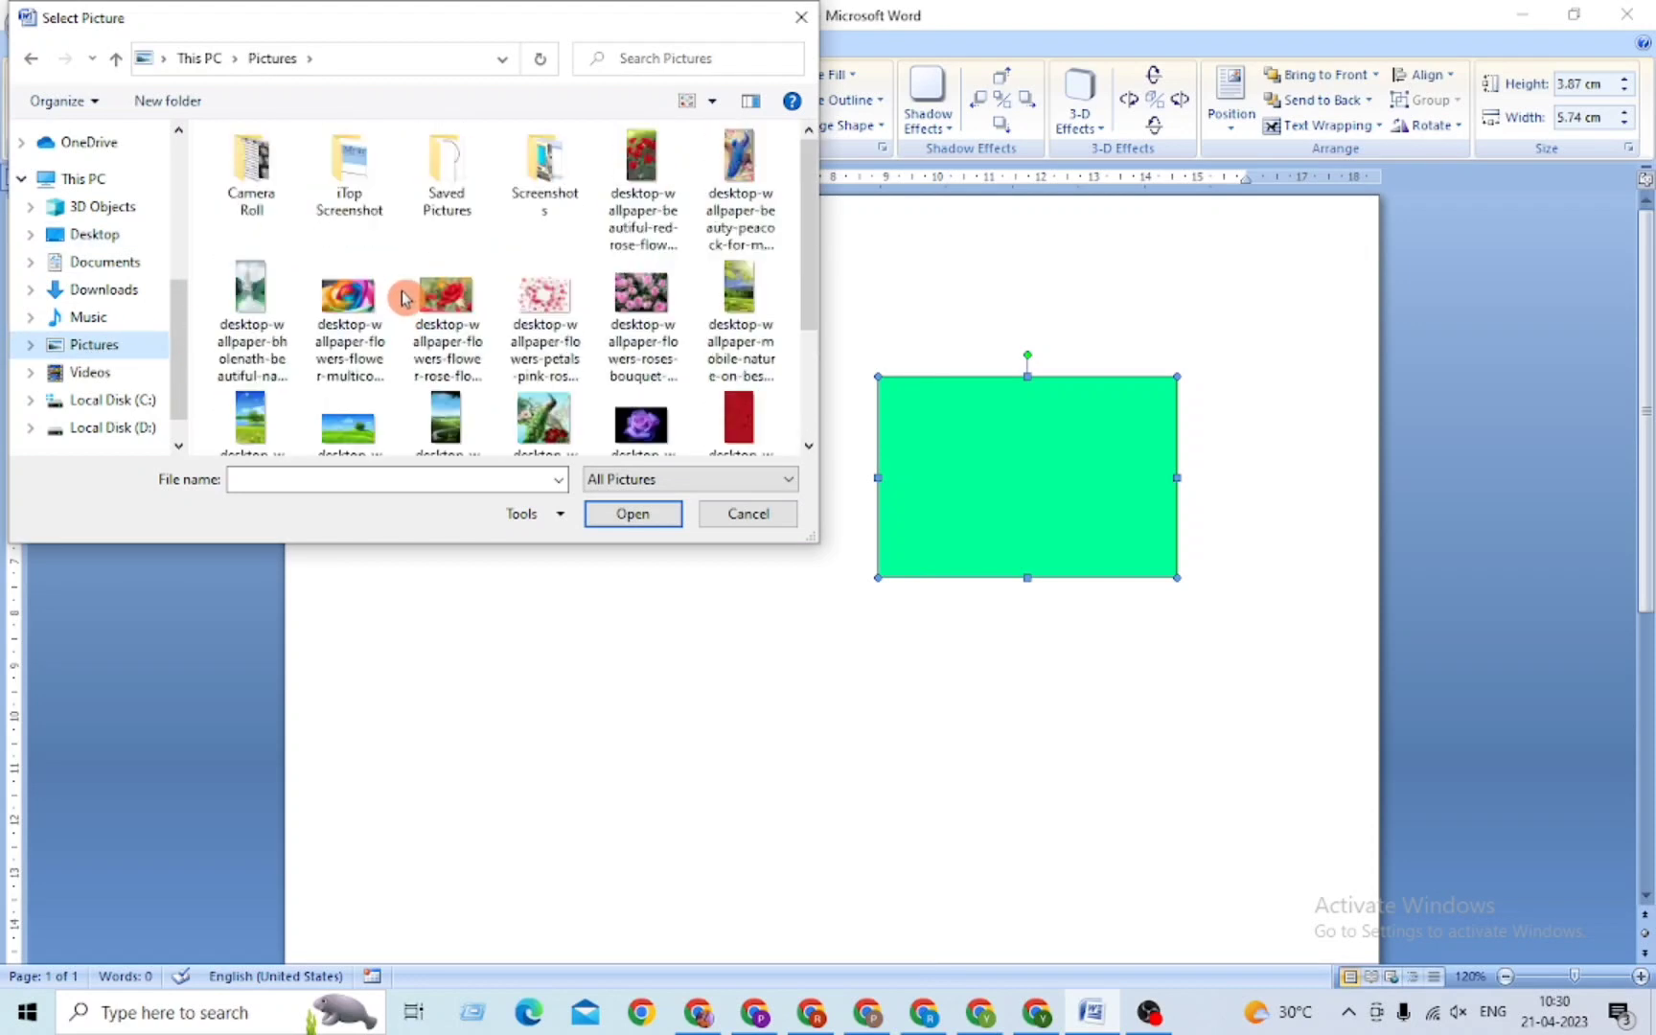
left_click(347, 296)
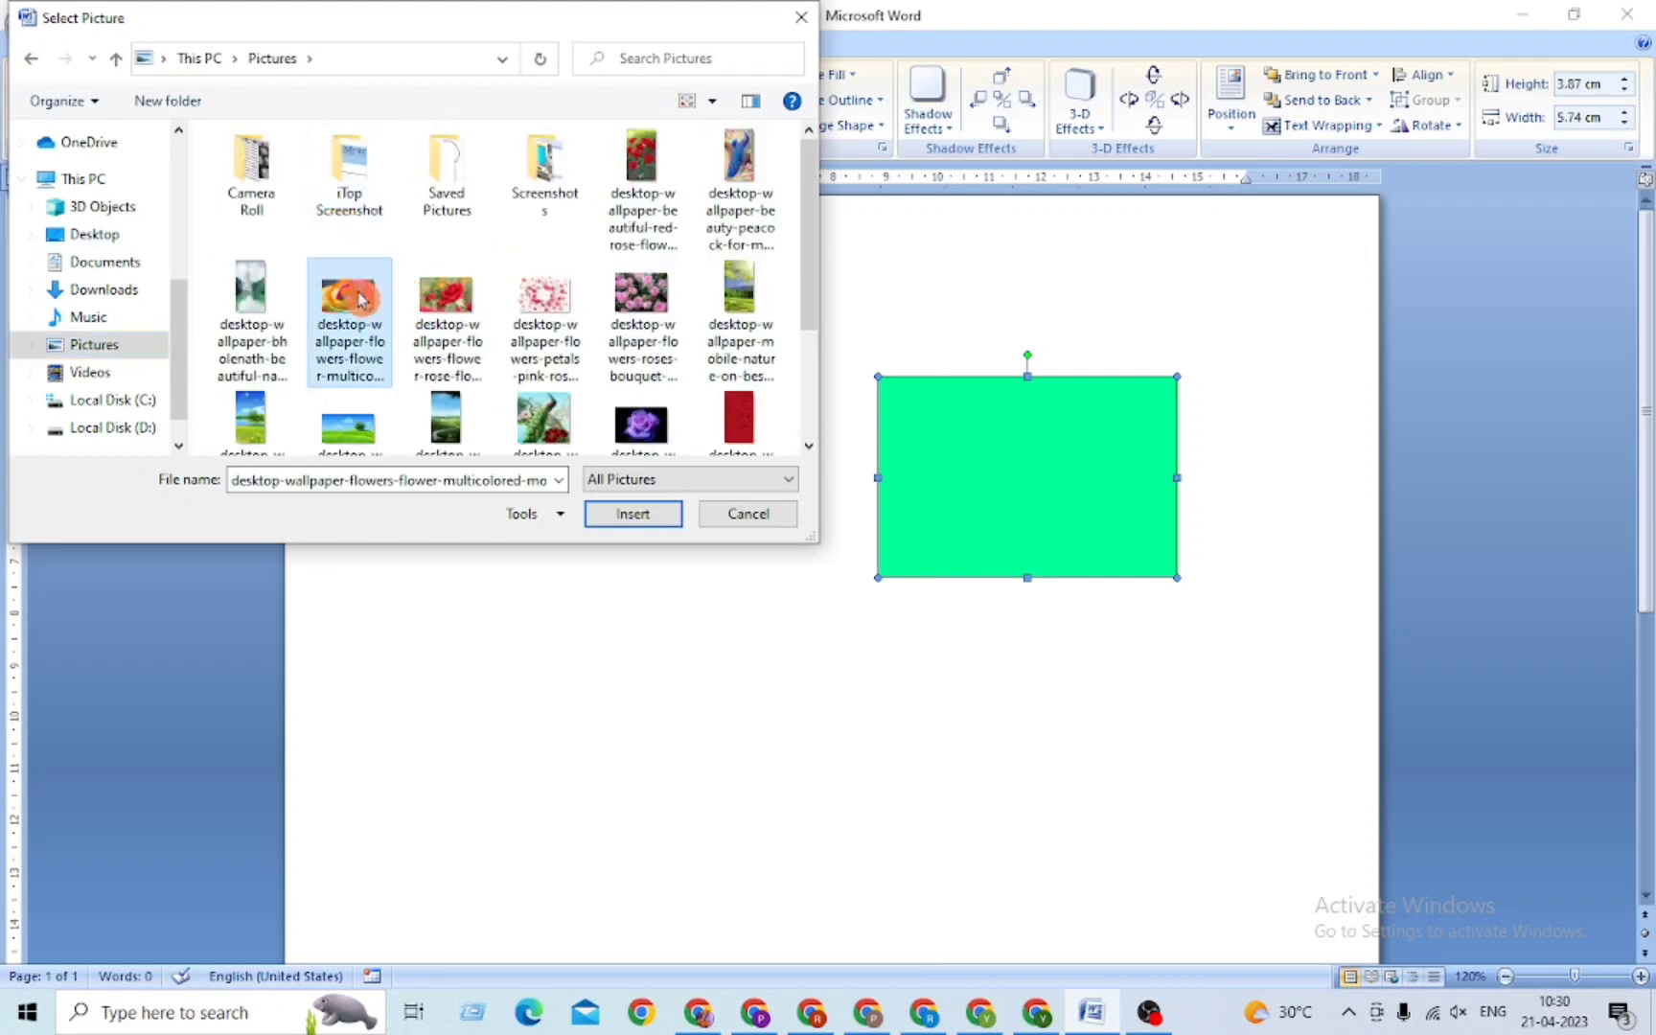
left_click(631, 514)
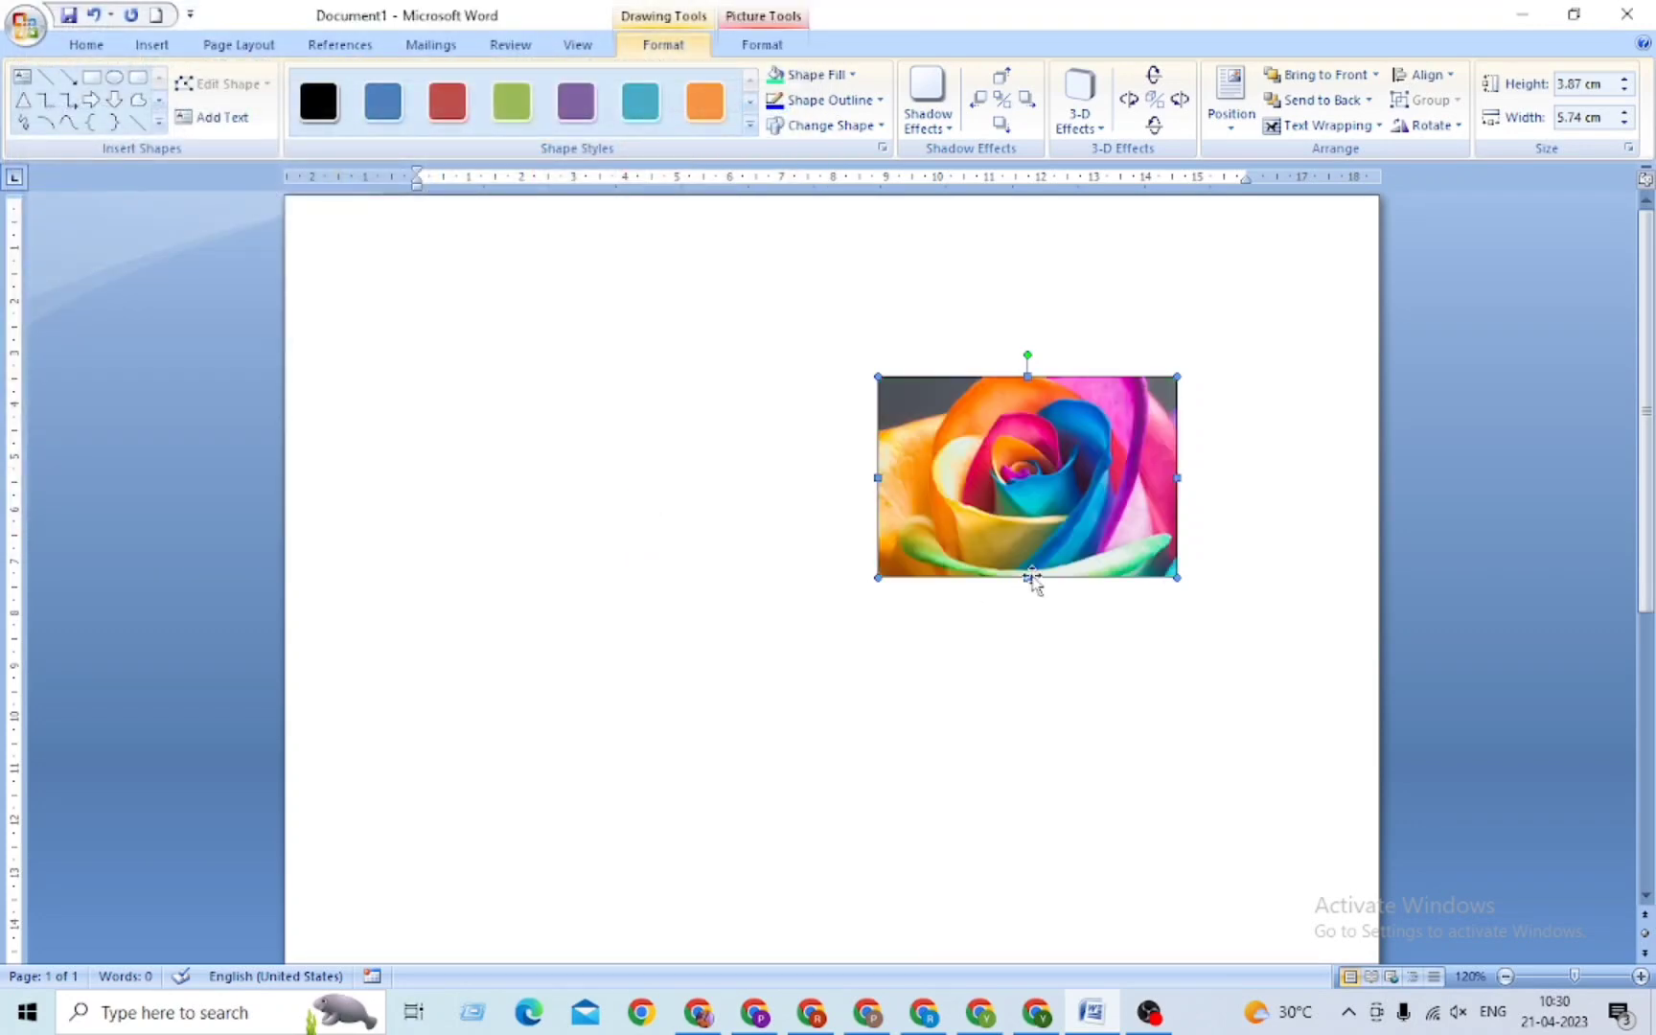
Step: Stretch and shift the rose picture, then shrink it to about 3.8 × 3.62 cm
left_click_drag(1028, 576, 1030, 677)
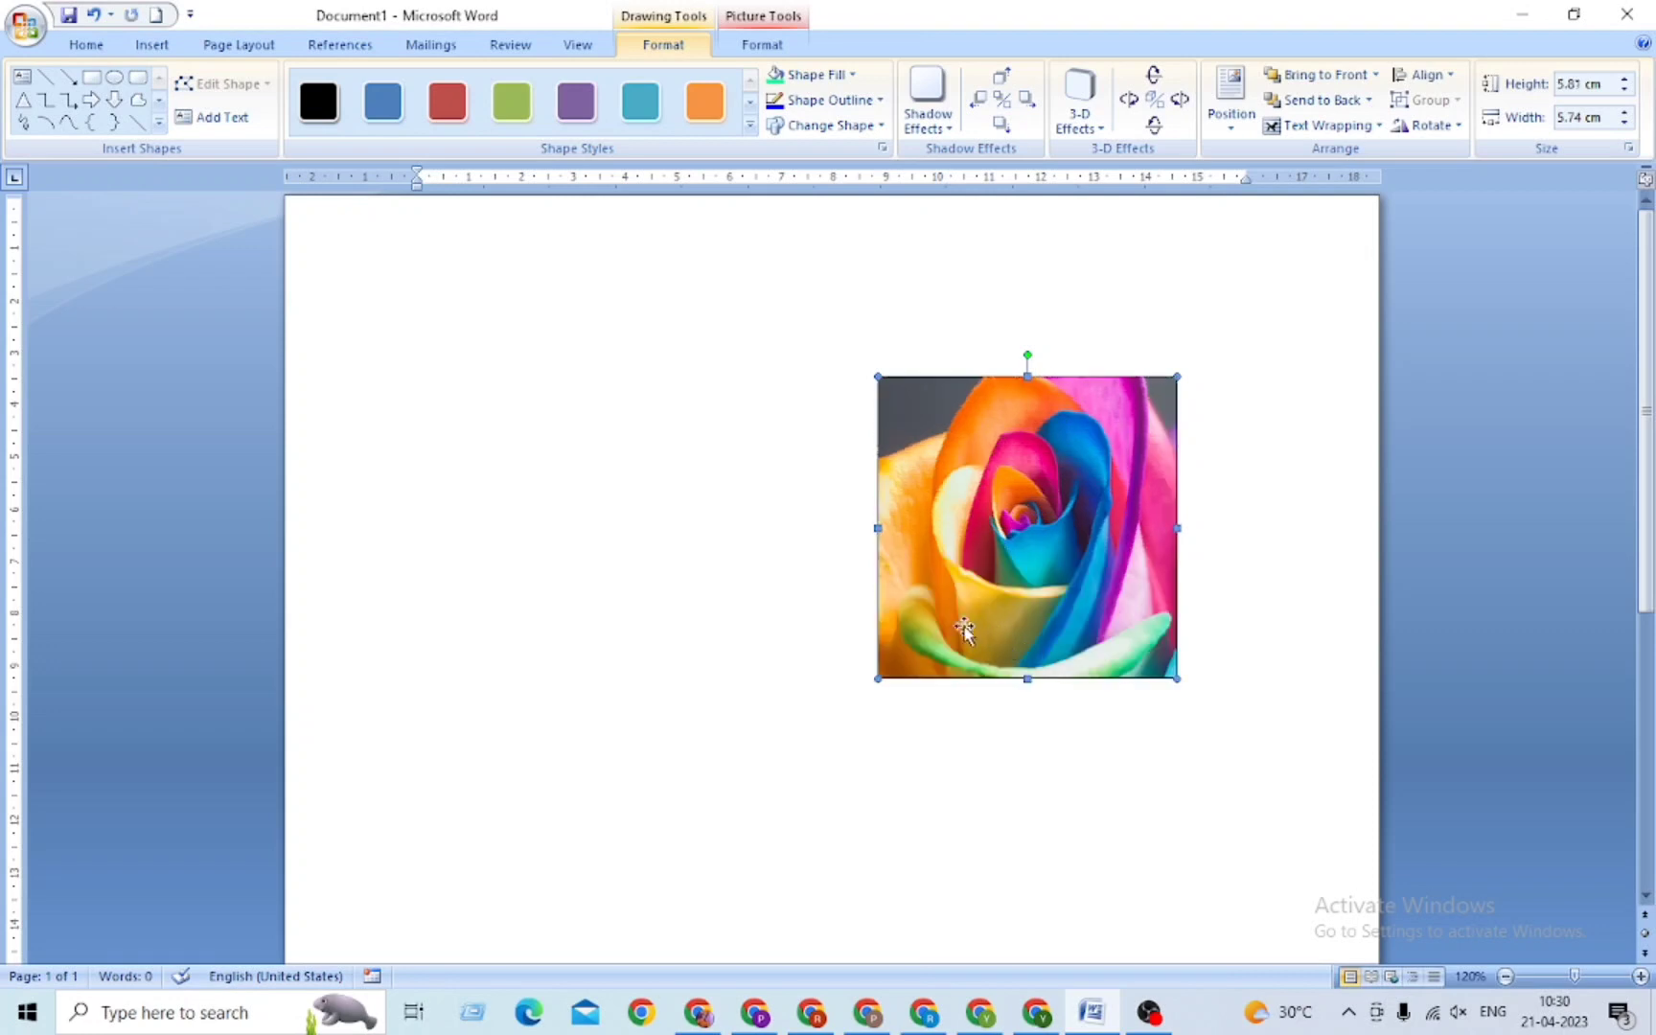
left_click_drag(879, 525, 811, 525)
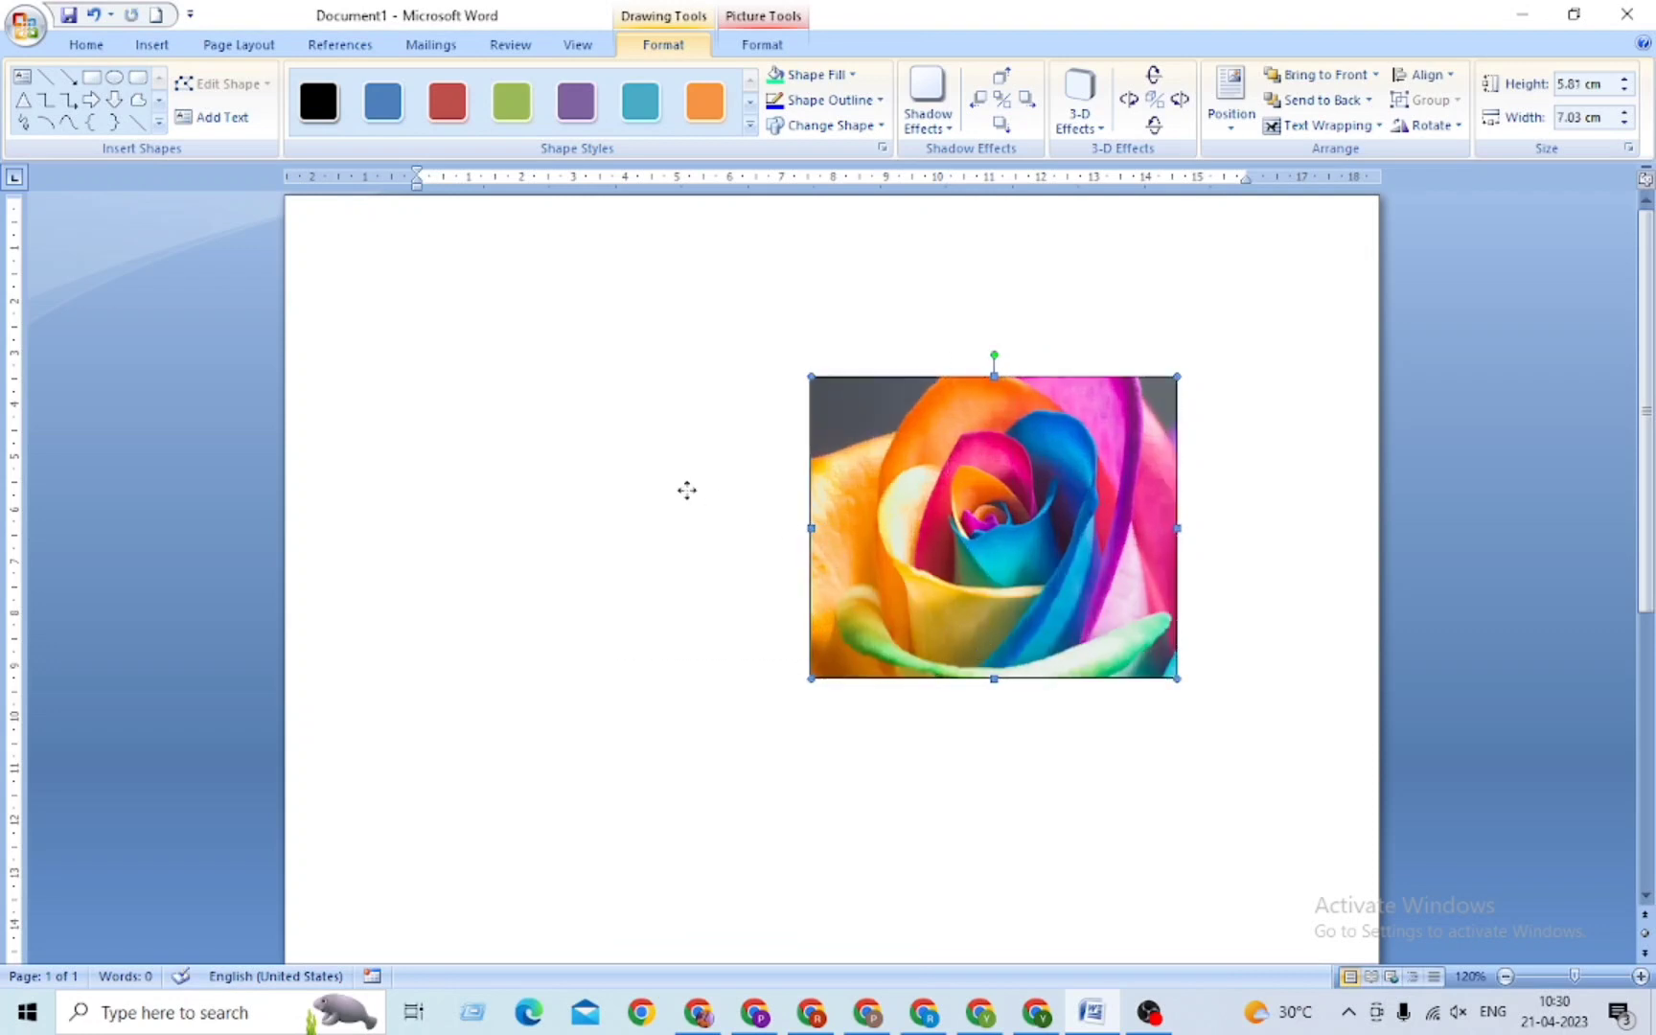
mouse_move(687, 489)
left_mouse_down()
mouse_move(666, 462)
mouse_move(983, 547)
mouse_move(1073, 633)
mouse_move(980, 672)
mouse_move(1061, 436)
left_mouse_up()
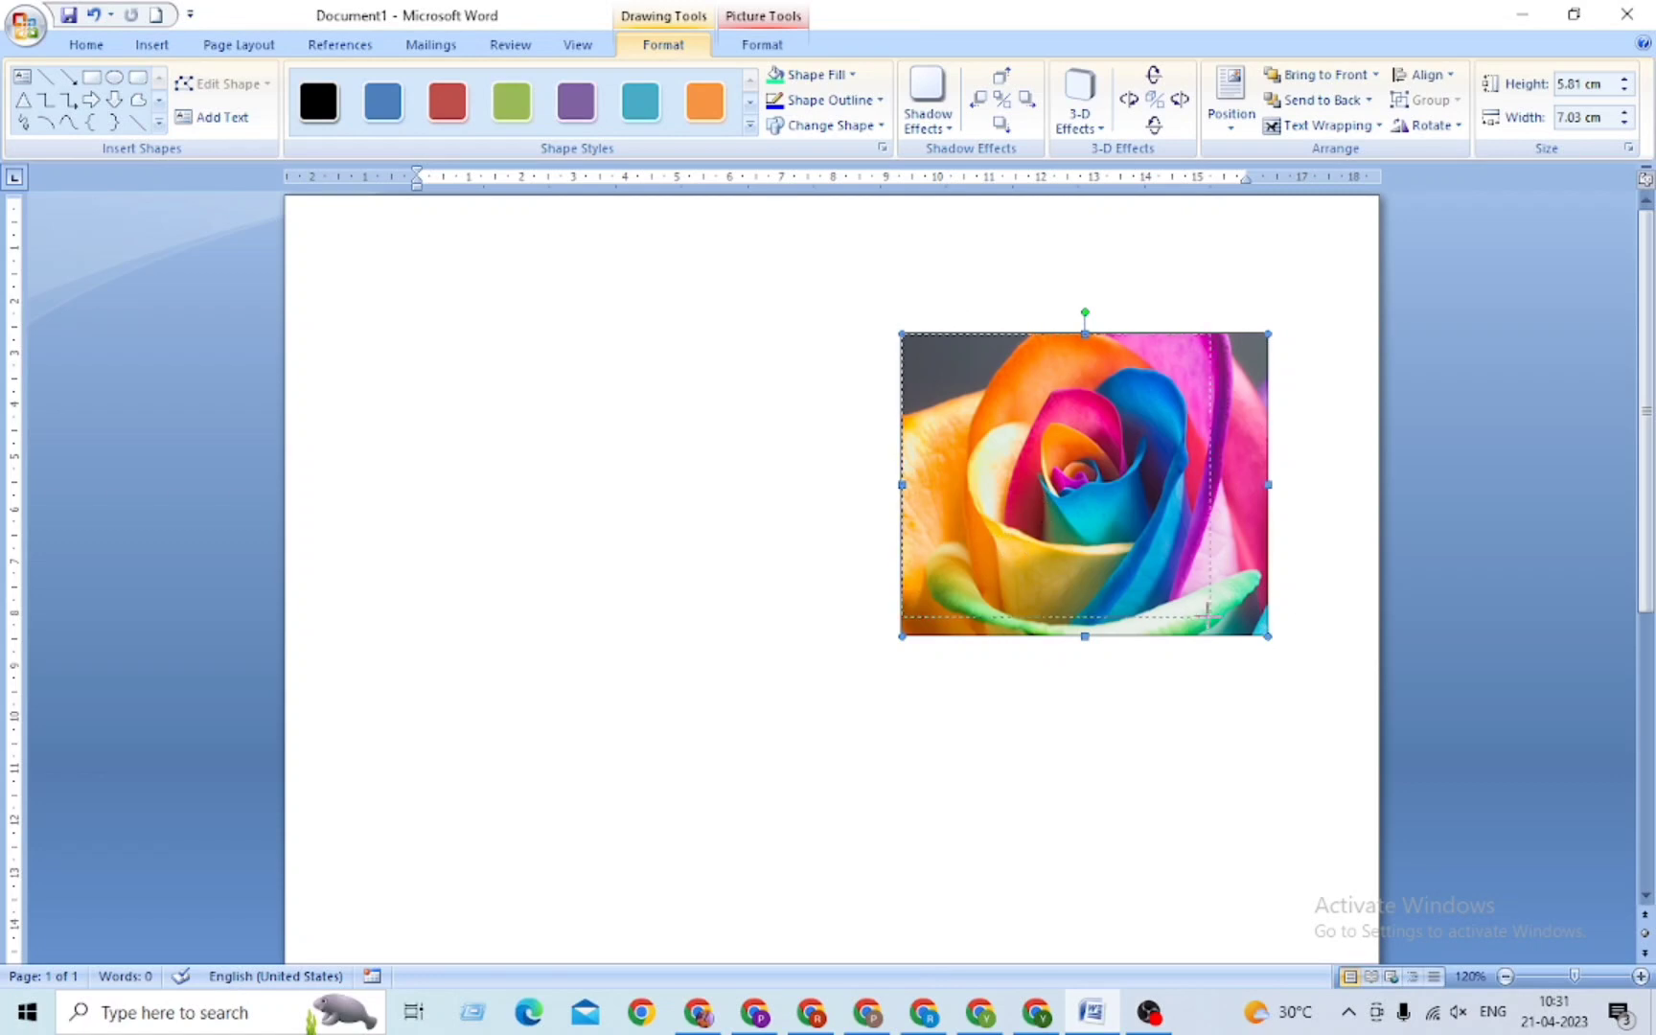
left_click_drag(1097, 530, 1093, 530)
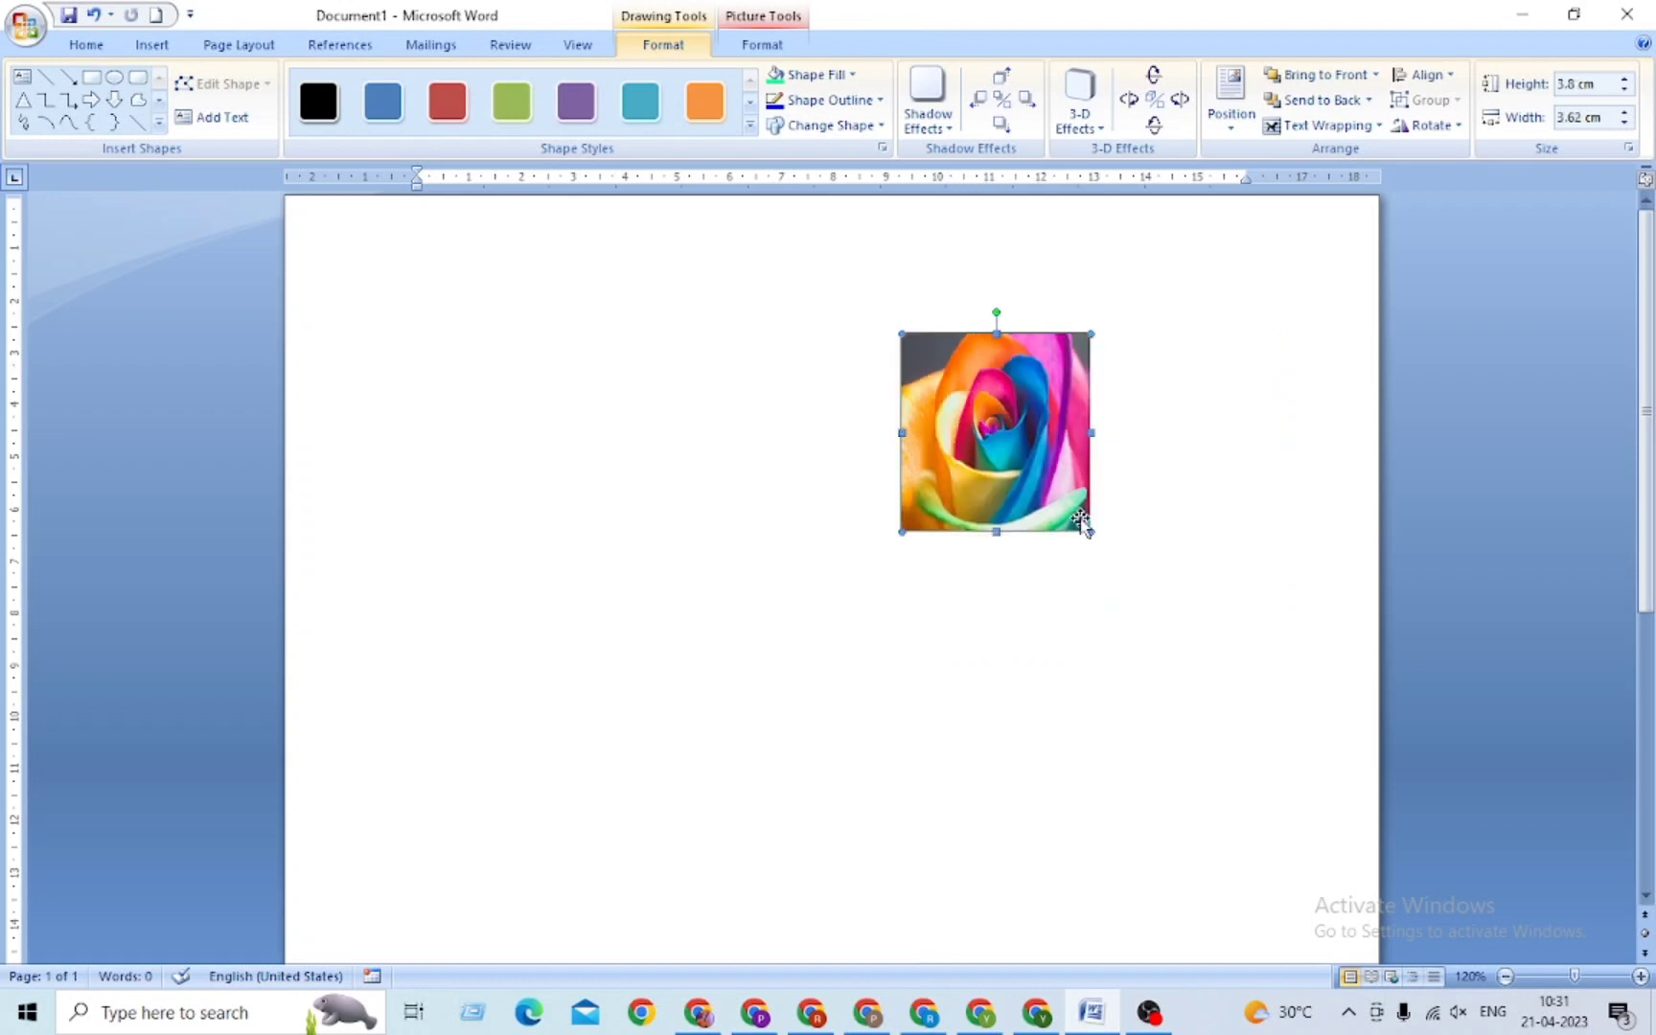
Step: Drag the 3.8 × 3.62 cm rose square to the page's top-right corner
left_click(853, 81)
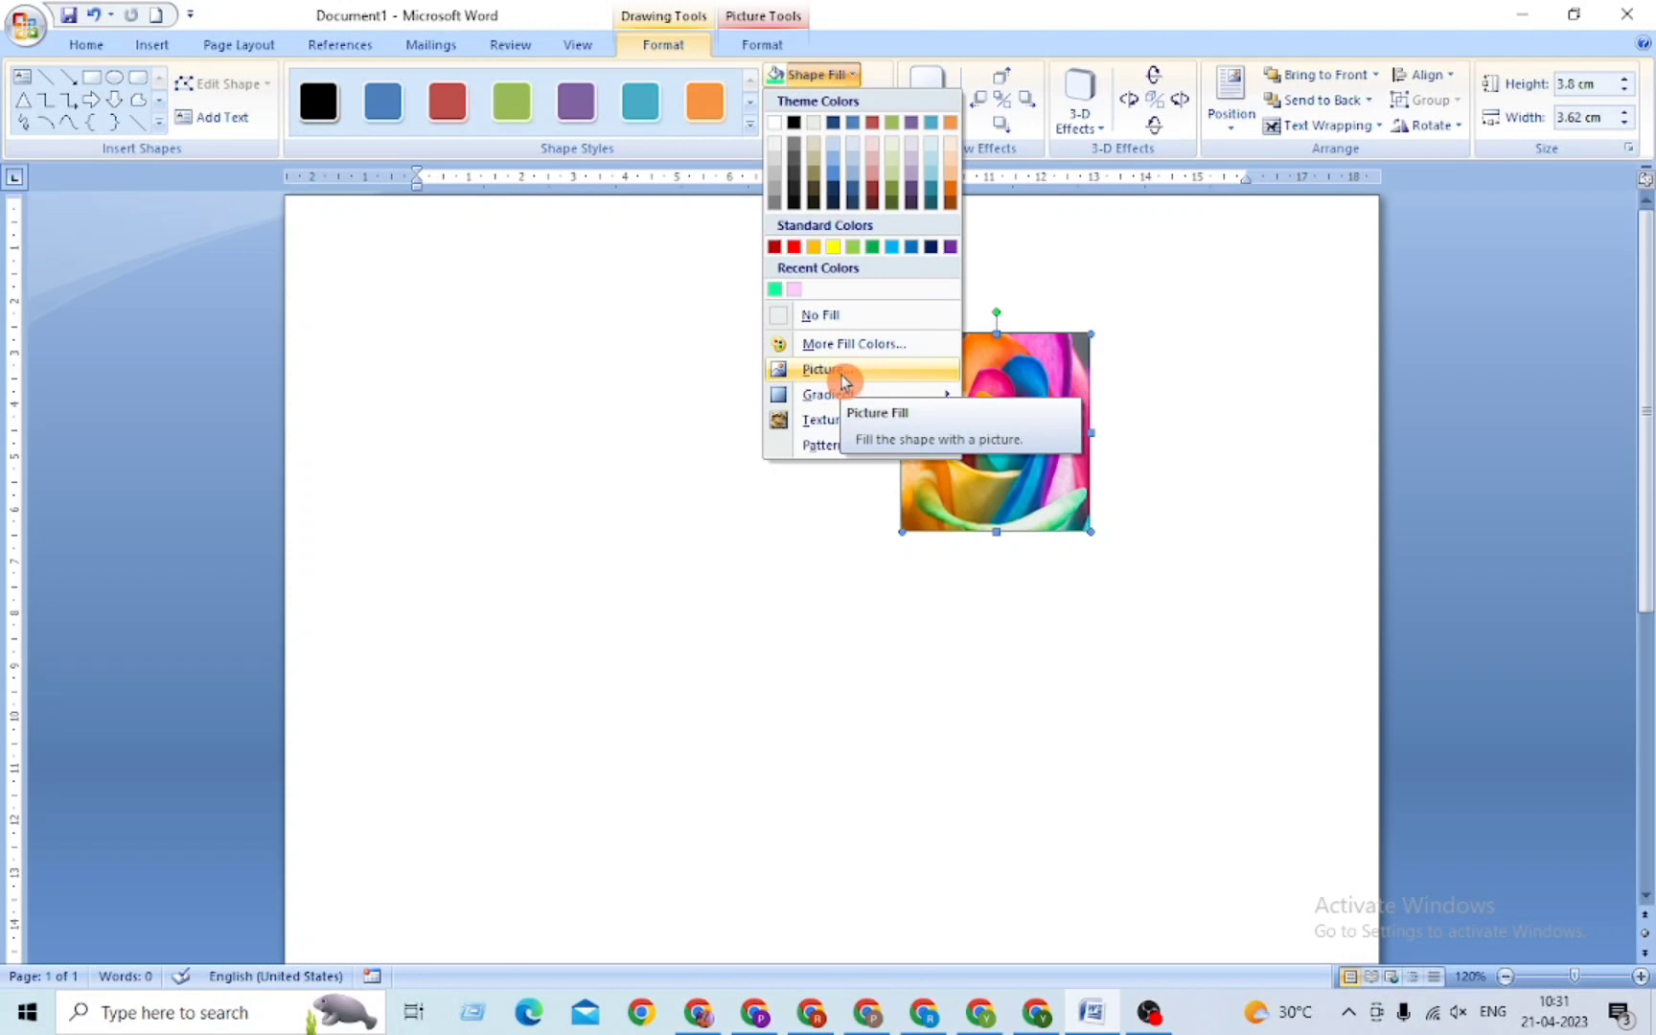
left_click(1202, 463)
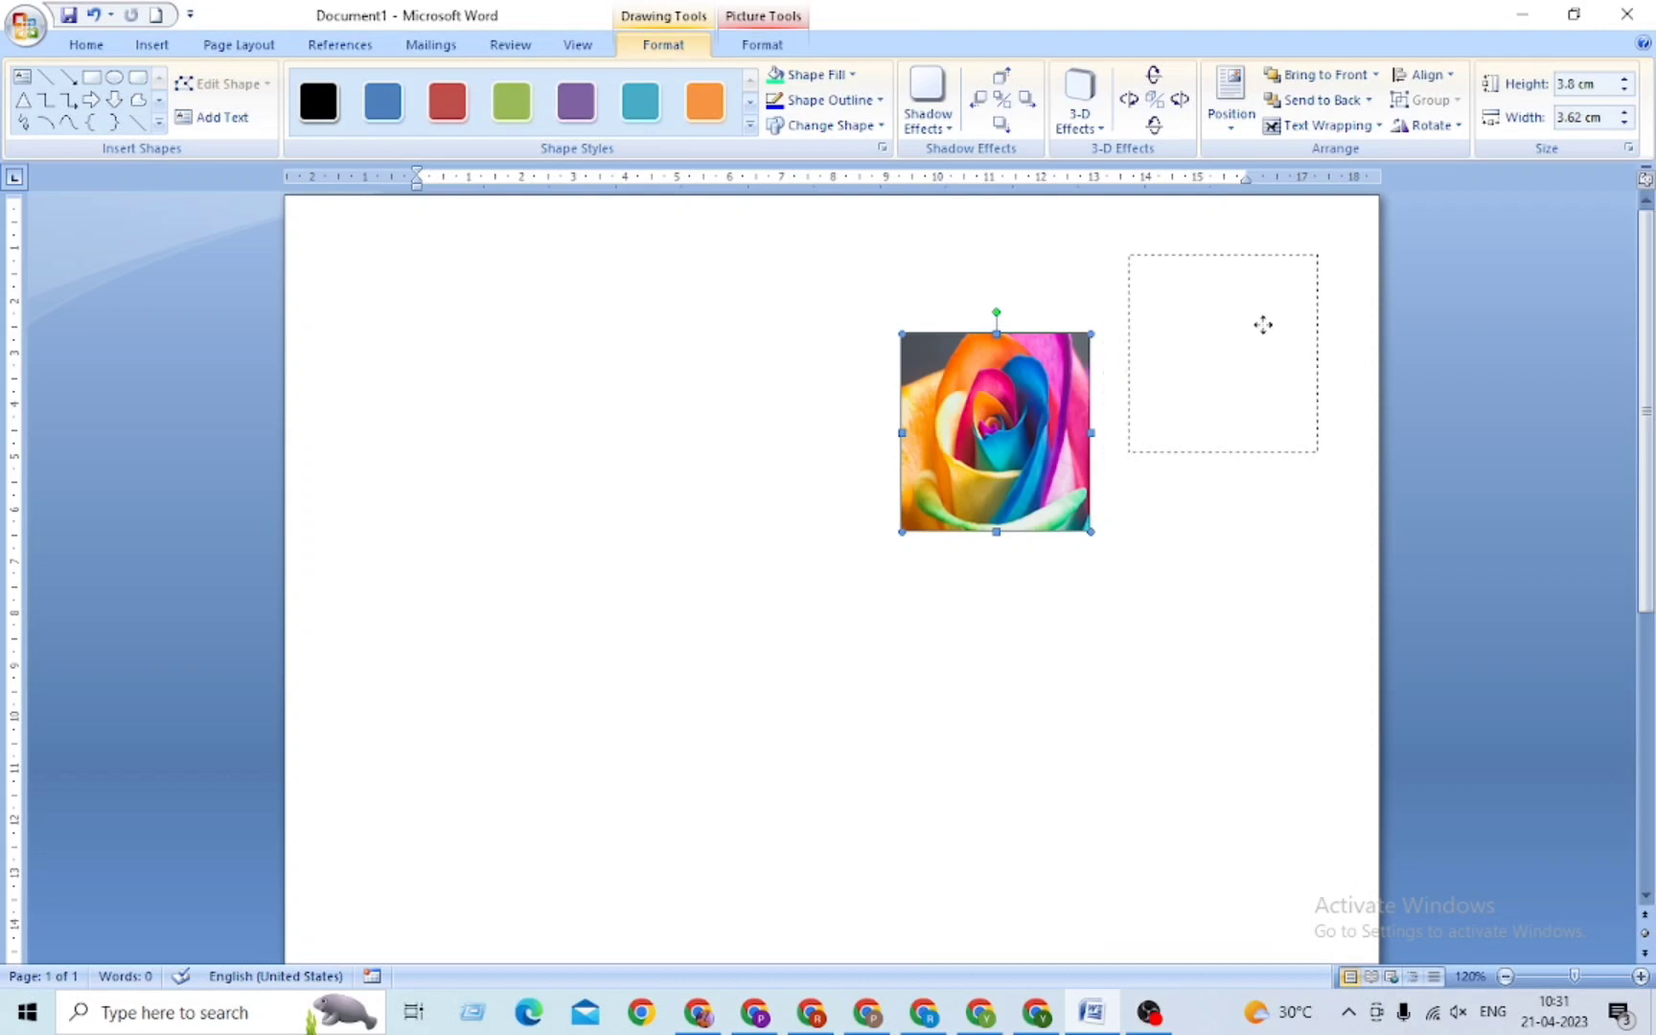
left_click_drag(1240, 337, 1234, 360)
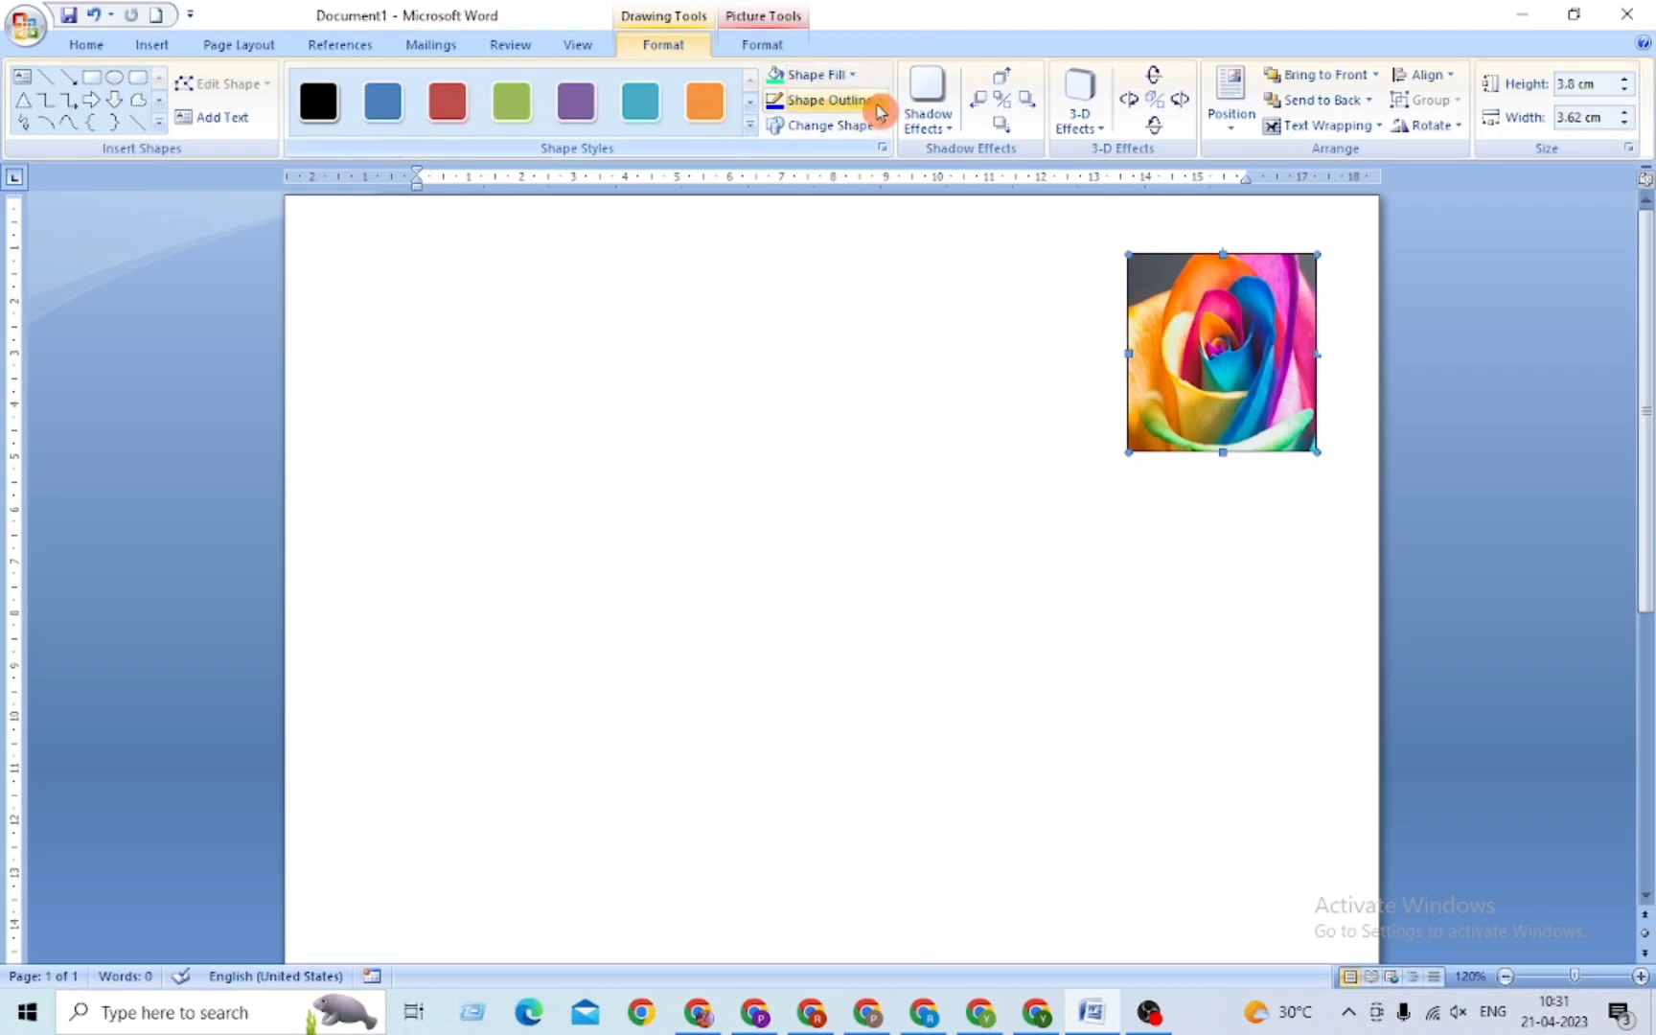
Step: Swap the square's picture fill for the purple rose photo from the Pictures folder
left_click(856, 82)
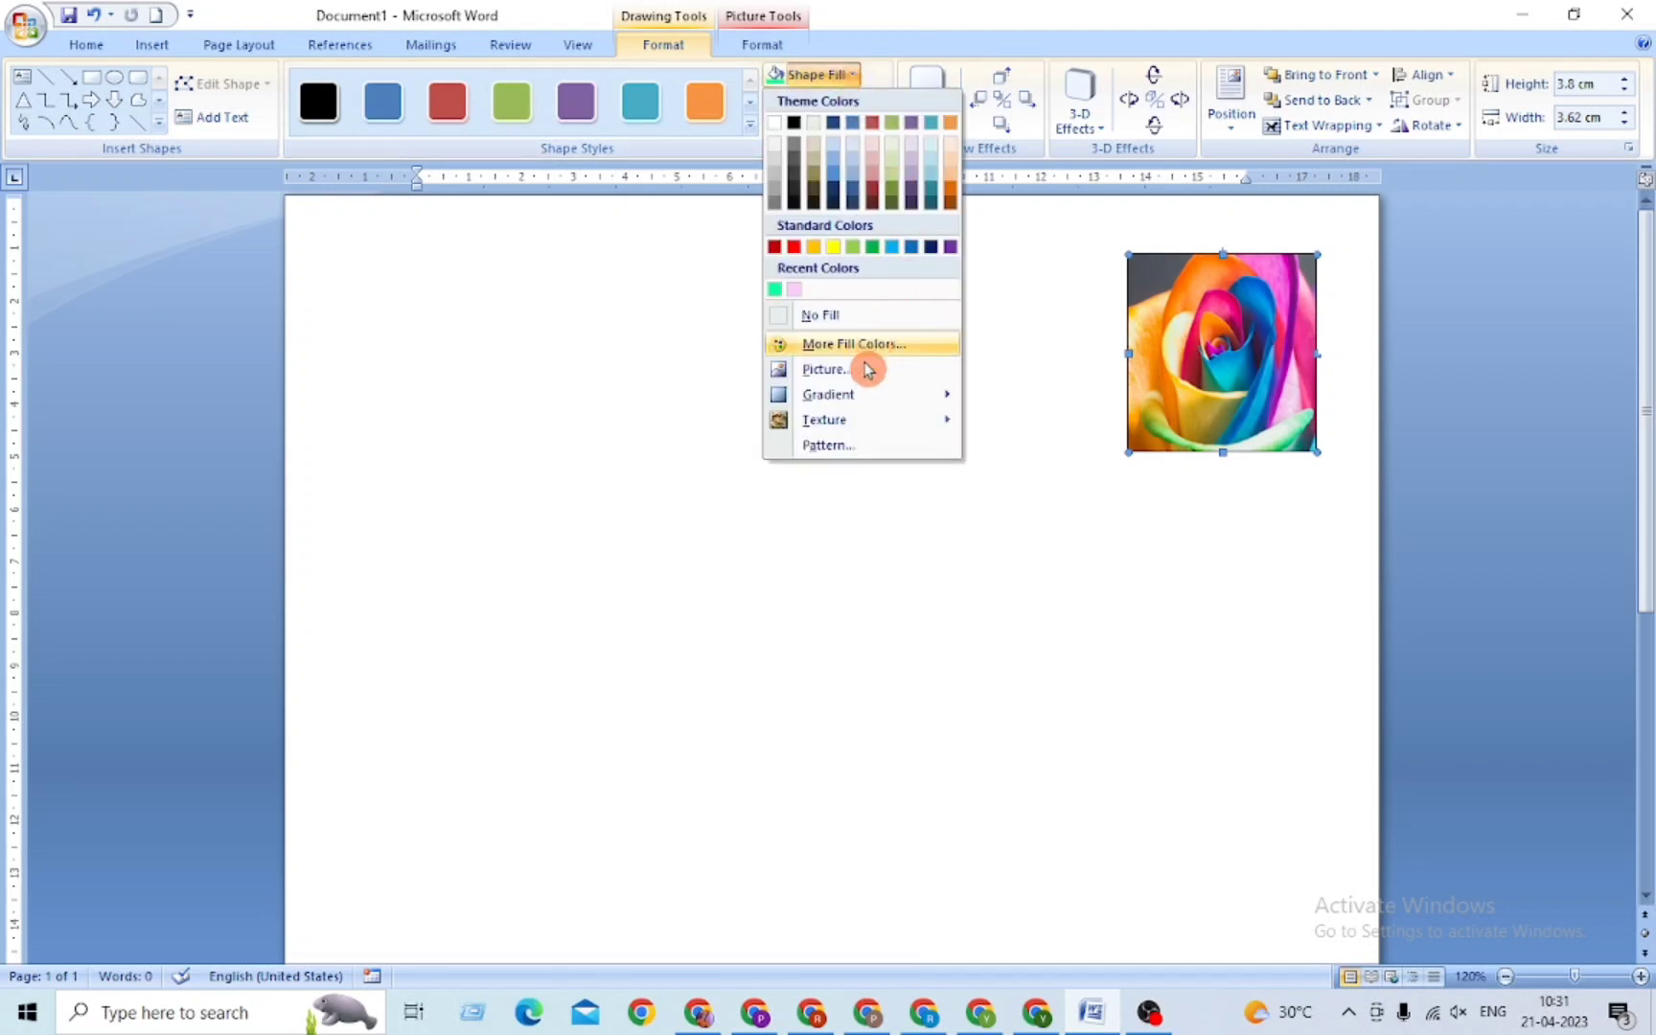
left_click(830, 372)
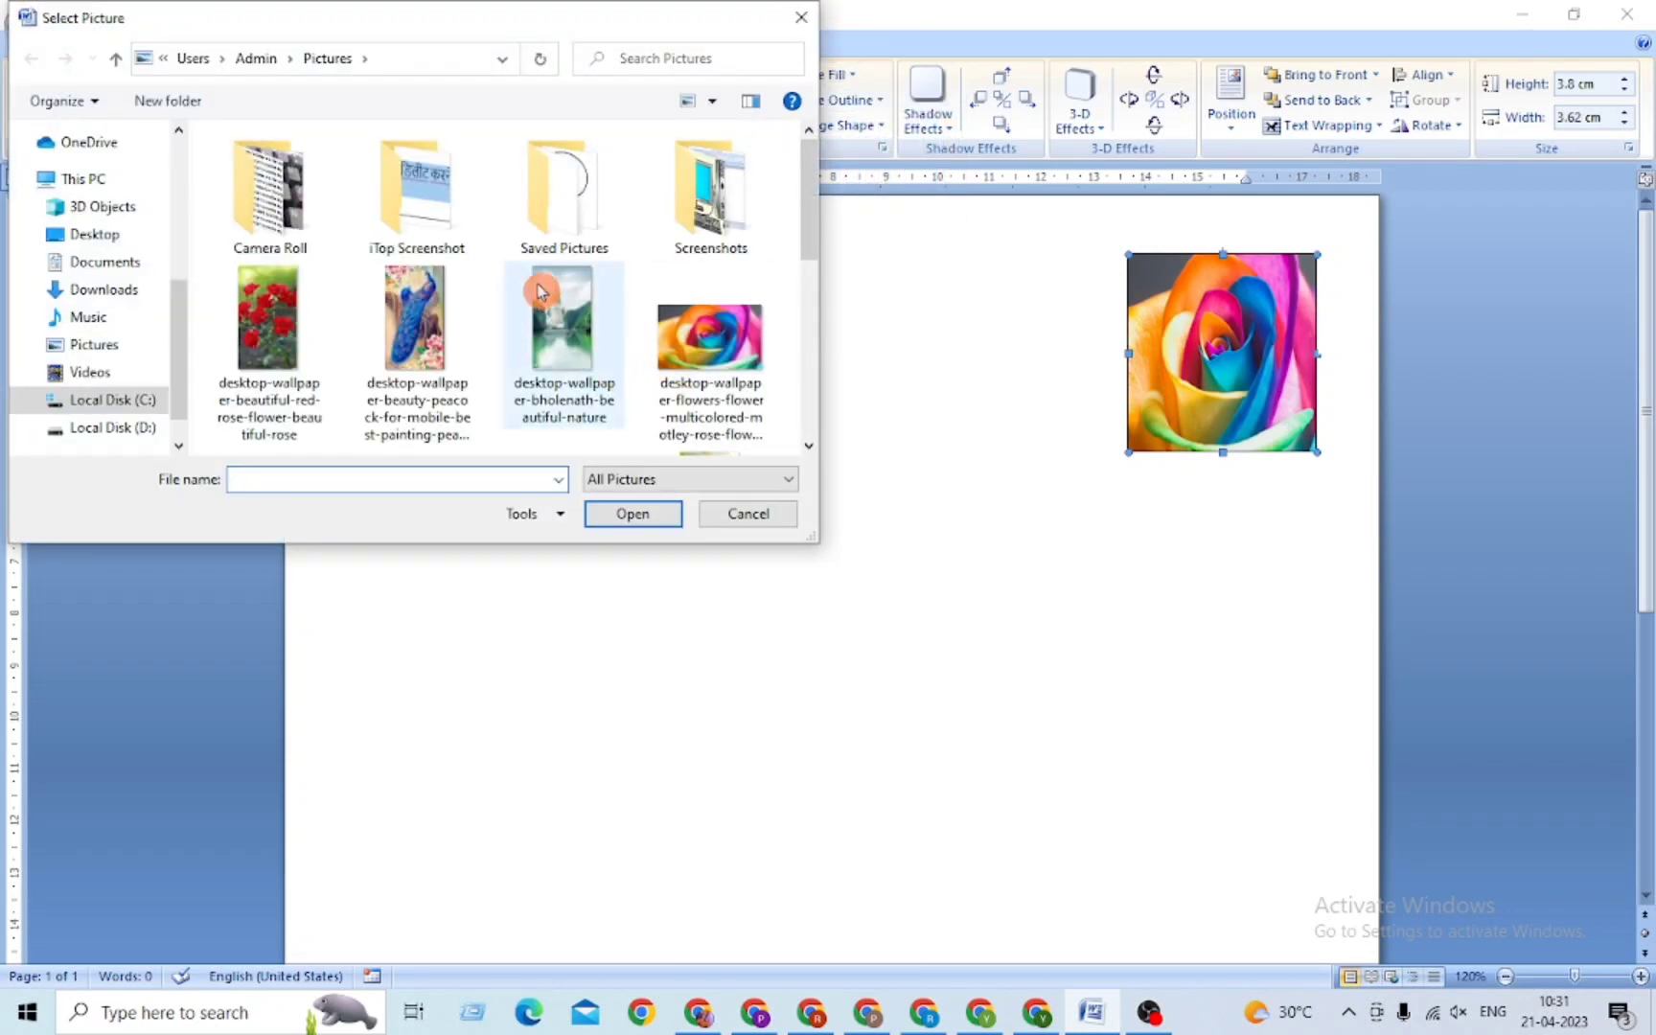
scroll(556, 302, "down", 5)
scroll(556, 307, "down", 2)
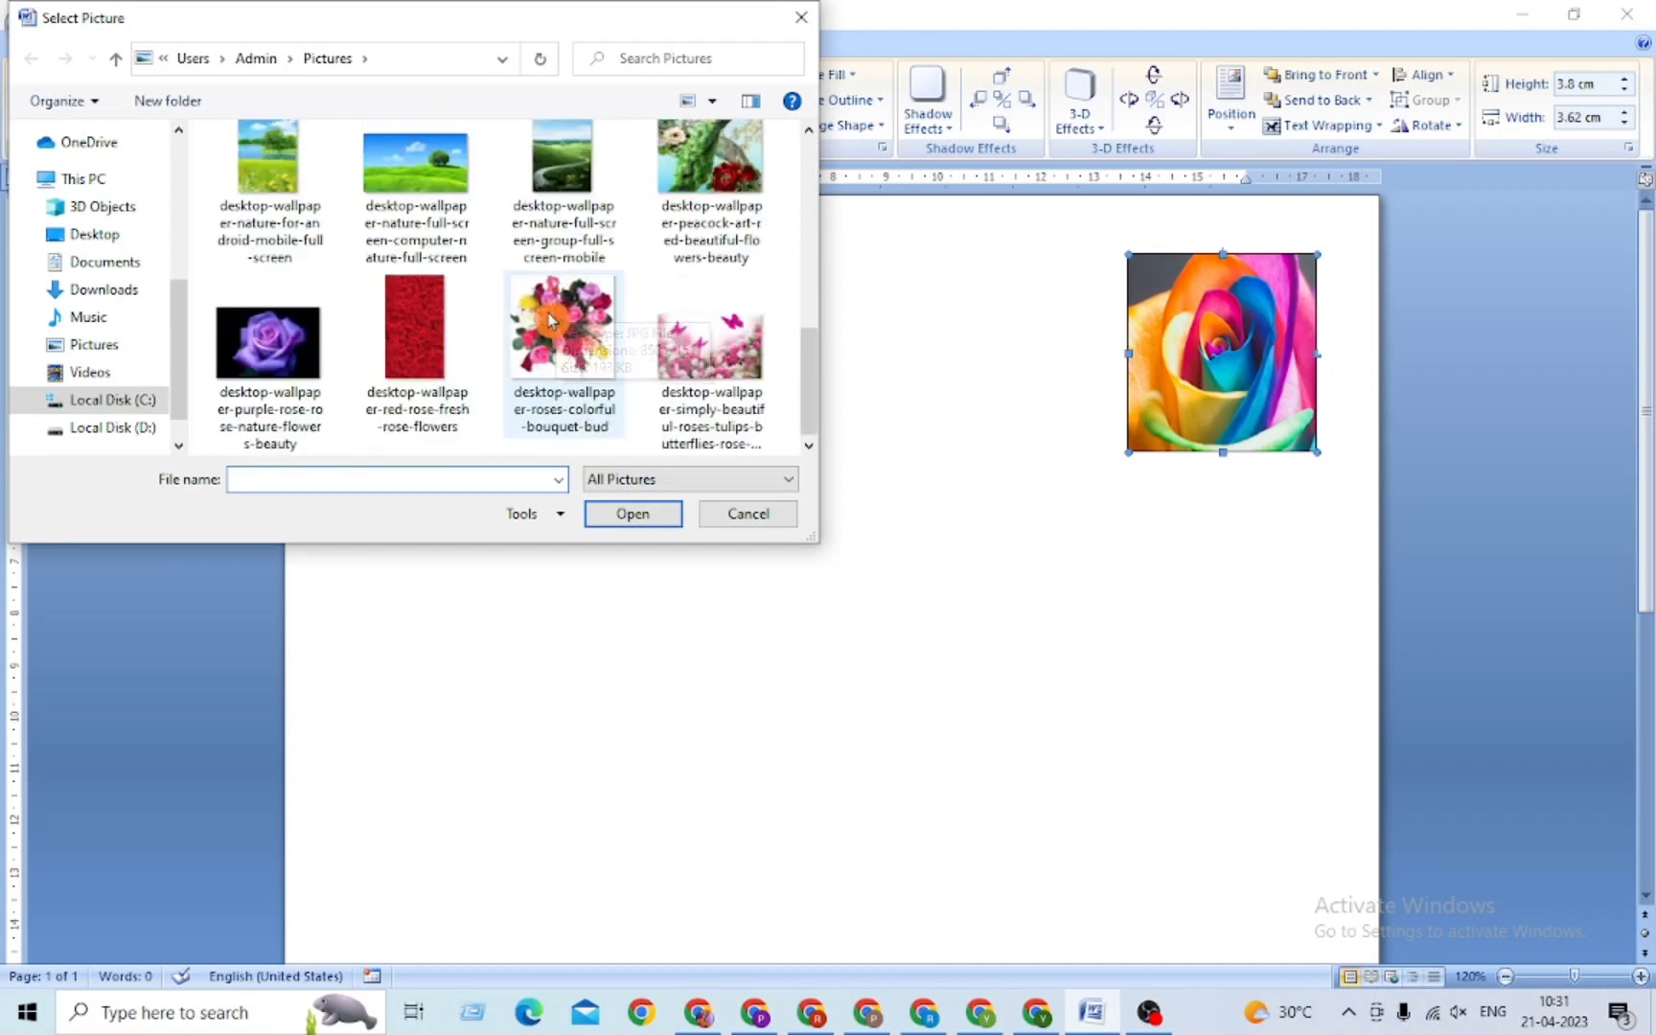
scroll(553, 311, "up", 7)
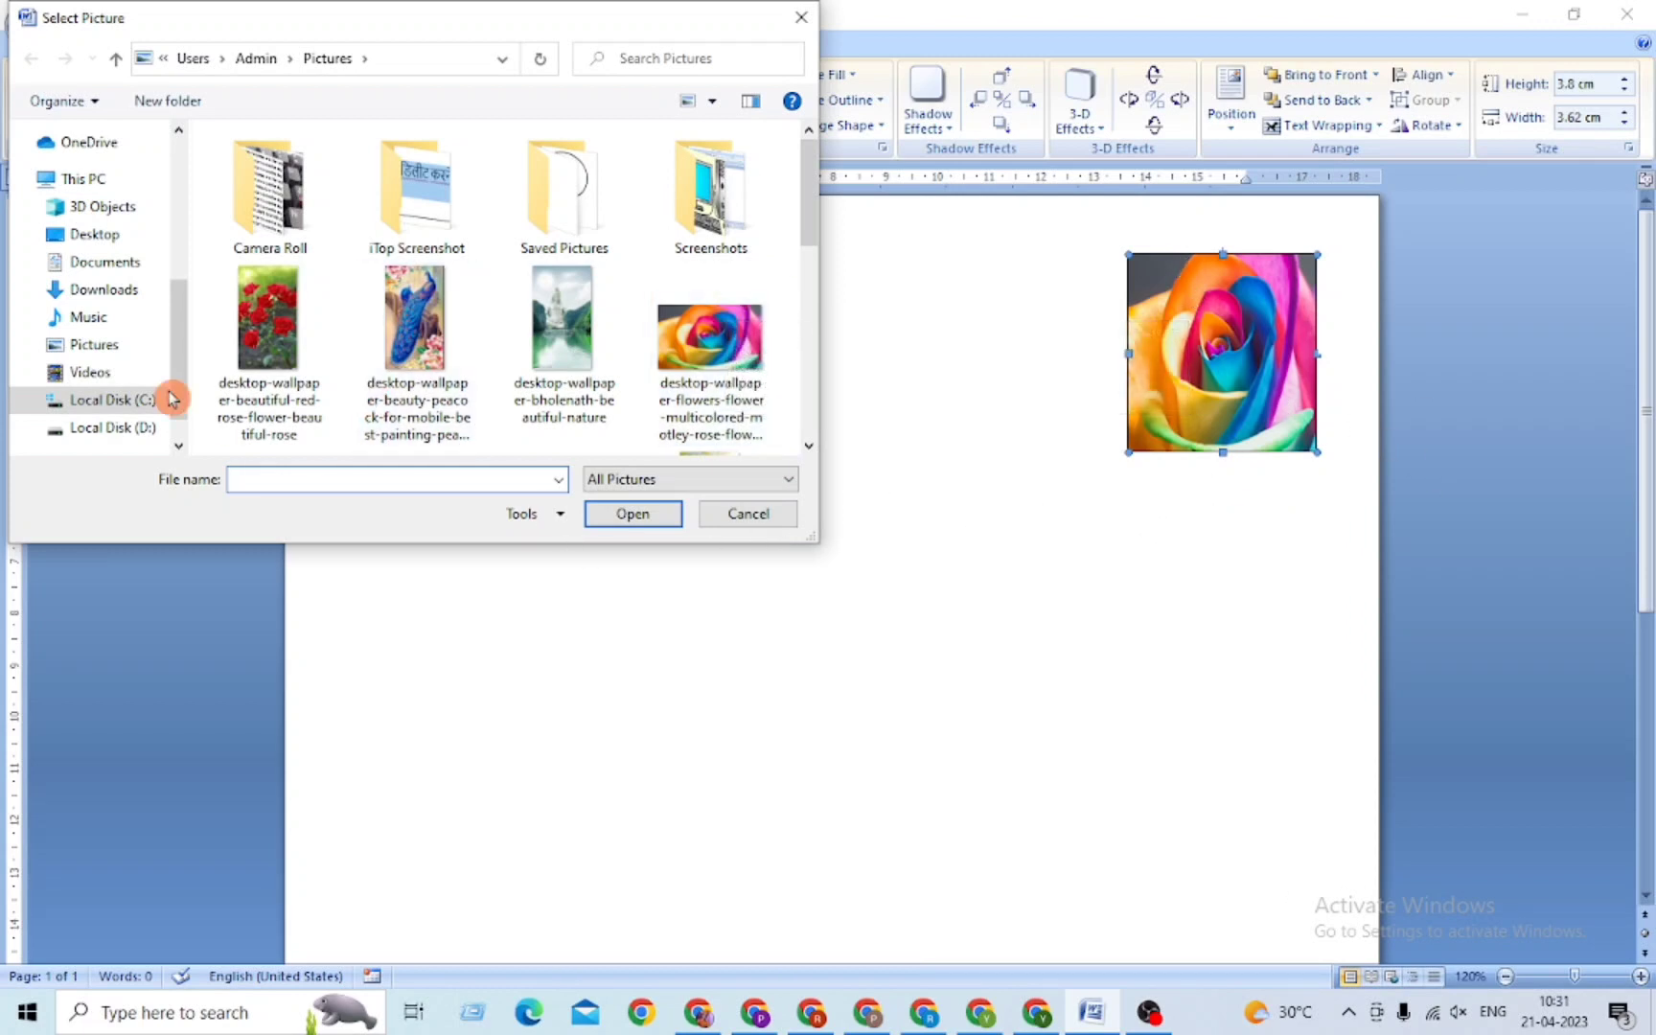
scroll(536, 254, "down", 3)
left_click(305, 374)
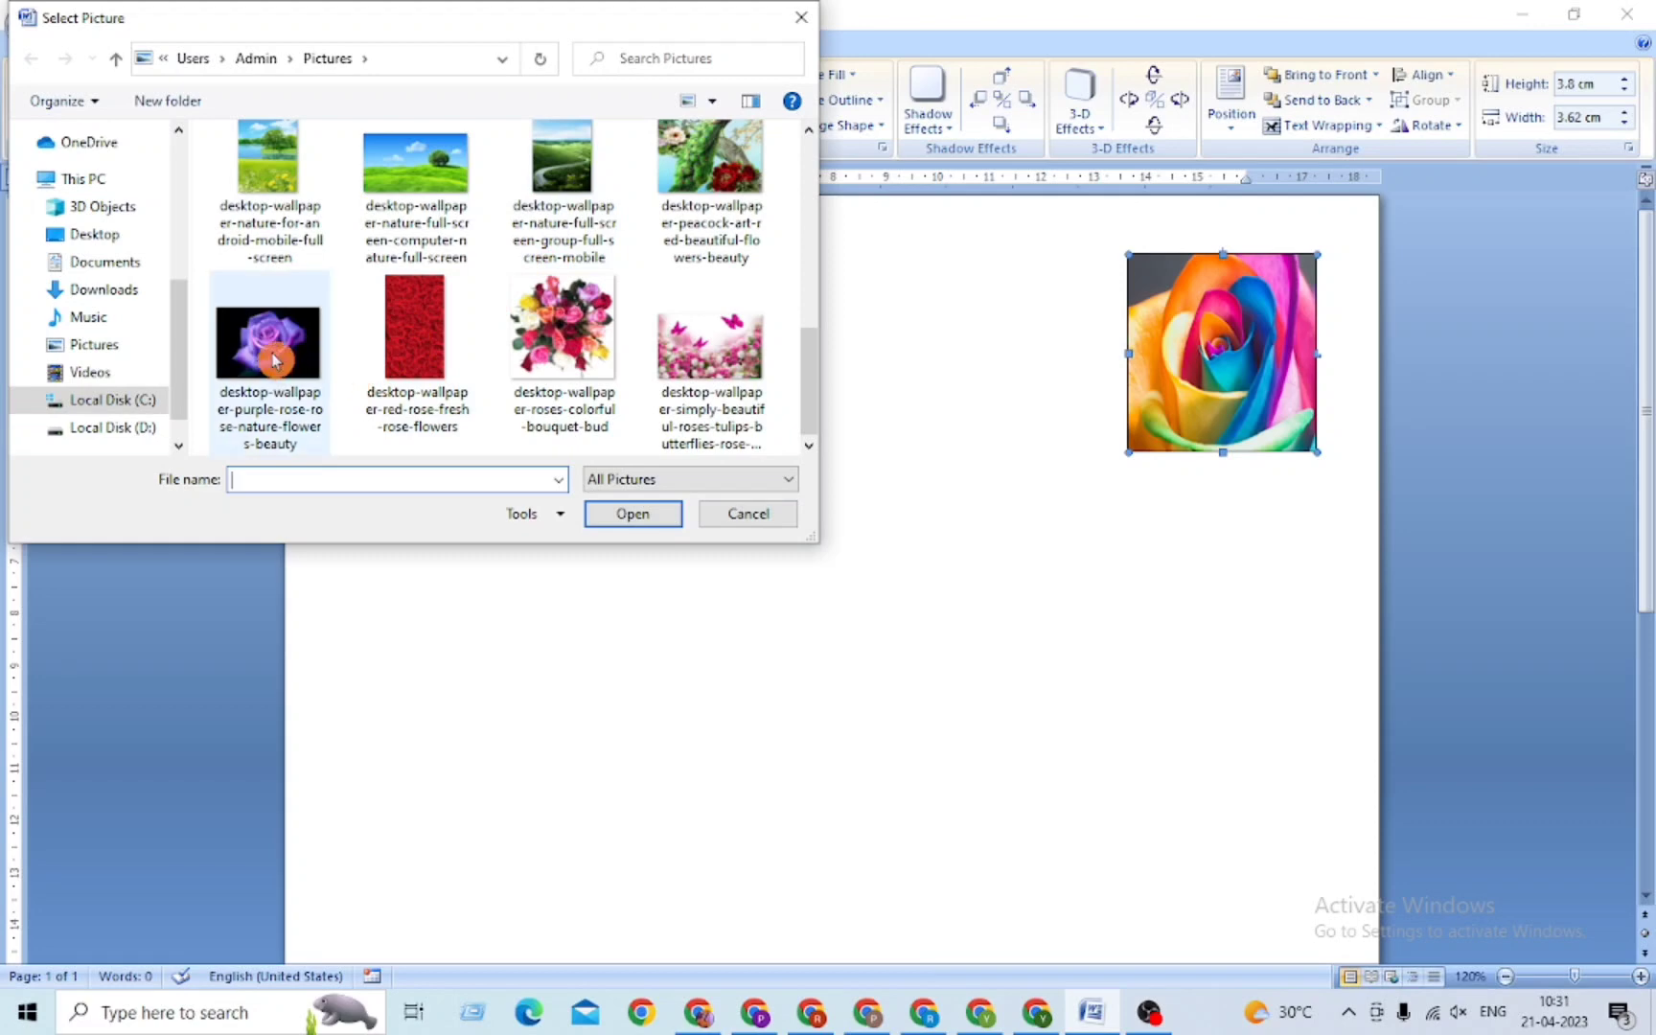
left_click(614, 514)
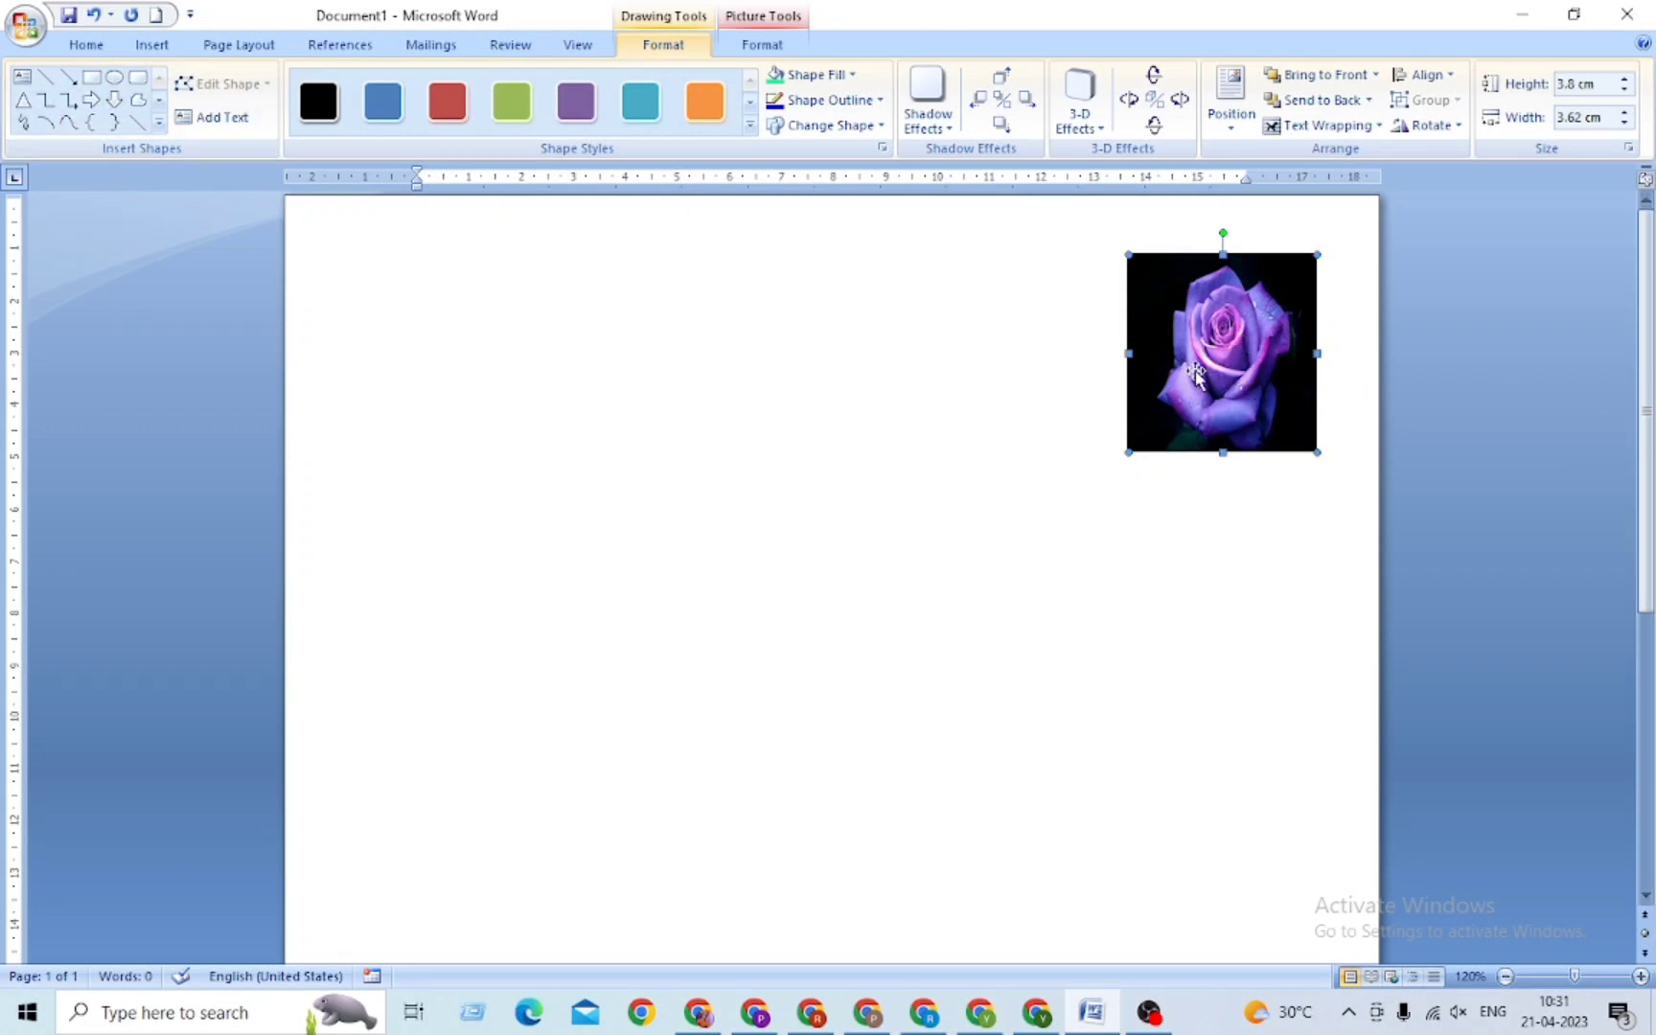
left_click(844, 74)
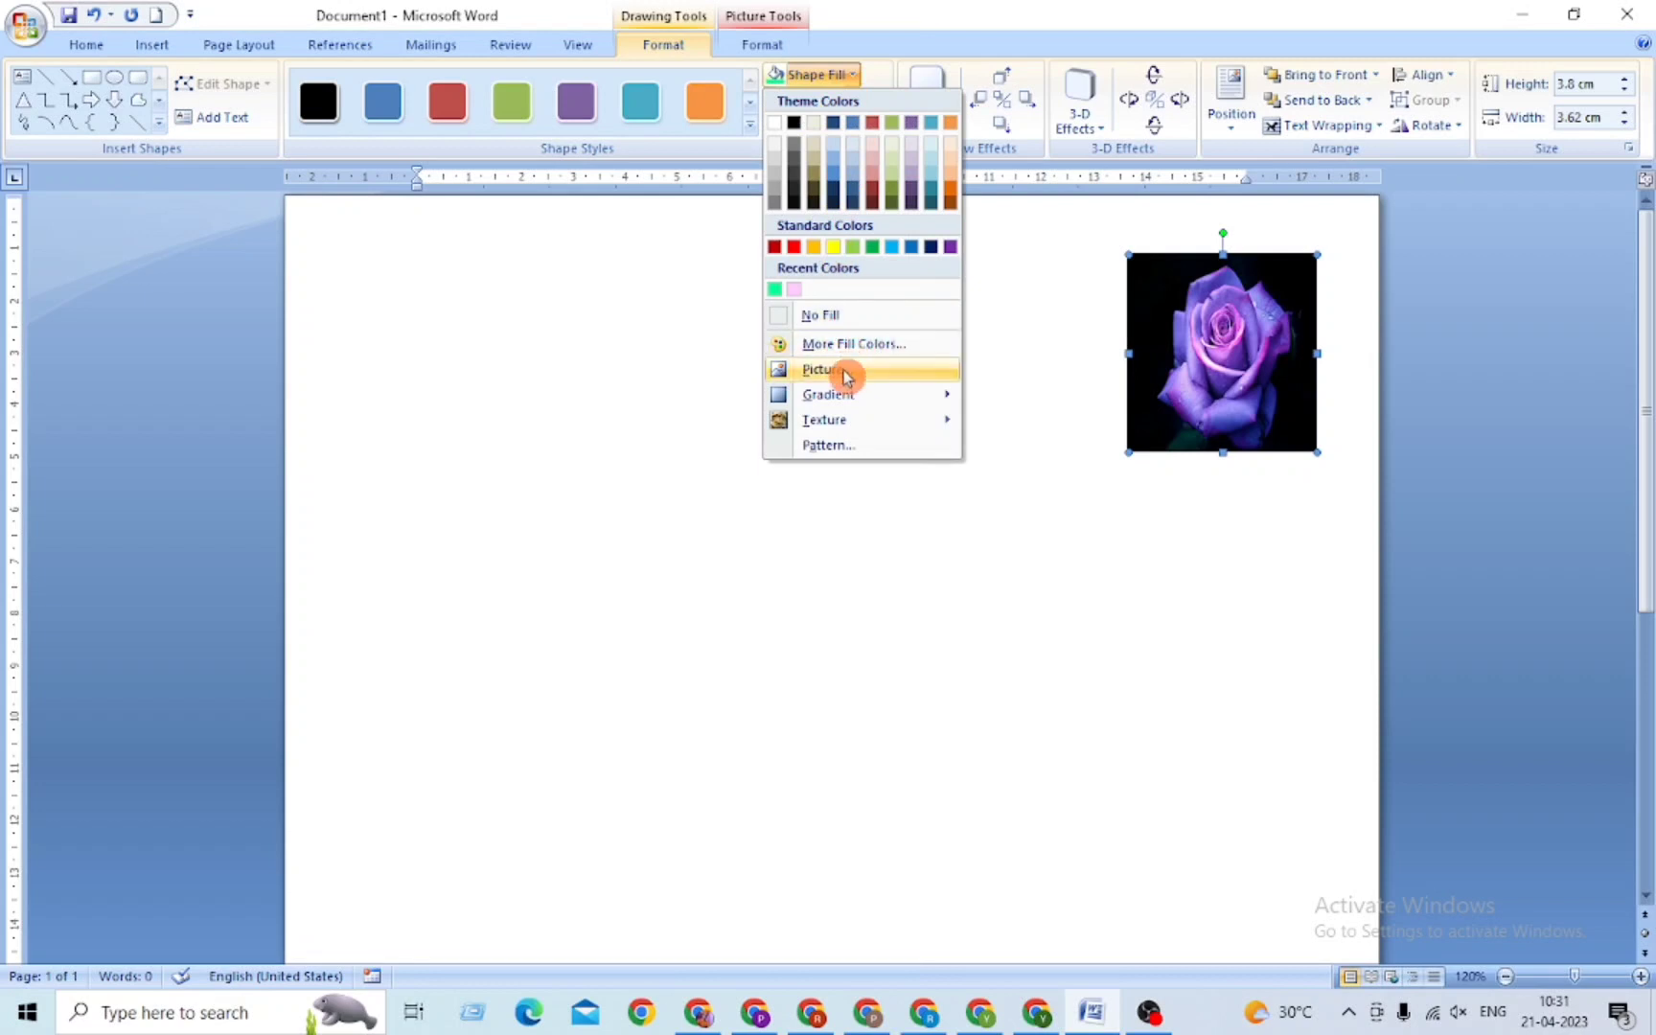
mouse_move(829, 393)
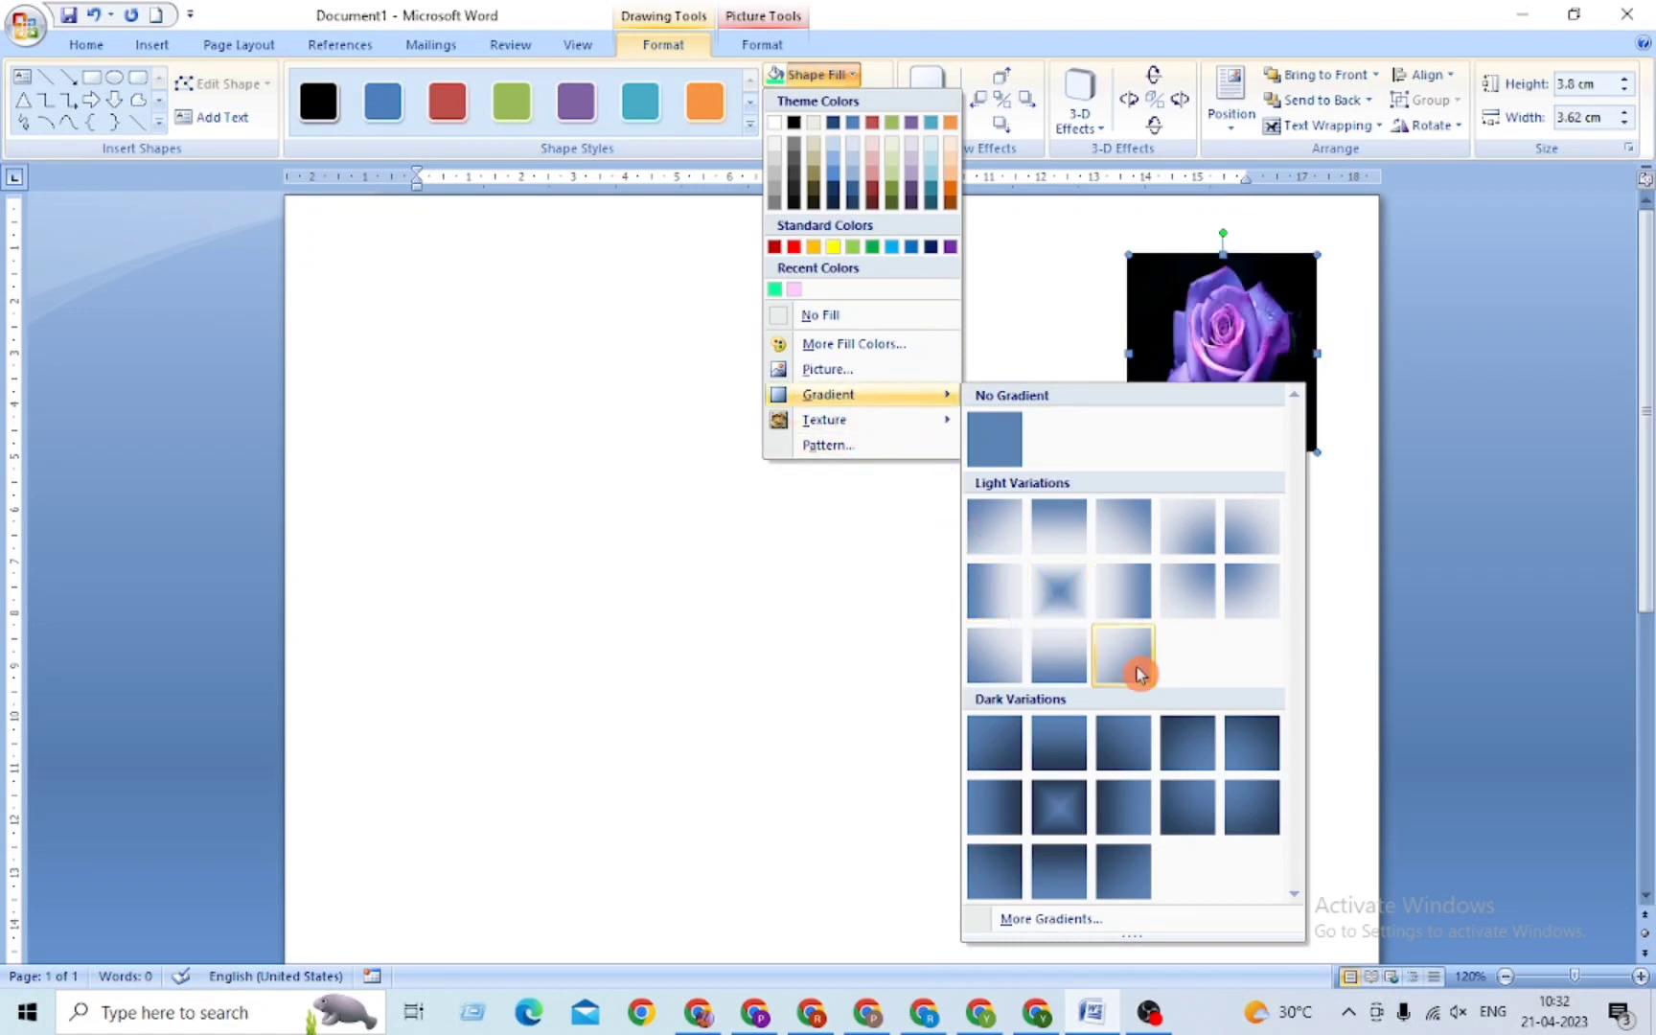
Step: Fill the top-right square with a light green From Center gradient
left_click(1062, 594)
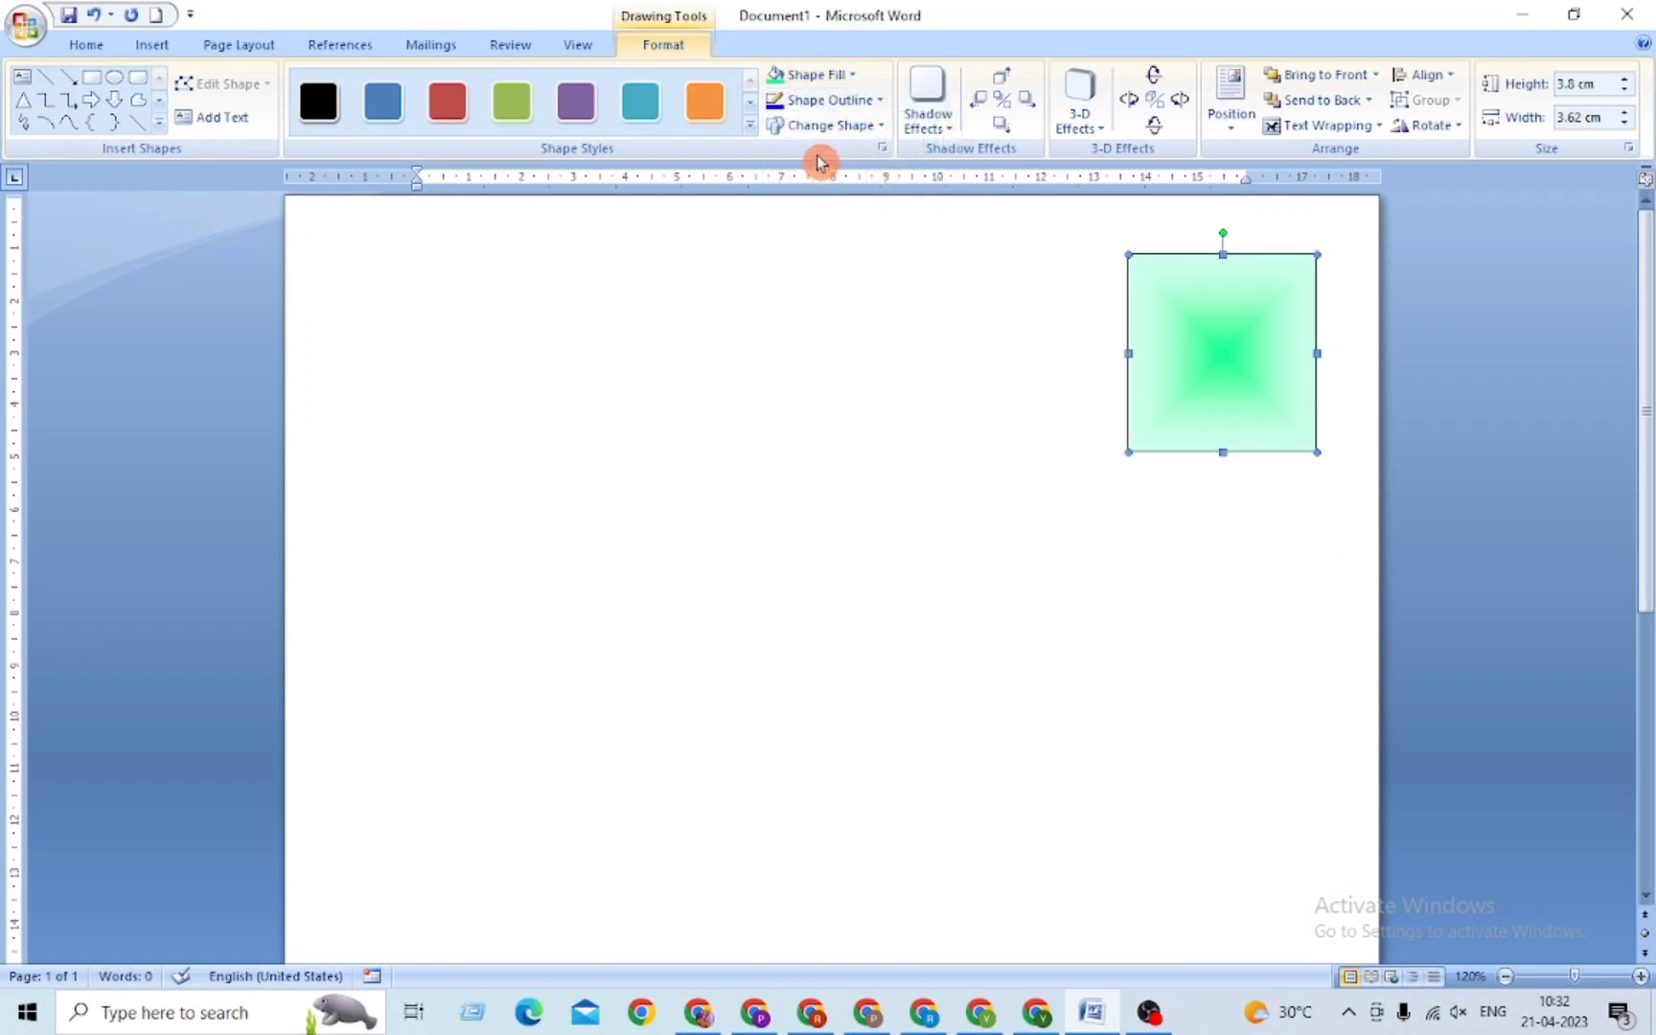
left_click(824, 74)
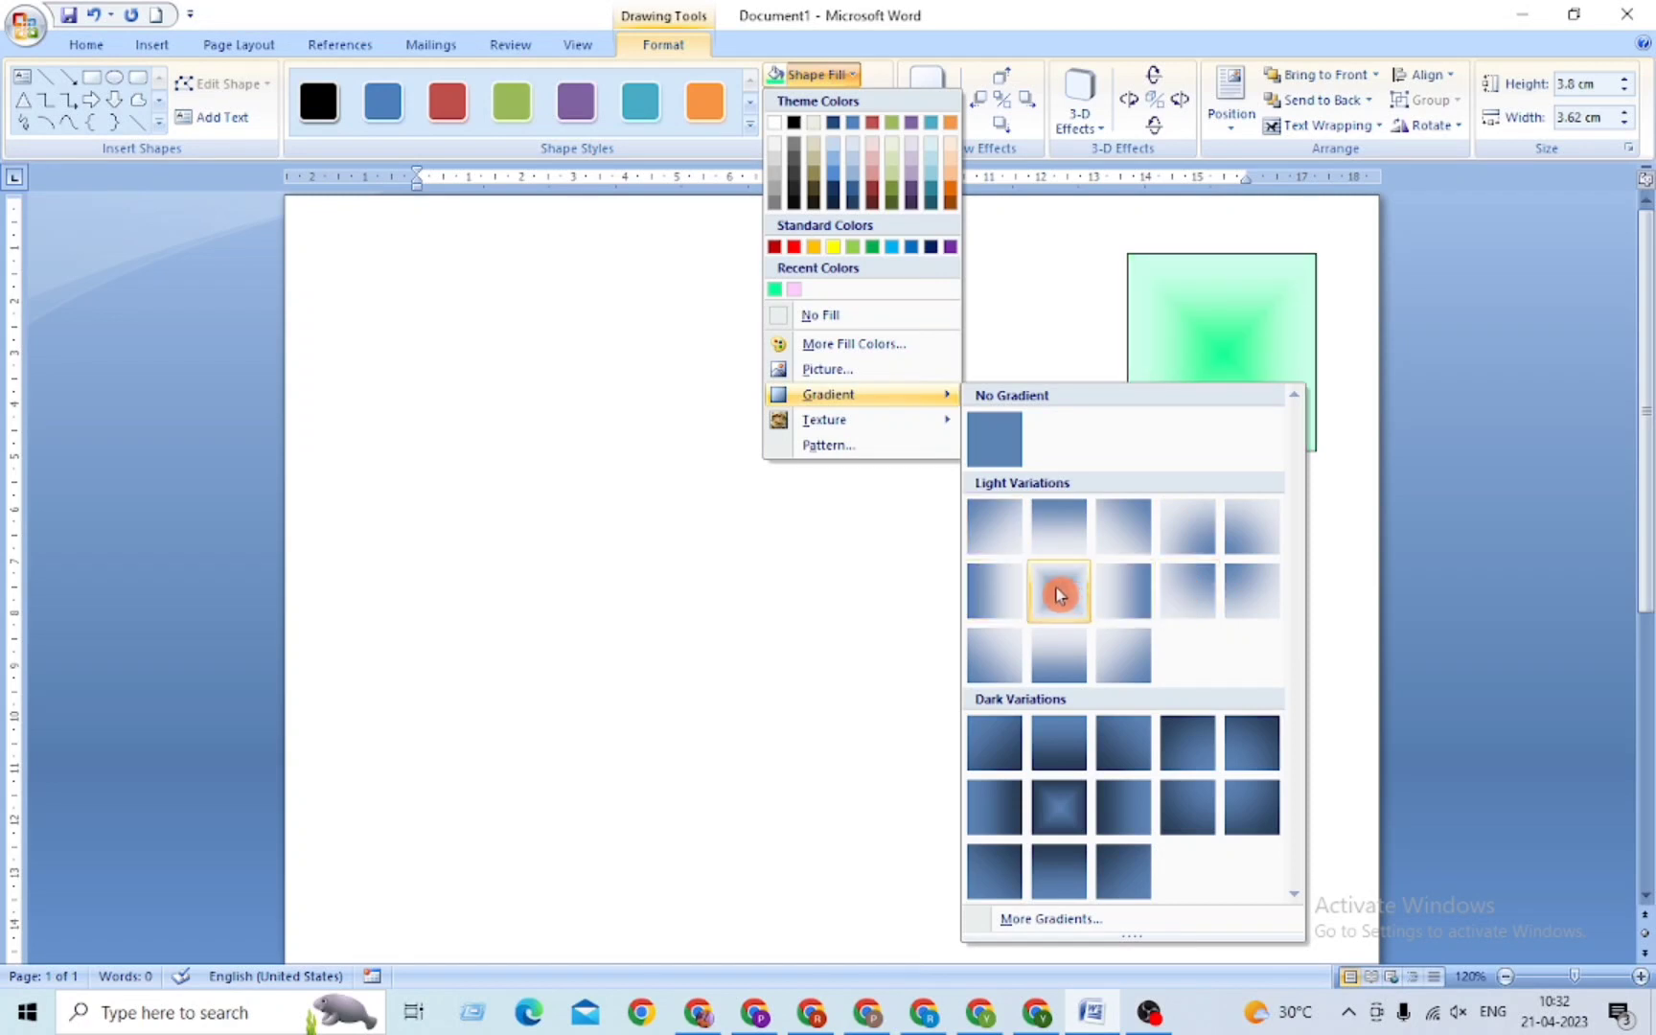
left_click(1058, 595)
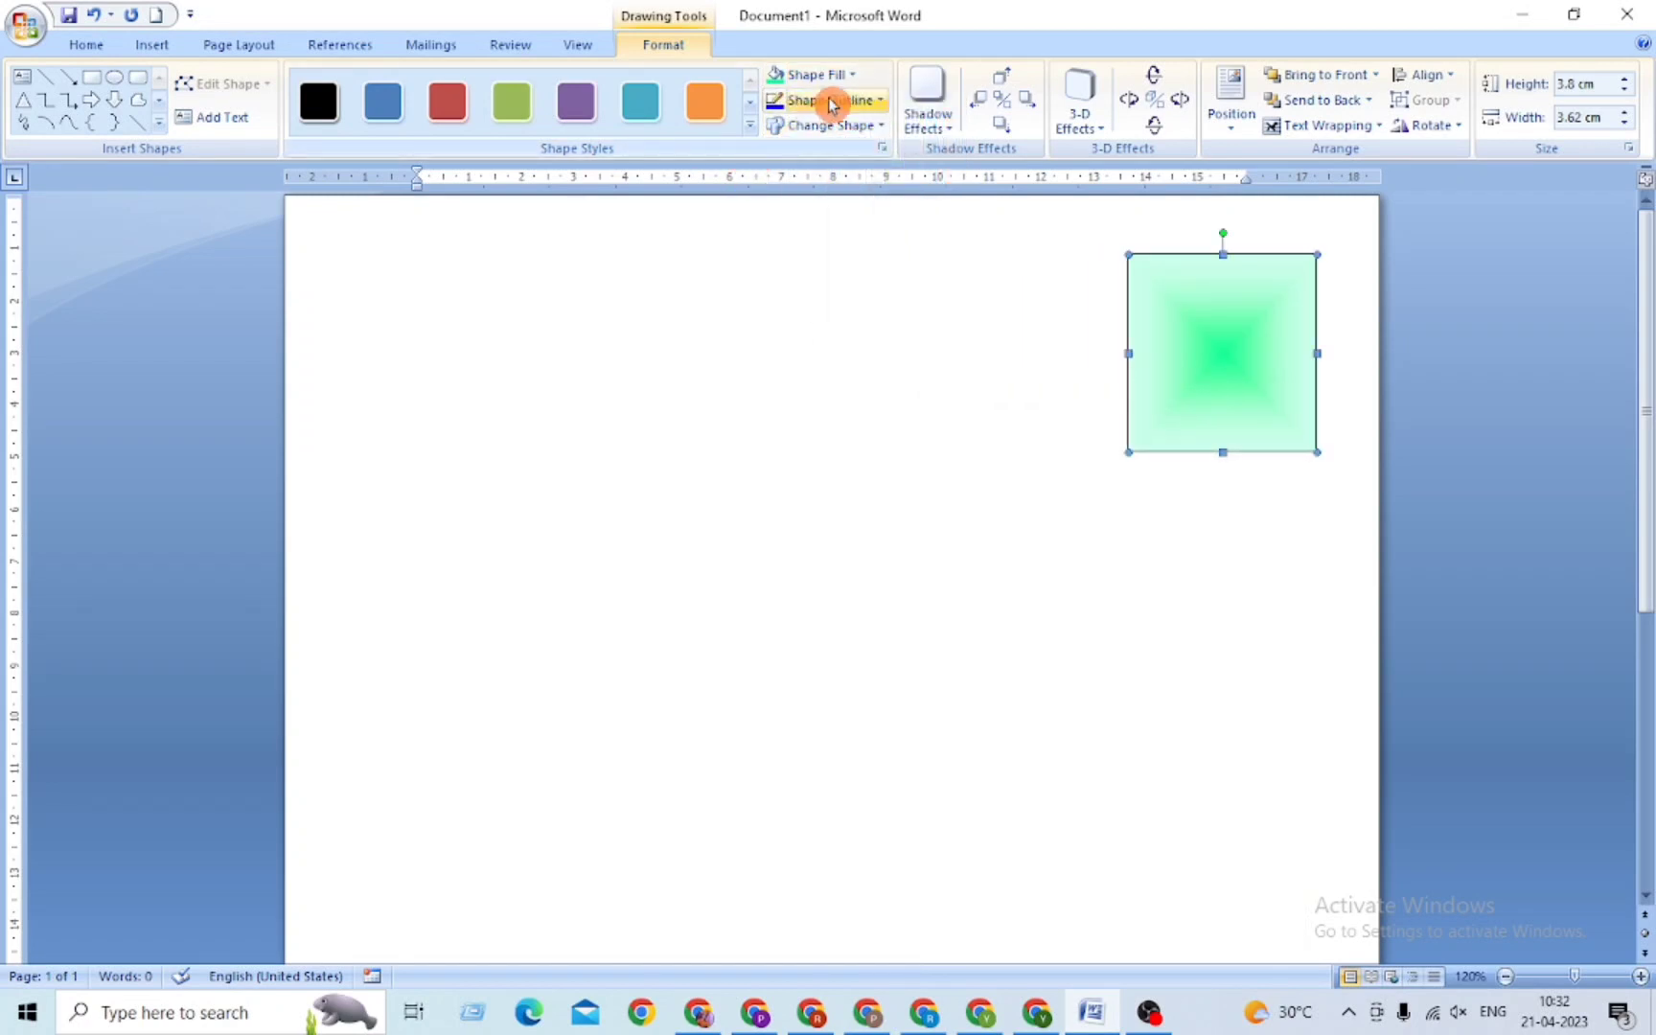
left_click(831, 75)
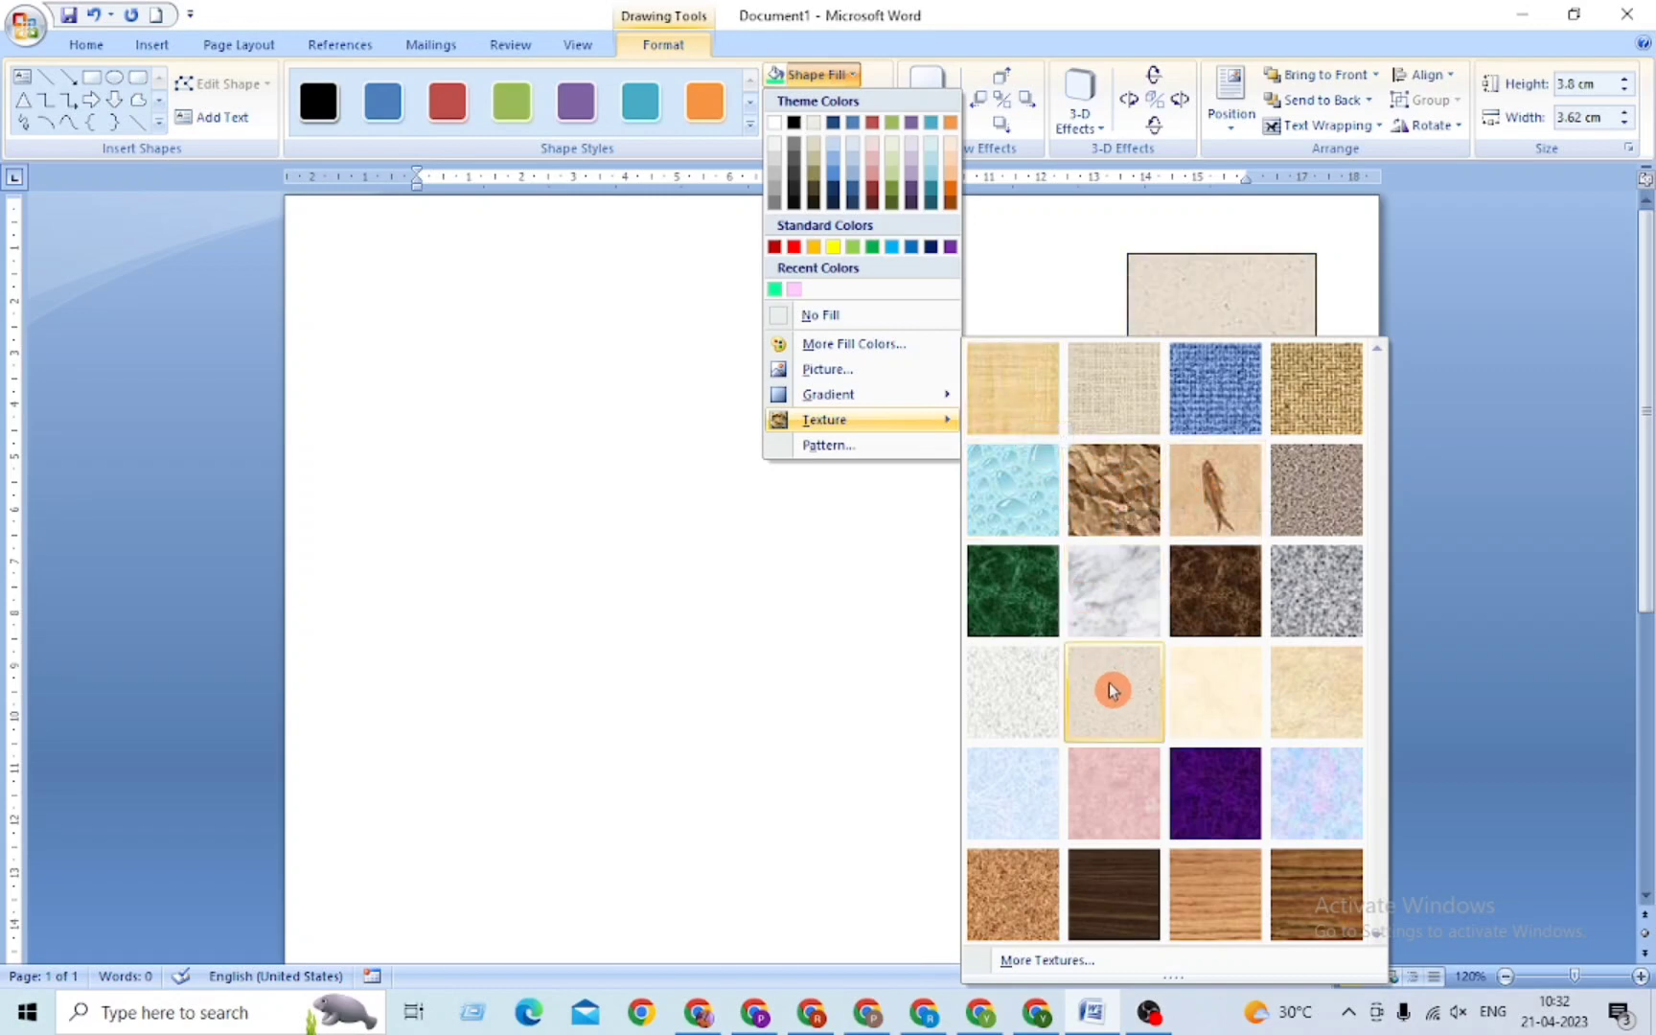
Step: Drag the square to the page's lower-left and apply the Fish Fossil texture fill
left_click(894, 643)
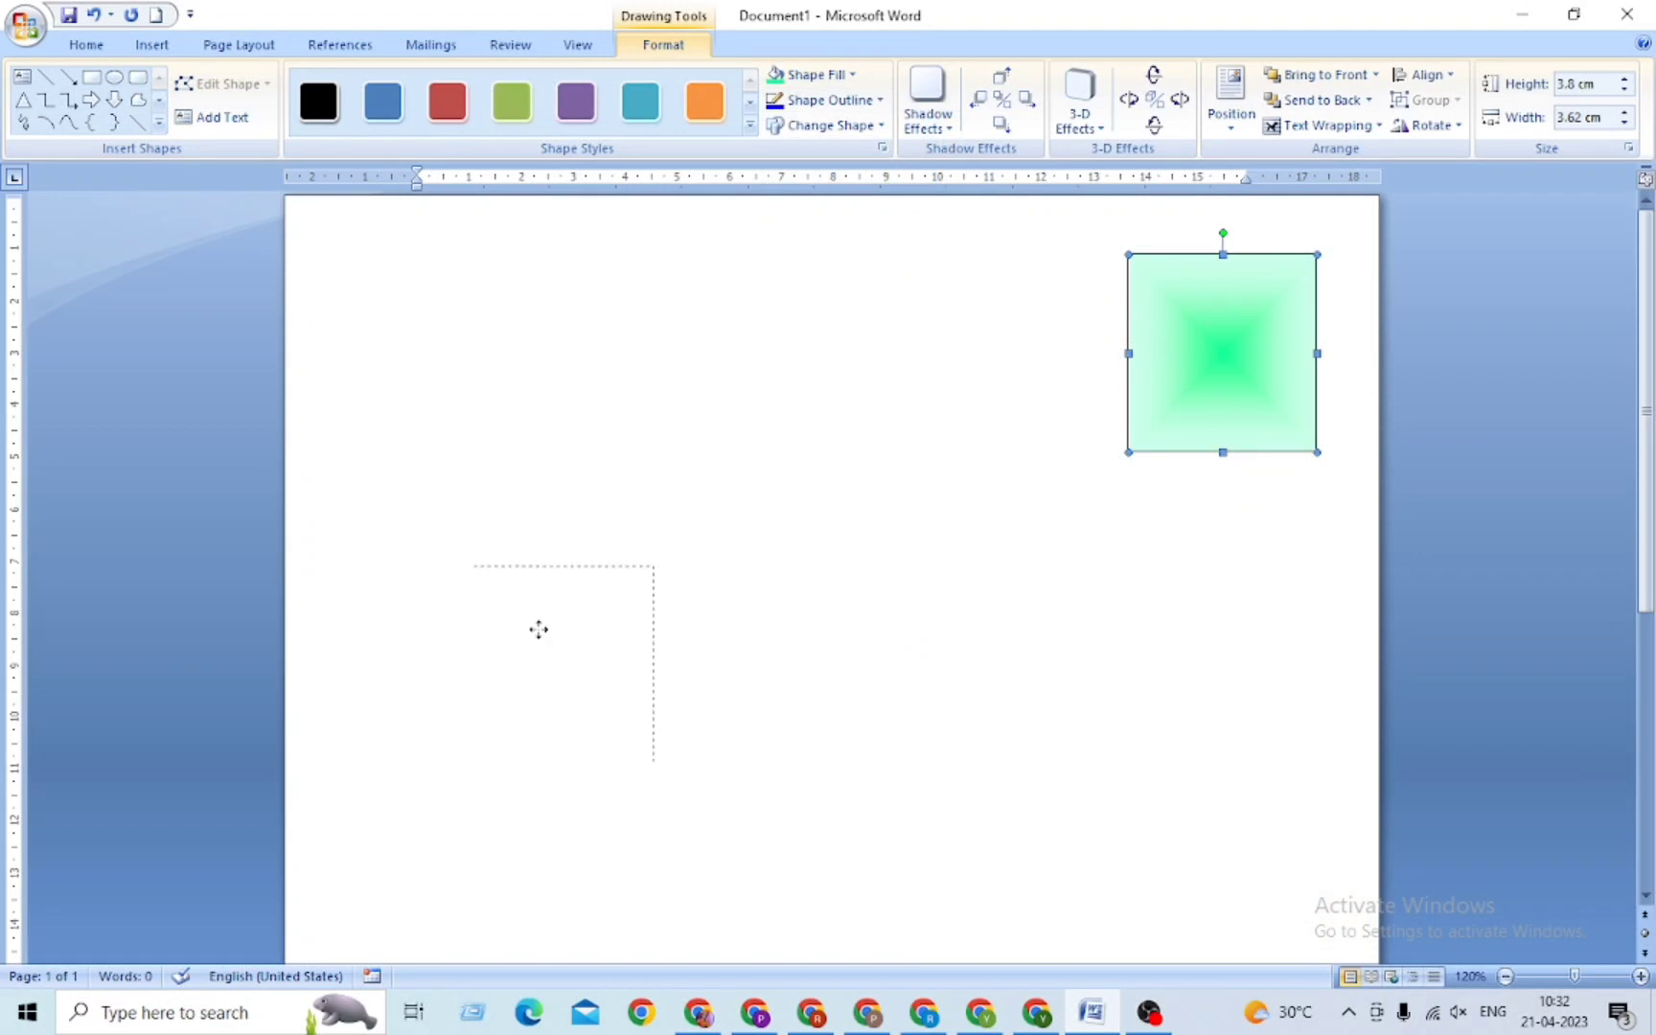
left_click_drag(539, 630, 558, 649)
left_click(834, 74)
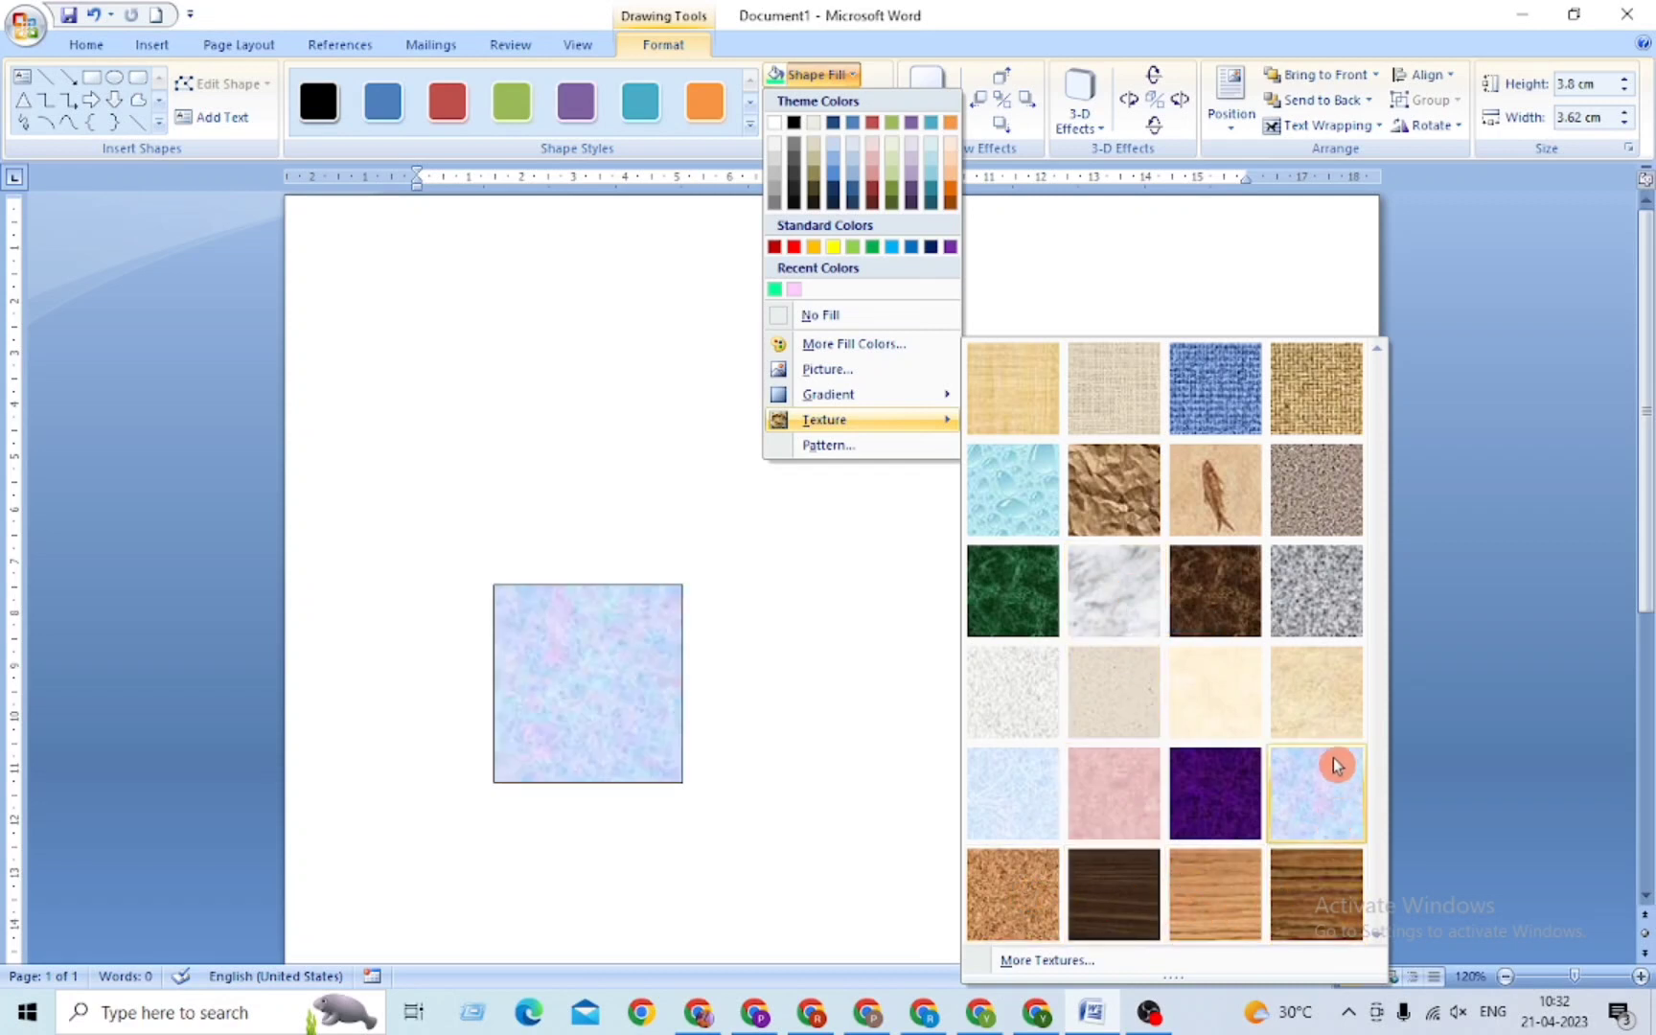
left_click(1230, 481)
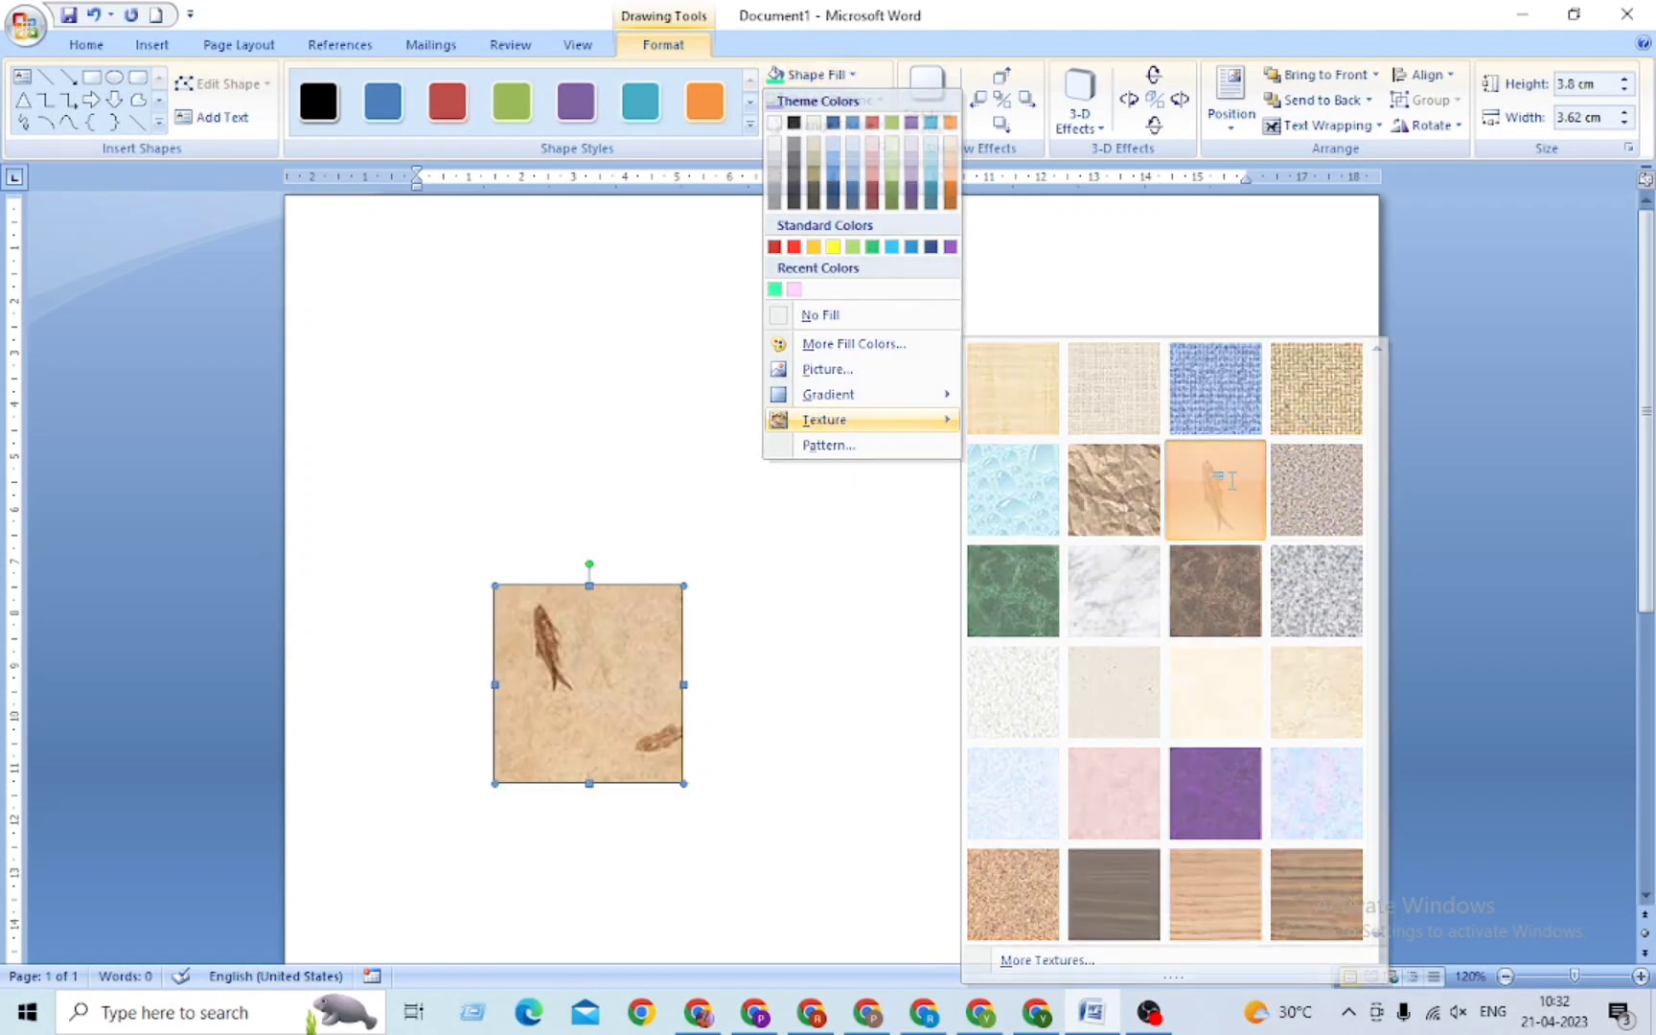
left_click(843, 74)
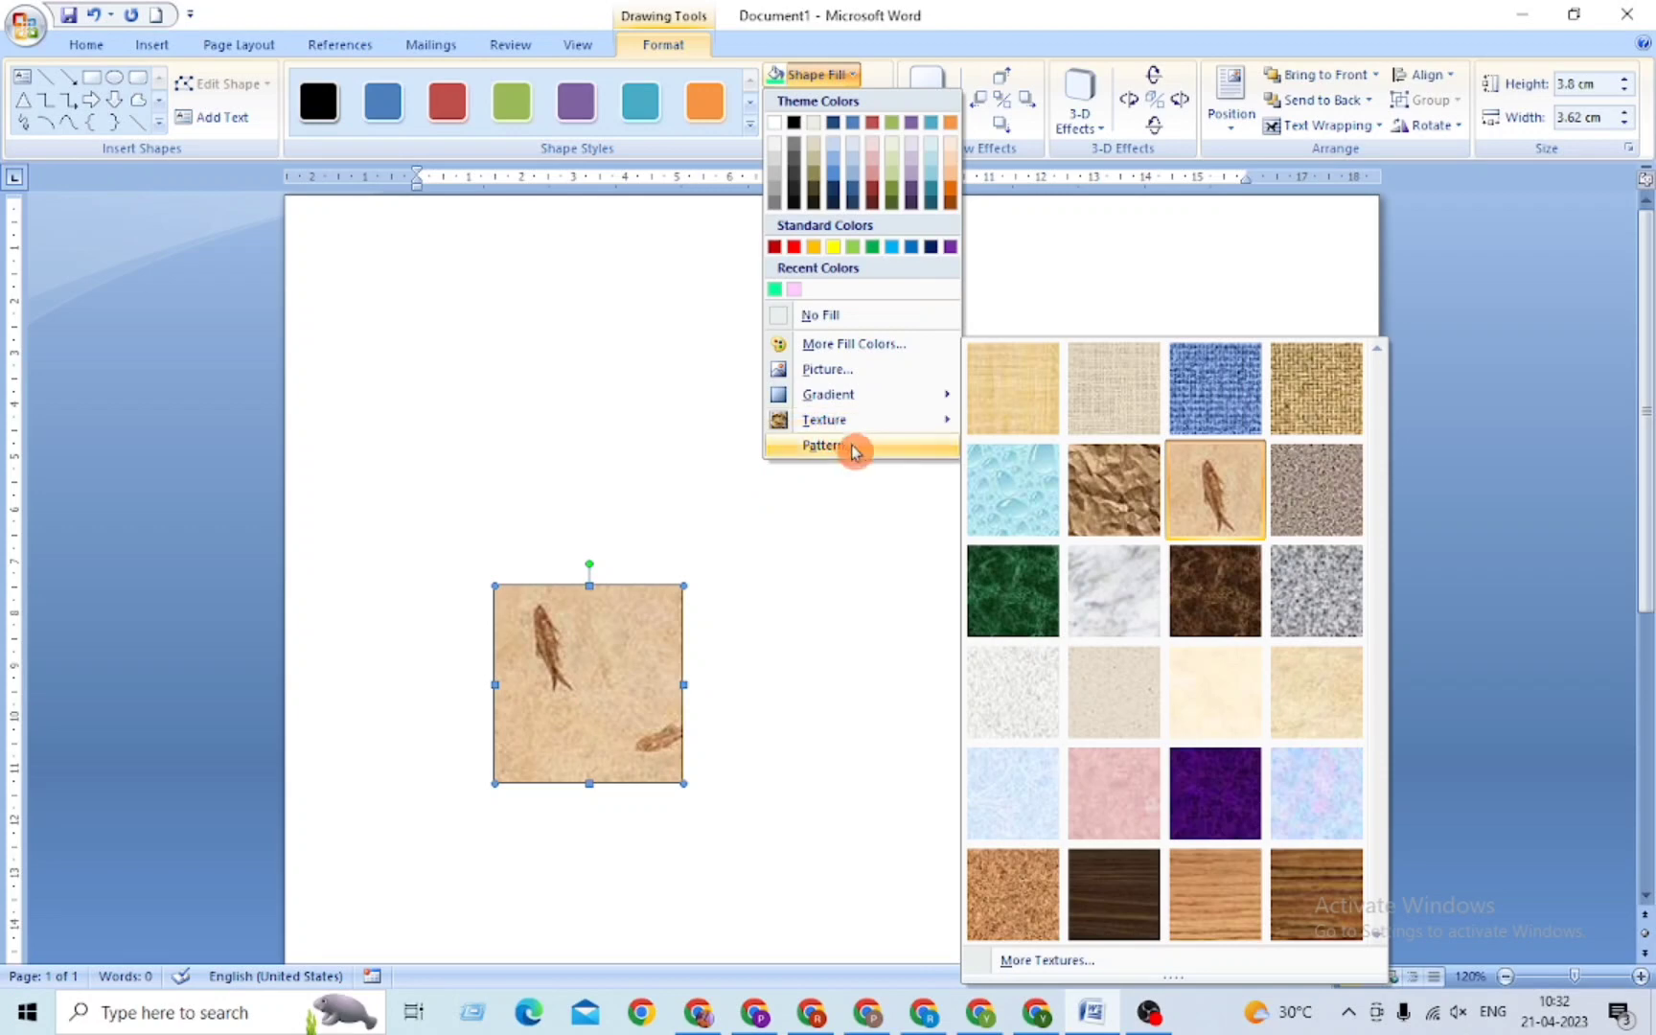
Step: Apply a green Wide downward diagonal pattern fill to the square
left_click(852, 447)
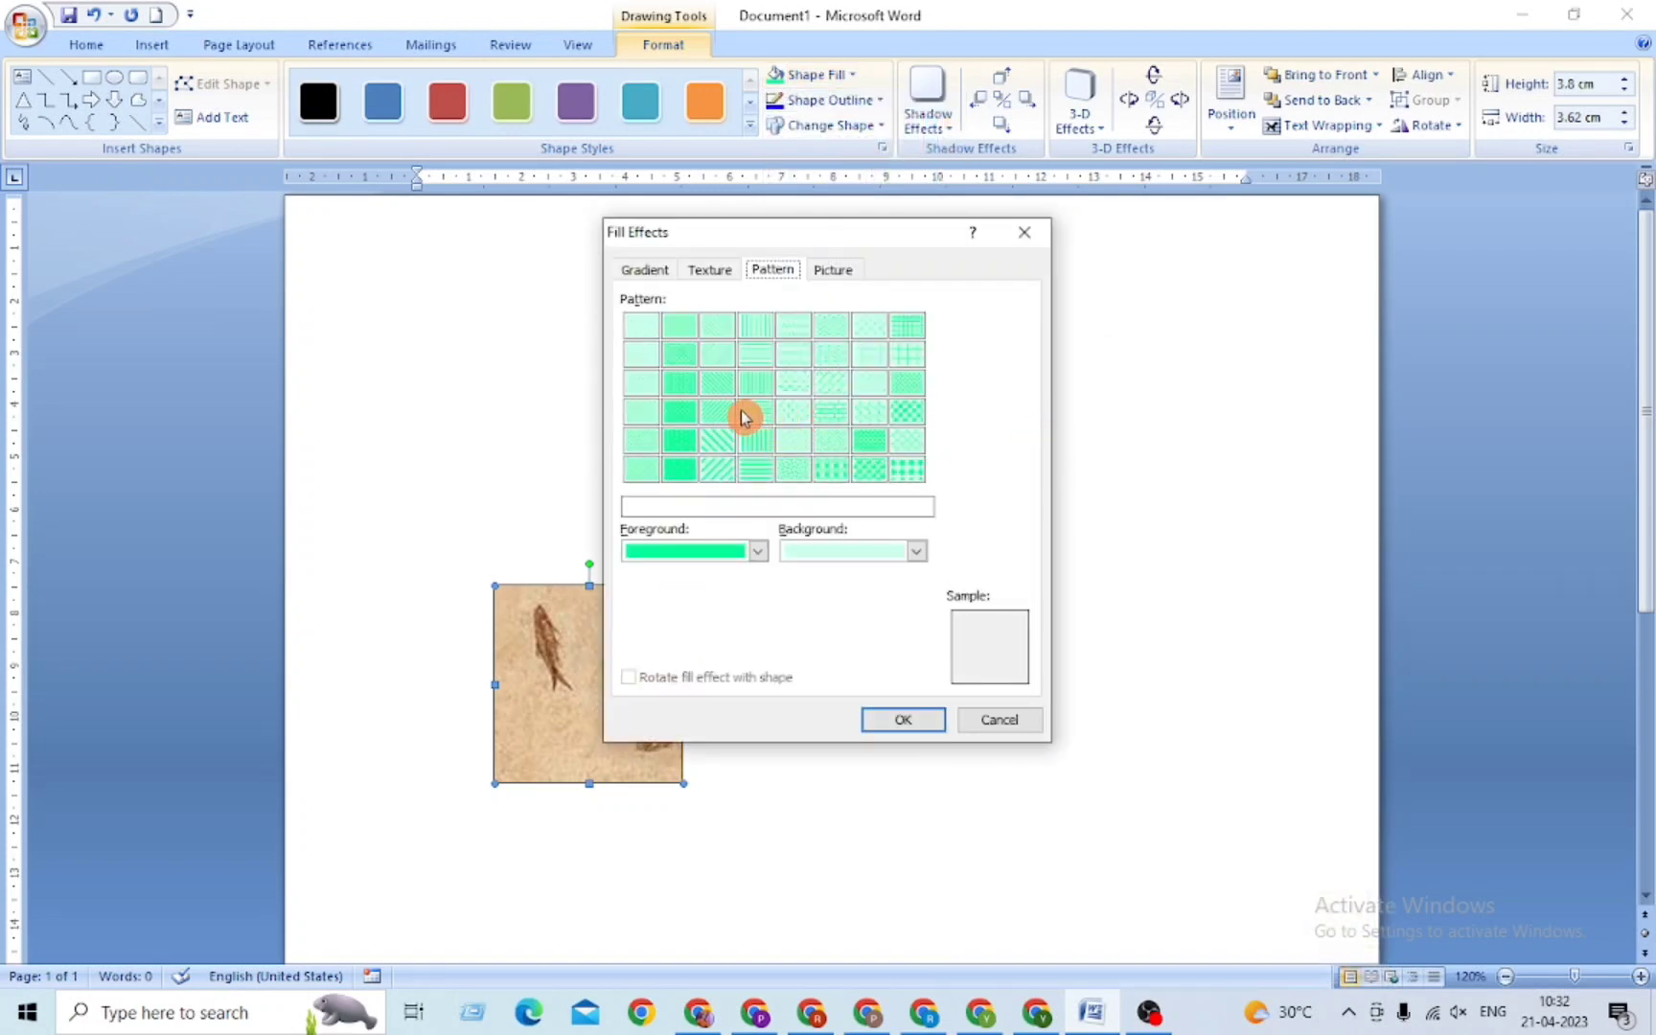
left_click(718, 440)
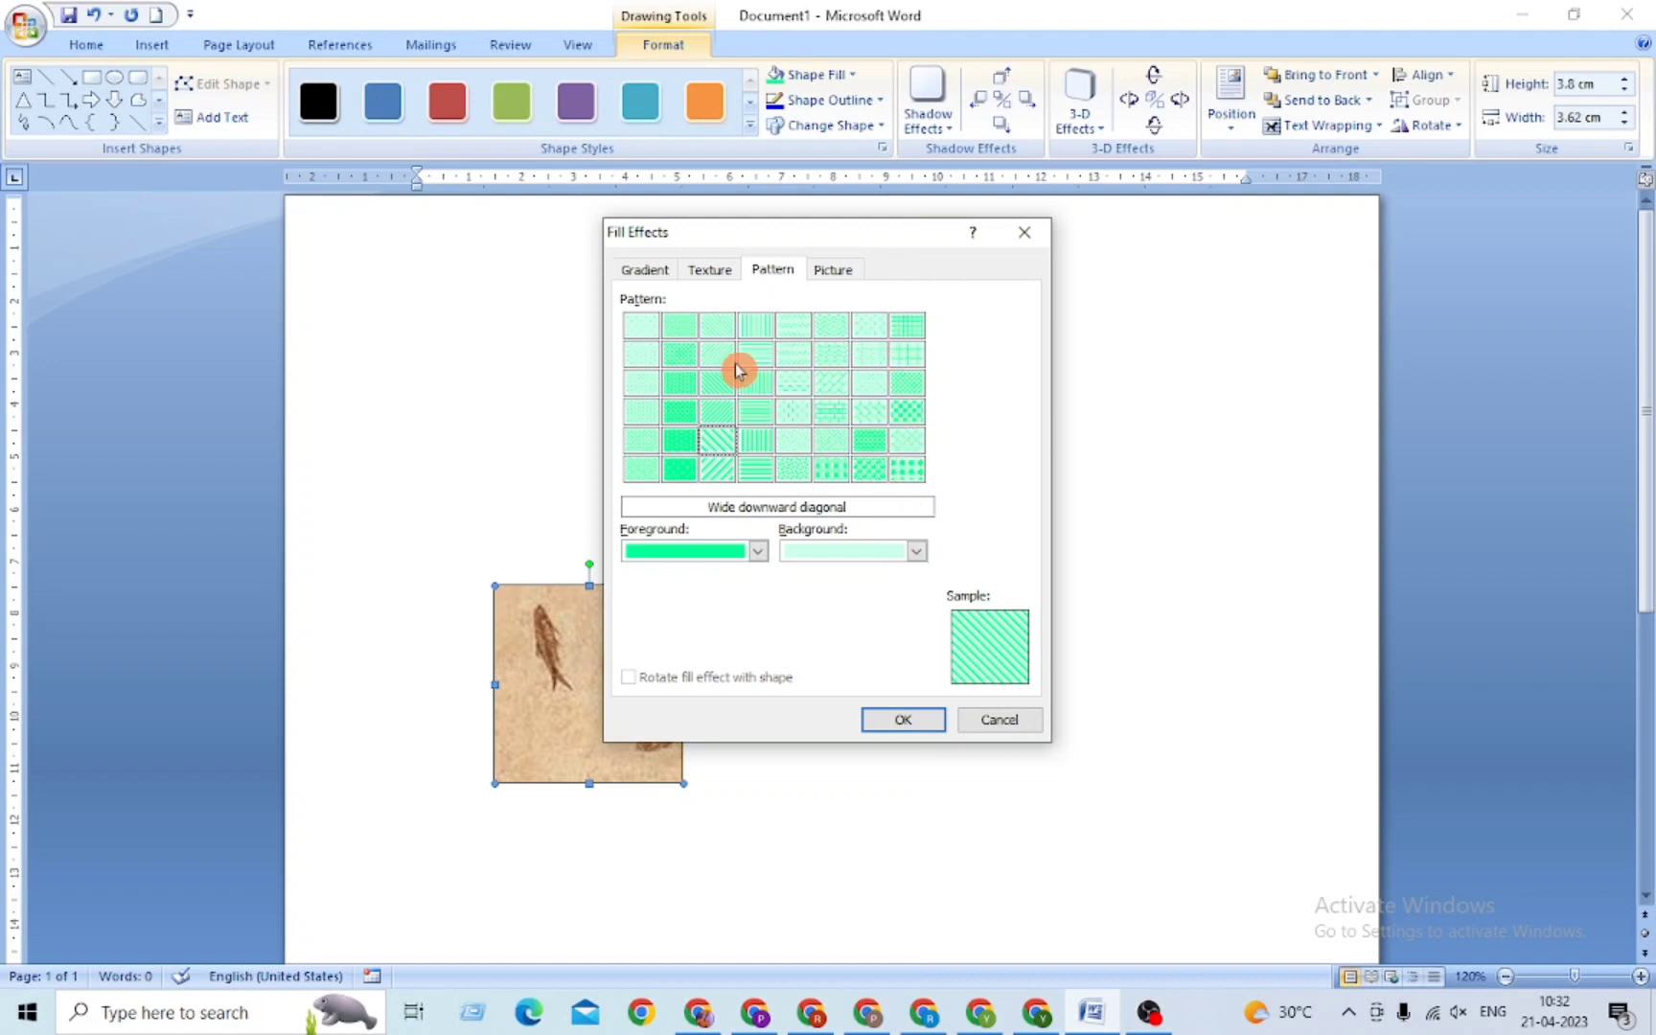
left_click(903, 719)
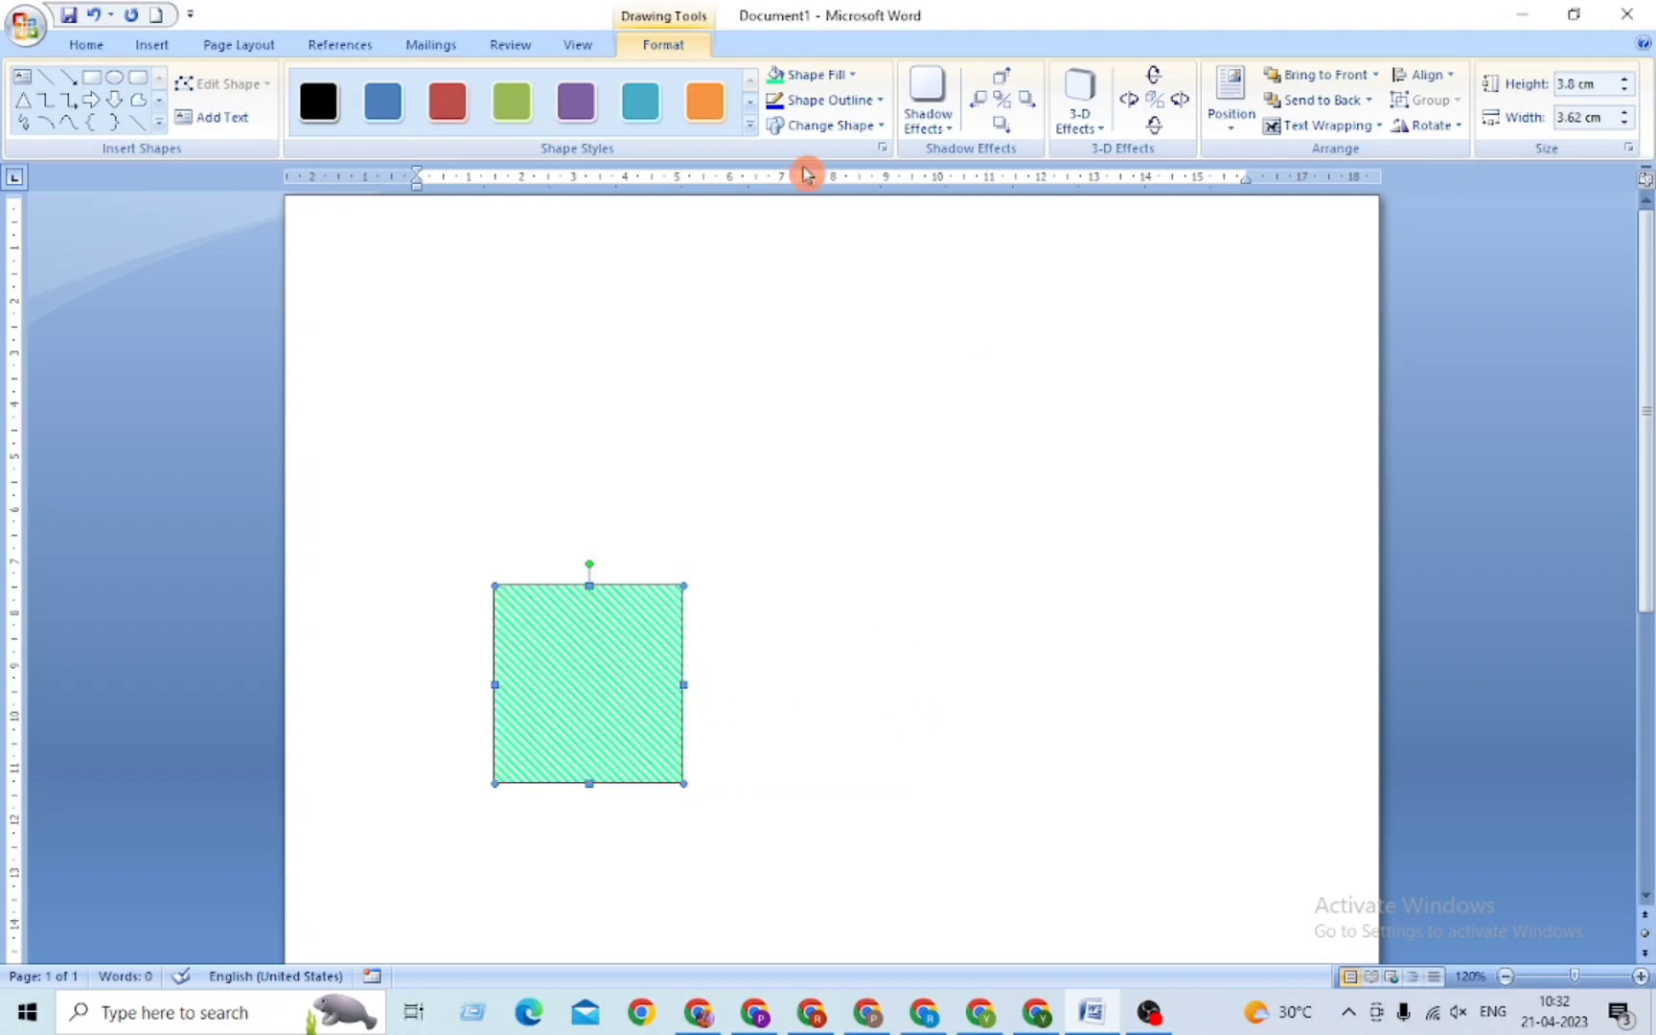
left_click(849, 75)
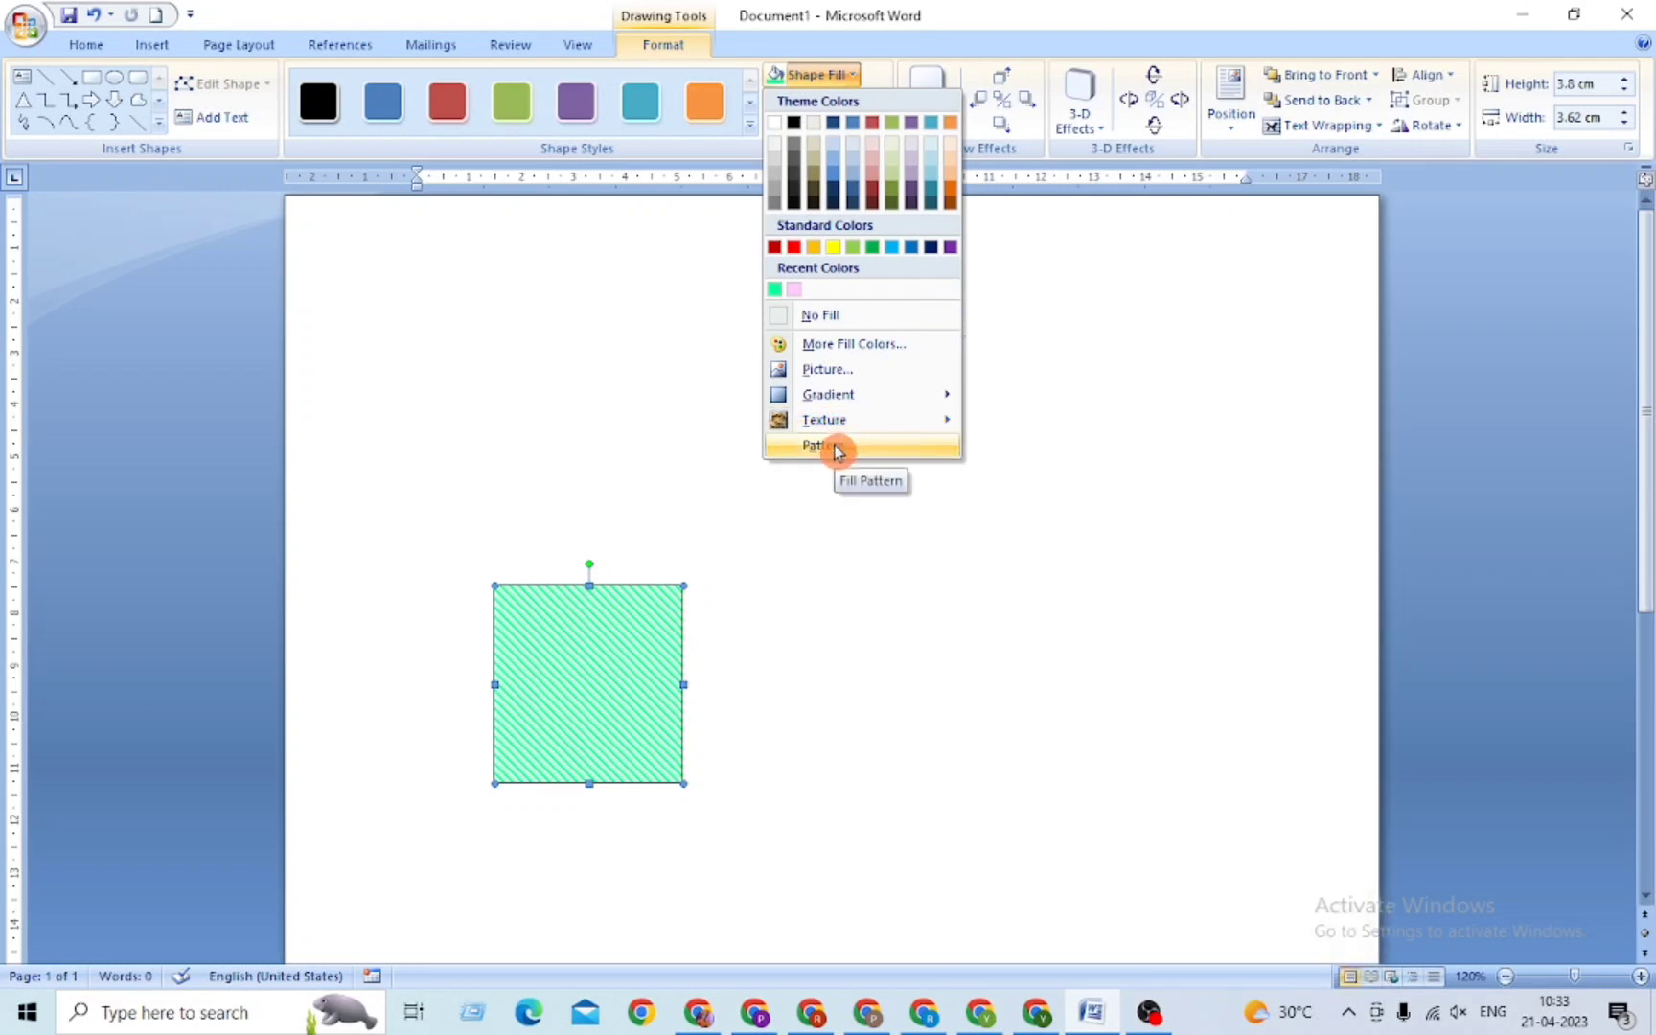
Step: Set the square's outline weight to 3 pt and its colour to standard Red
left_click(710, 331)
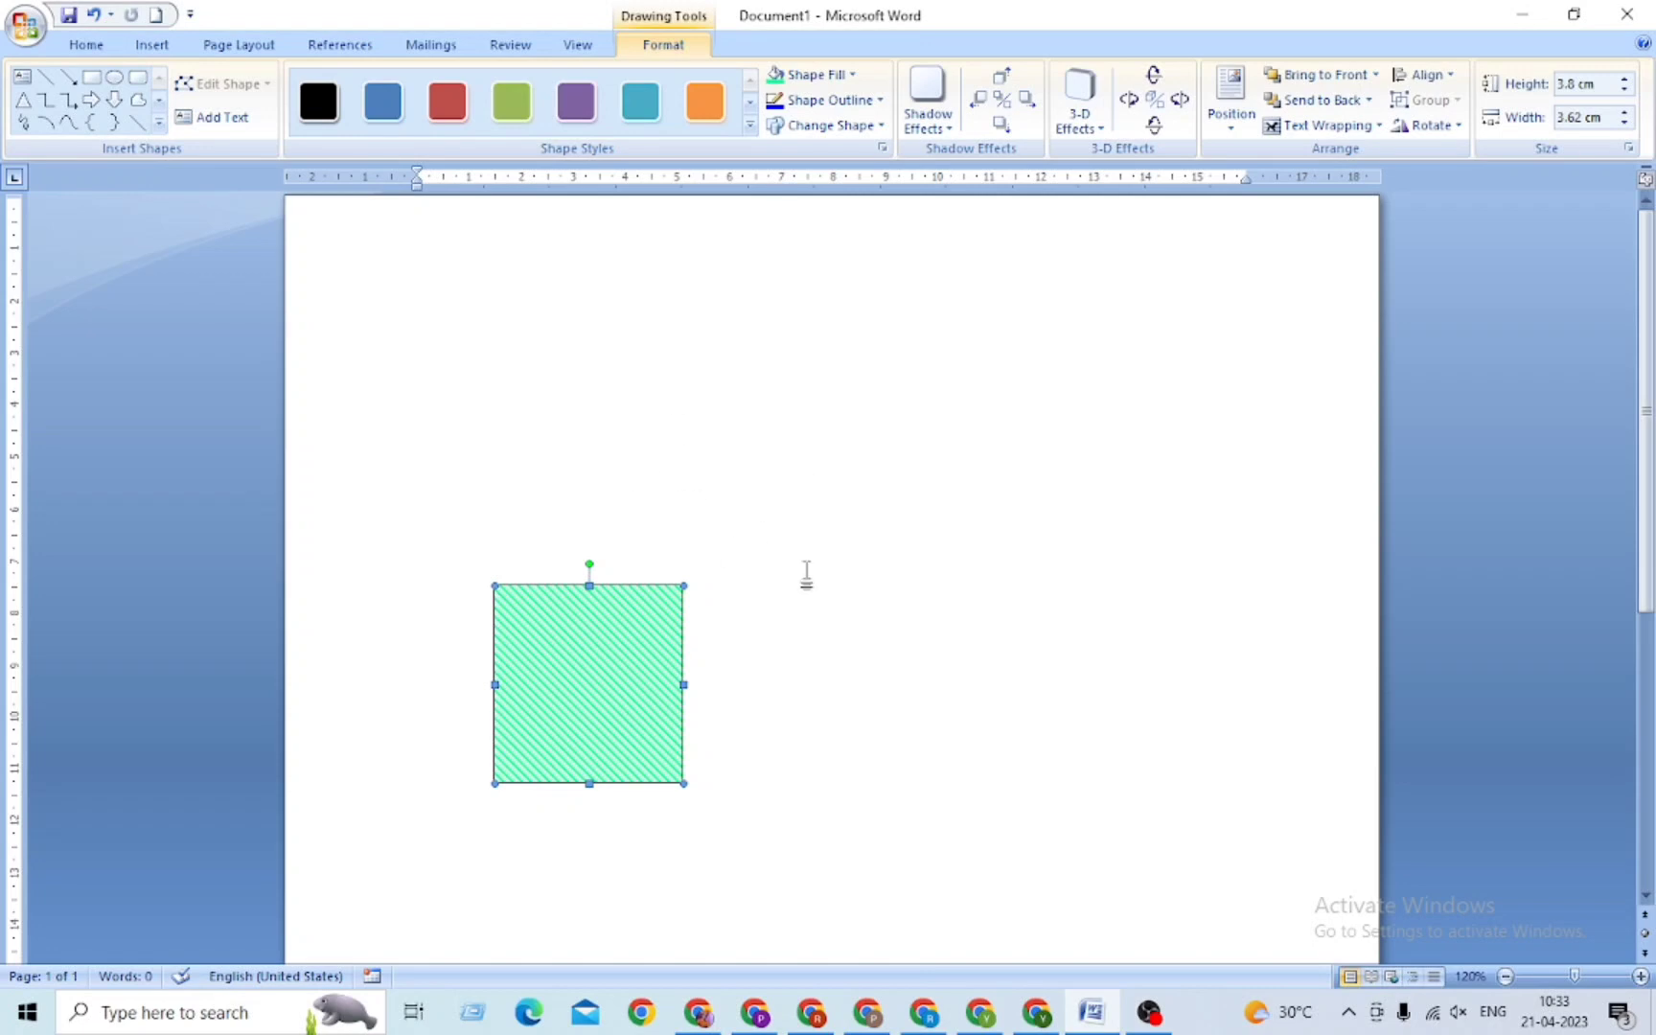
left_click(878, 101)
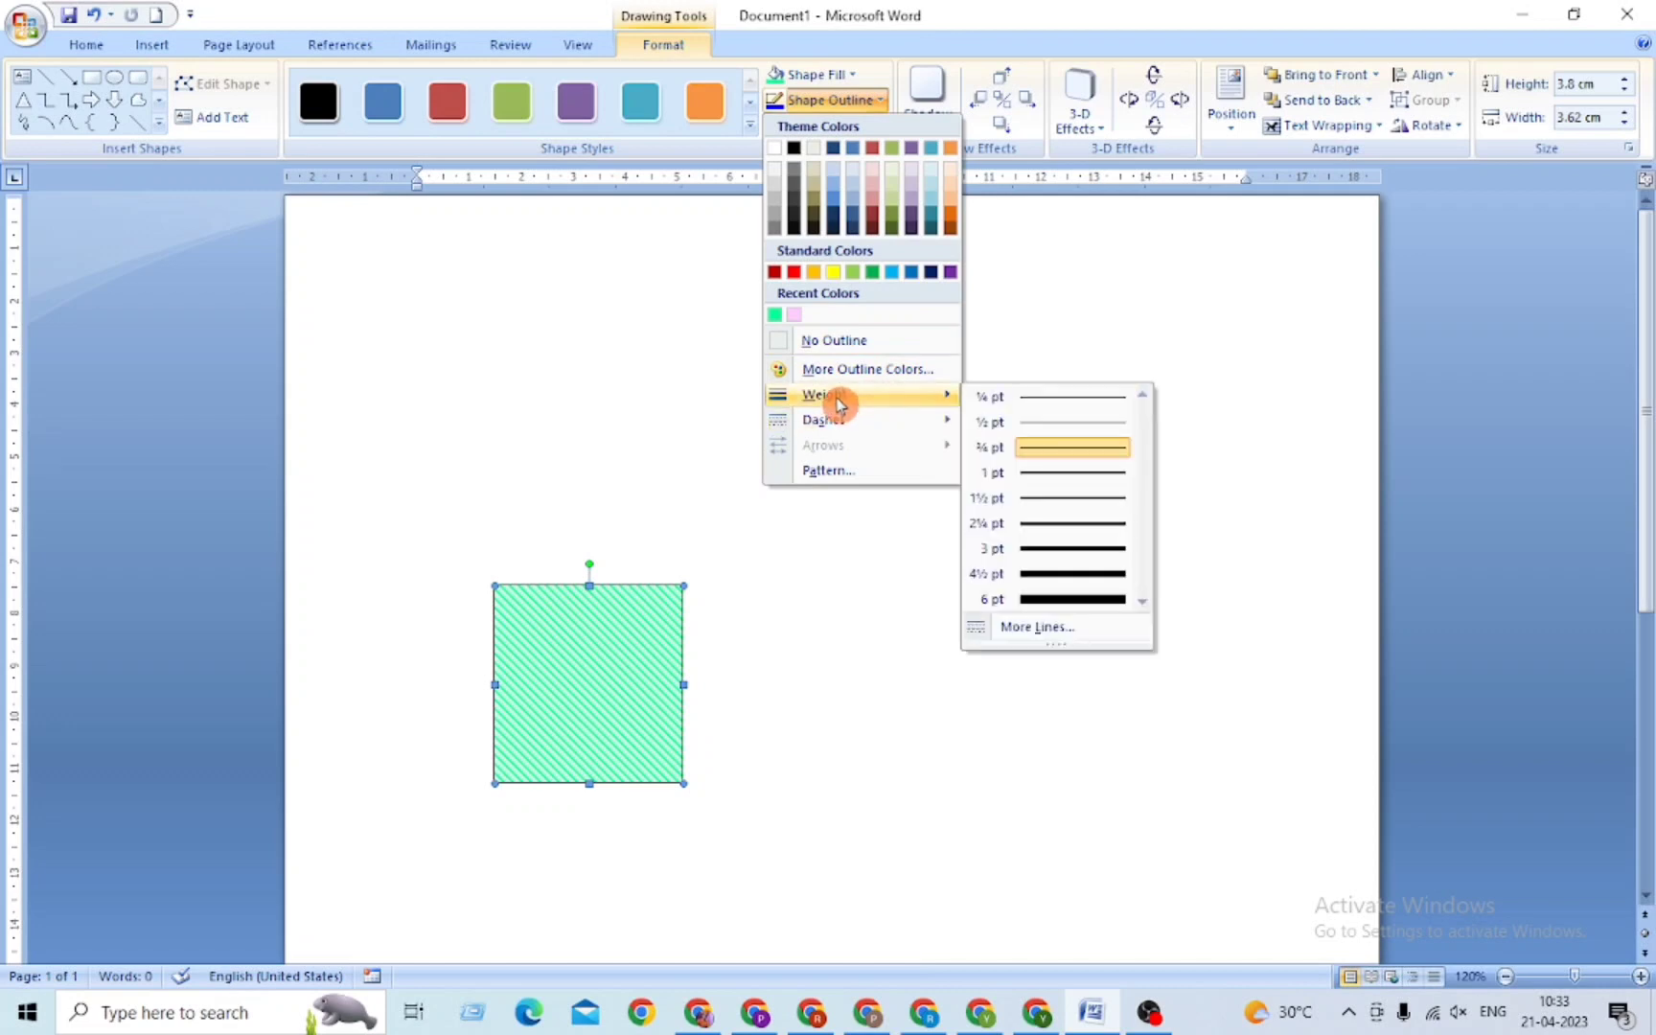
mouse_move(854, 395)
left_click(1072, 553)
left_click(847, 100)
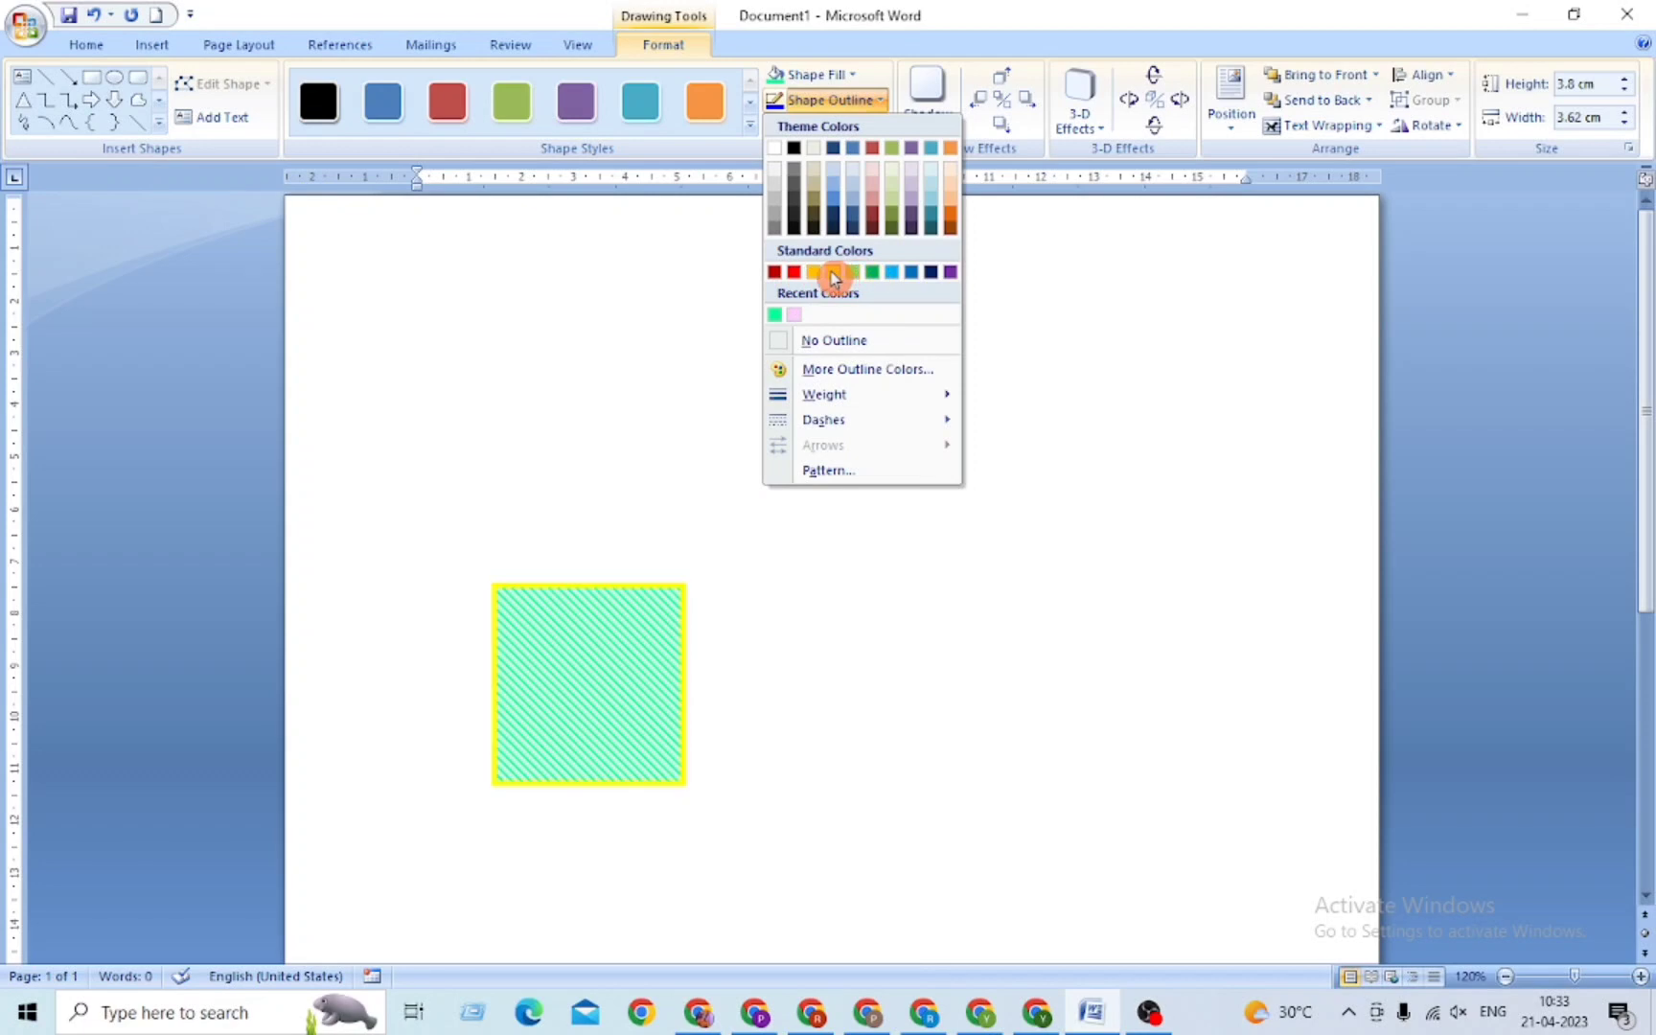
left_click(794, 272)
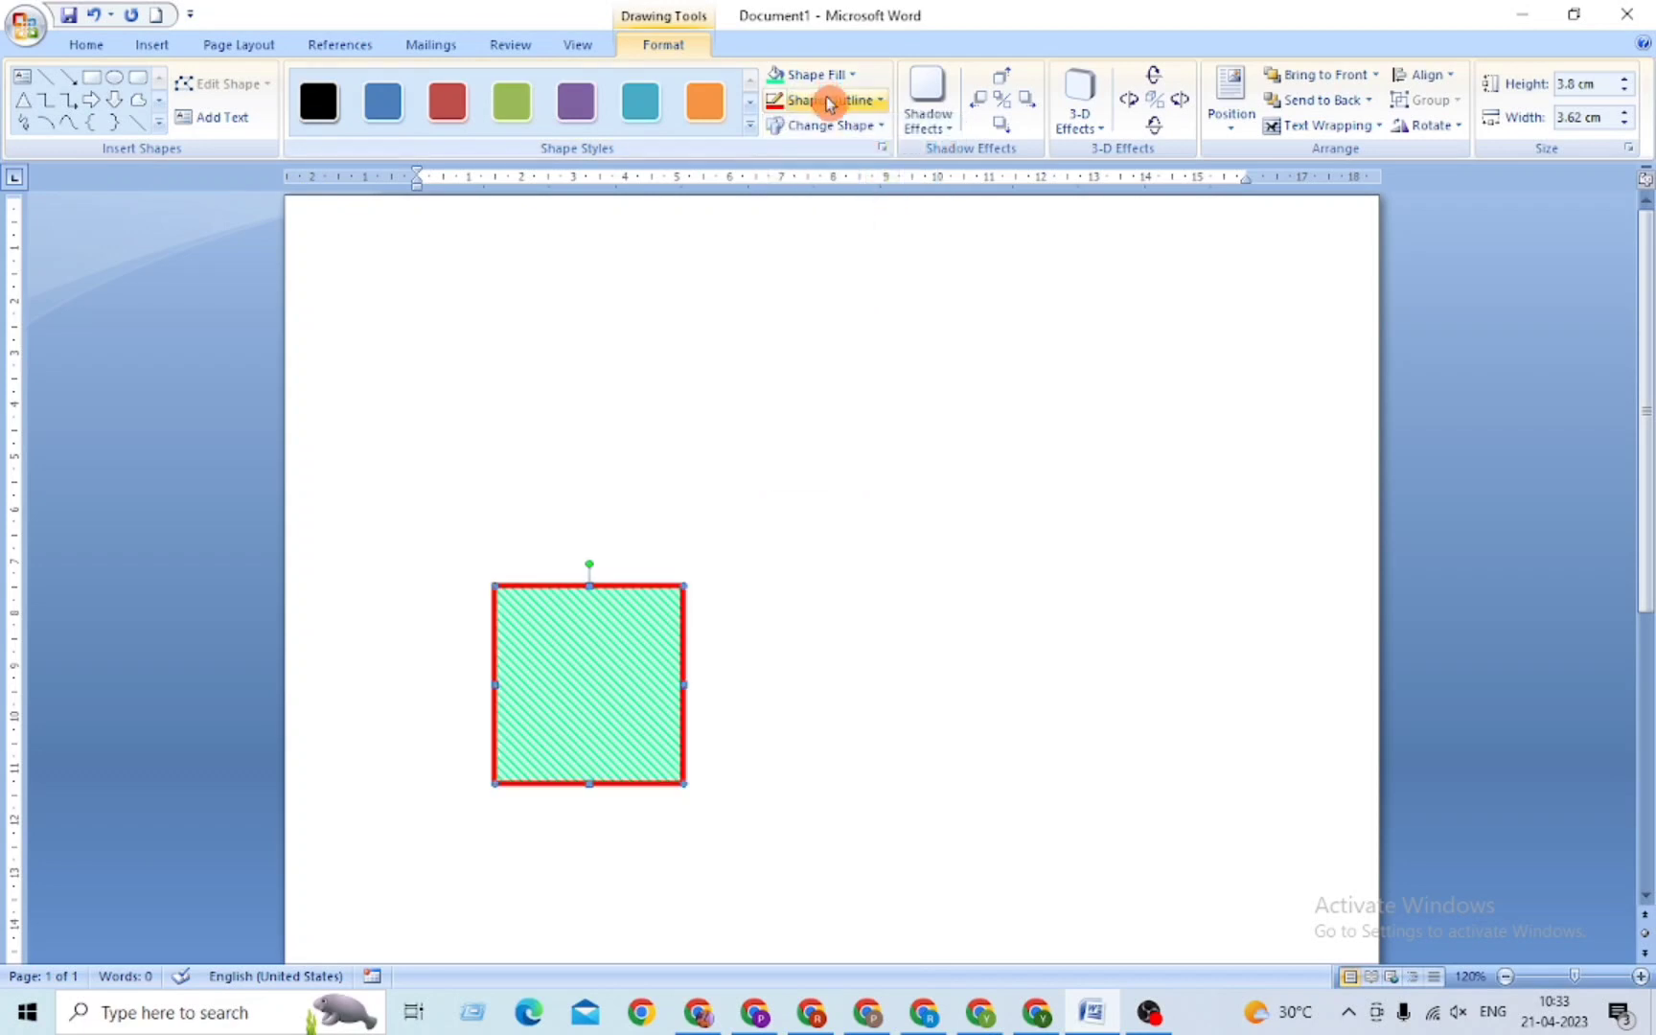
left_click(828, 101)
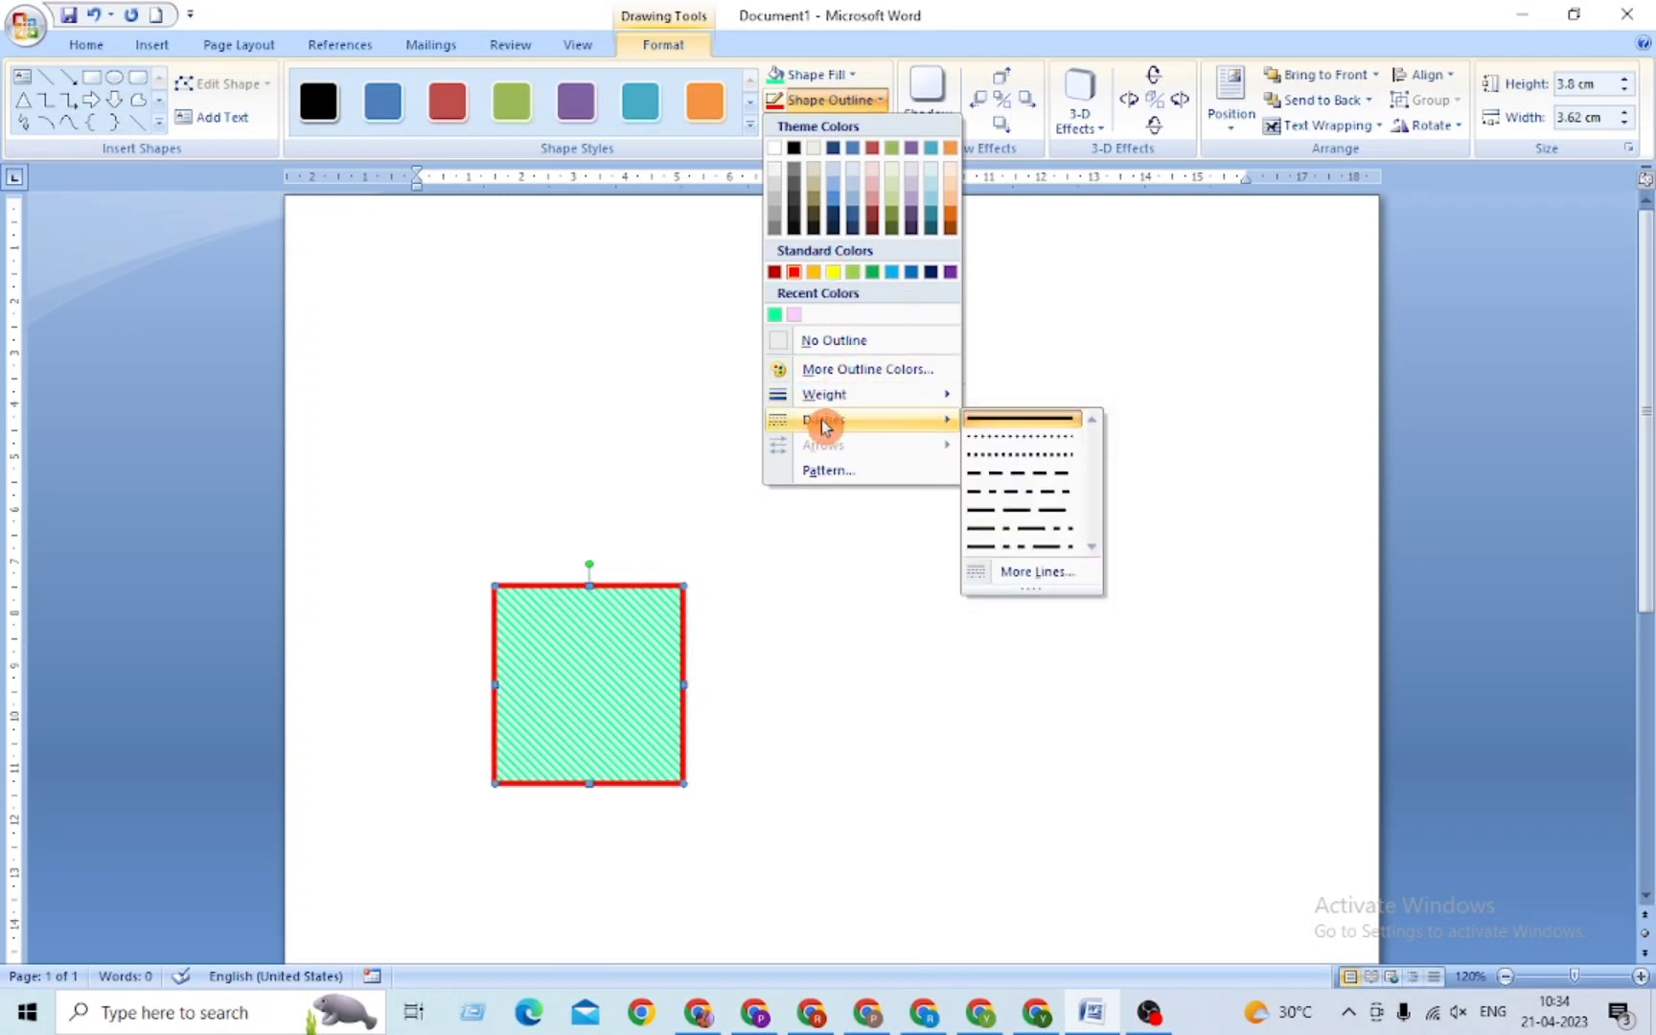
left_click(1053, 311)
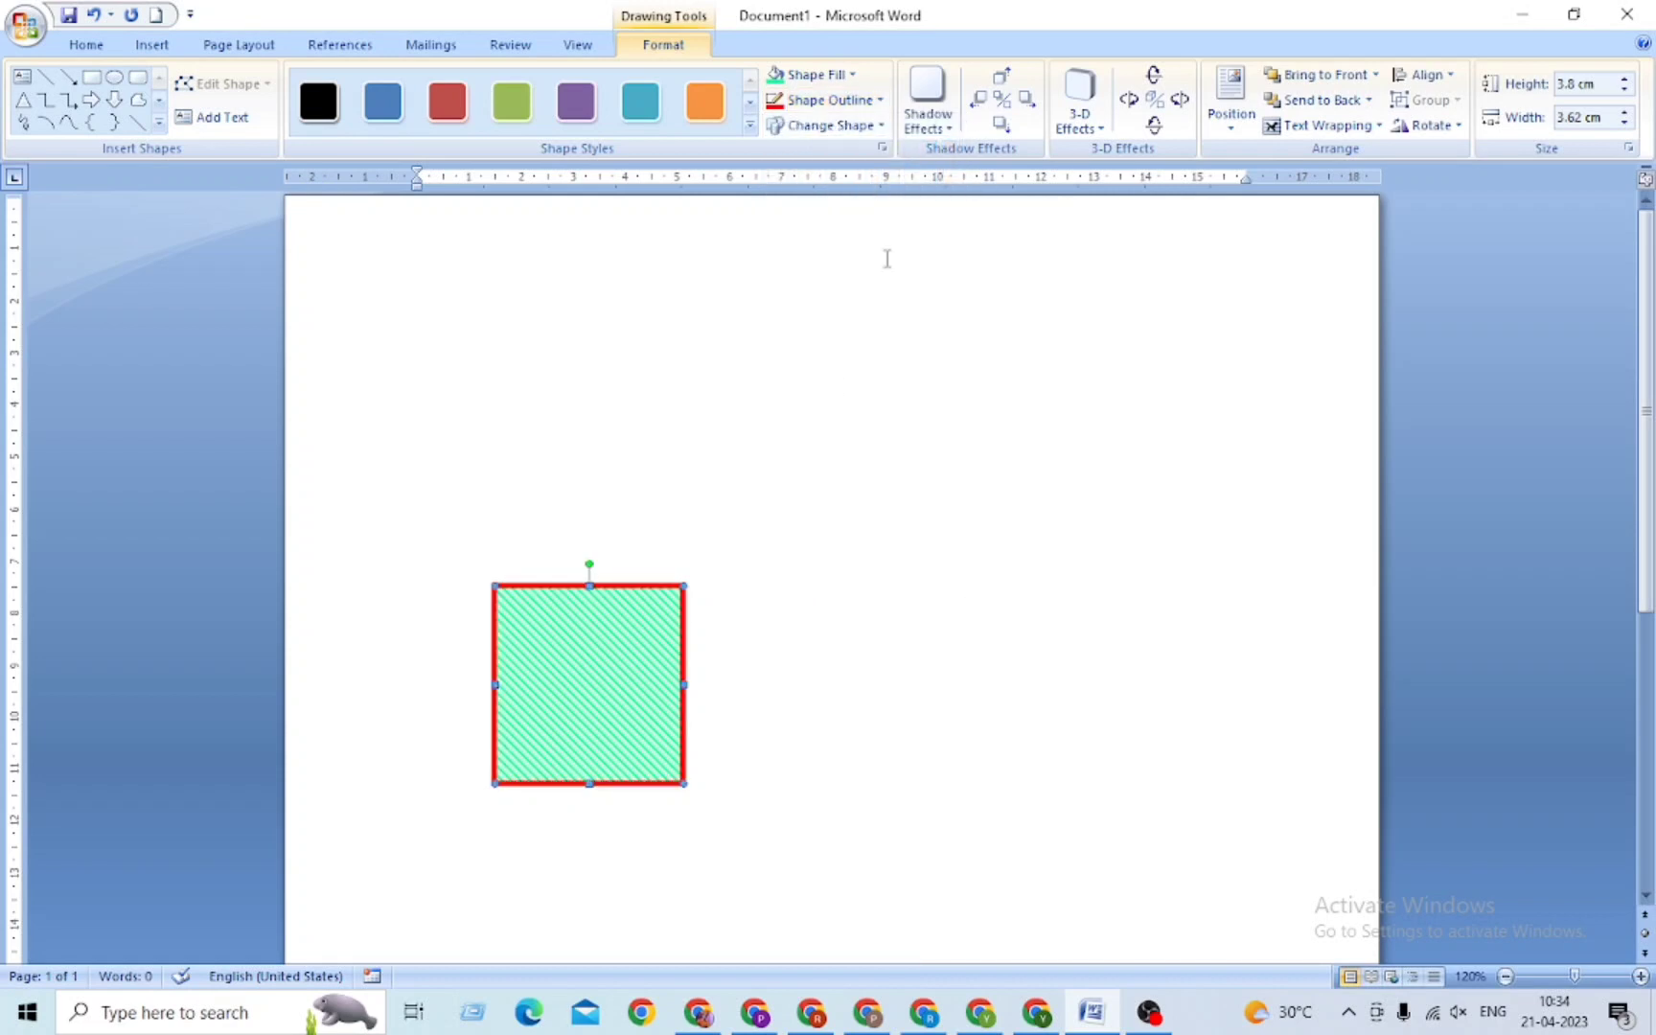
Step: Try Smiley Face, Heart and Oval Callout shapes, finally settling on the Heart
left_click(843, 128)
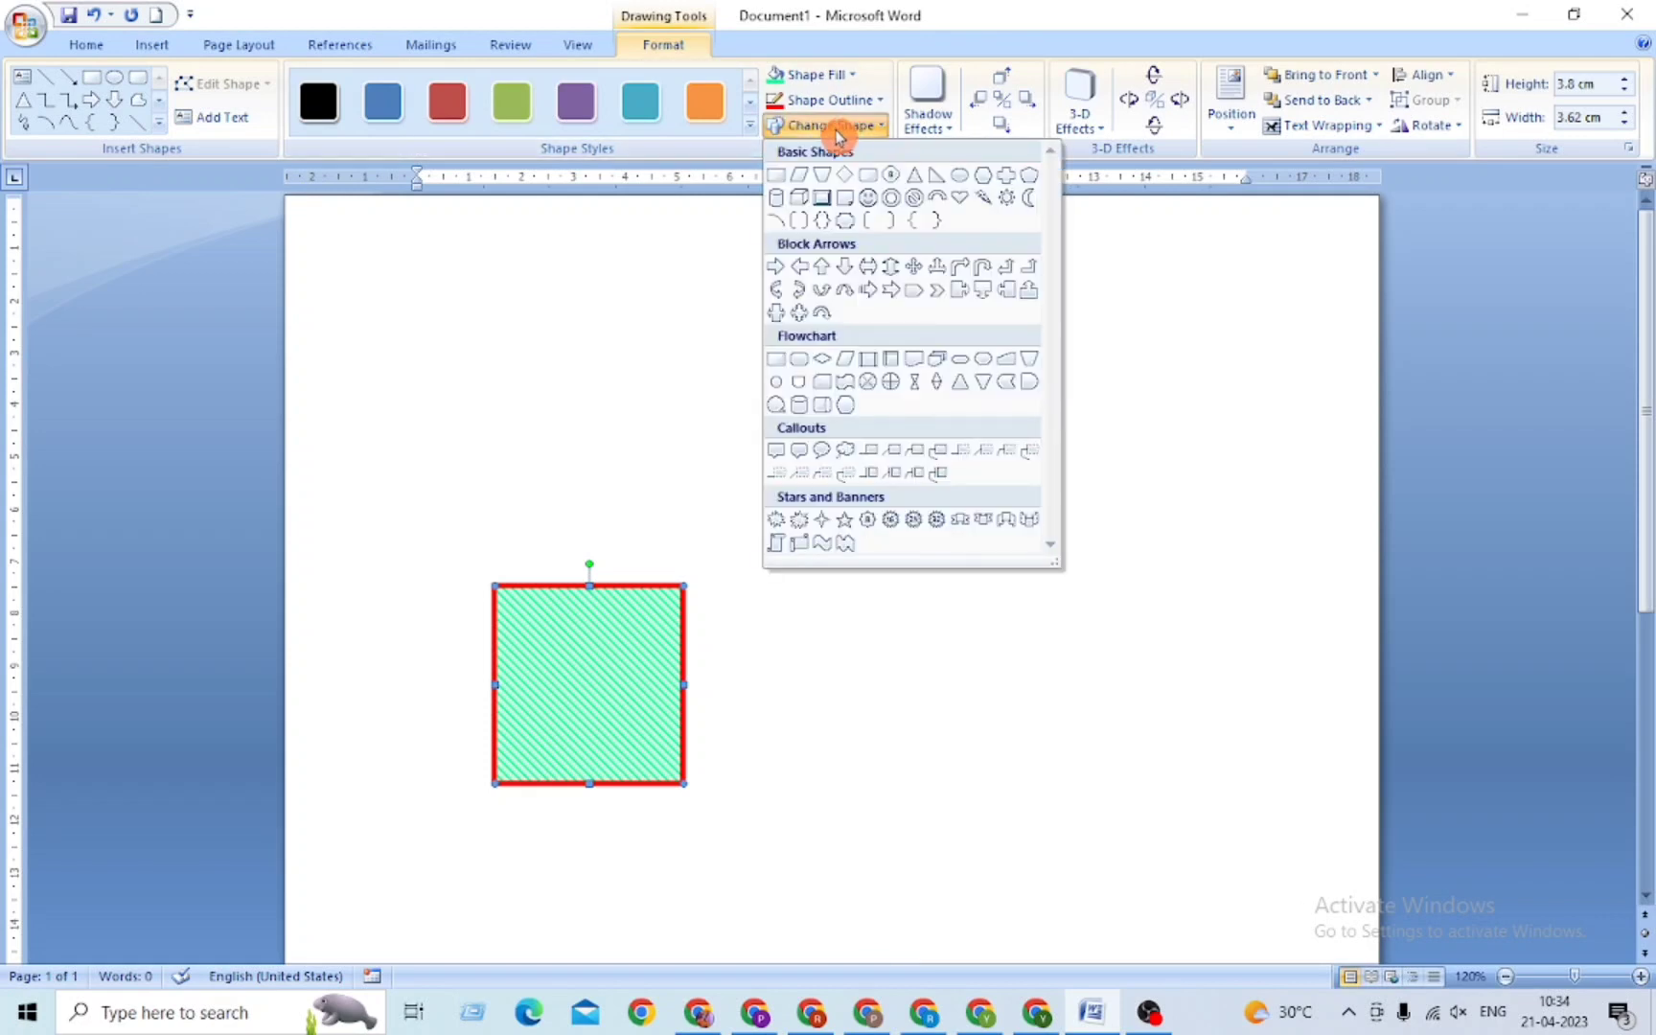
left_click(868, 198)
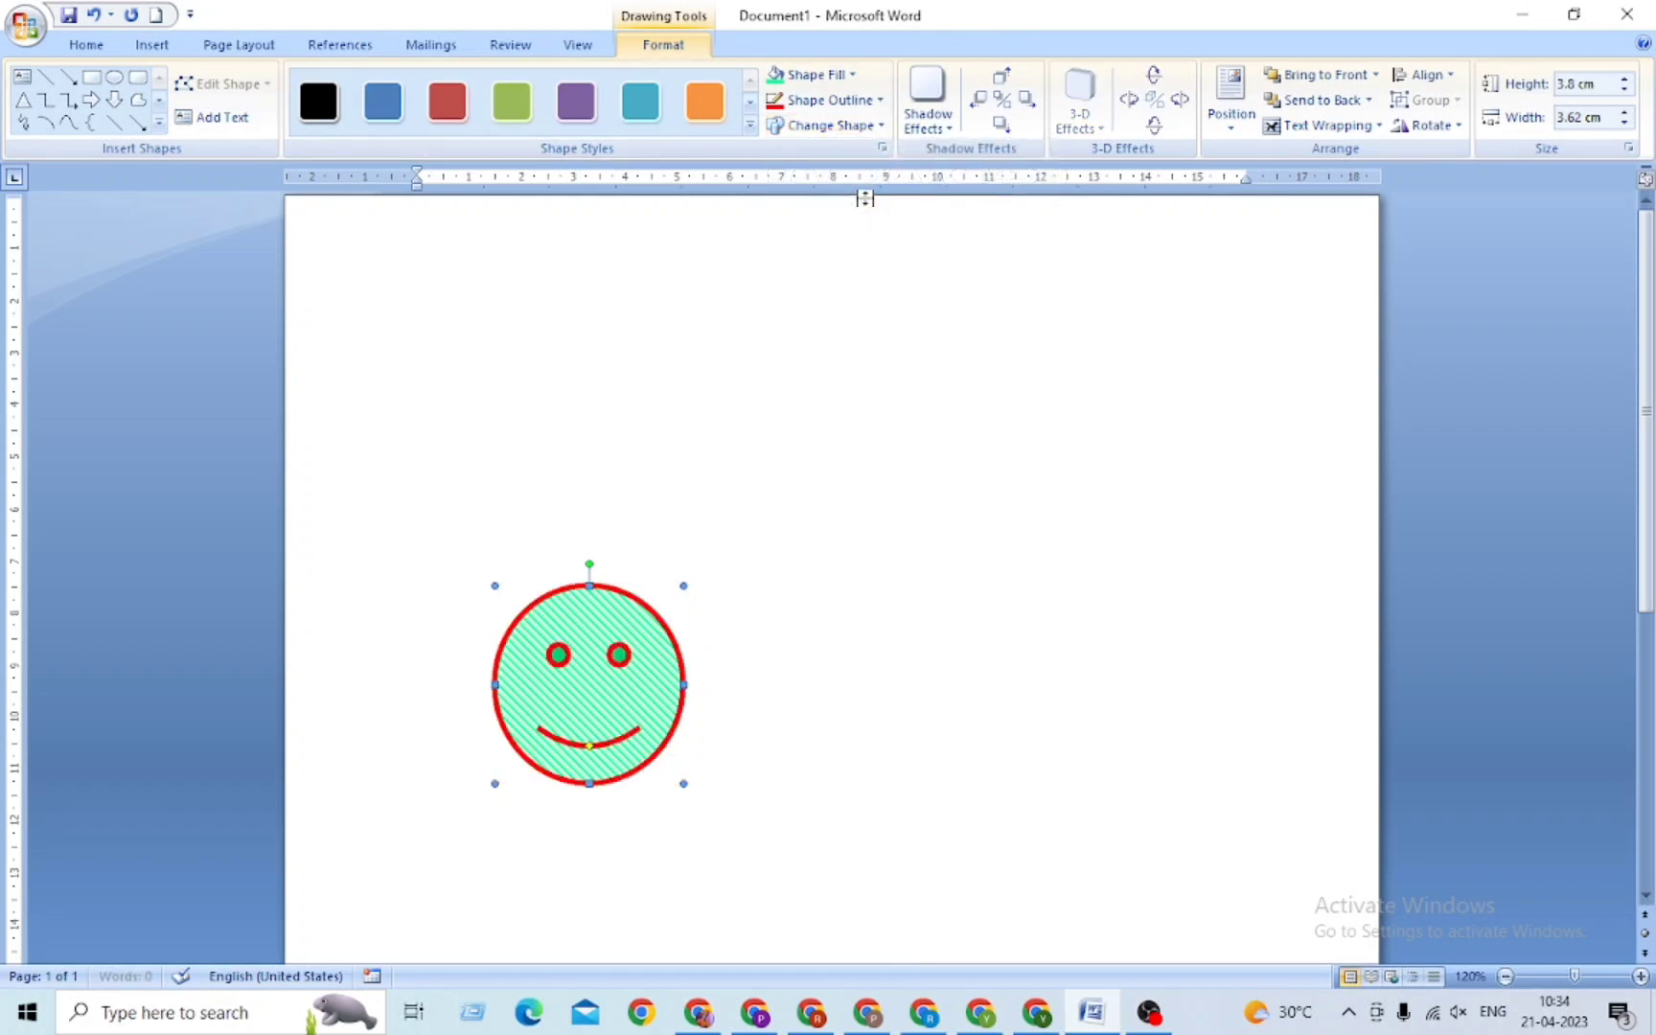
left_click(873, 125)
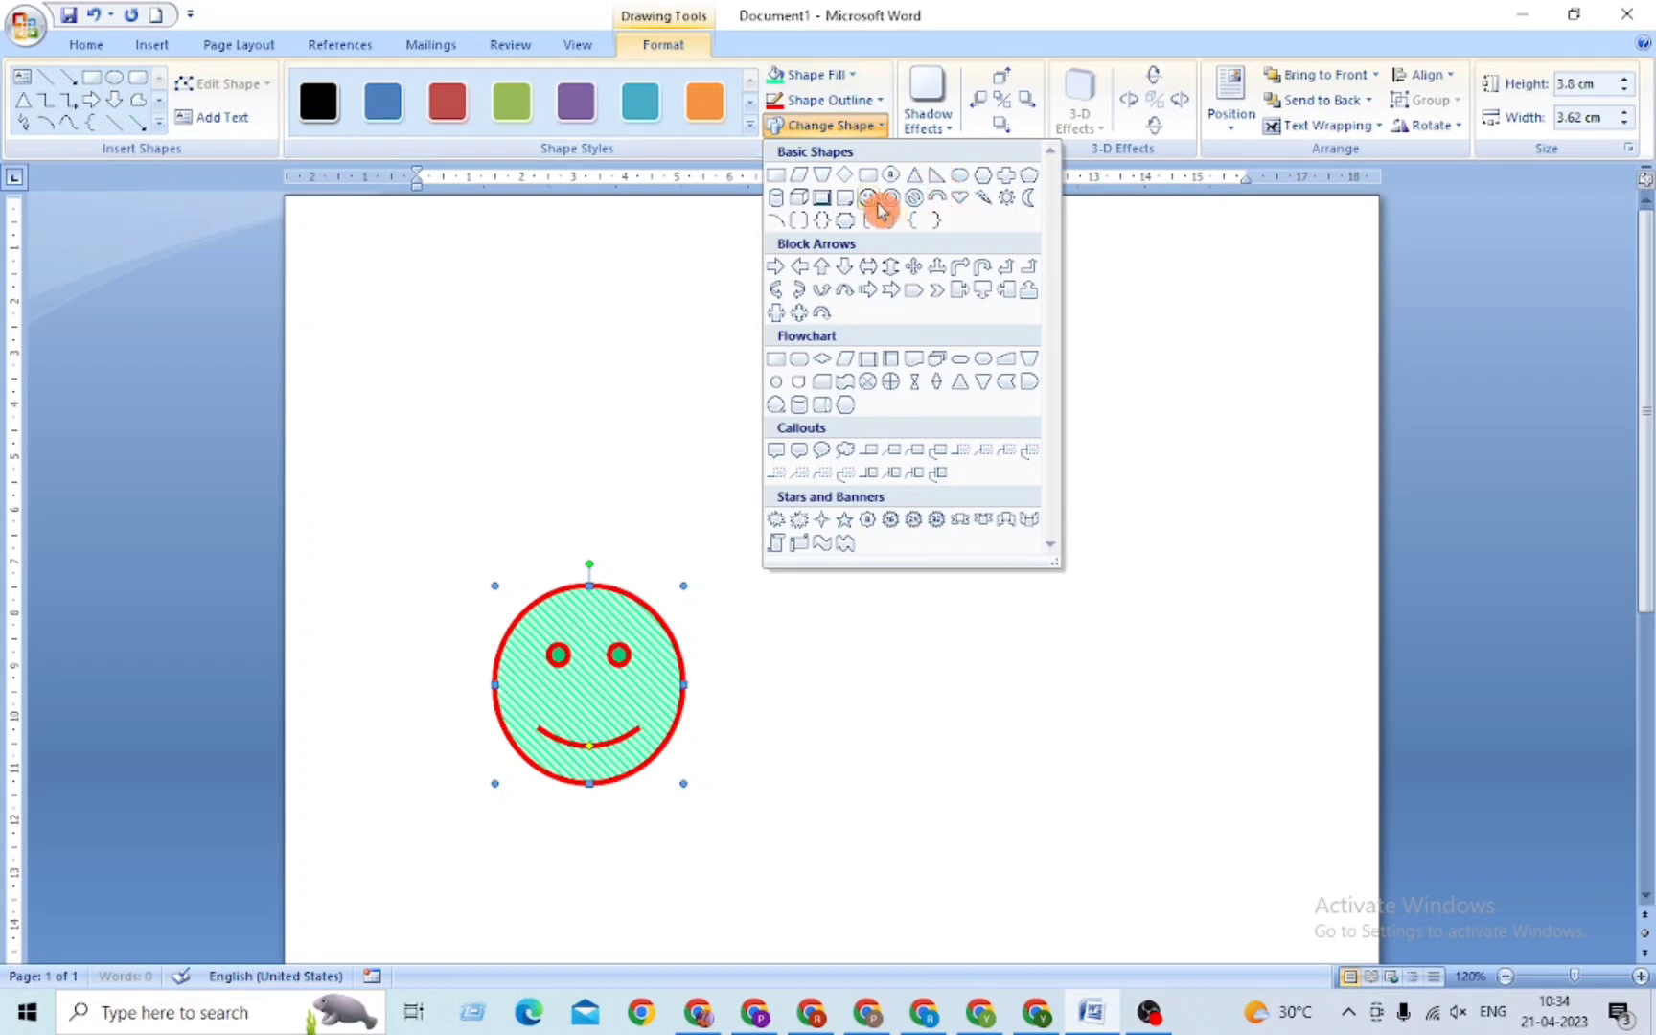
left_click(963, 199)
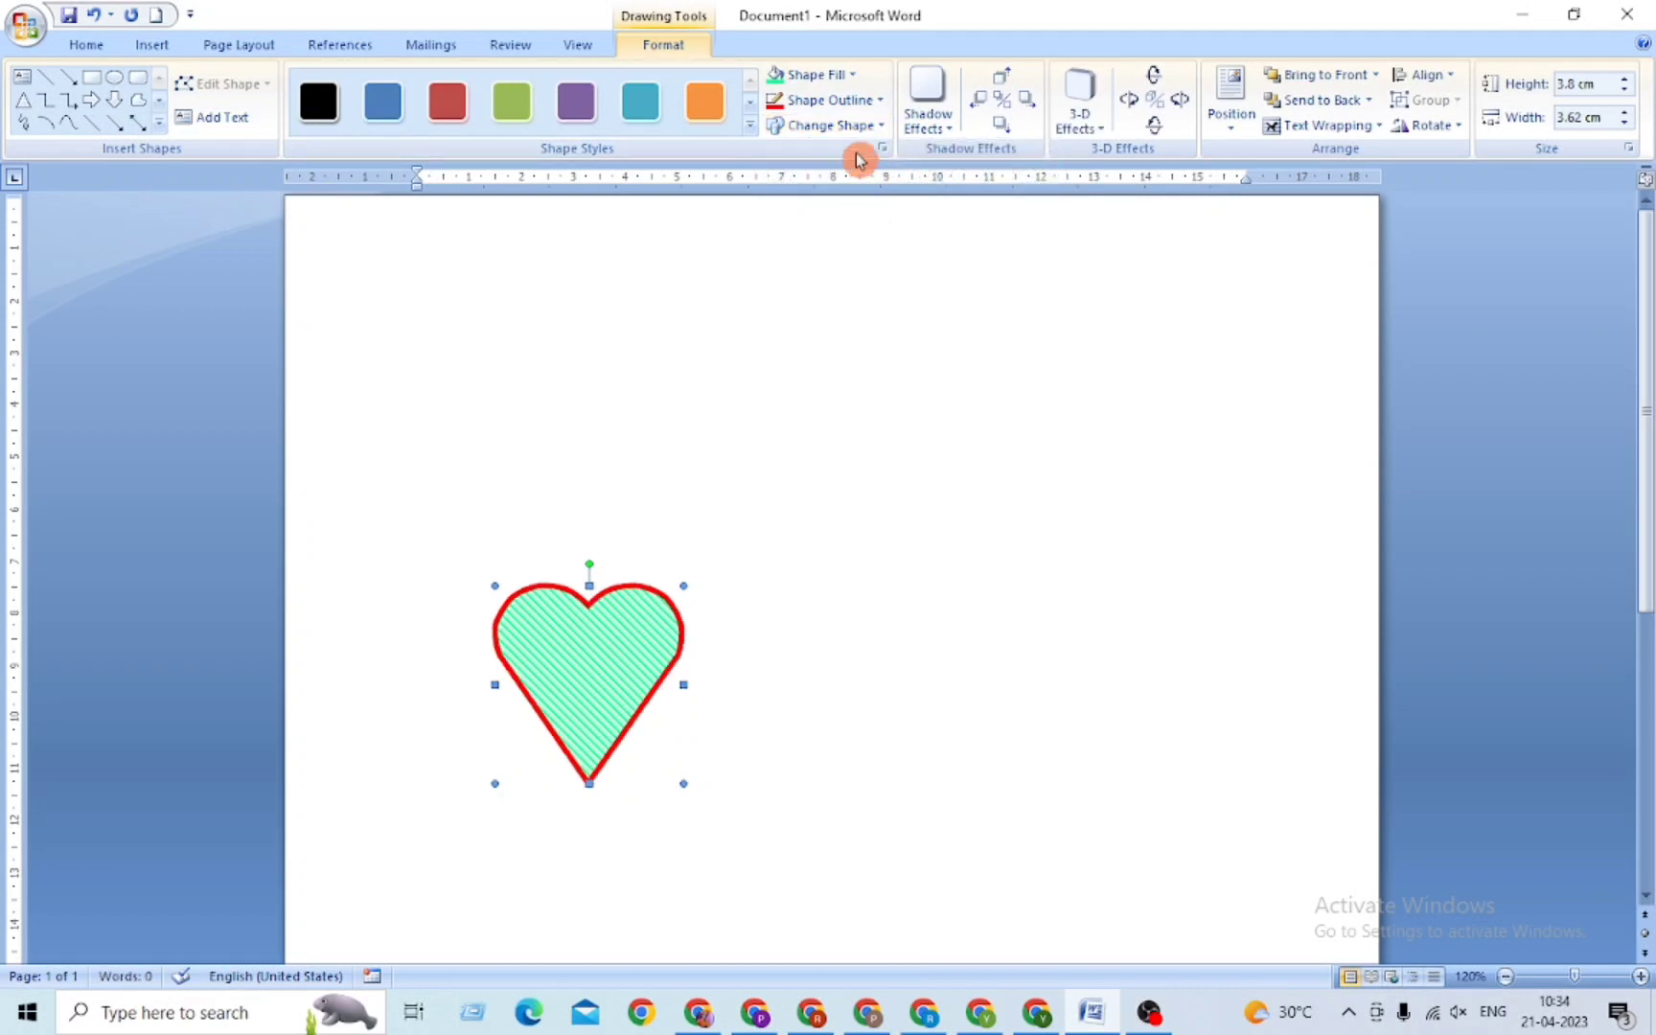
left_click(843, 126)
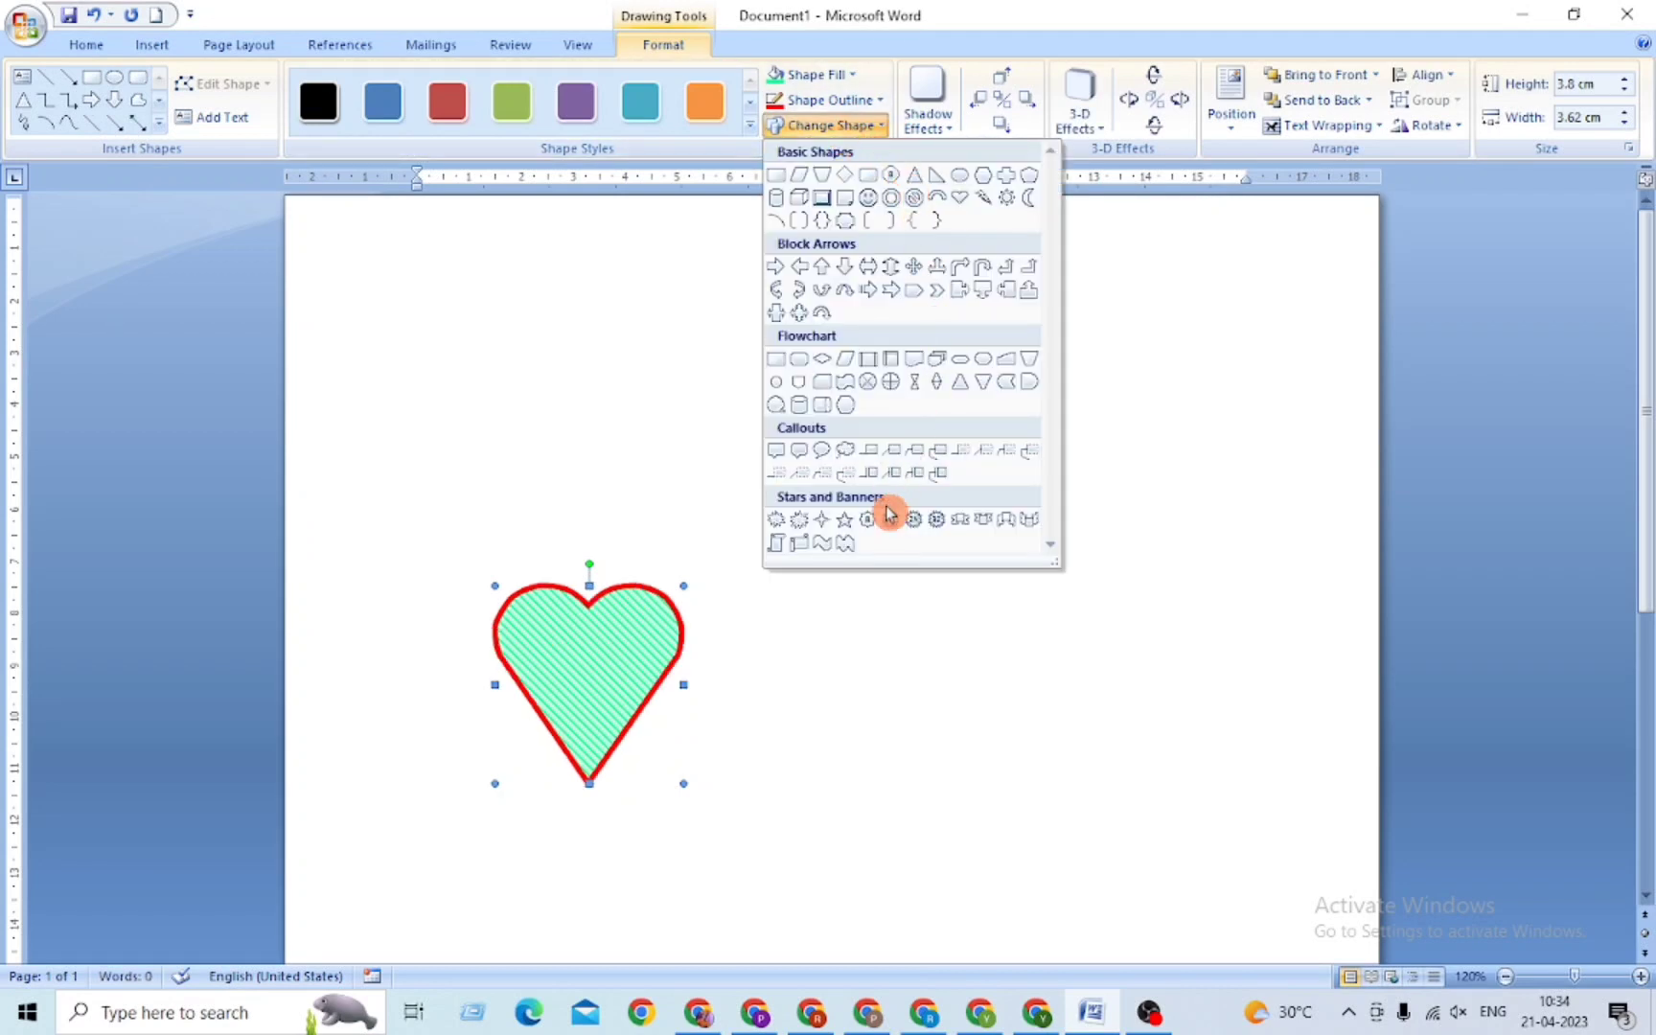
left_click(822, 450)
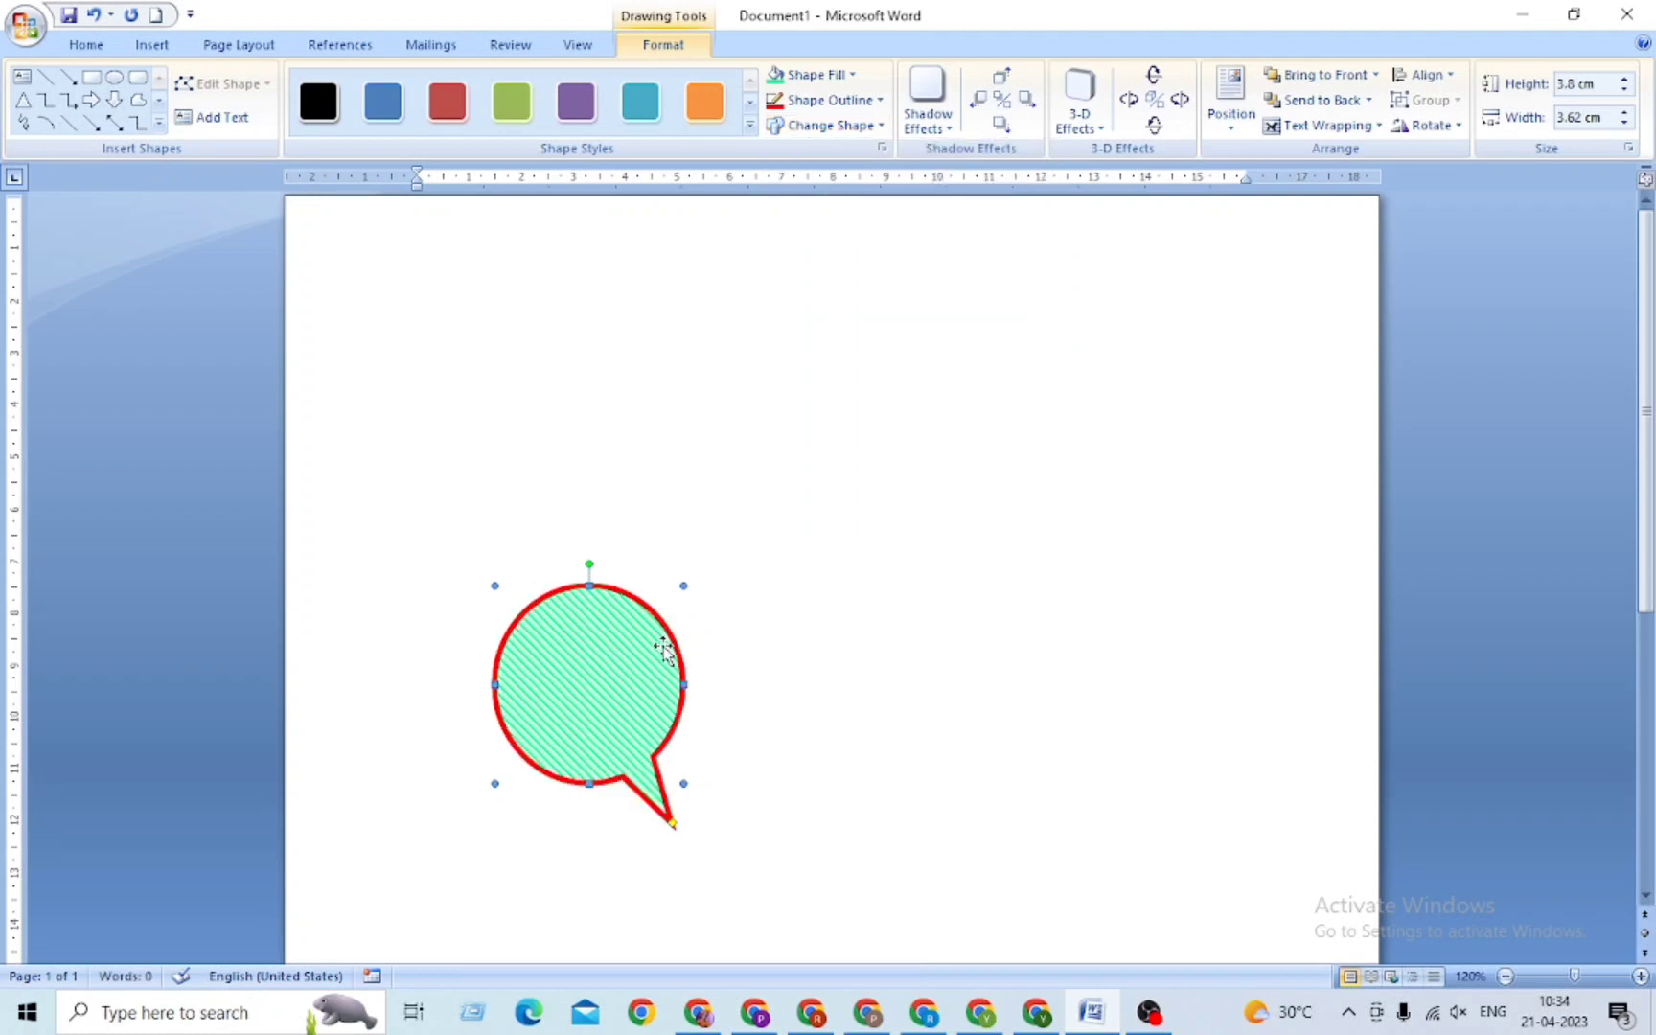
left_click(832, 127)
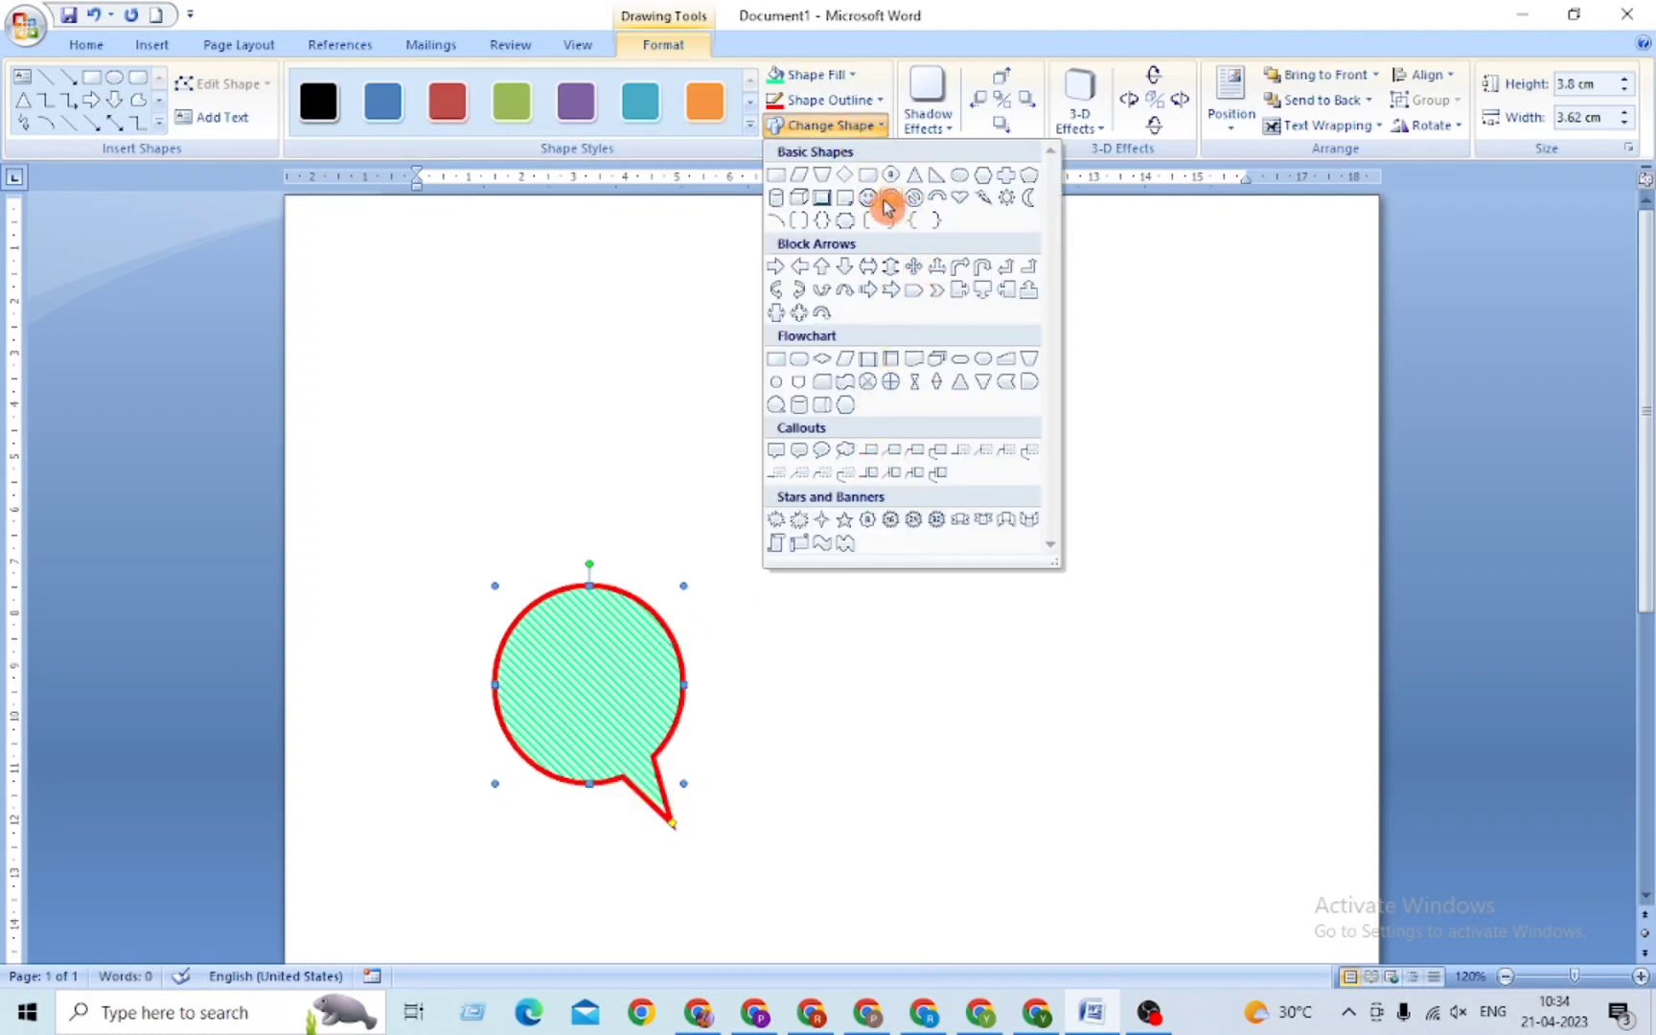
left_click(867, 203)
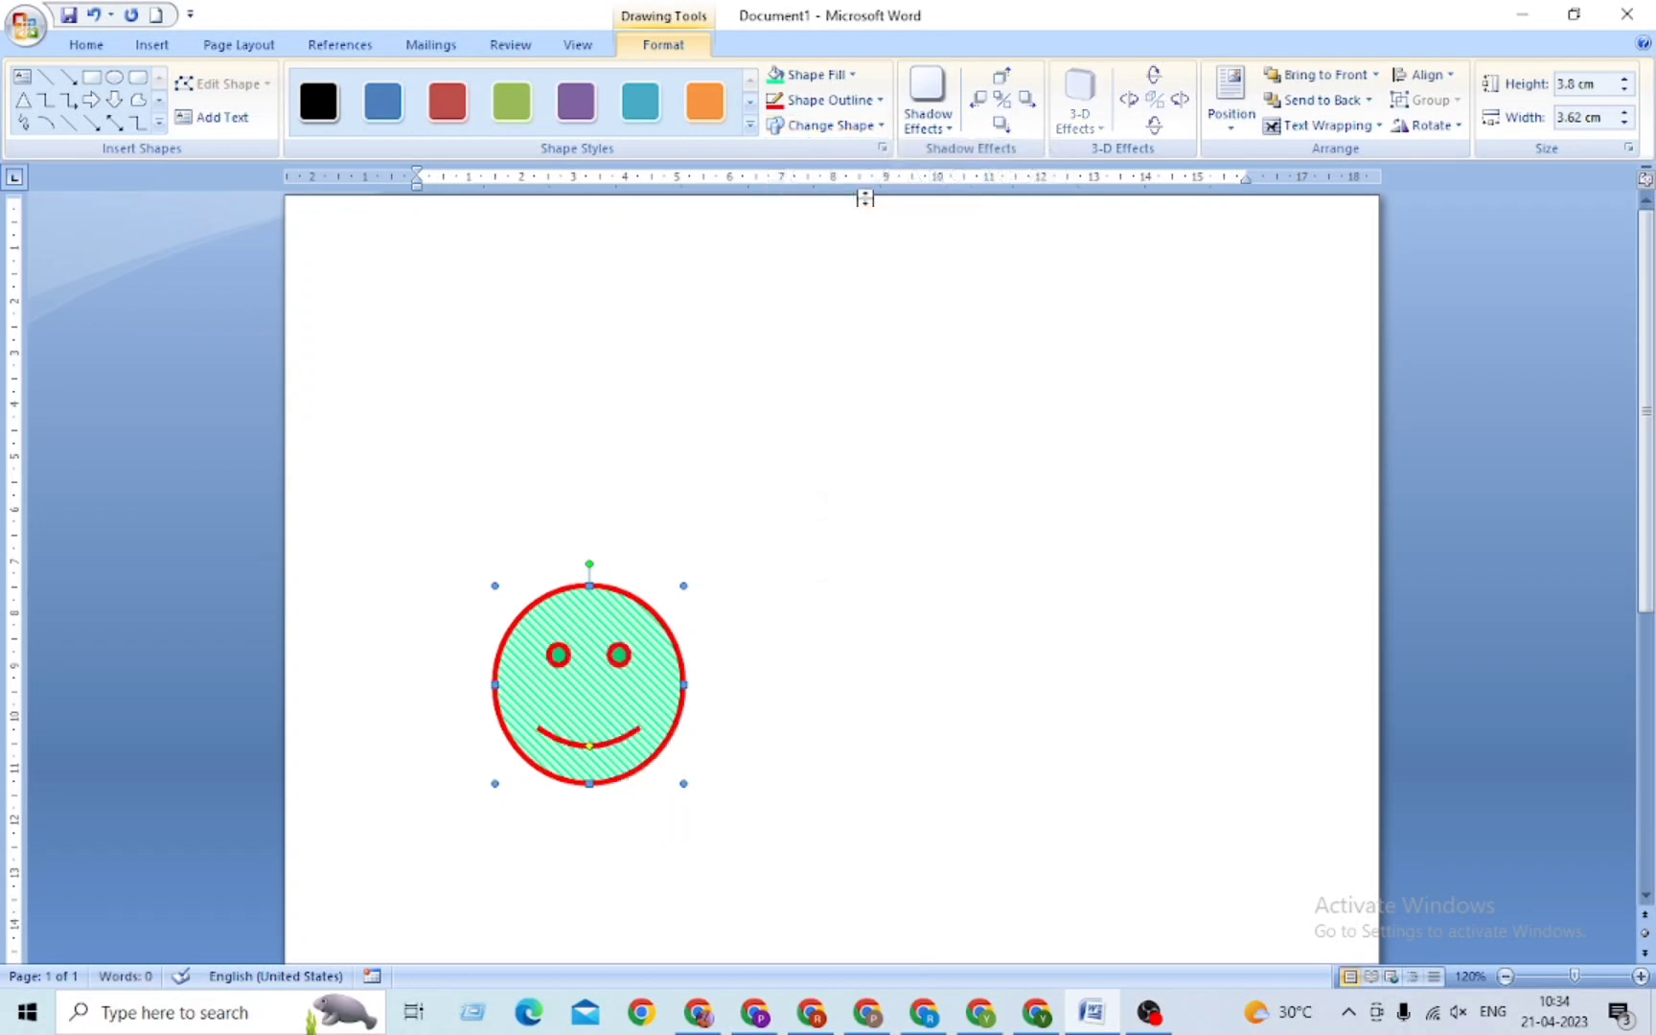
left_click(830, 125)
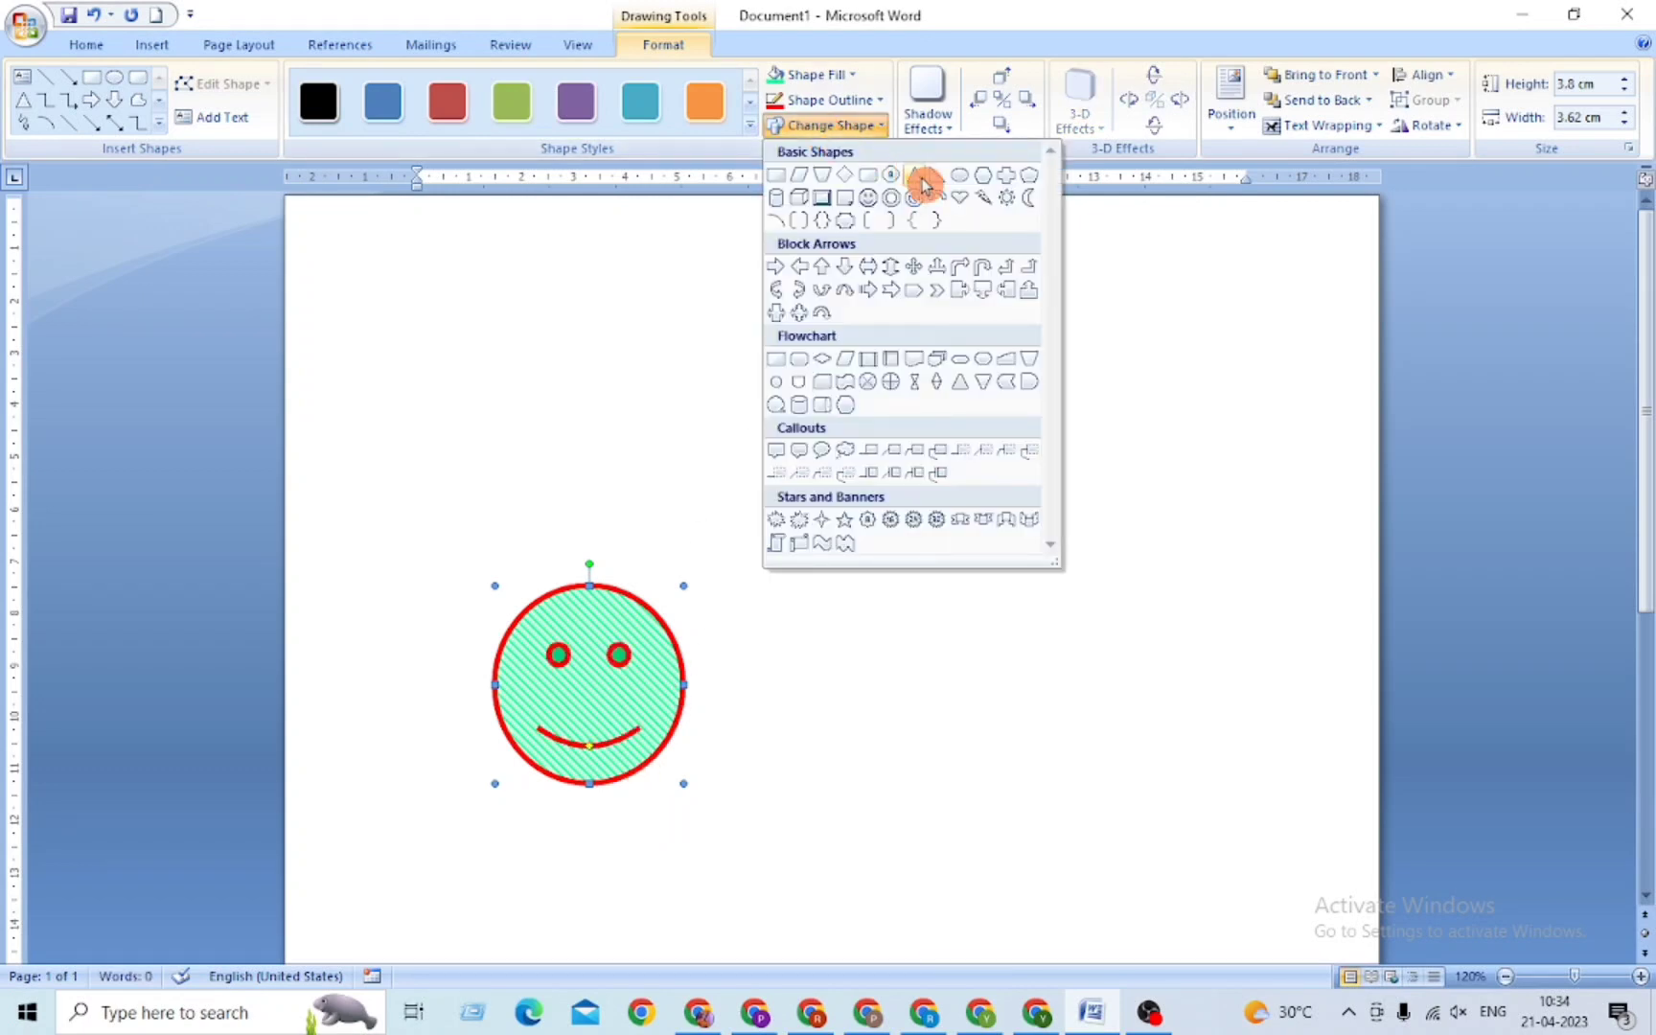
left_click(960, 197)
left_click(815, 74)
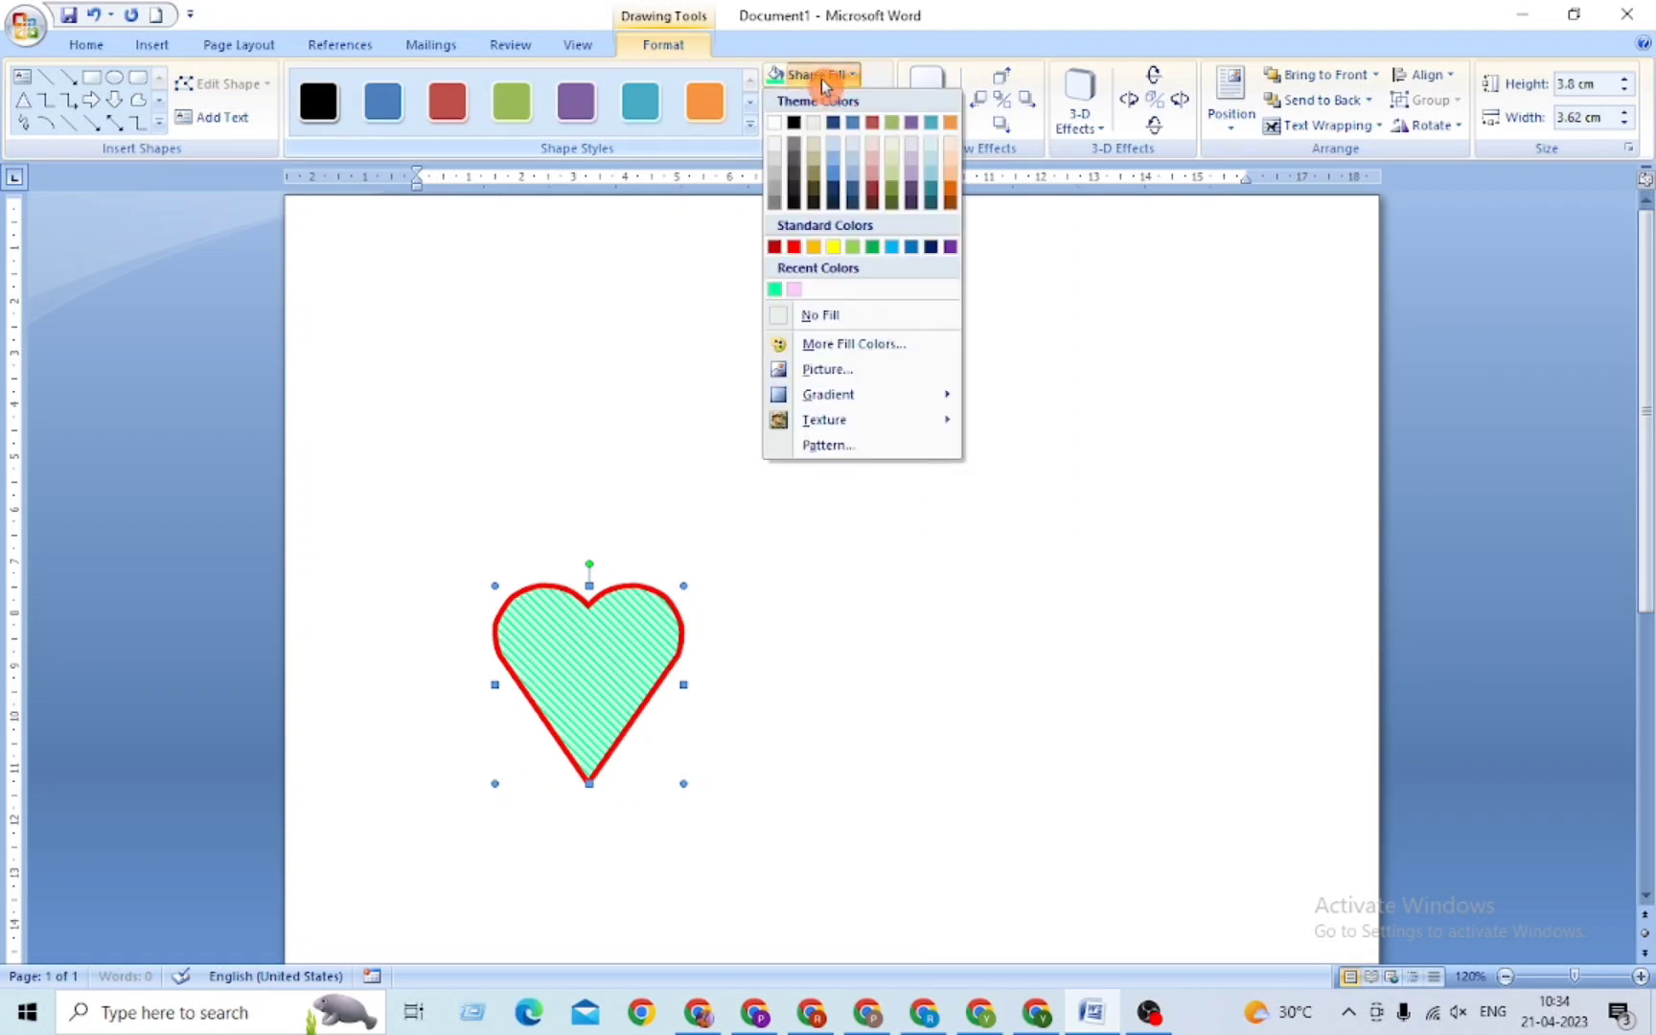
Step: Insert the multicoloured rose wallpaper from Pictures as the heart's picture fill
left_click(832, 370)
scroll(705, 418, "down", 2)
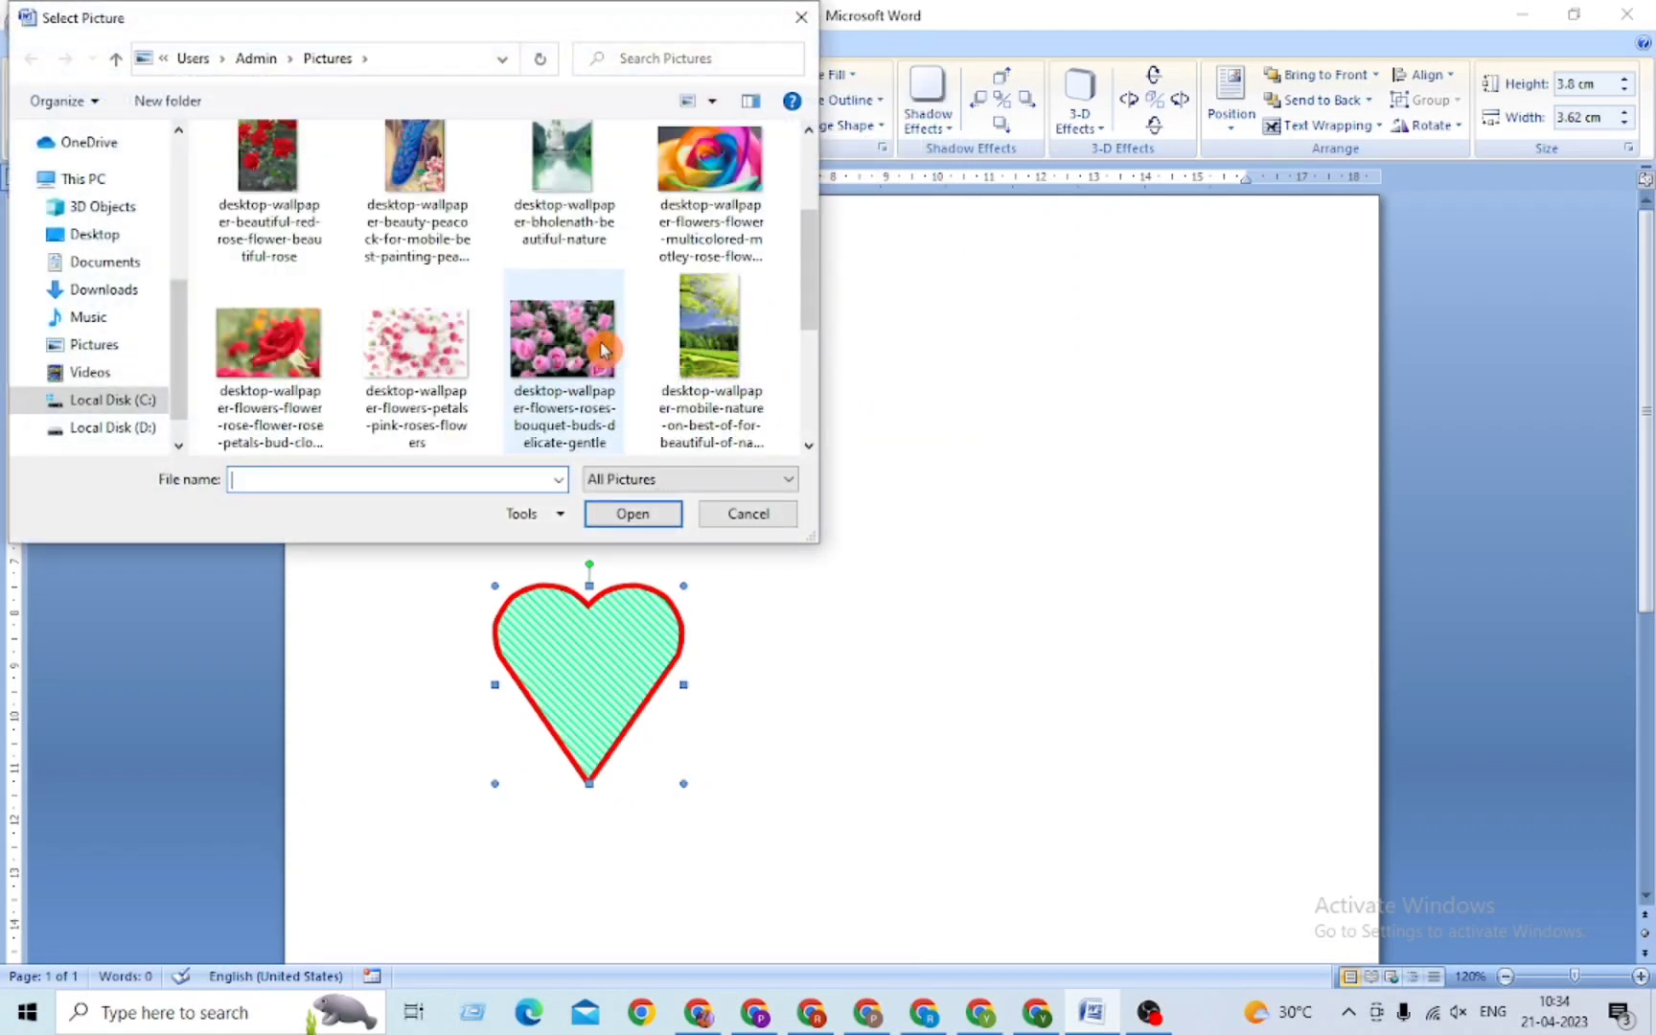
scroll(621, 354, "down", 2)
scroll(575, 364, "up", 5)
left_click(713, 306)
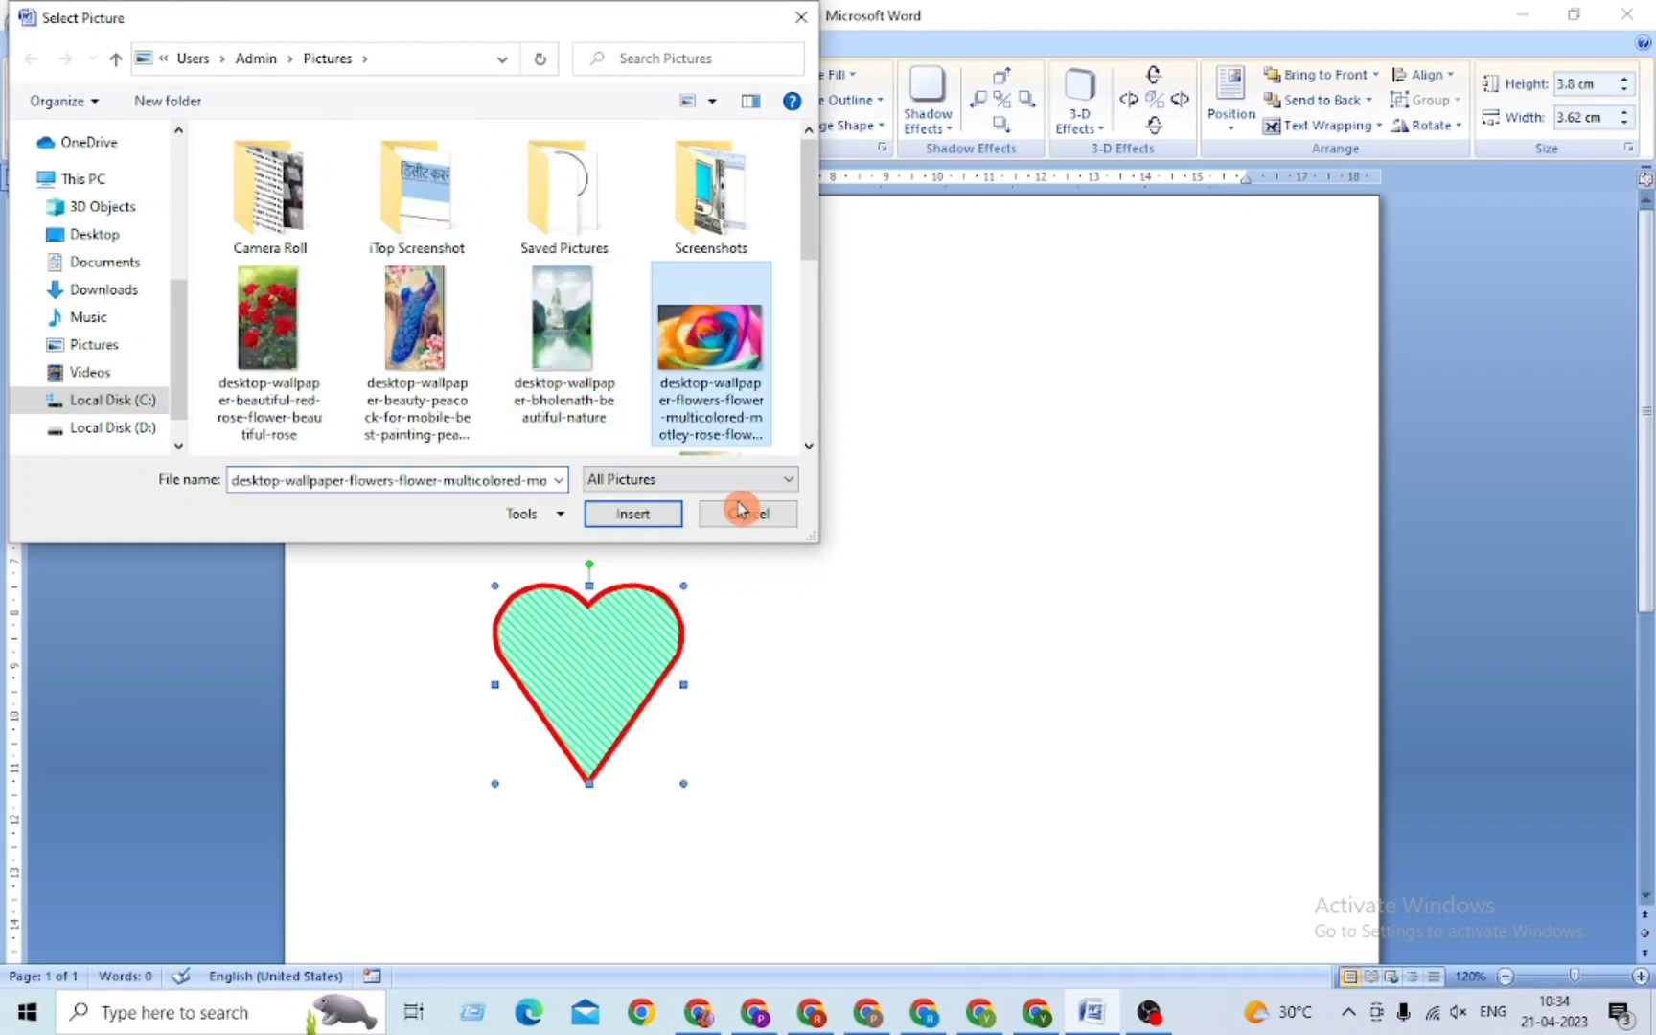
left_click(648, 514)
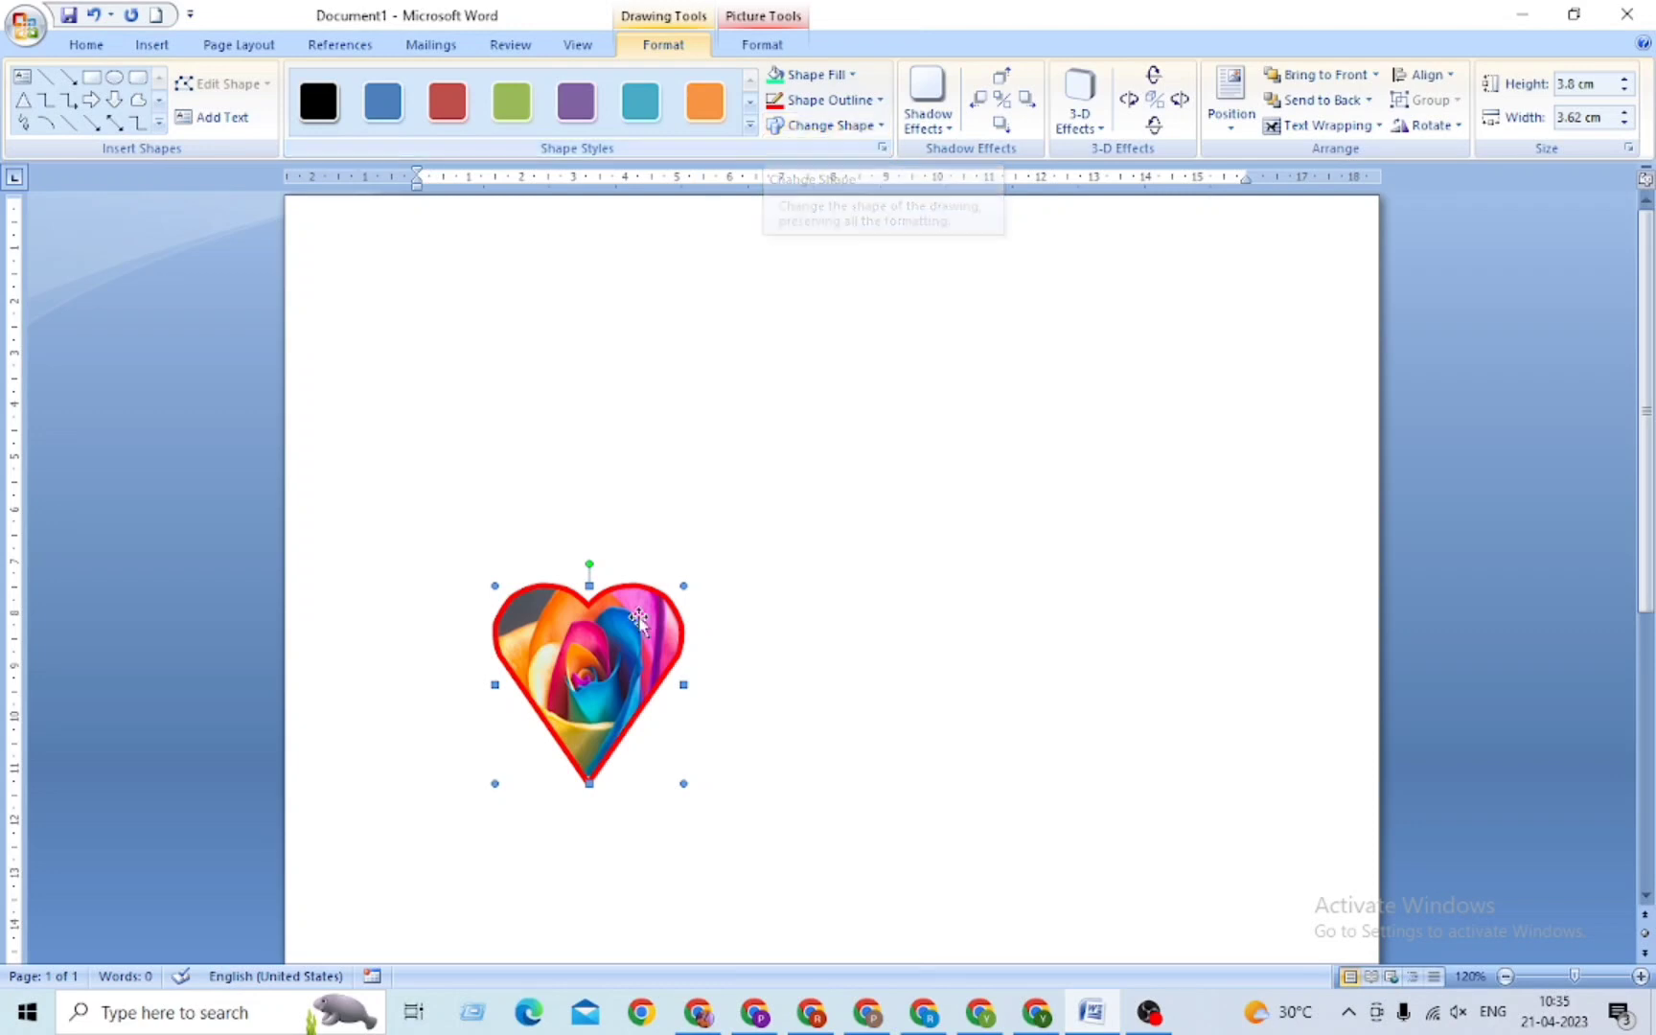
Step: Apply Shadow Style 15 to the heart and colour the shadow recent mint green
left_click(952, 132)
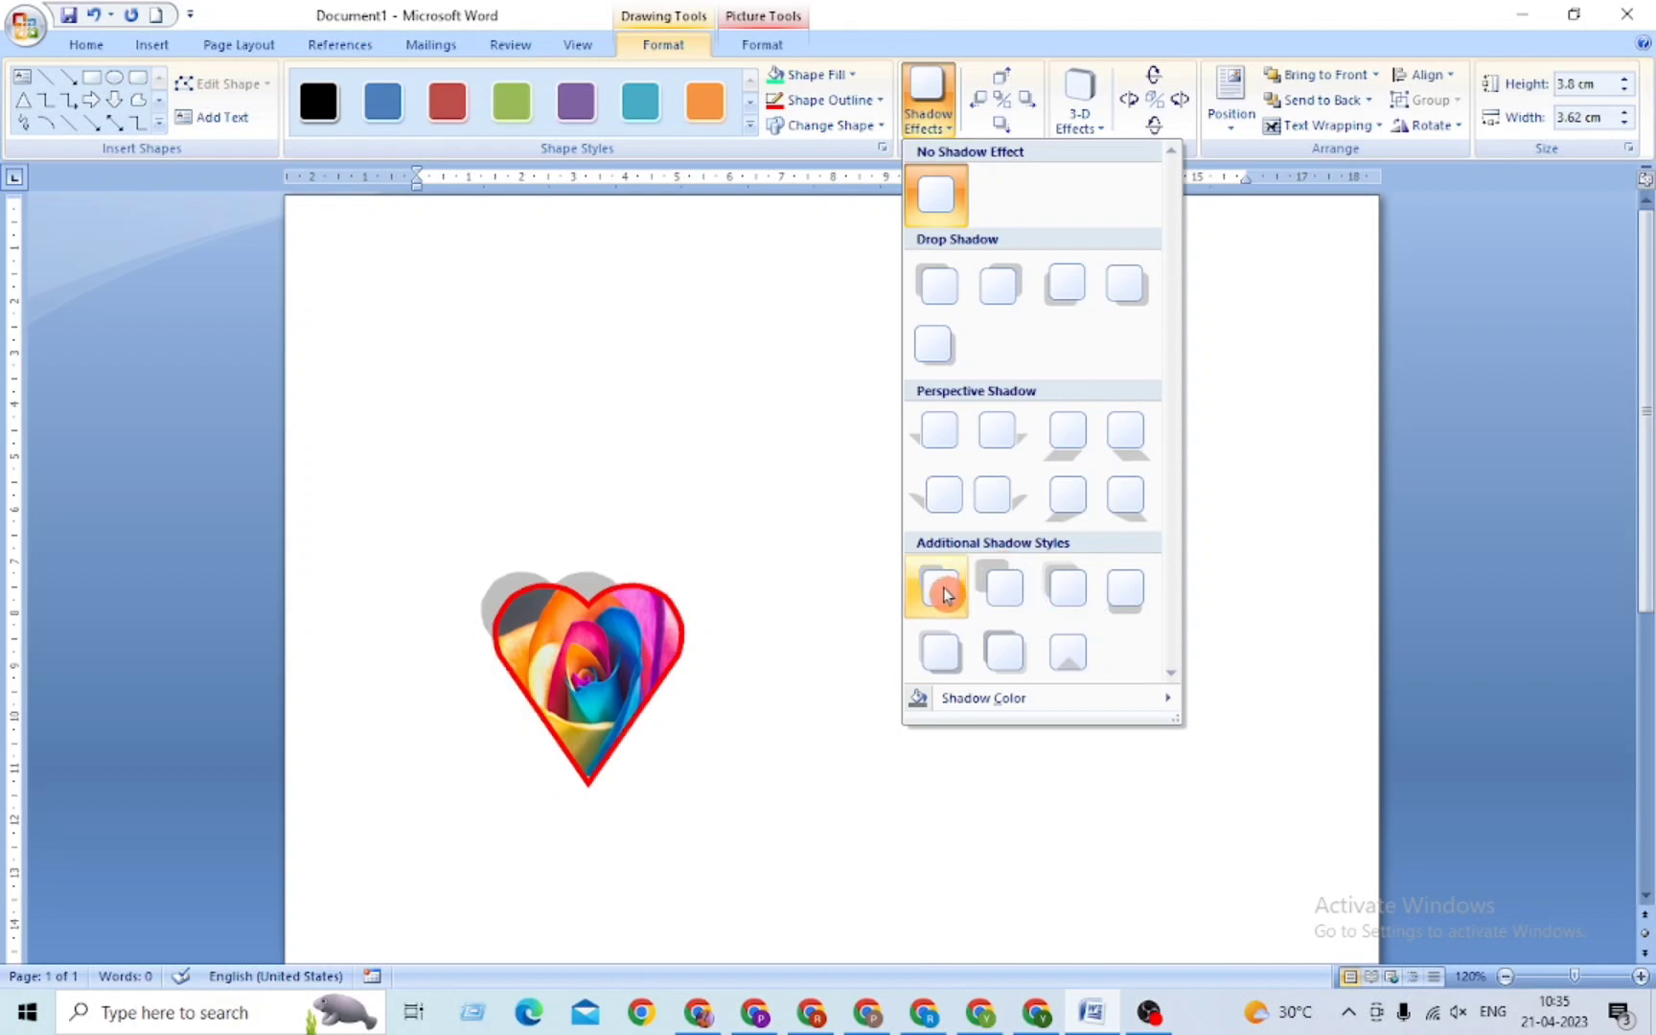
left_click(1000, 586)
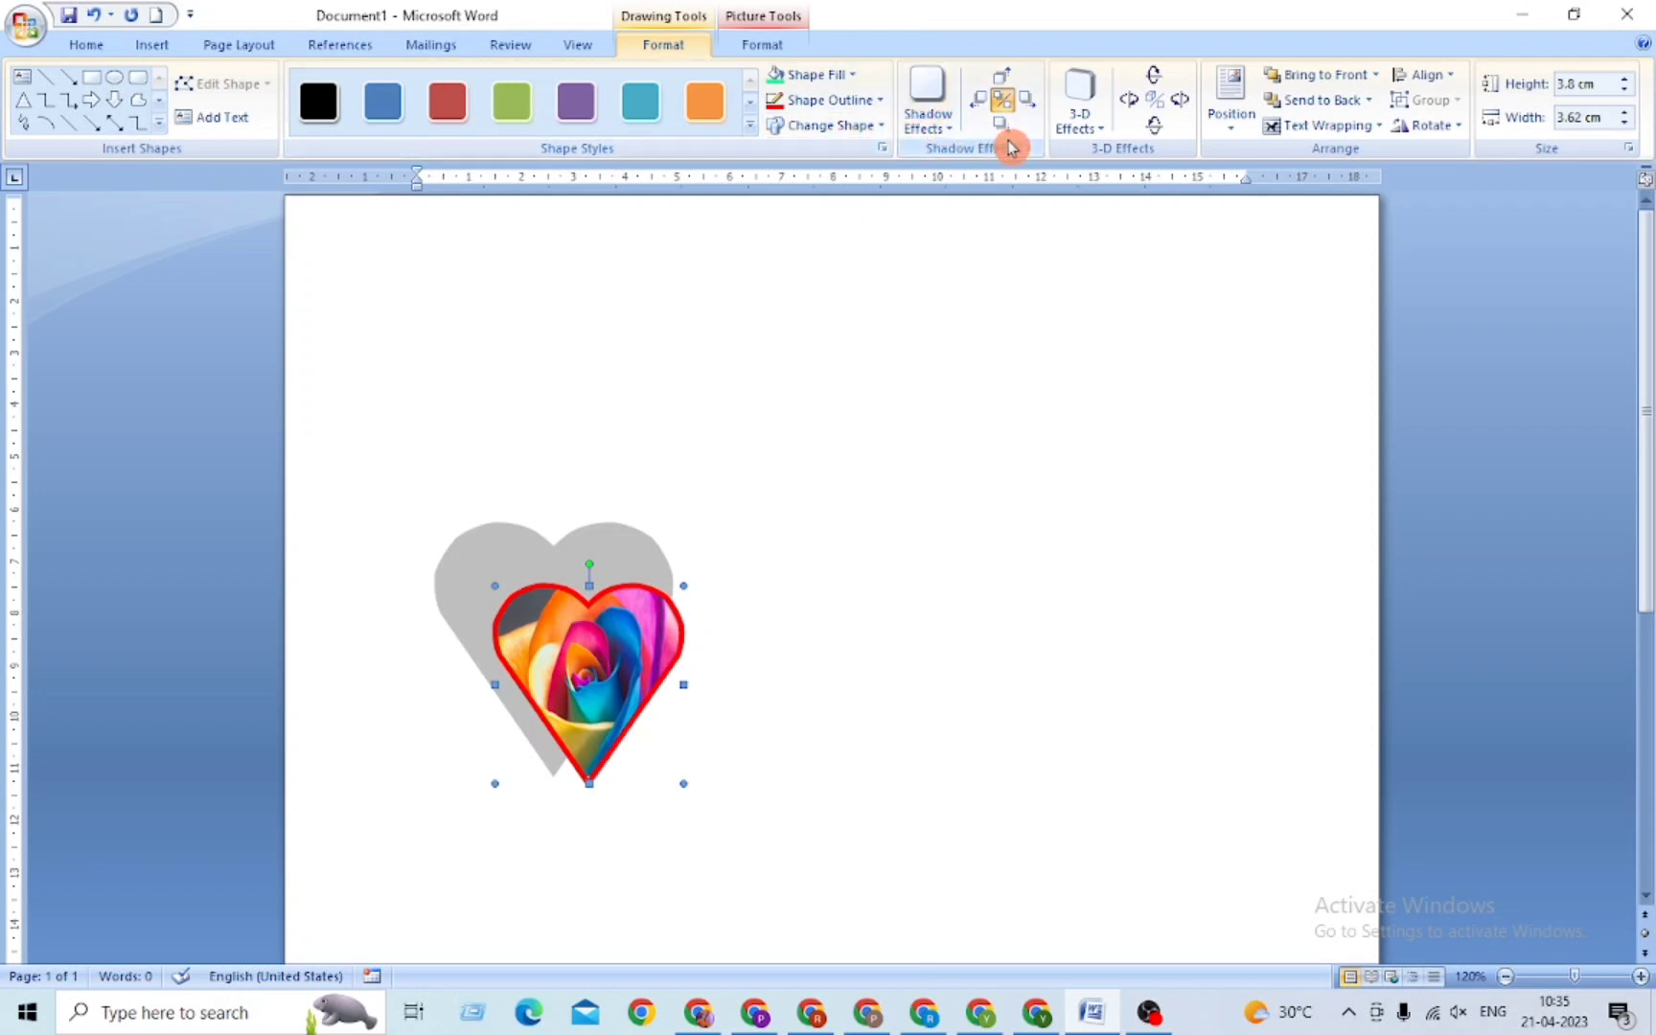
left_click(943, 136)
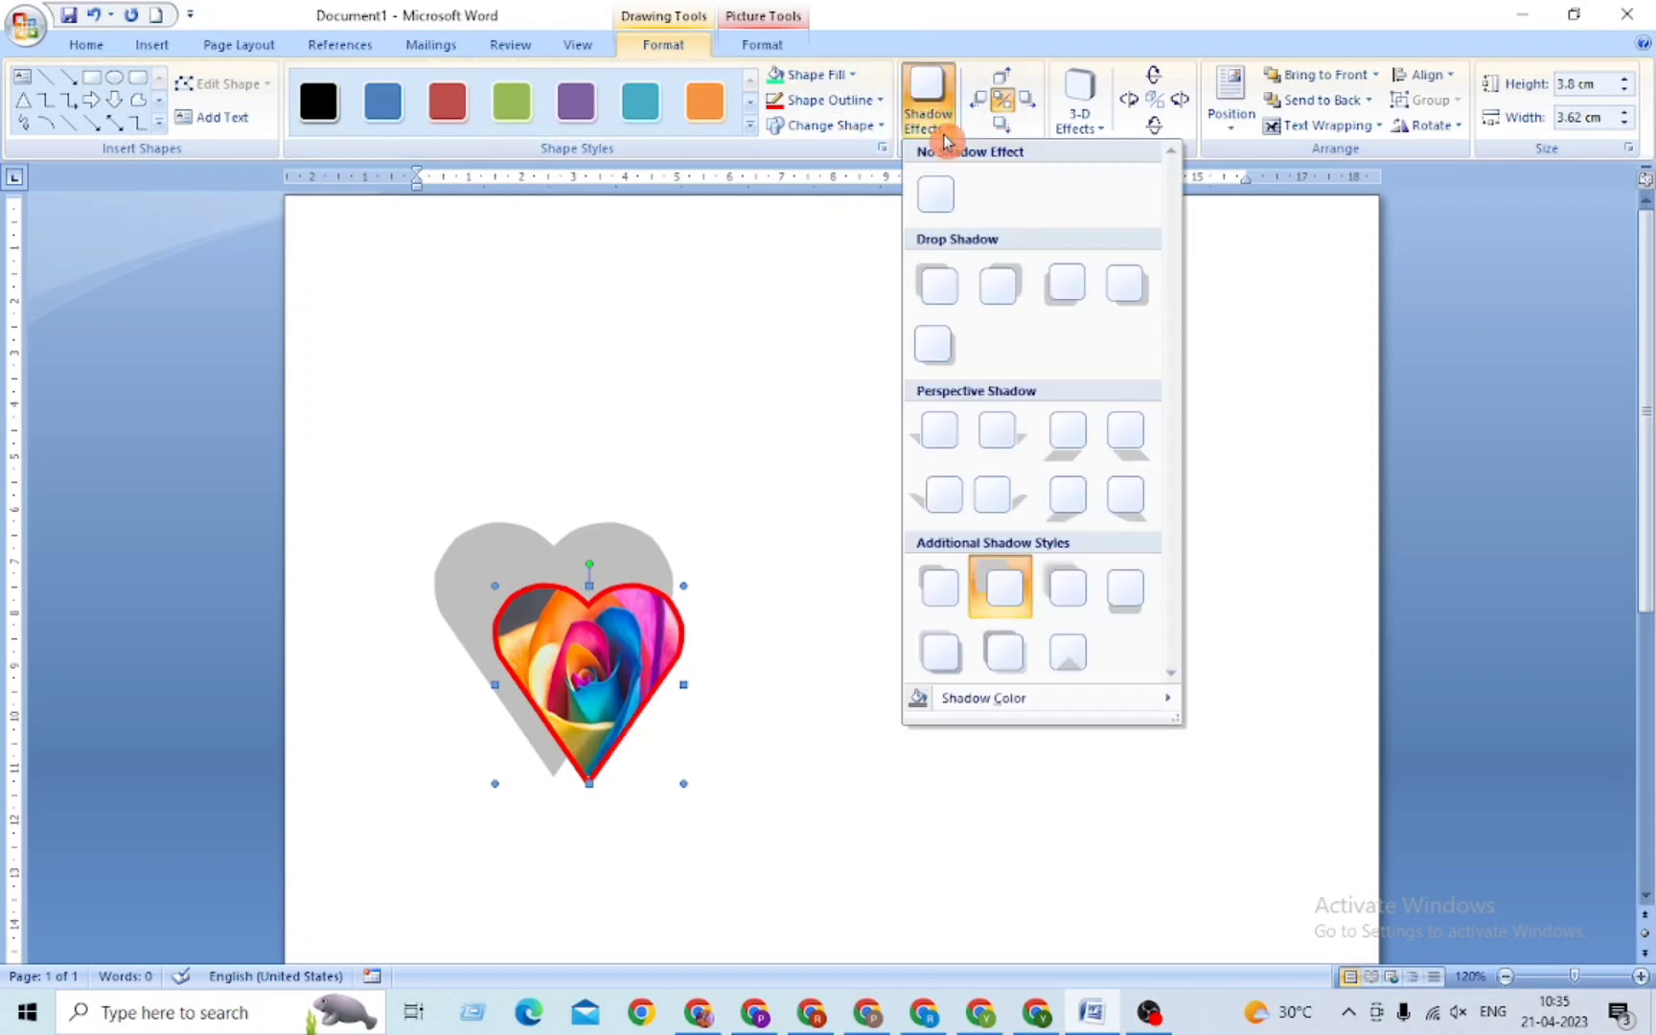
left_click(1023, 707)
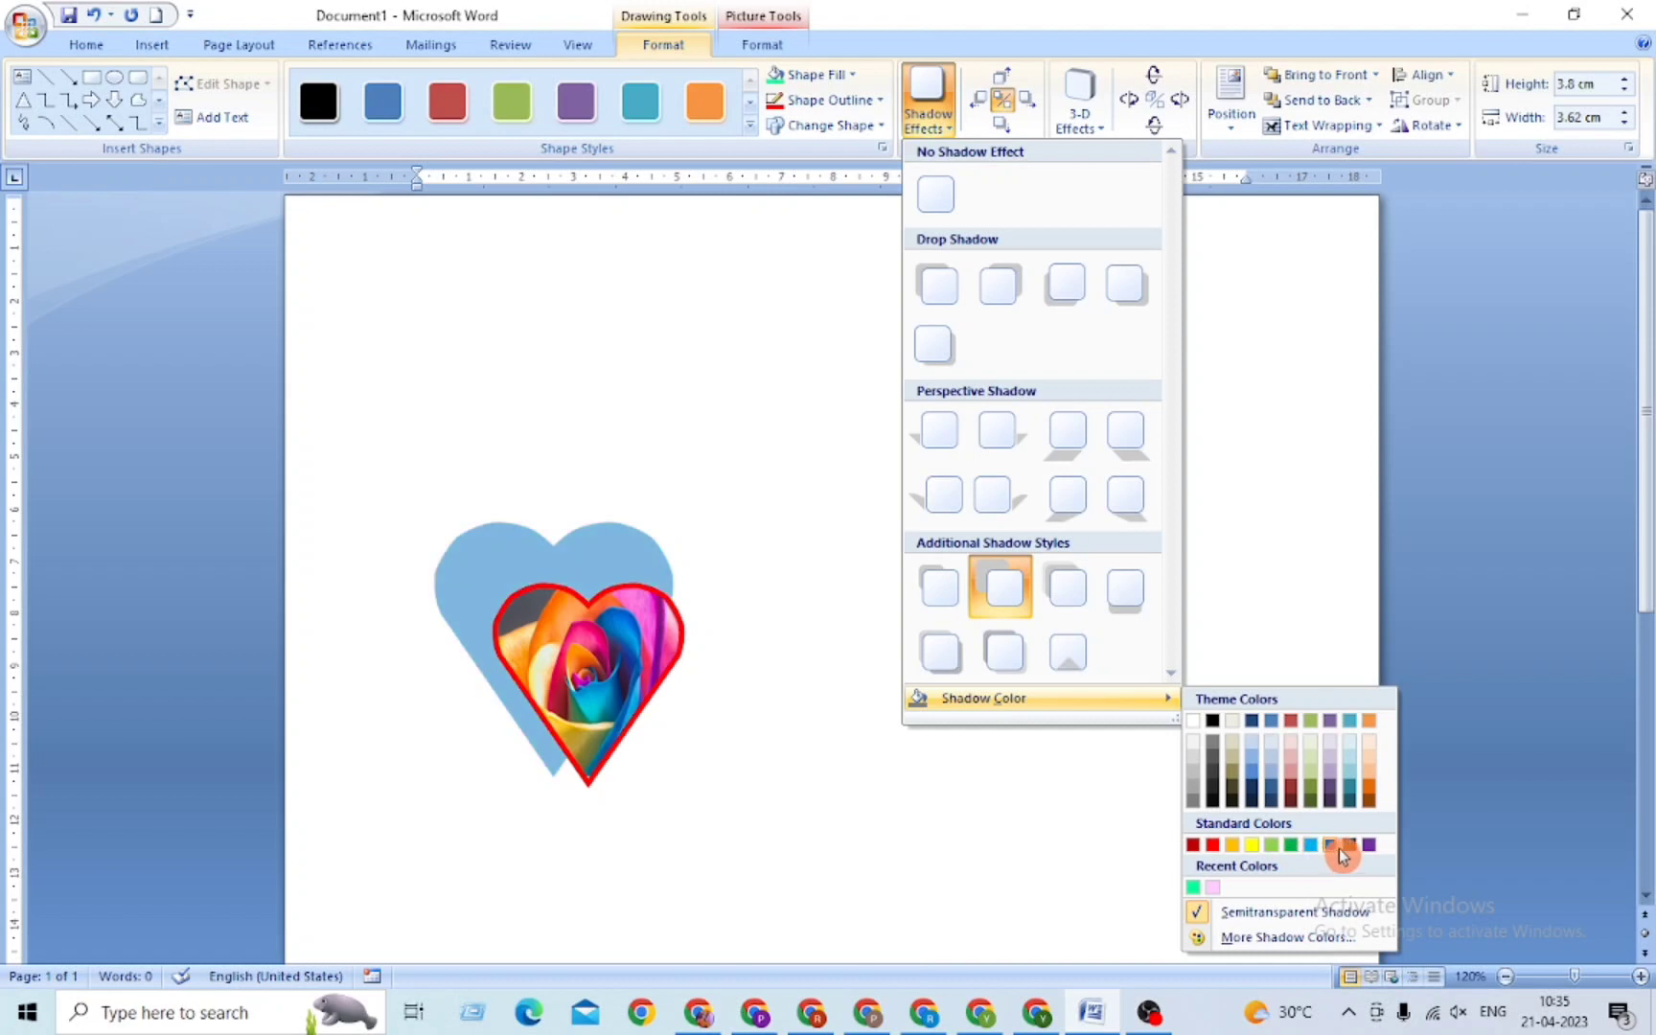
left_click(1198, 894)
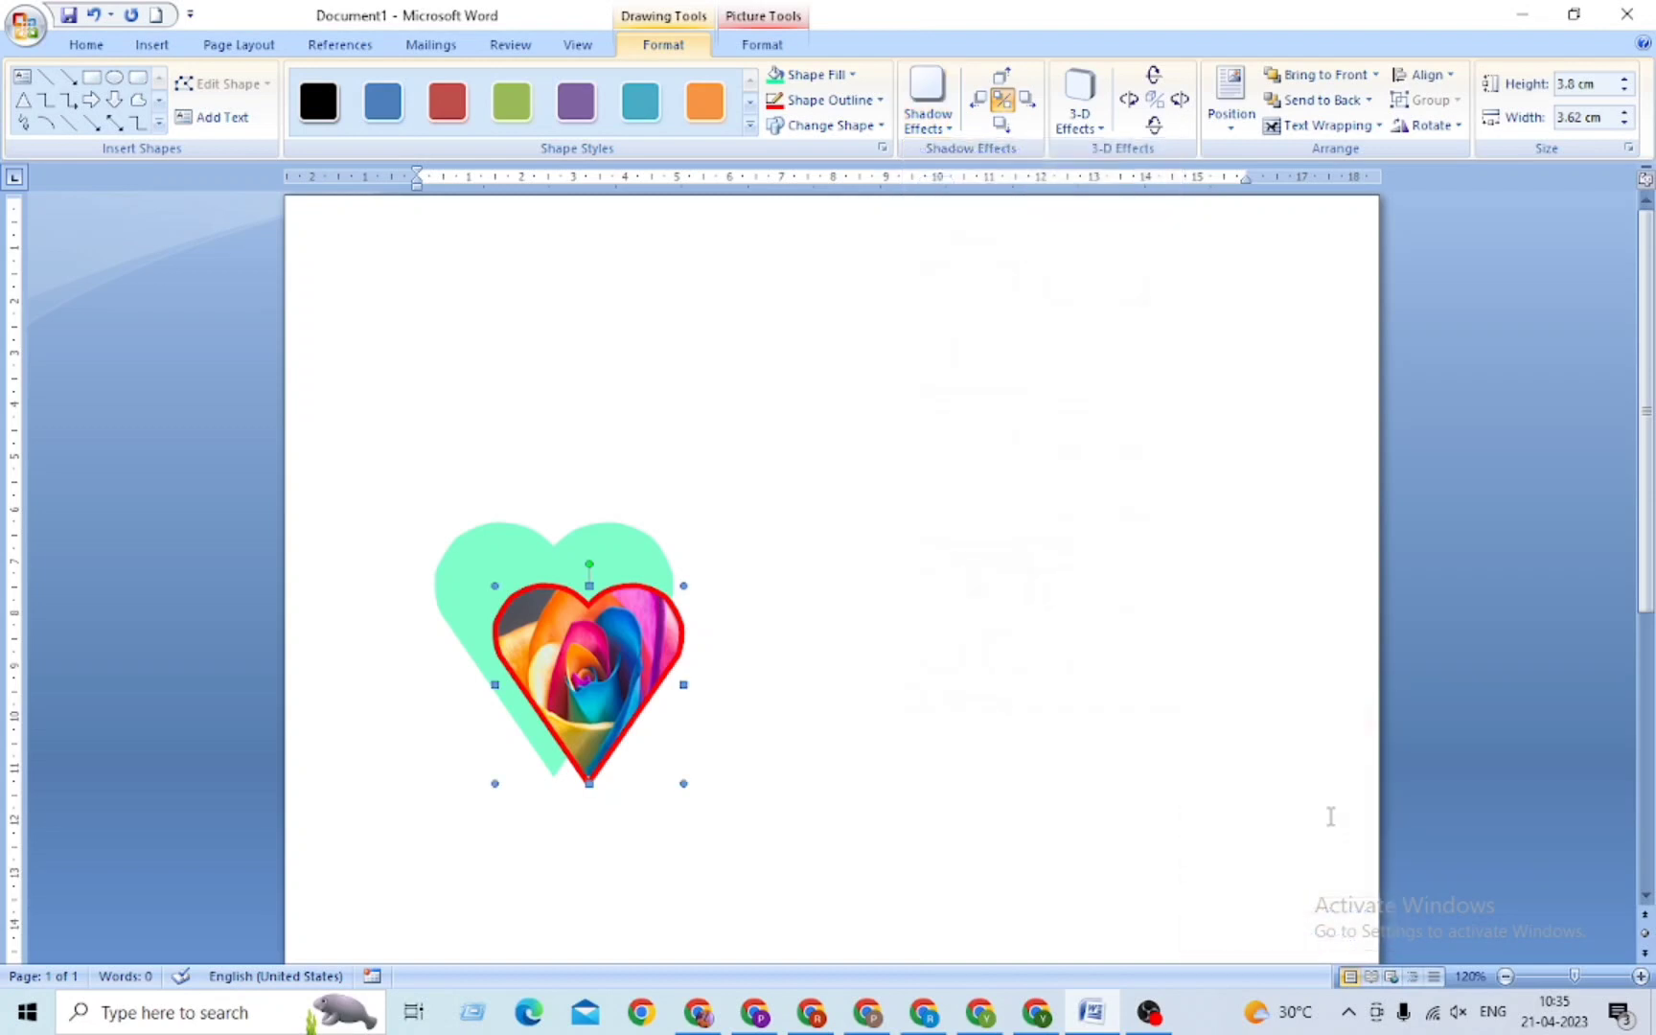
left_click(940, 137)
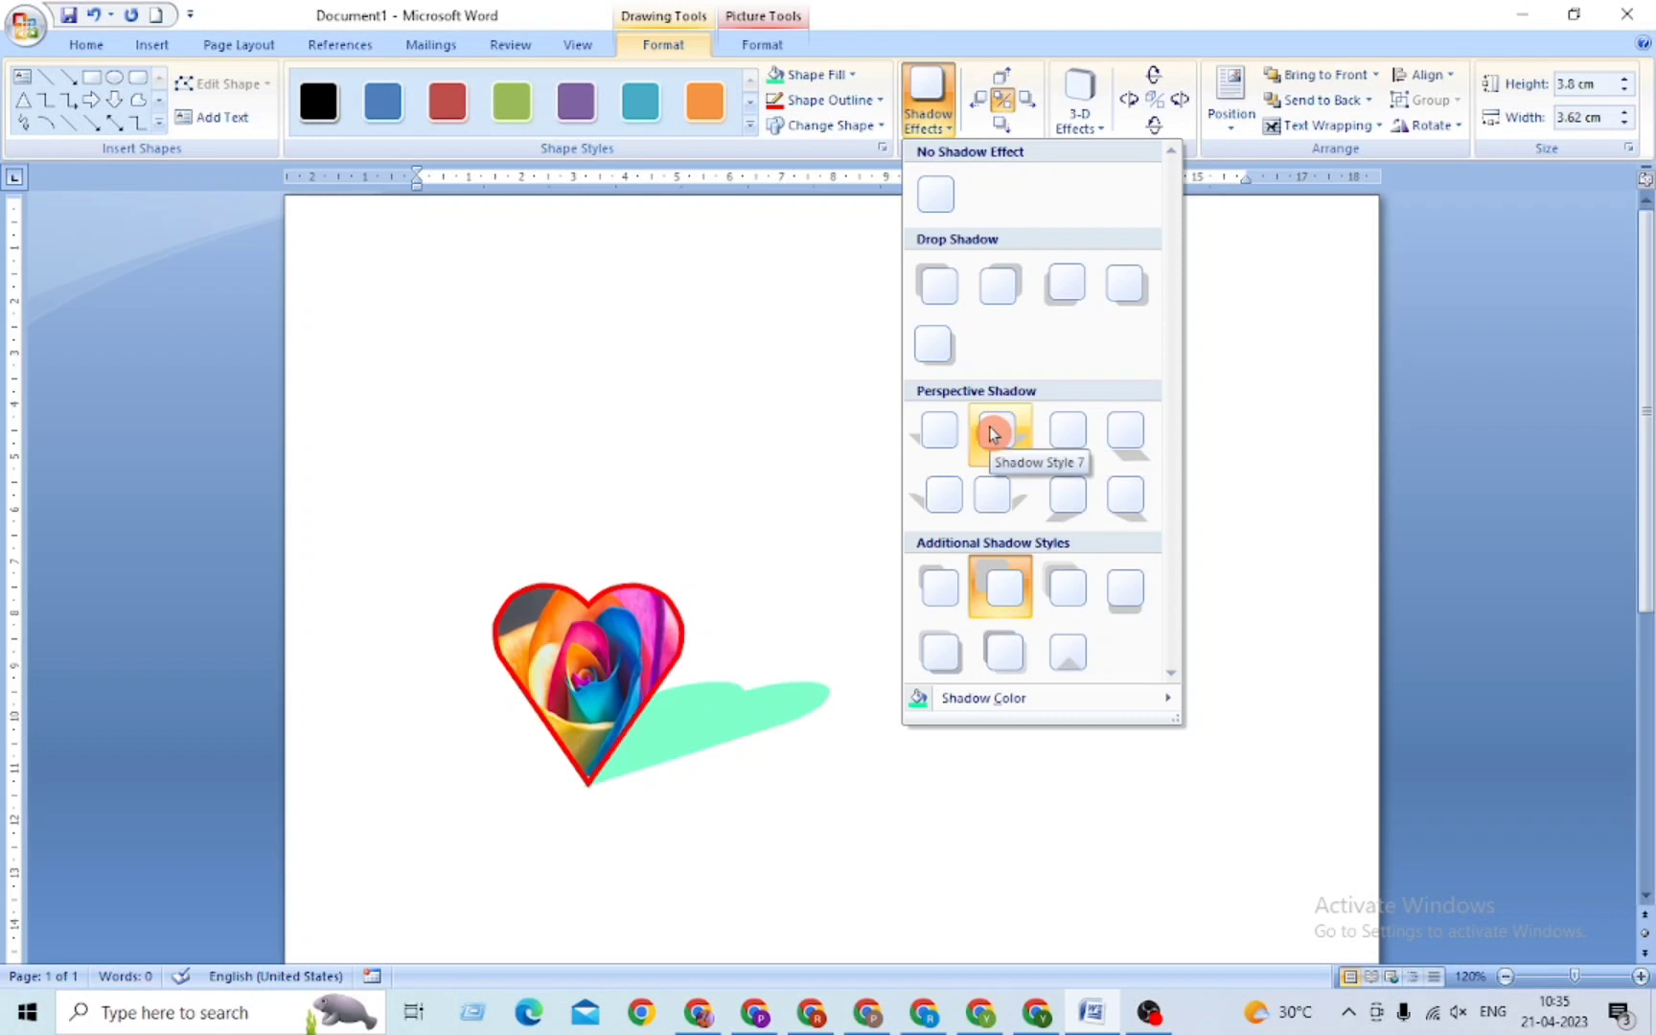
left_click(1000, 587)
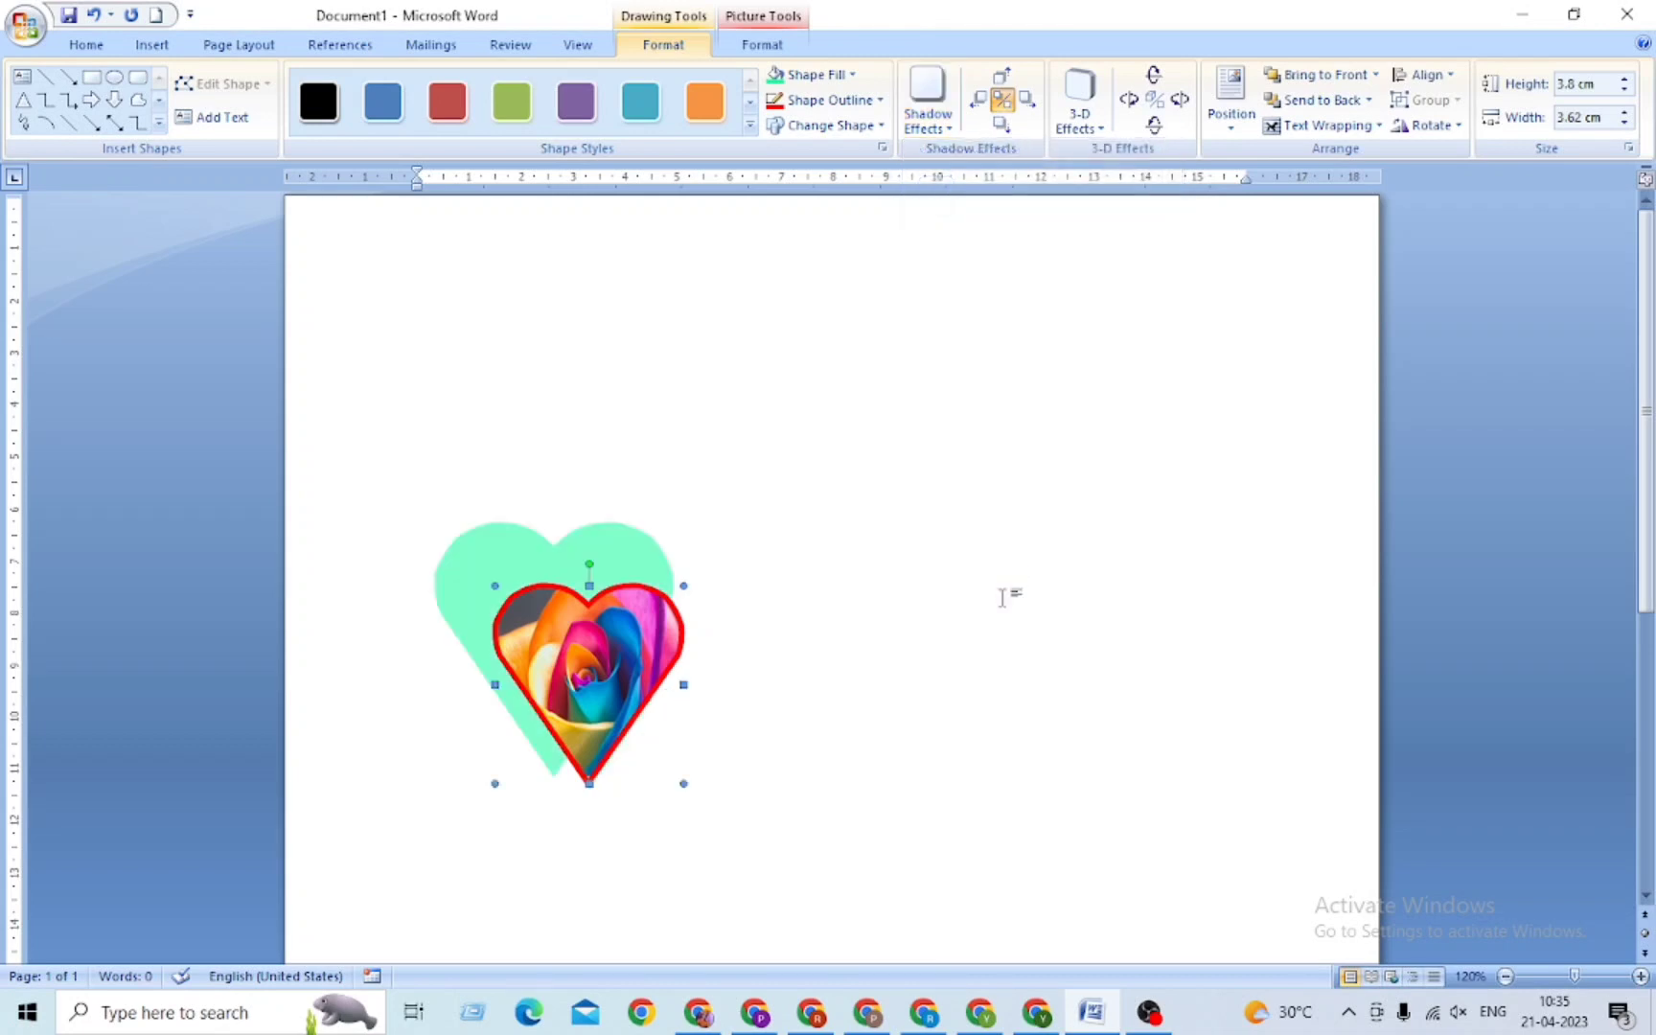
Step: Nudge the mint shadow six steps left, then four steps back right
left_click(928, 101)
mouse_move(983, 698)
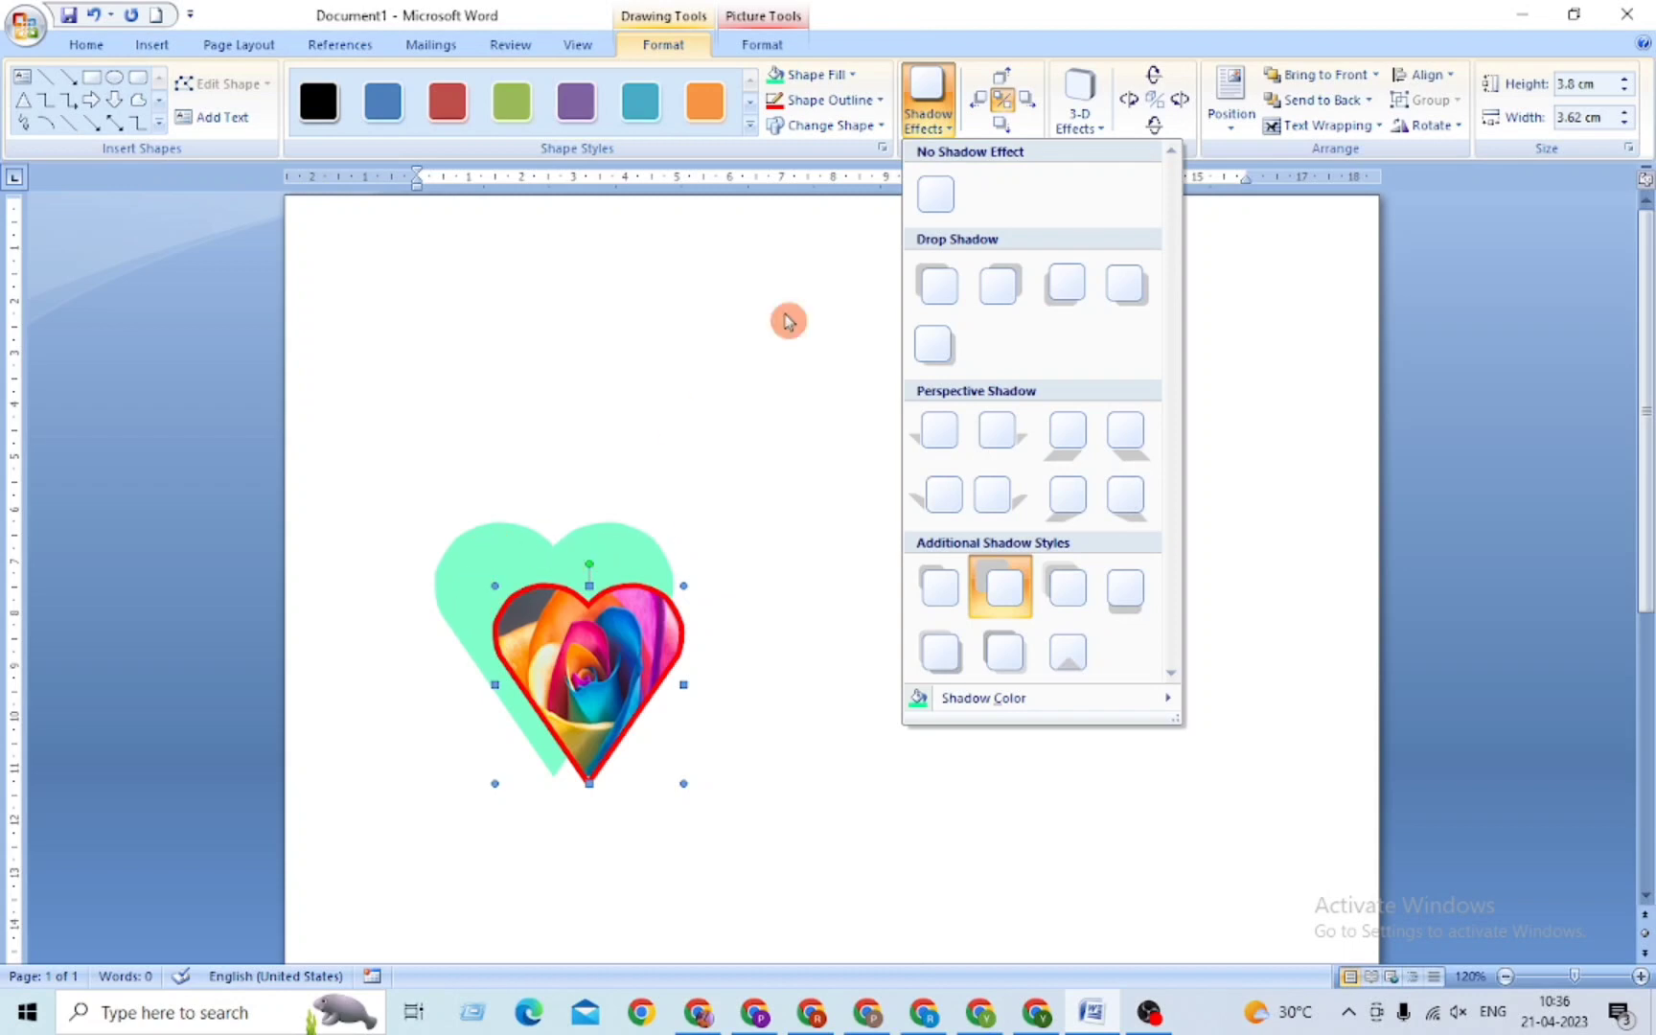
left_click(987, 101)
left_click(987, 103)
left_click(987, 103)
left_click(987, 103)
left_click(987, 104)
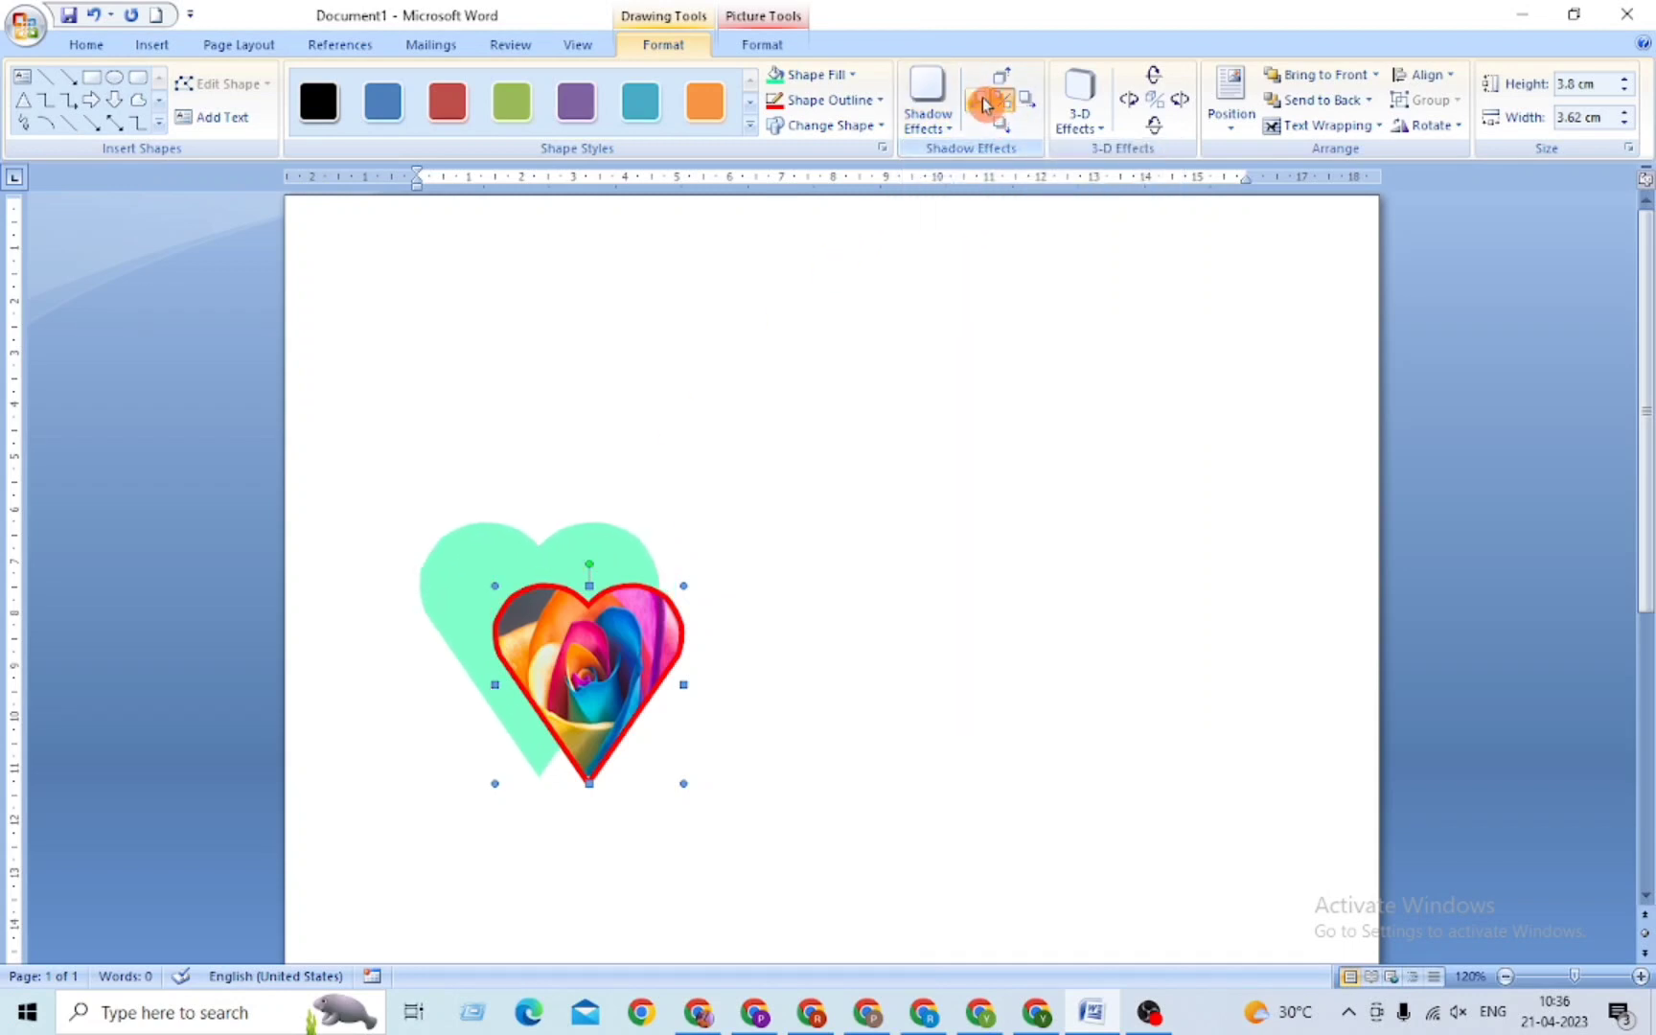
left_click(987, 103)
left_click(987, 103)
left_click(987, 103)
left_click(1025, 105)
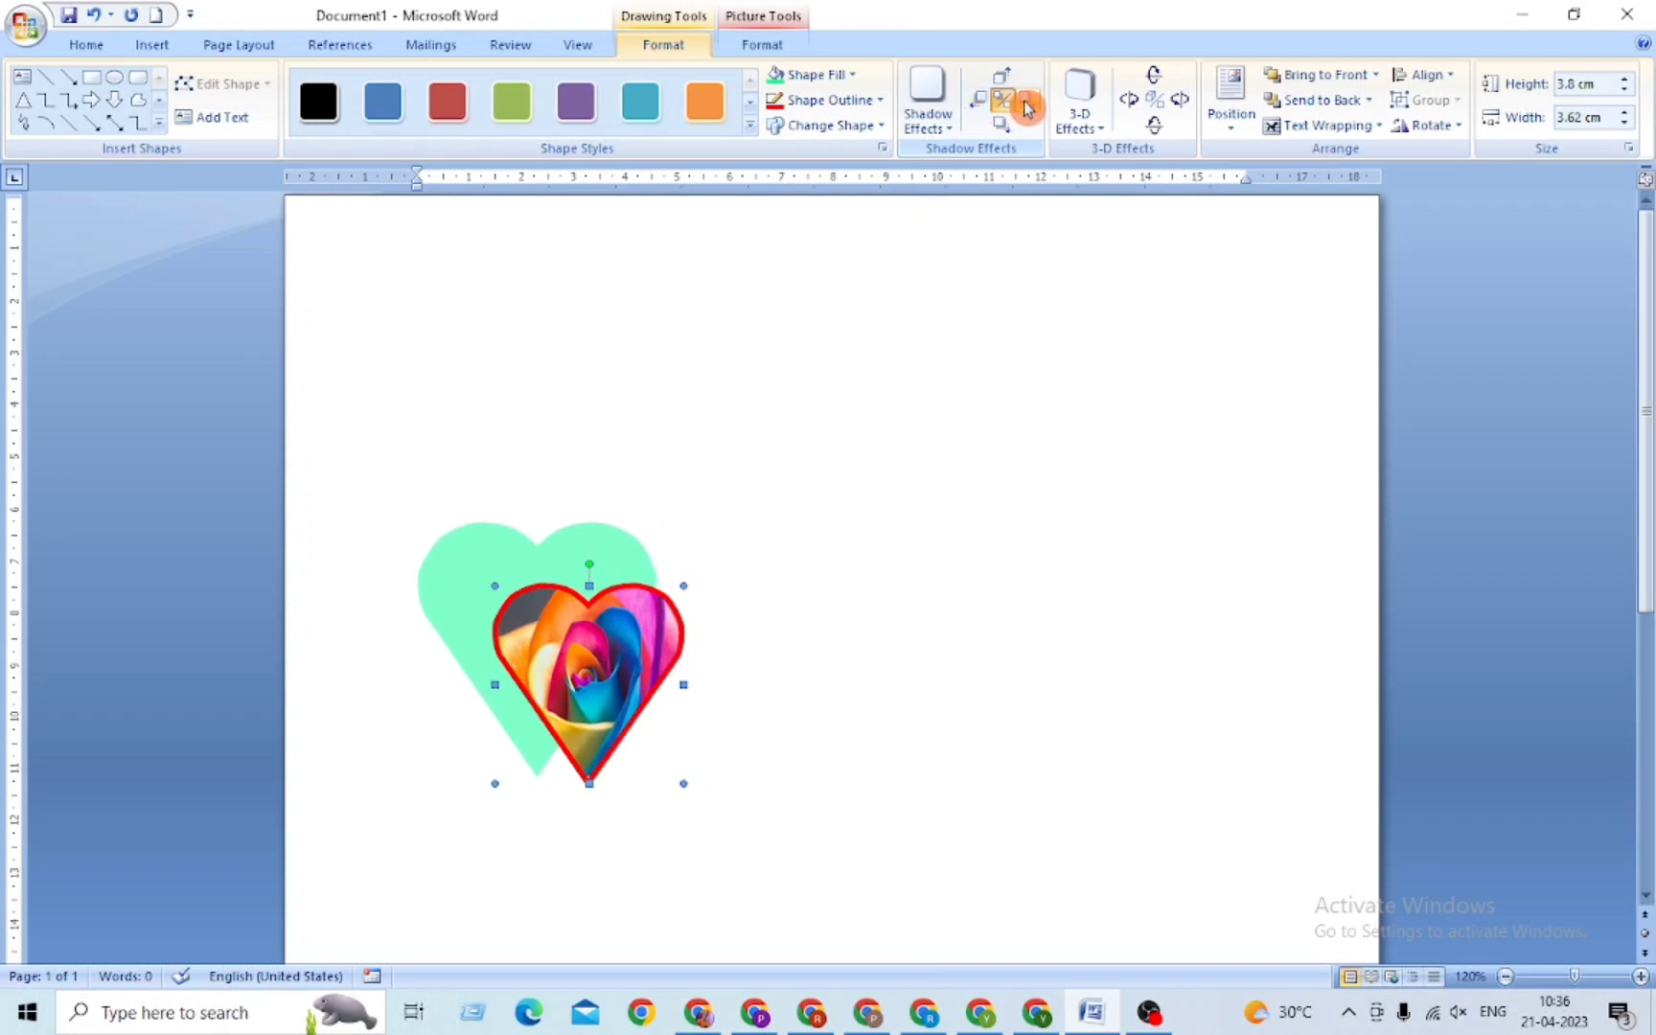
left_click(1028, 105)
left_click(1027, 106)
left_click(1027, 106)
left_click(1028, 106)
left_click(1028, 105)
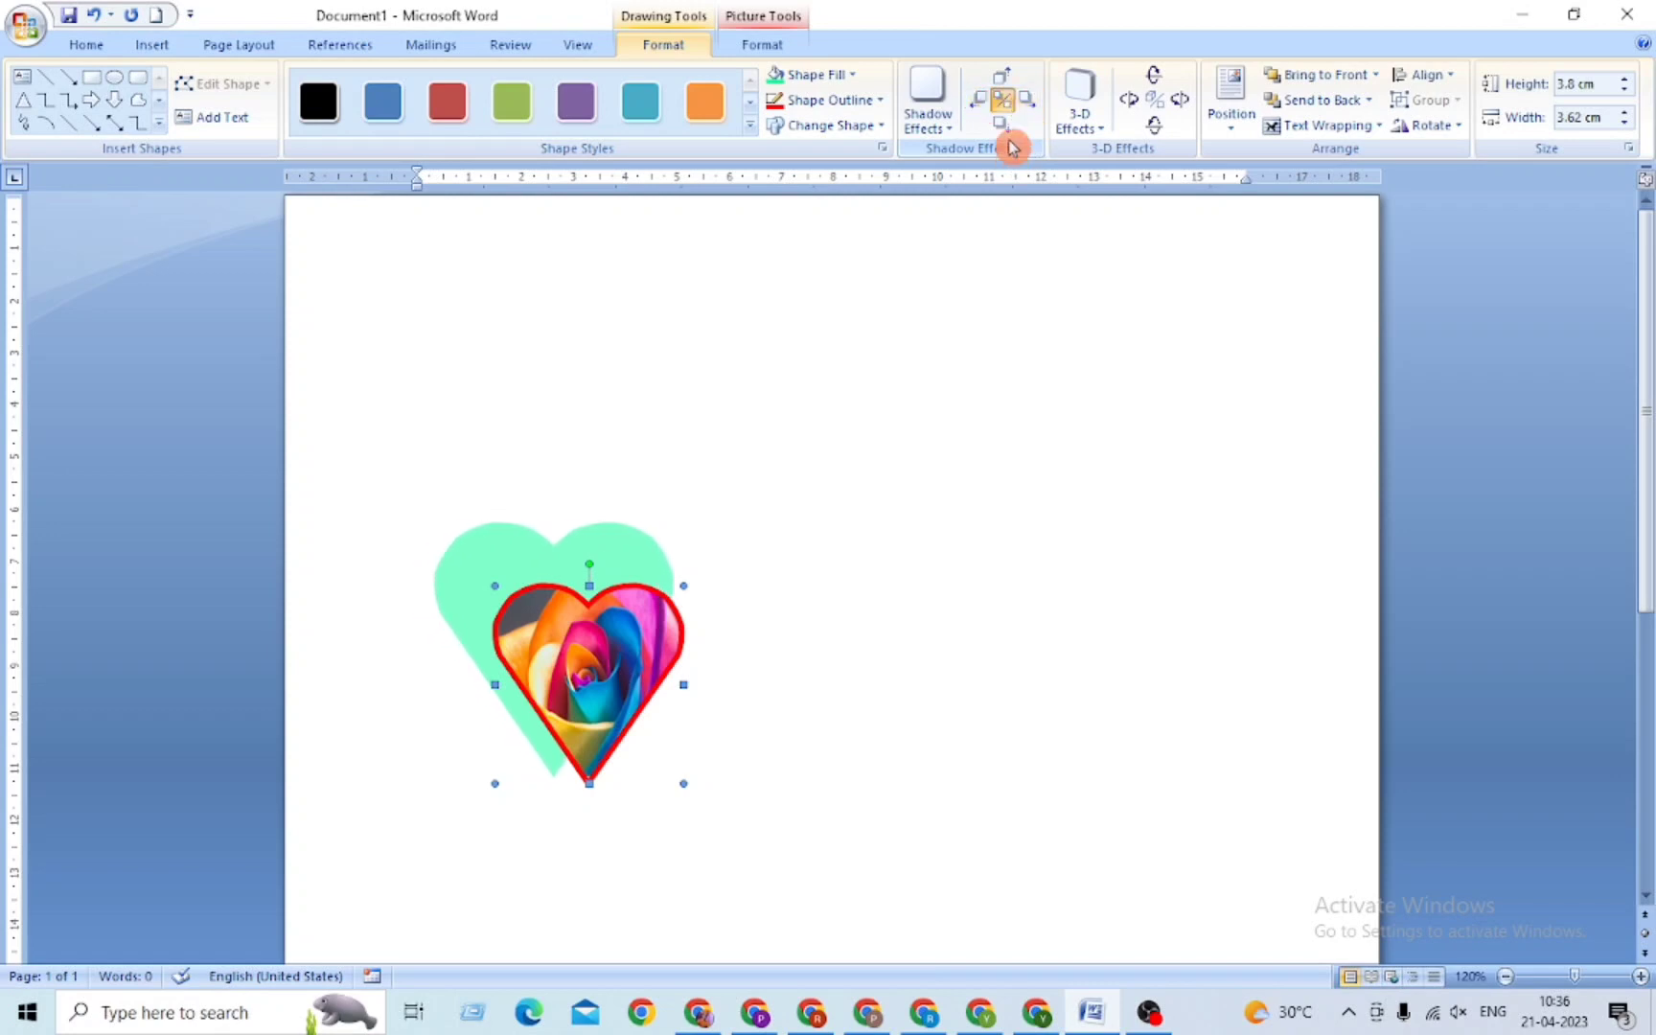
Step: Nudge the shadow five steps down, two back up, and two steps right
left_click(1004, 129)
left_click(1004, 128)
left_click(1004, 129)
left_click(1004, 129)
left_click(1005, 128)
left_click(1004, 129)
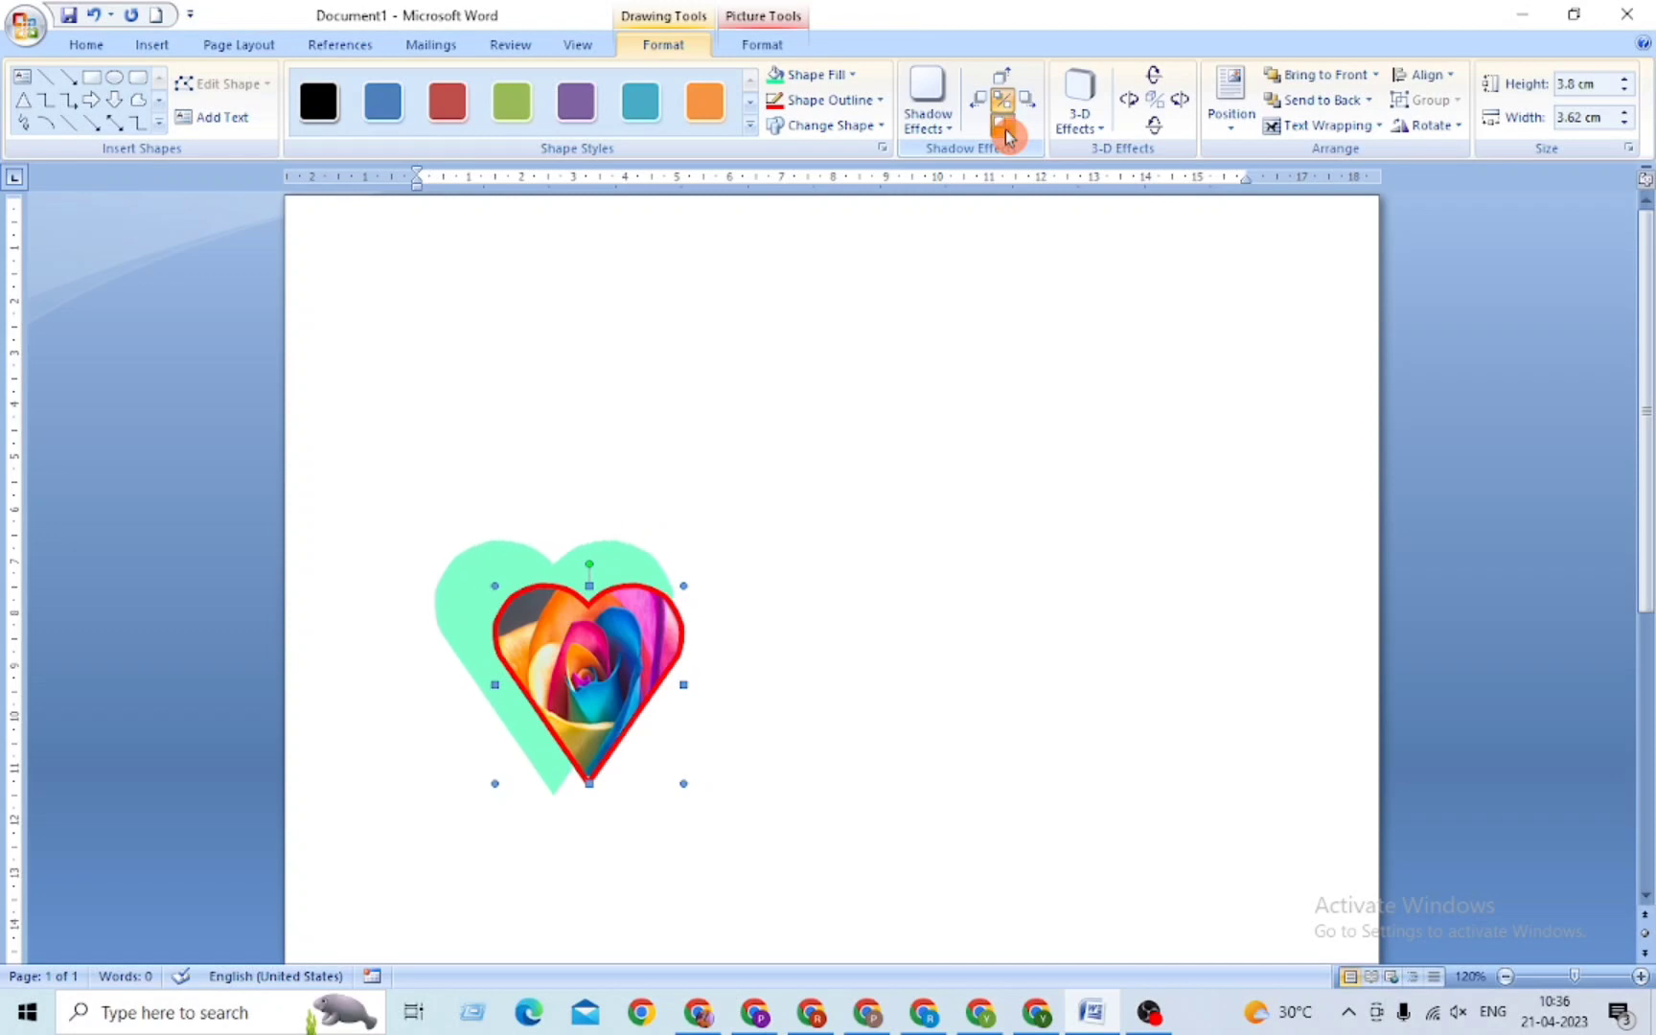
left_click(1005, 128)
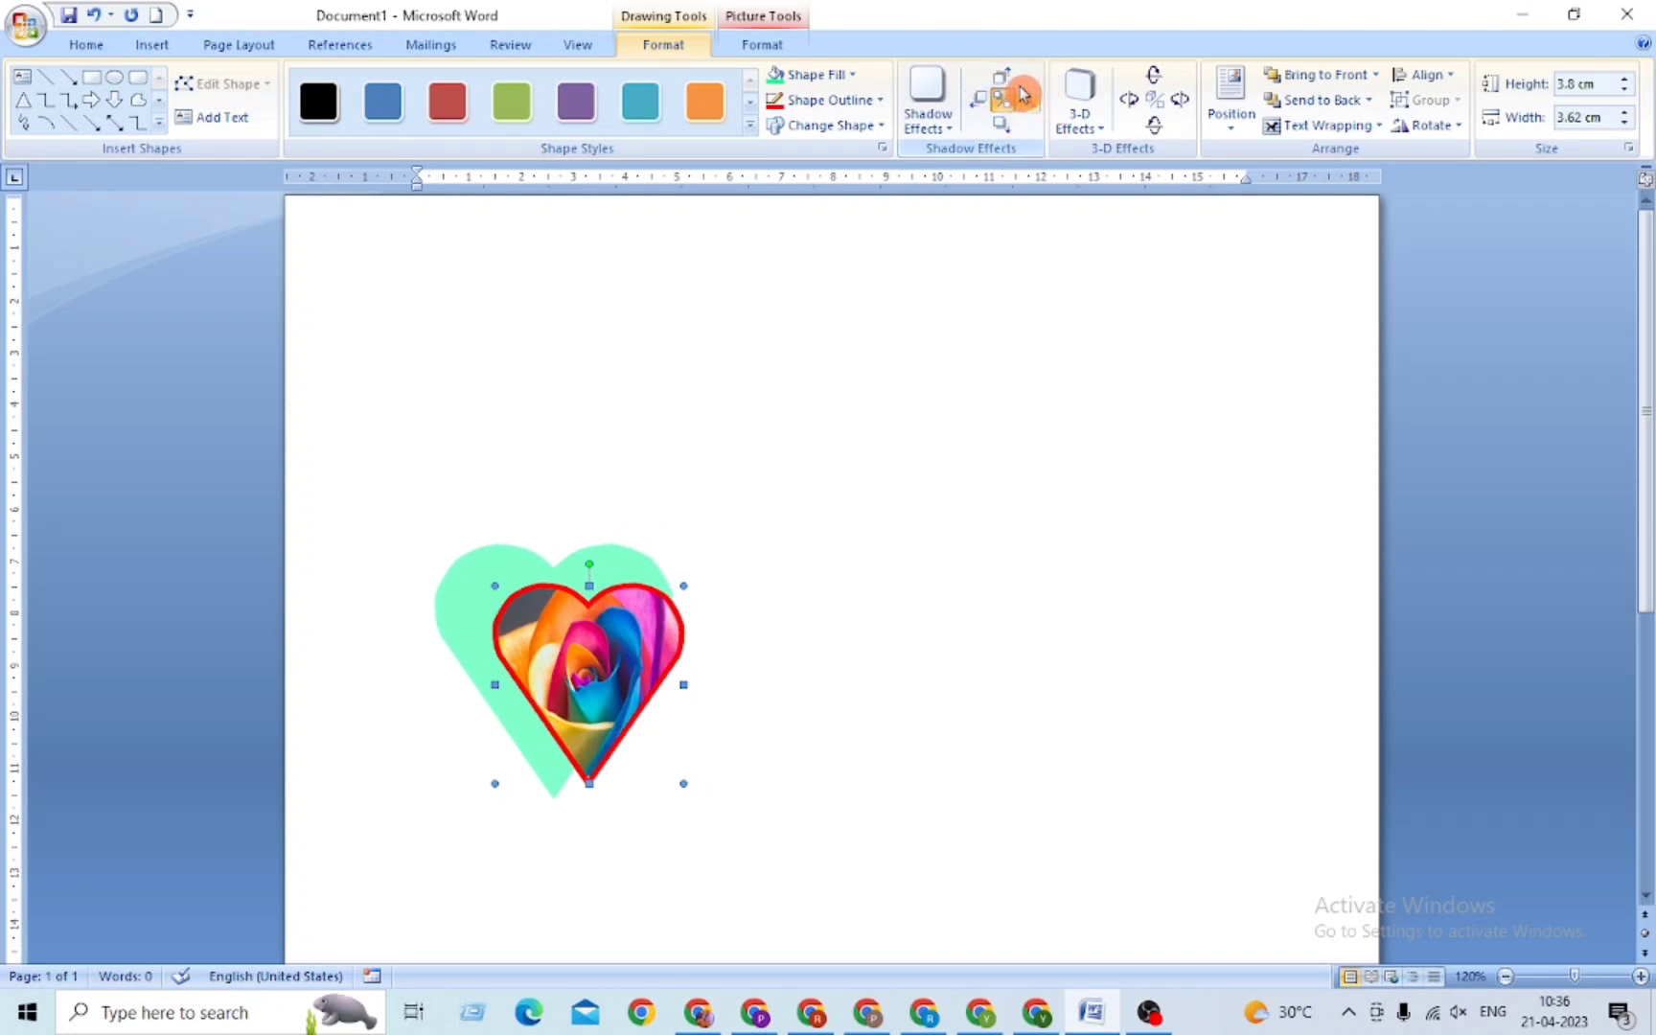
left_click(1004, 84)
left_click(1005, 85)
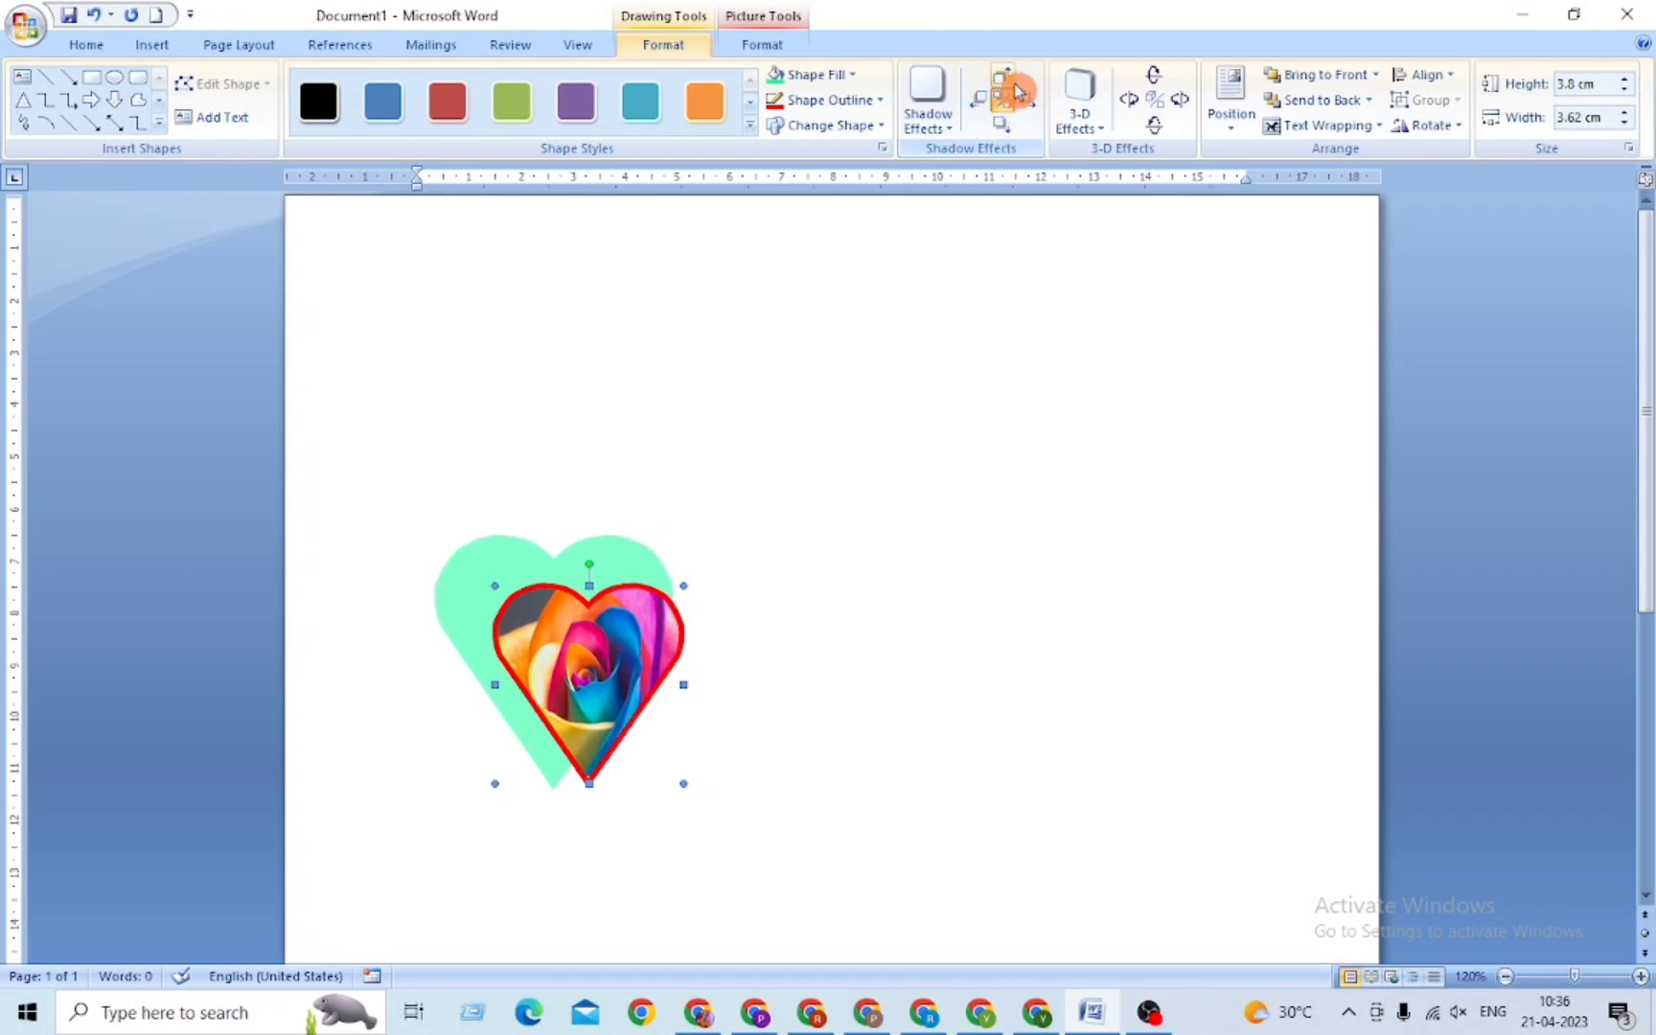
left_click(1029, 101)
left_click(1033, 109)
left_click(1033, 108)
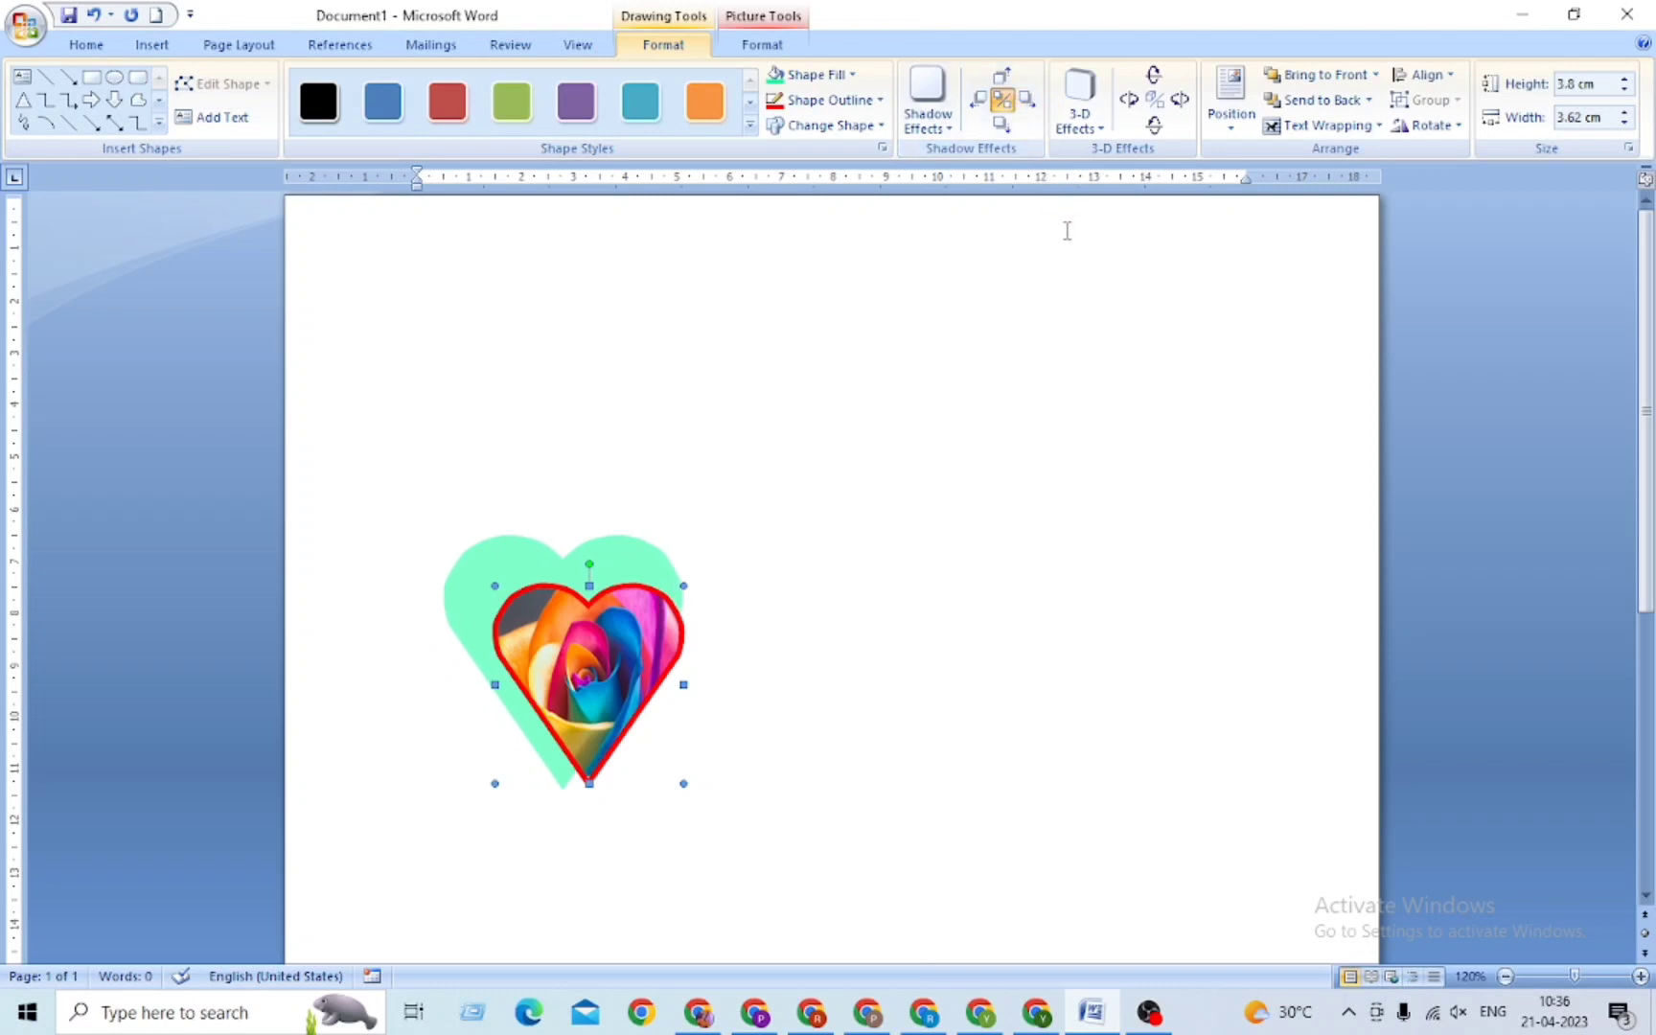
Step: Apply a Perspective 3-D effect to the heart and adjust its tilt downward
left_click(1081, 124)
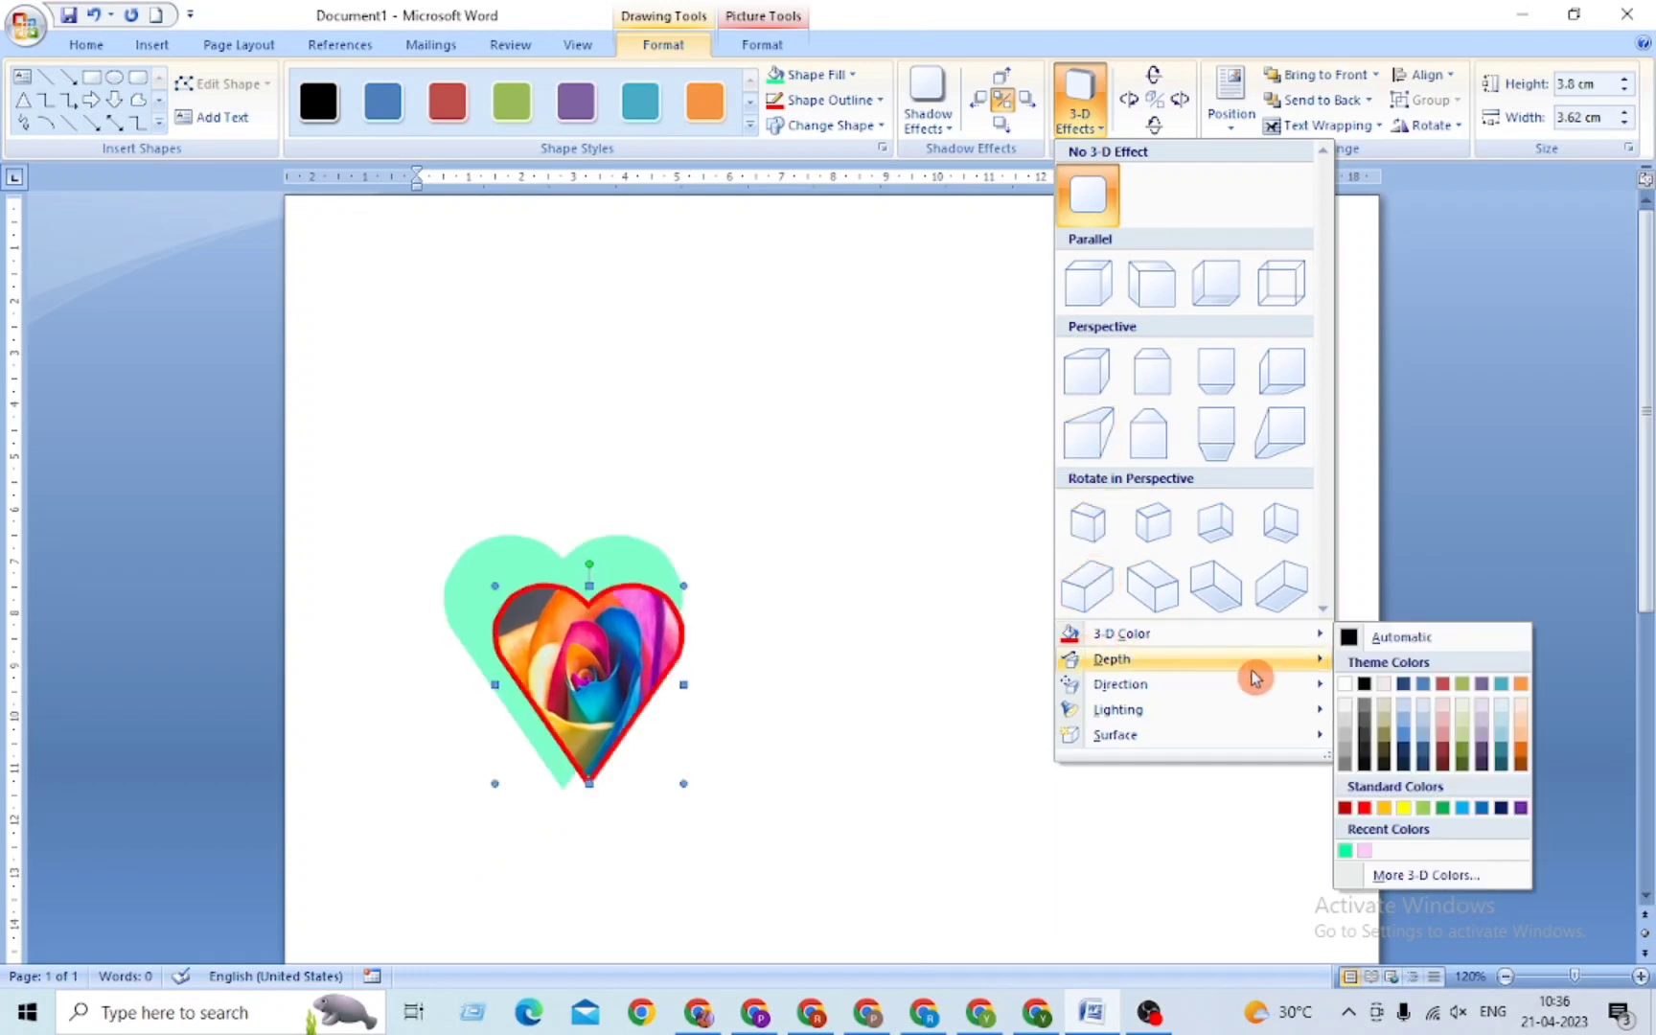
mouse_move(1121, 634)
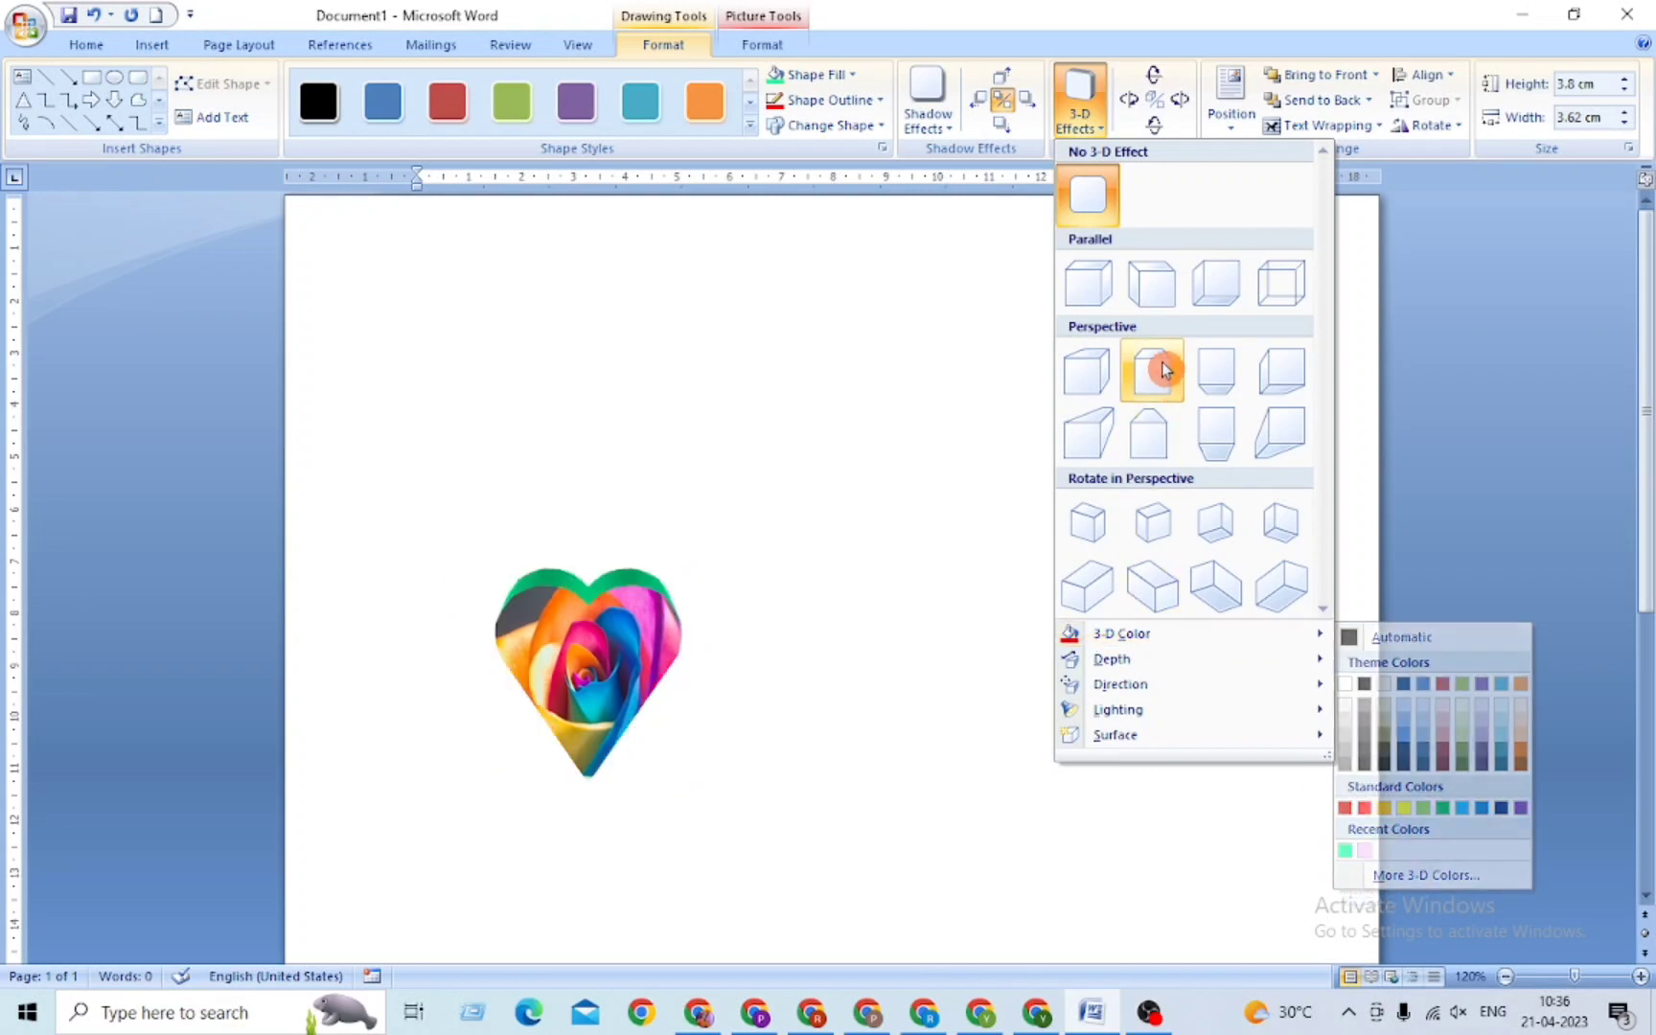
left_click(965, 347)
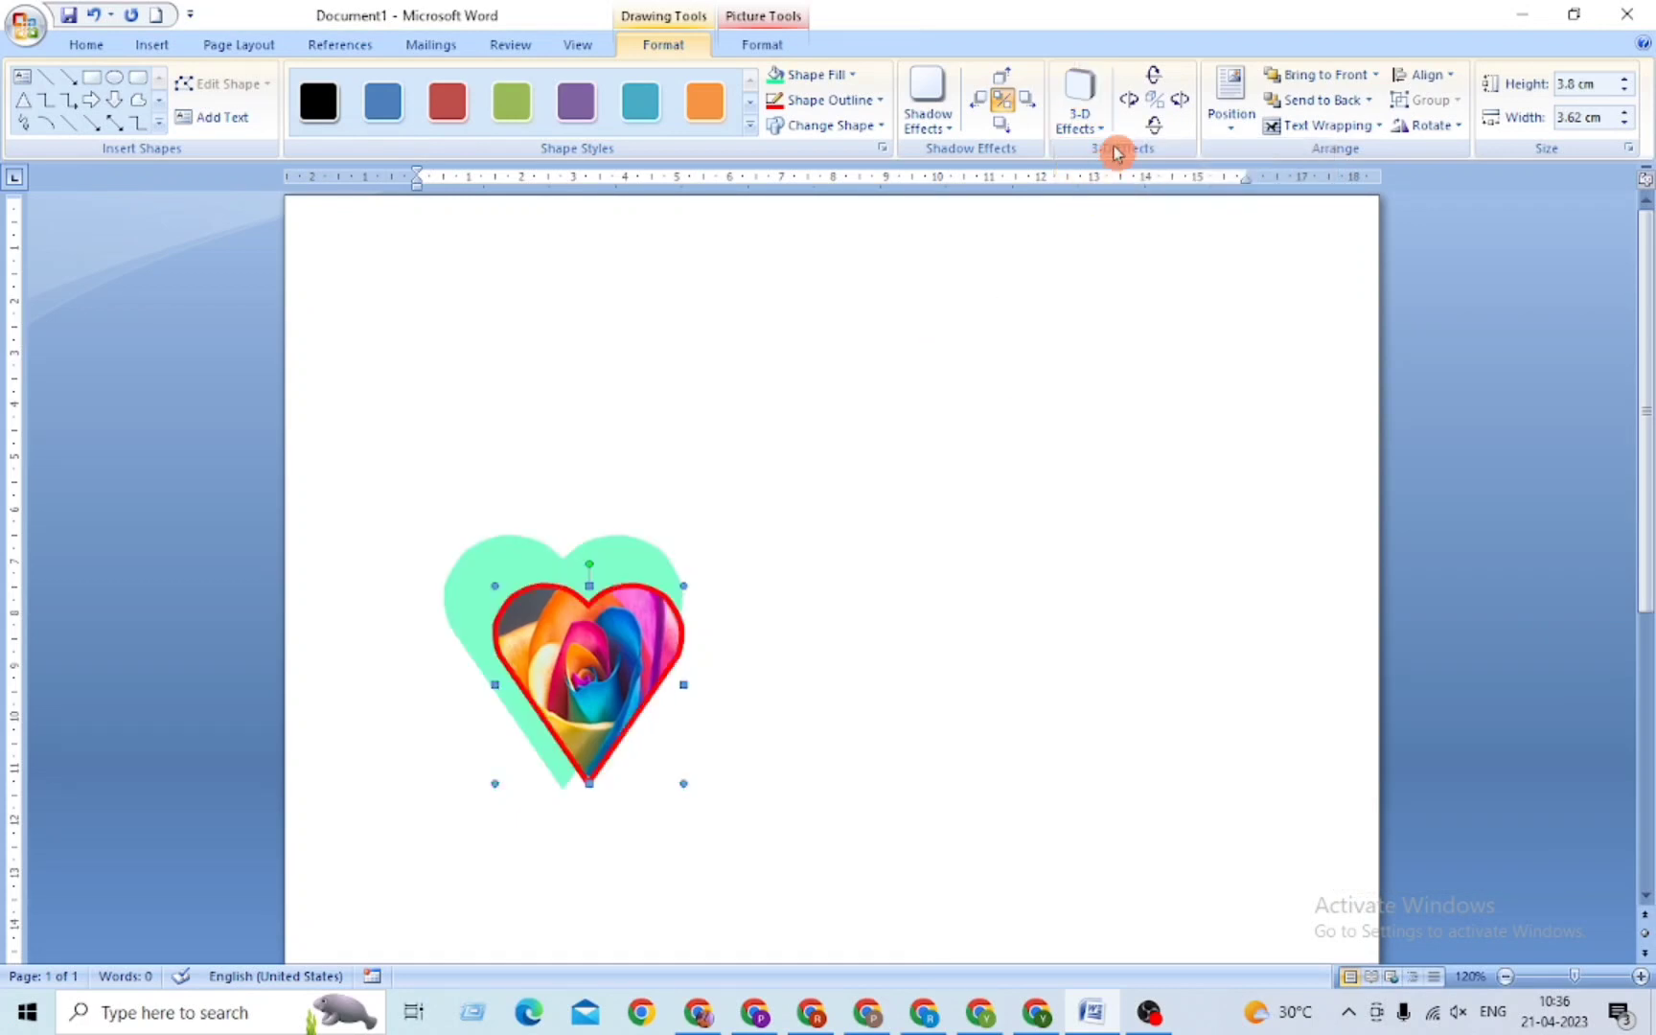
left_click(1177, 102)
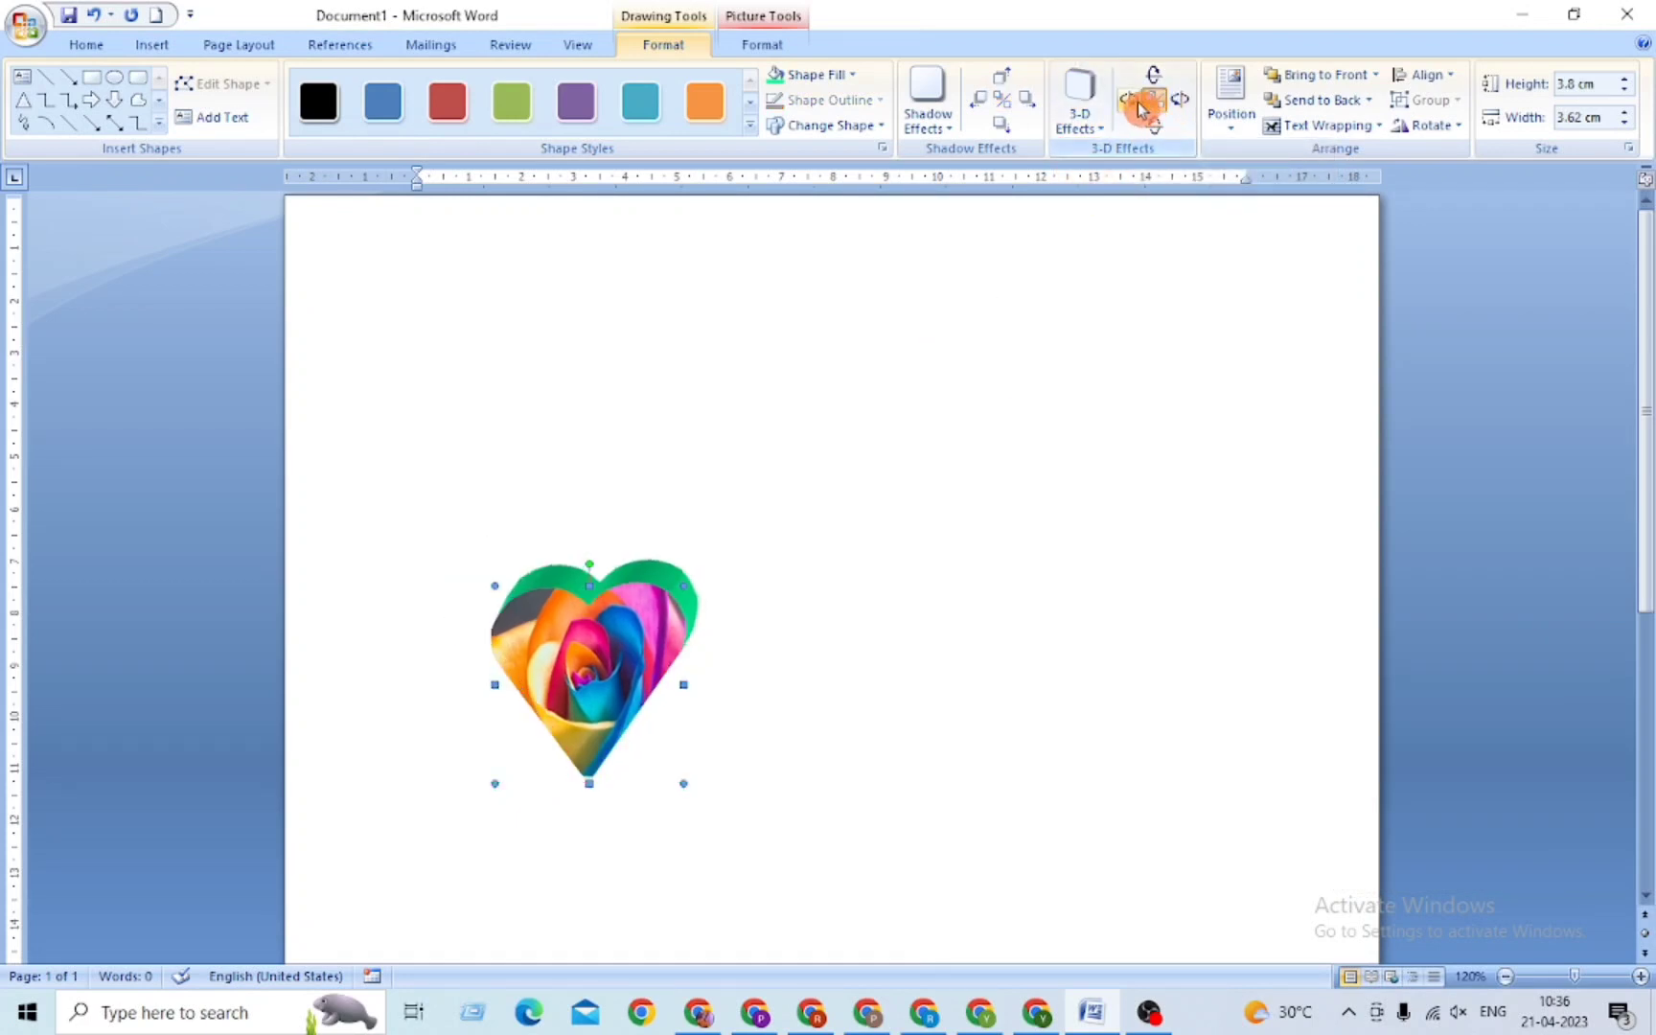
left_click(1131, 100)
left_click(1153, 81)
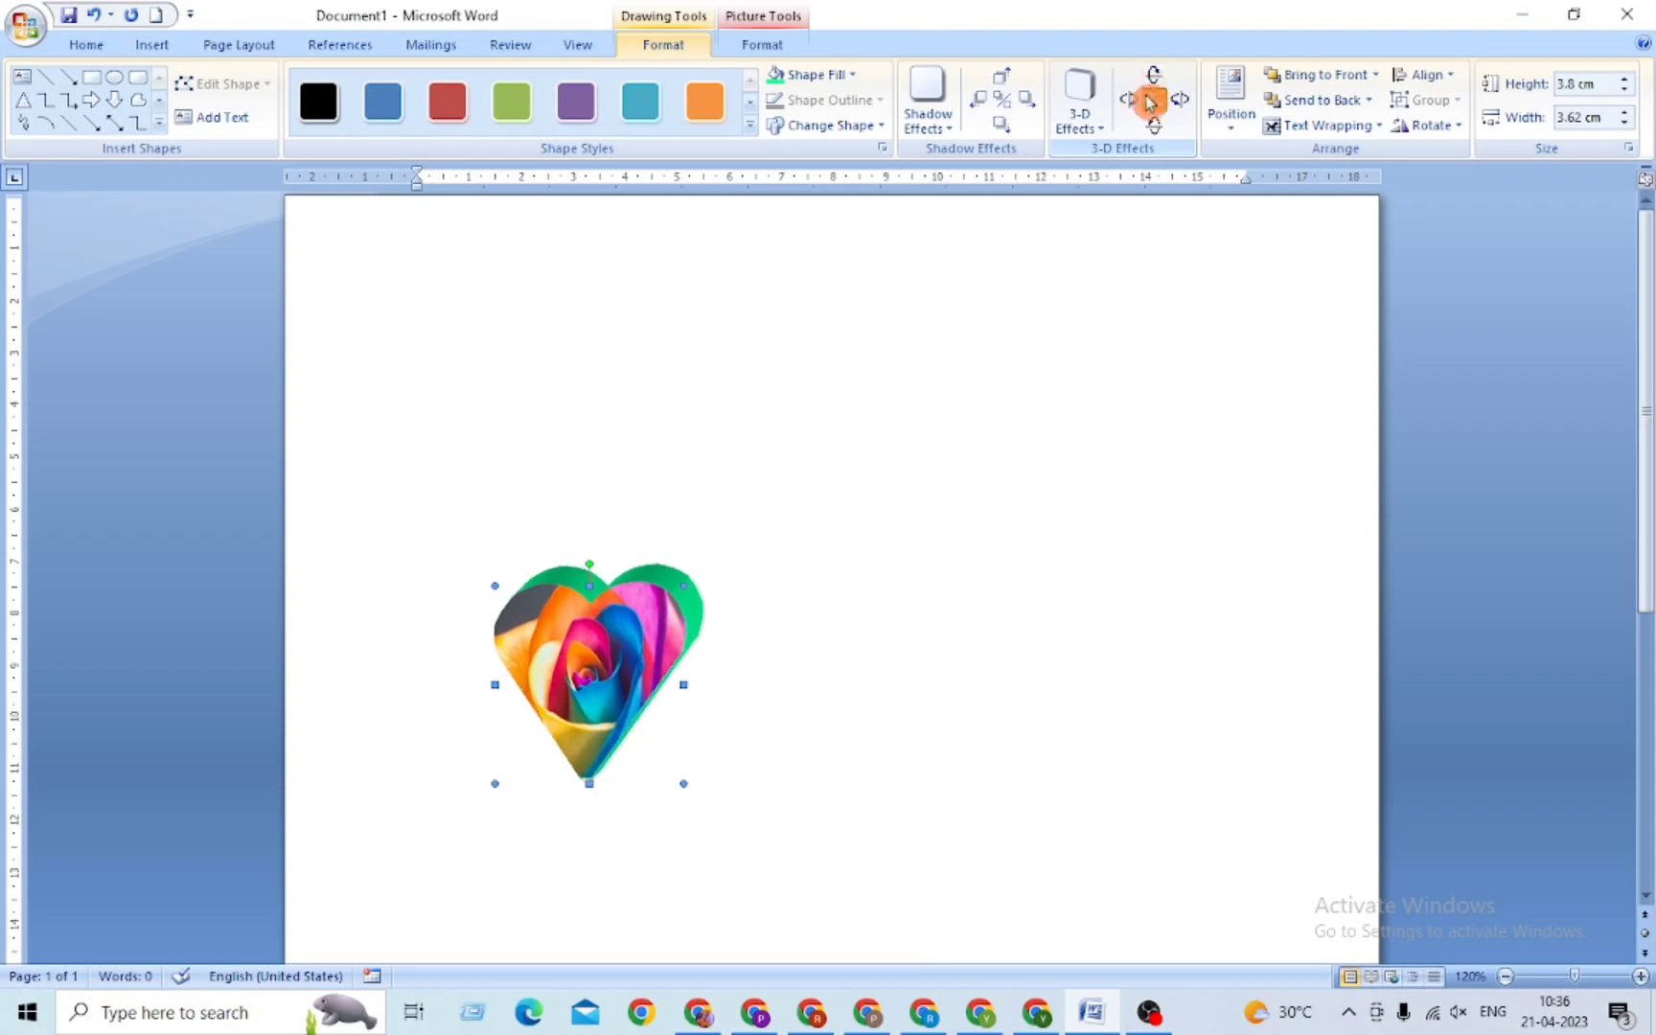
left_click(1156, 125)
left_click(1157, 124)
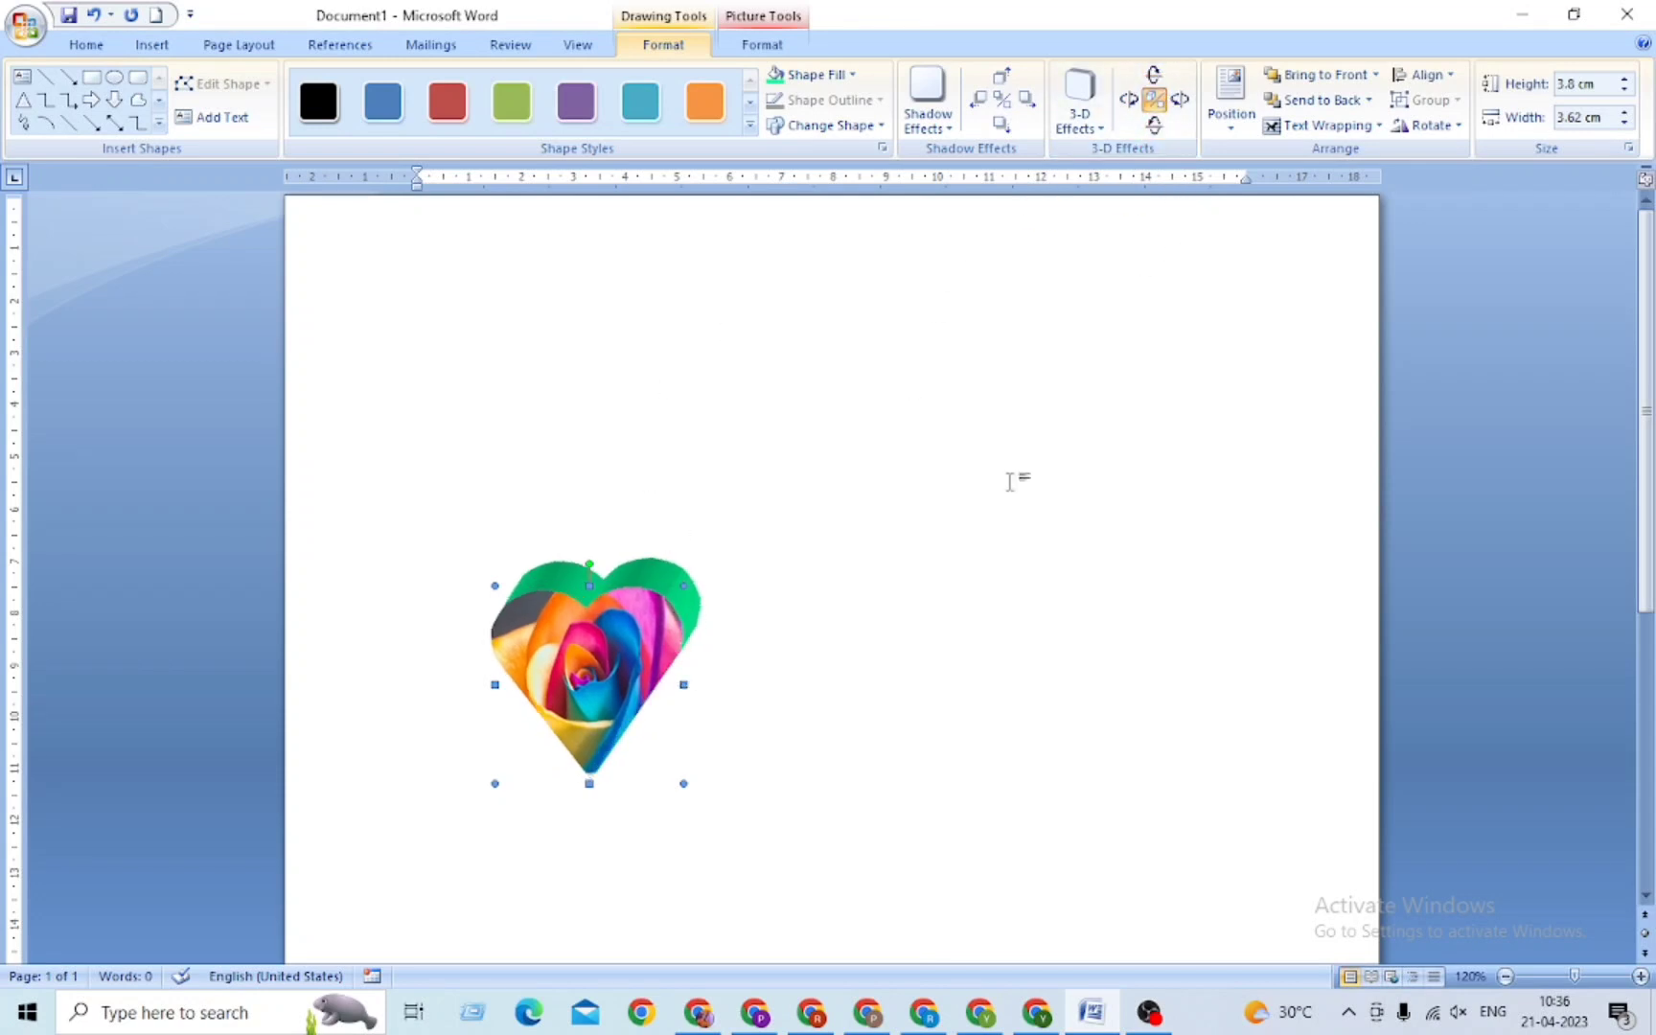
left_click(1230, 113)
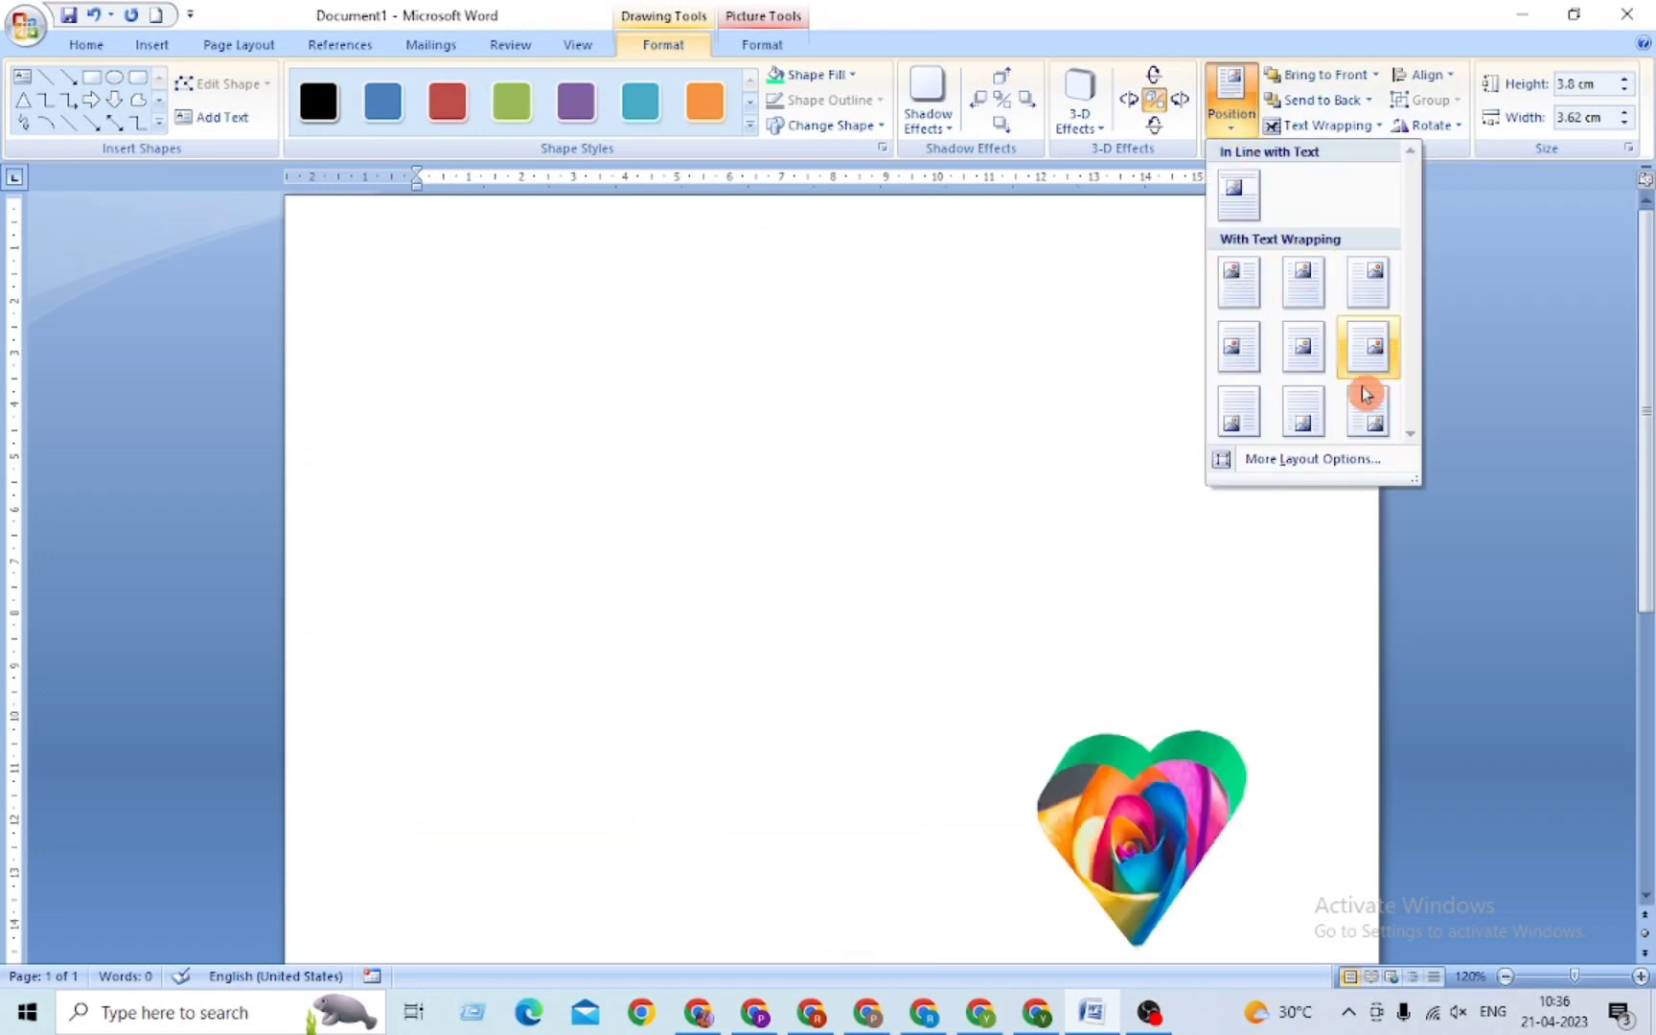
Step: Position the heart at Top Center with square text wrapping
left_click(1289, 292)
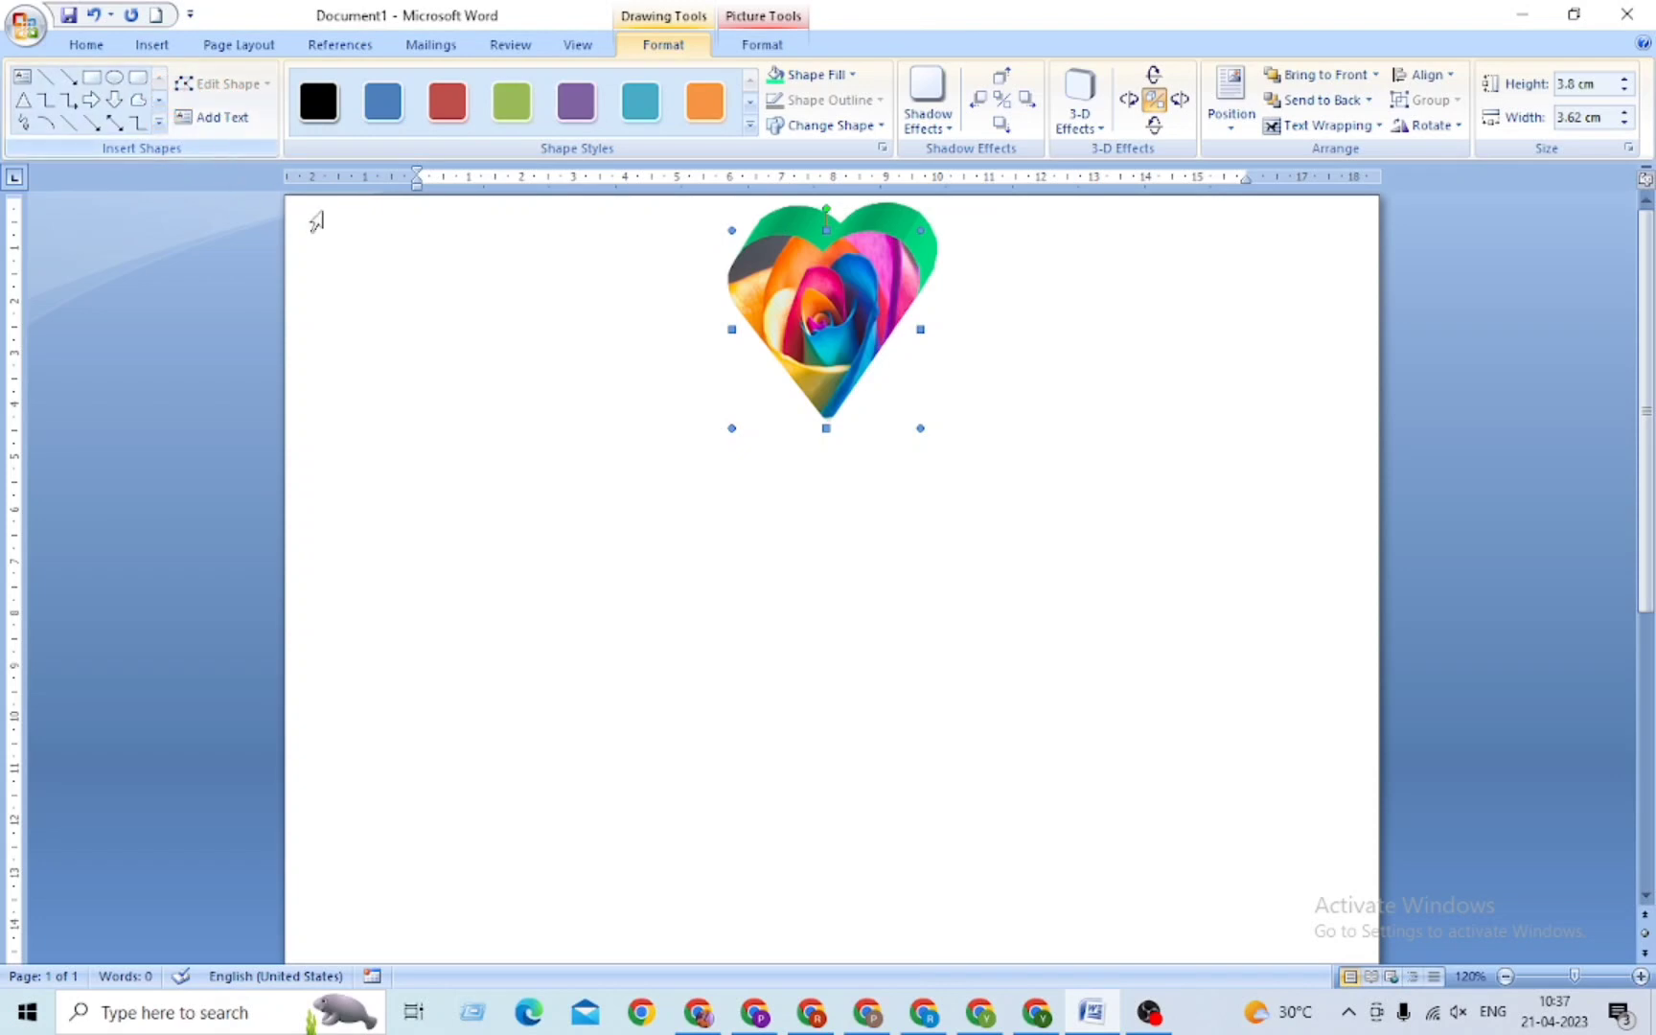
left_click(91, 77)
Step: Draw an empty rectangle left of the rose heart, then enlarge the heart to about 9 × 7 cm
mouse_move(476, 381)
left_mouse_down()
mouse_move(538, 534)
mouse_move(723, 700)
mouse_move(655, 531)
left_mouse_up()
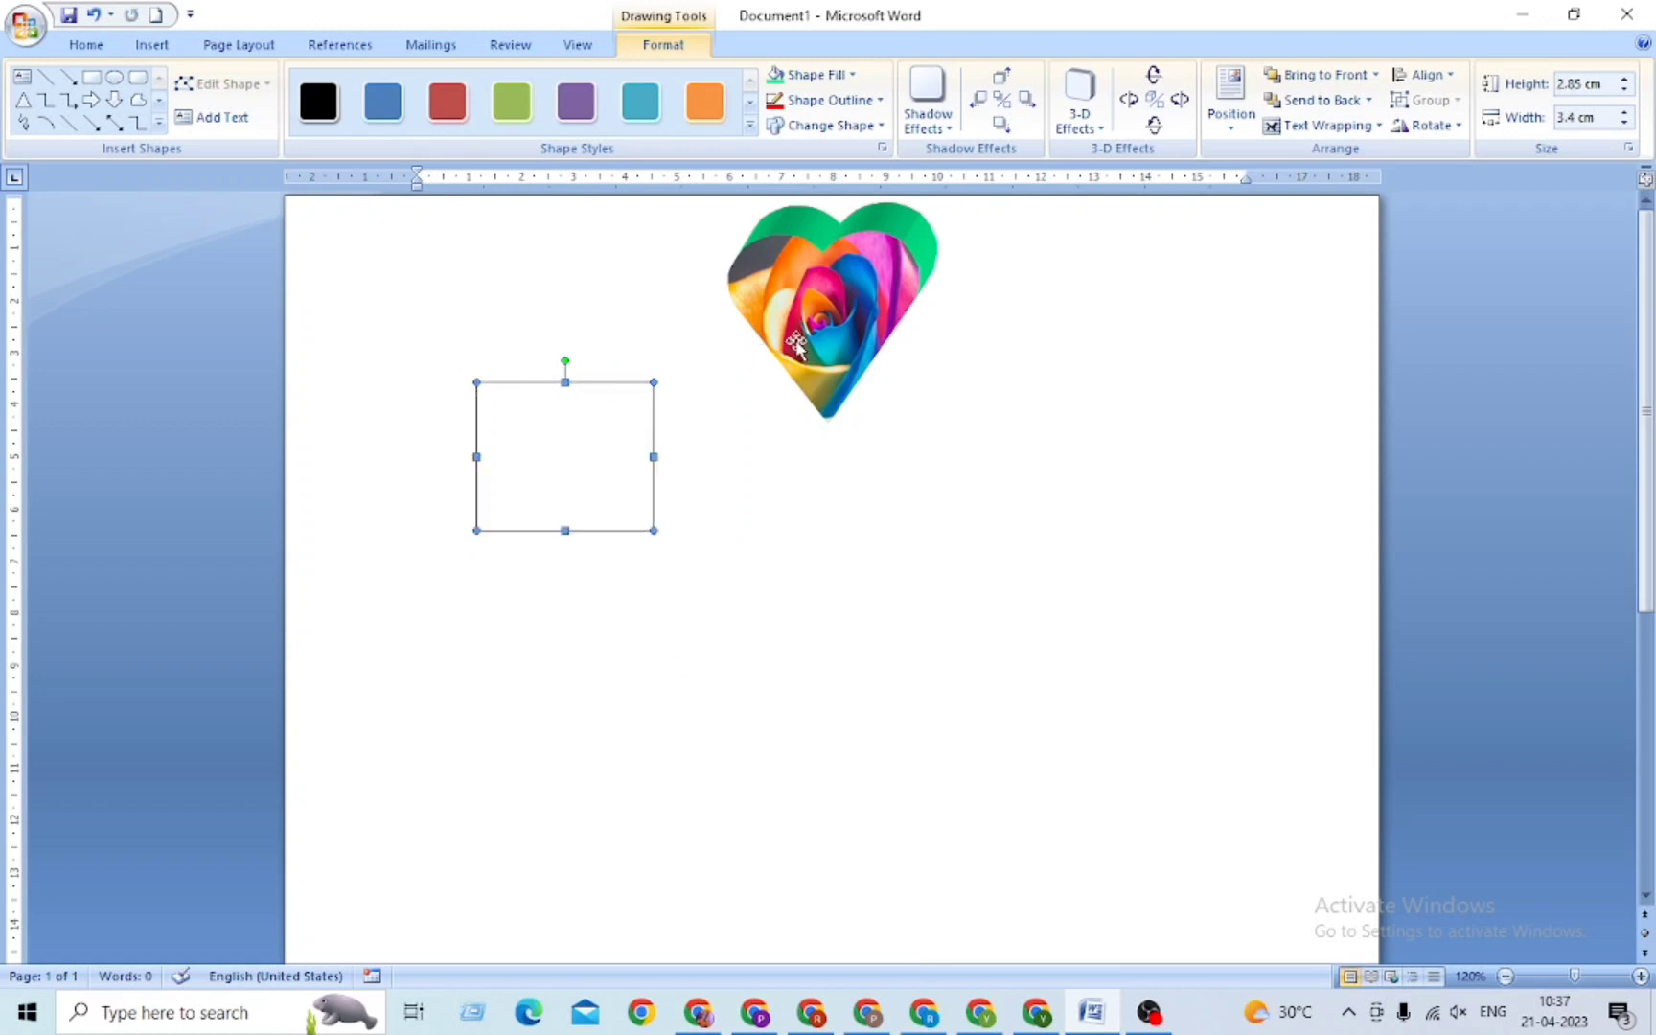
left_click(834, 307)
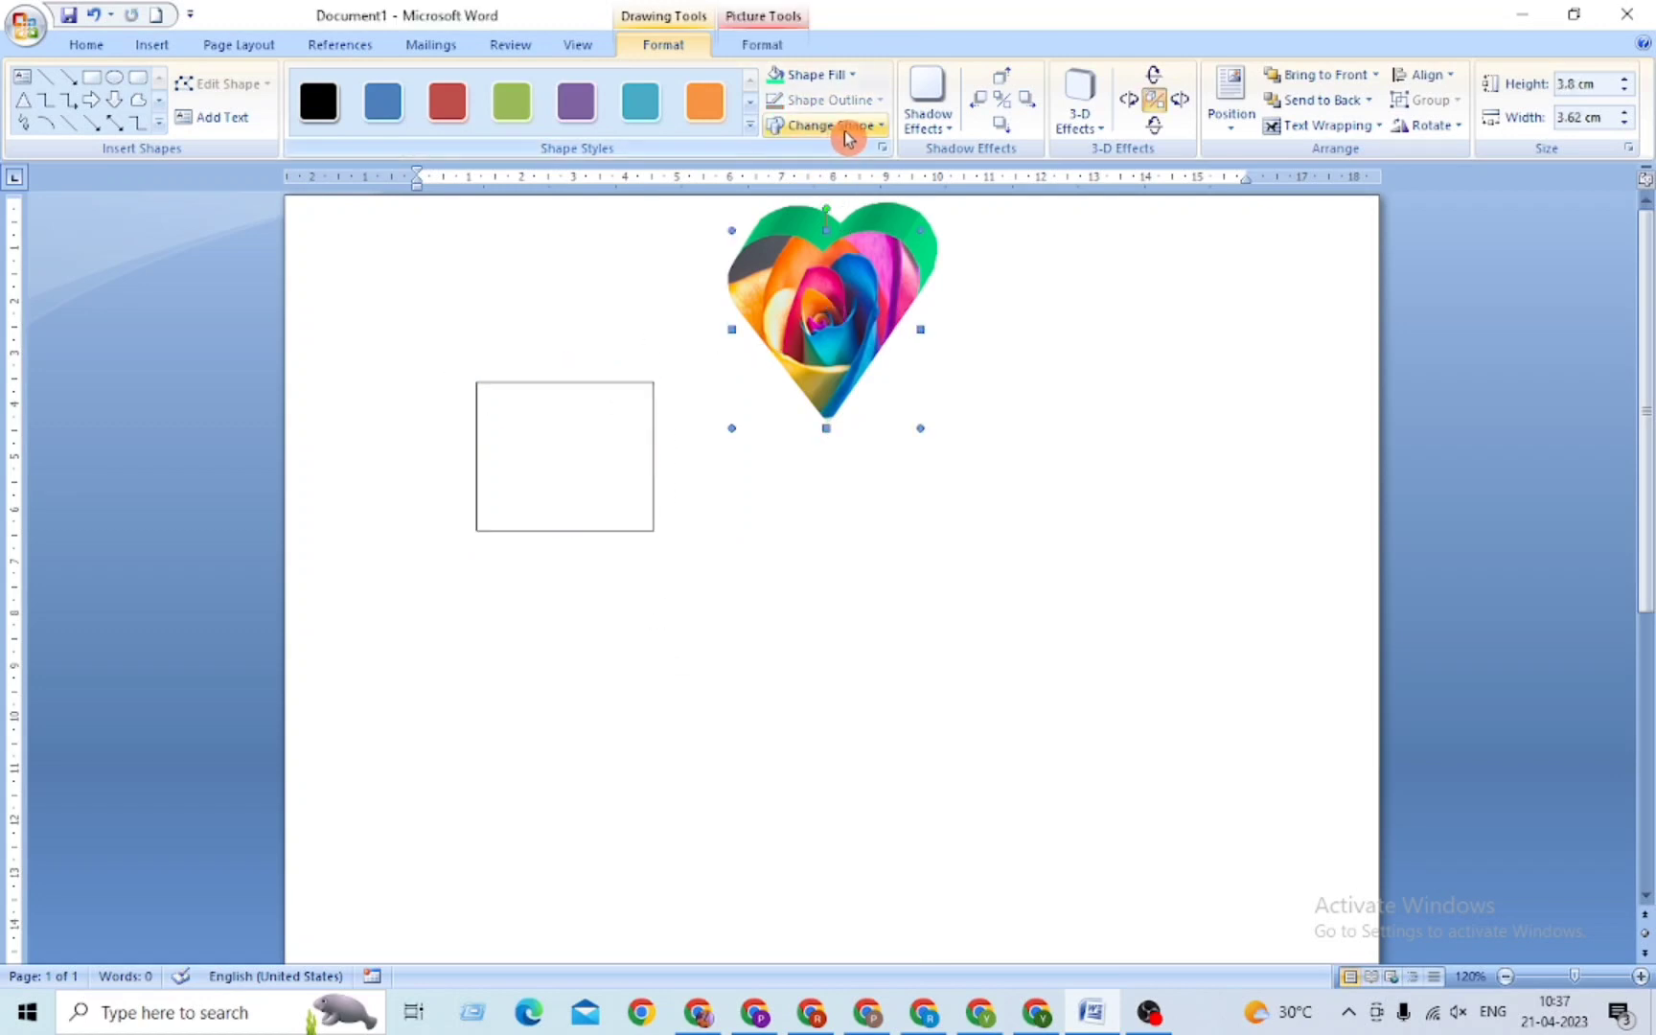
left_click(29, 121)
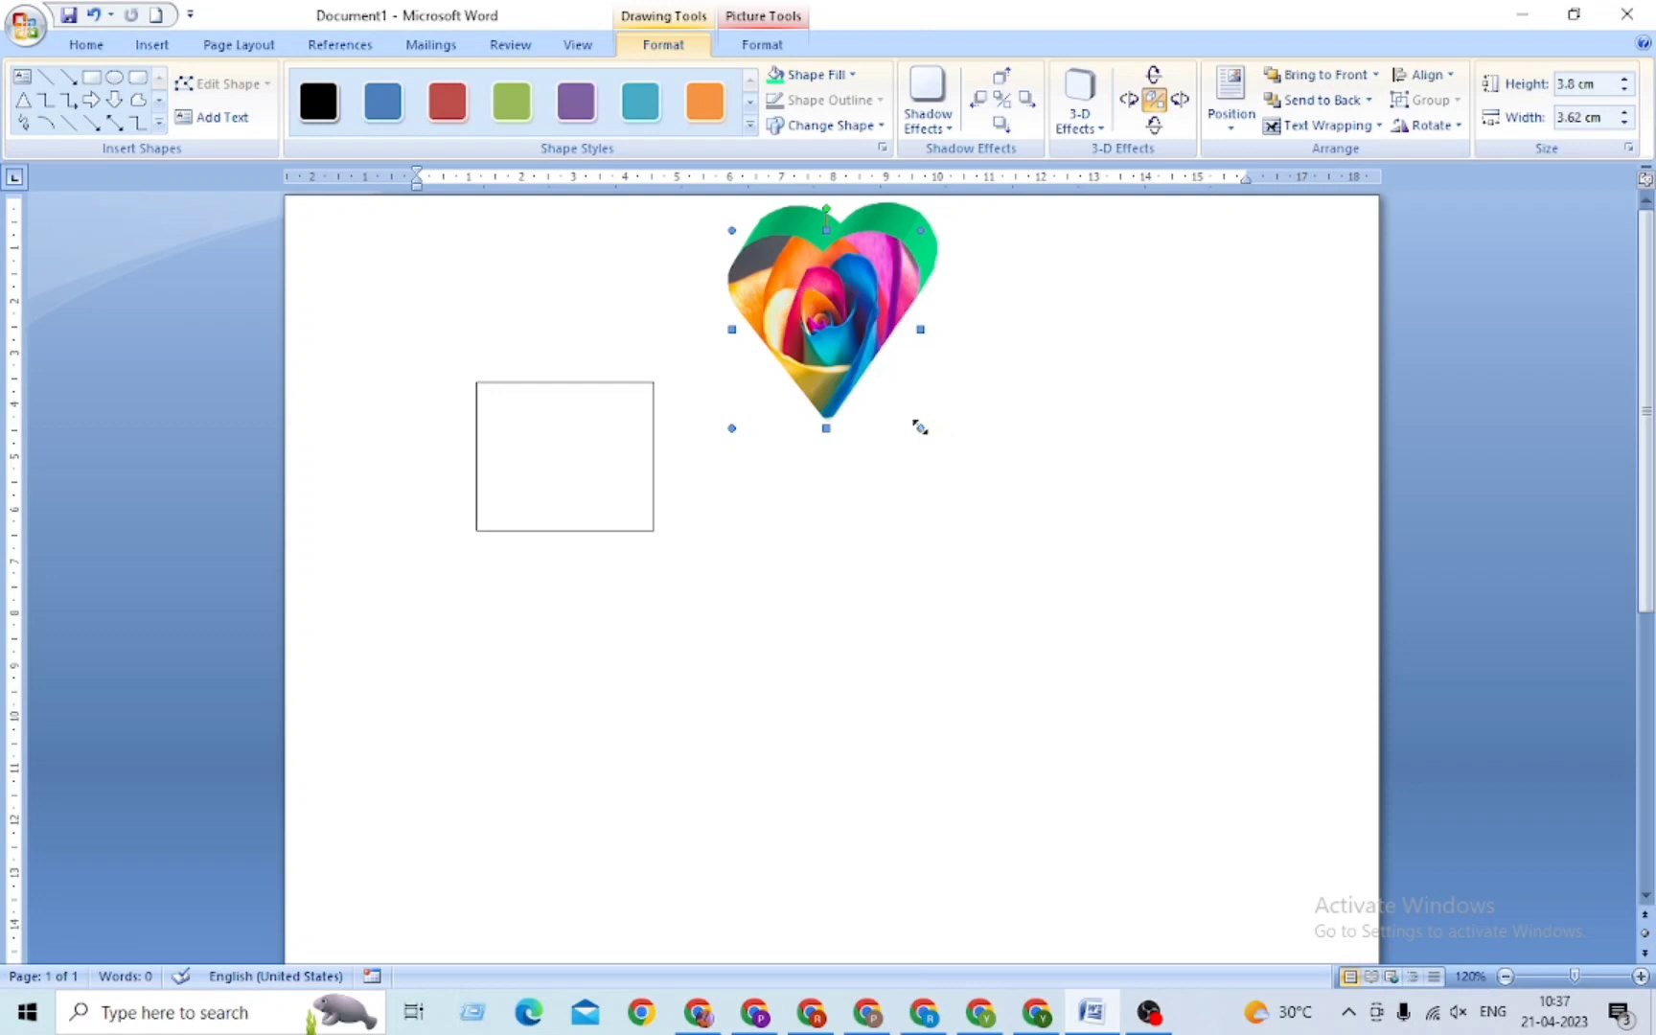
left_click_drag(920, 427, 1091, 705)
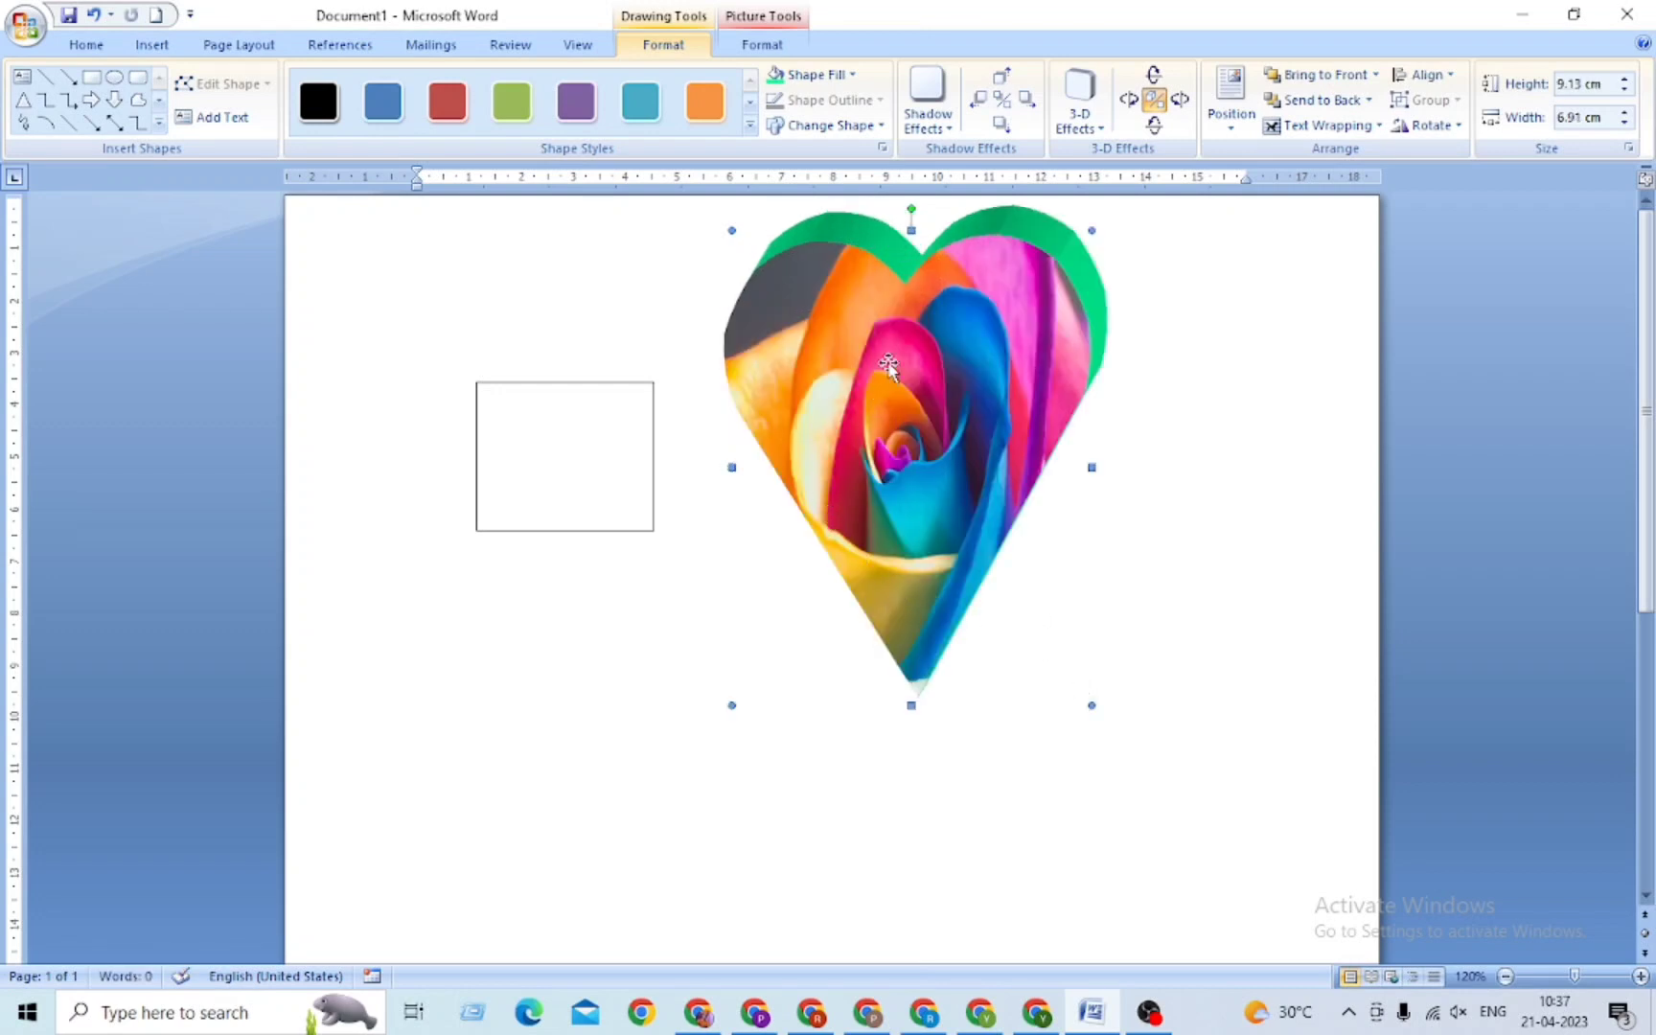
Step: Use Add Text on the rose heart so it can hold a typed name
right_click(887, 366)
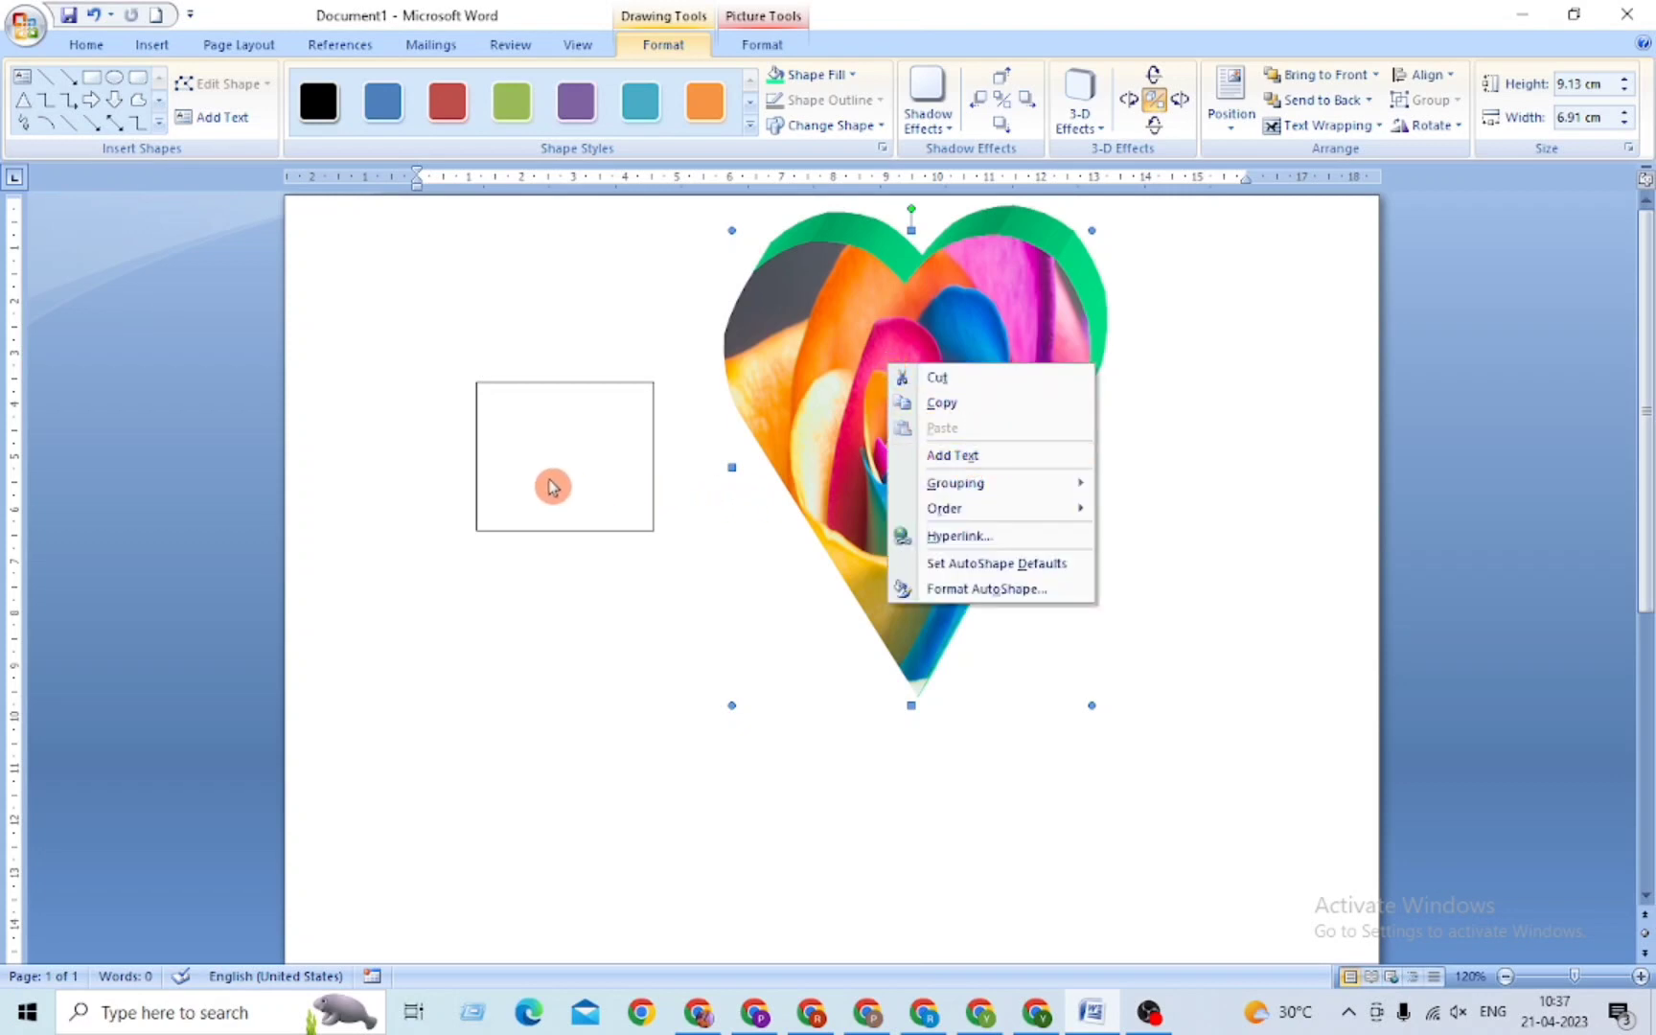
left_click(948, 457)
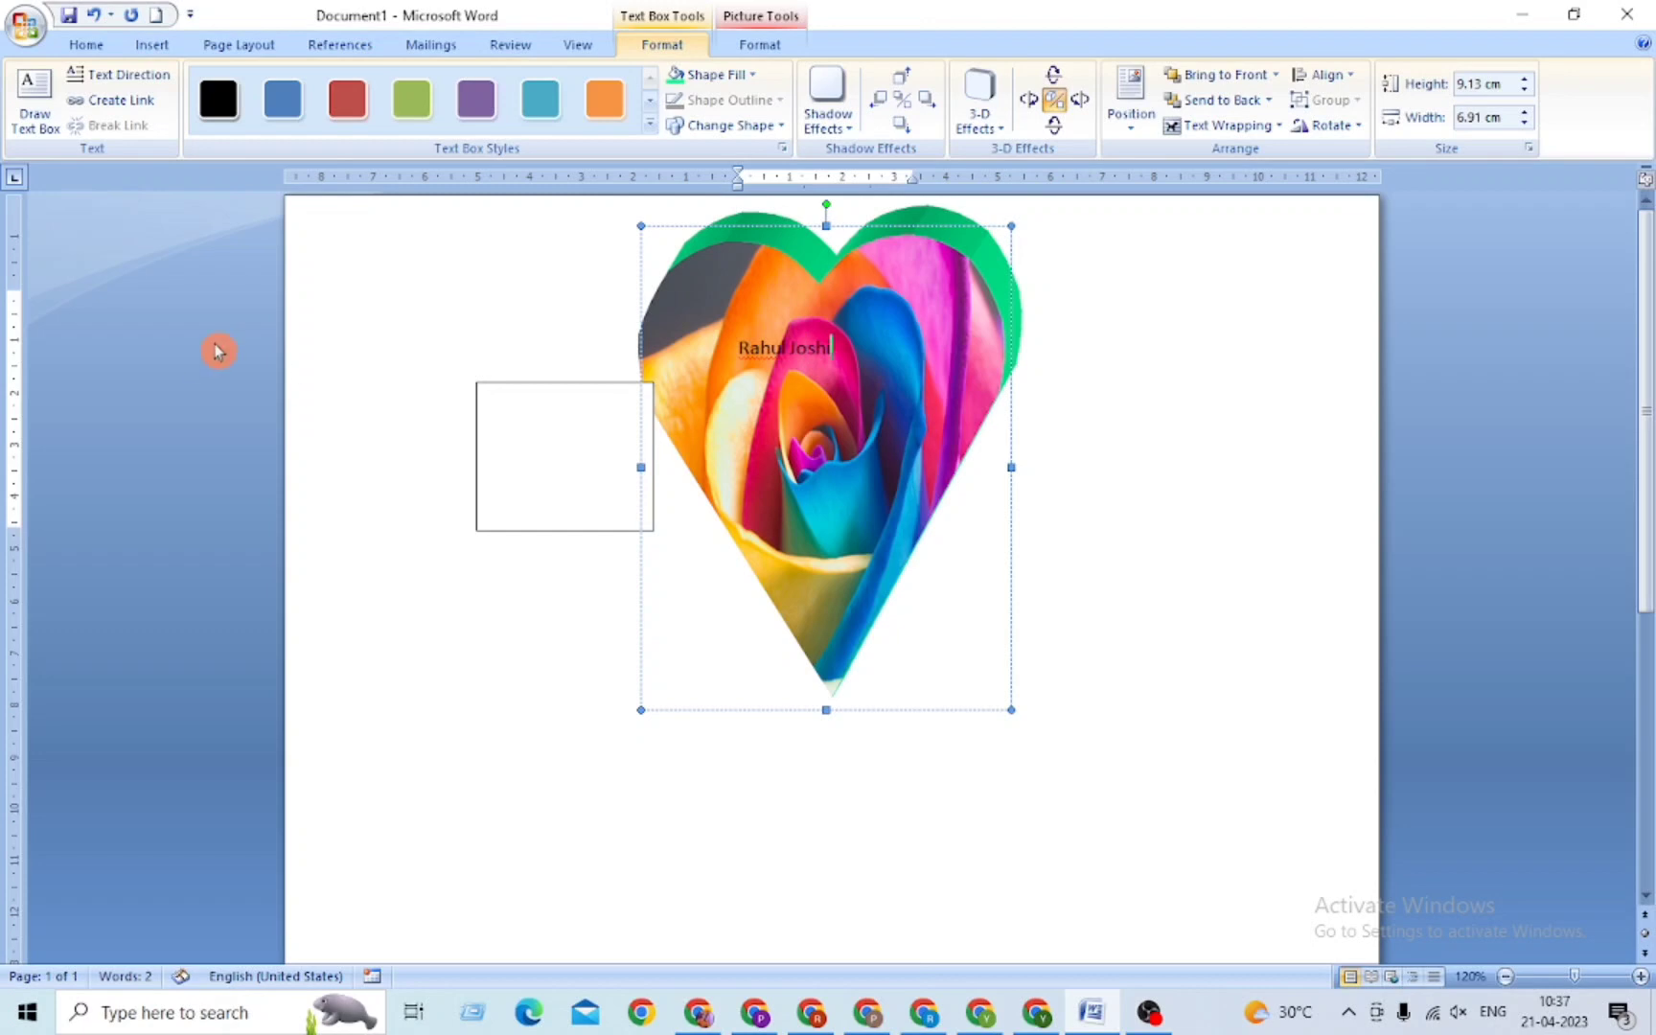
Step: Make the name inside the heart 36 pt and yellow
left_click_drag(857, 355, 643, 335)
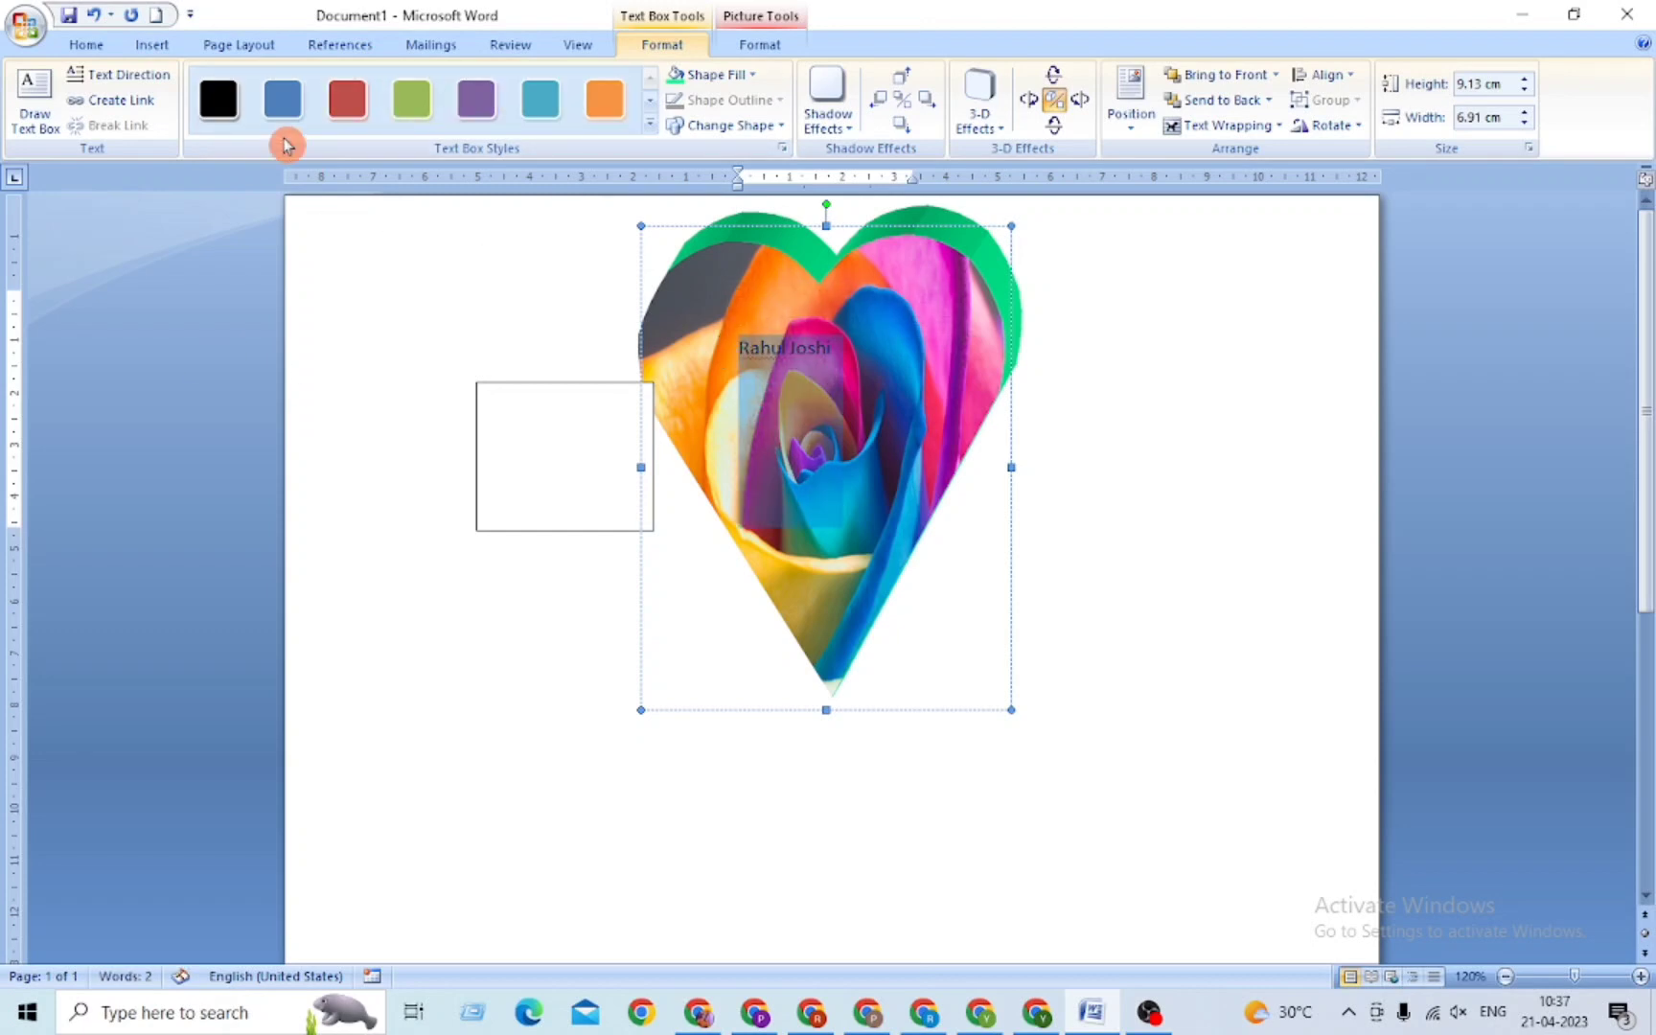
left_click(91, 47)
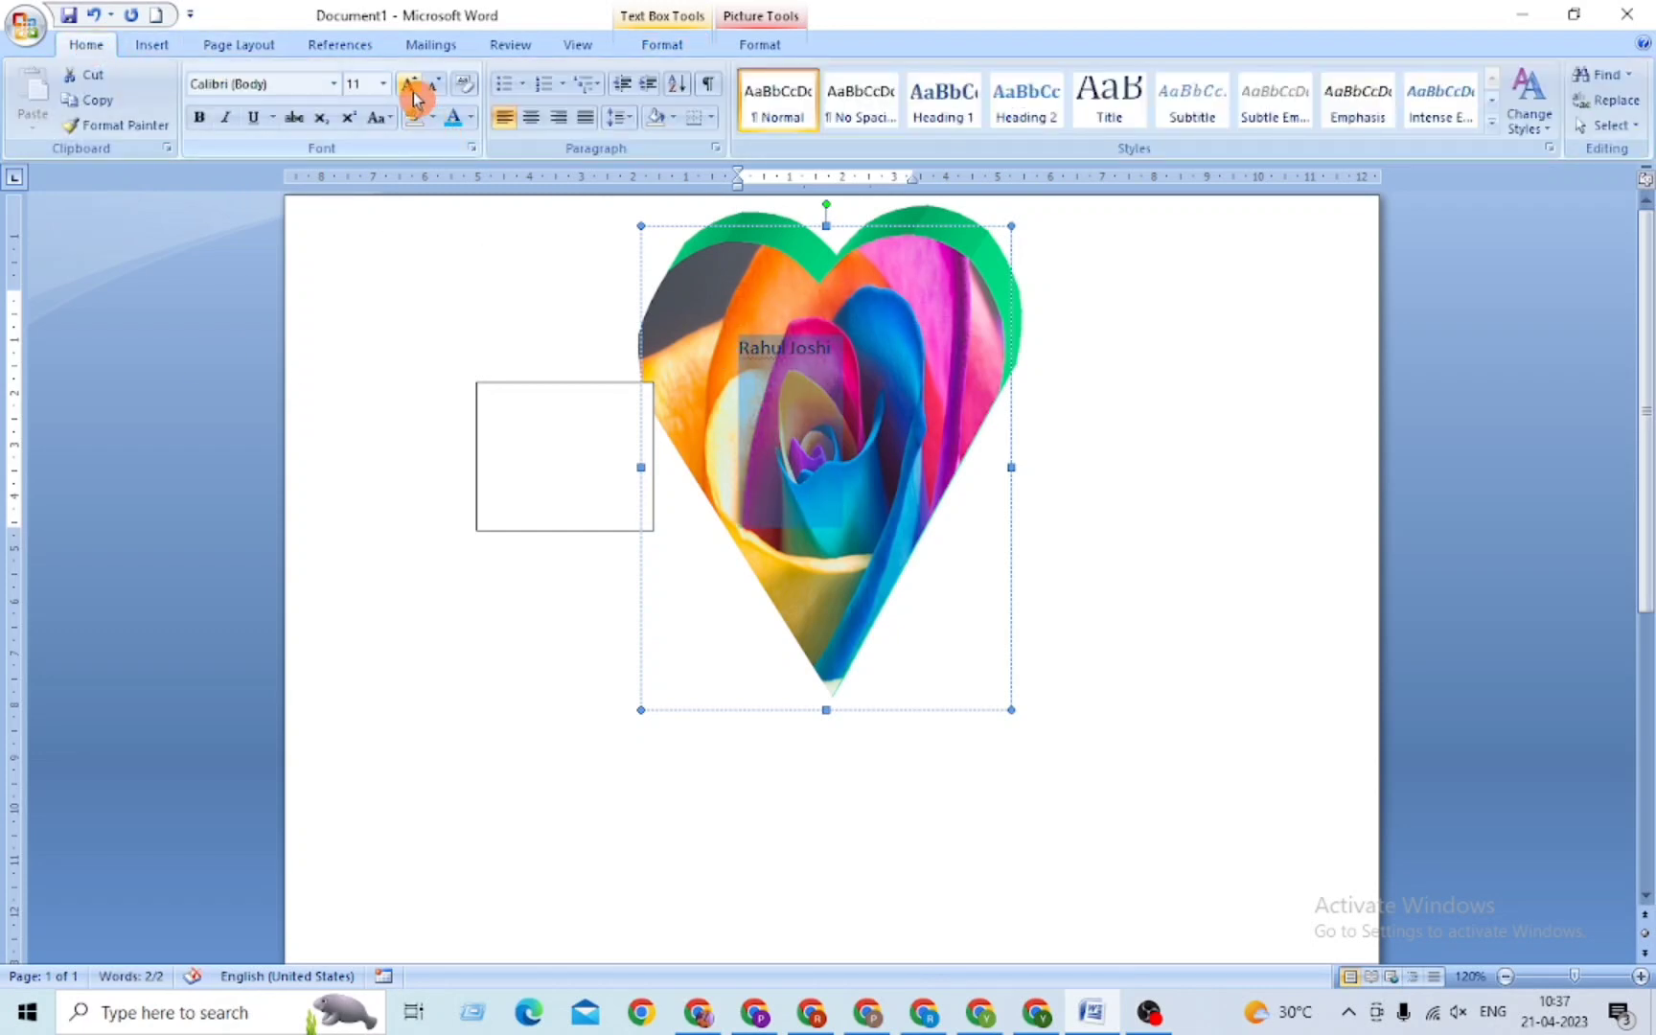
left_click(383, 83)
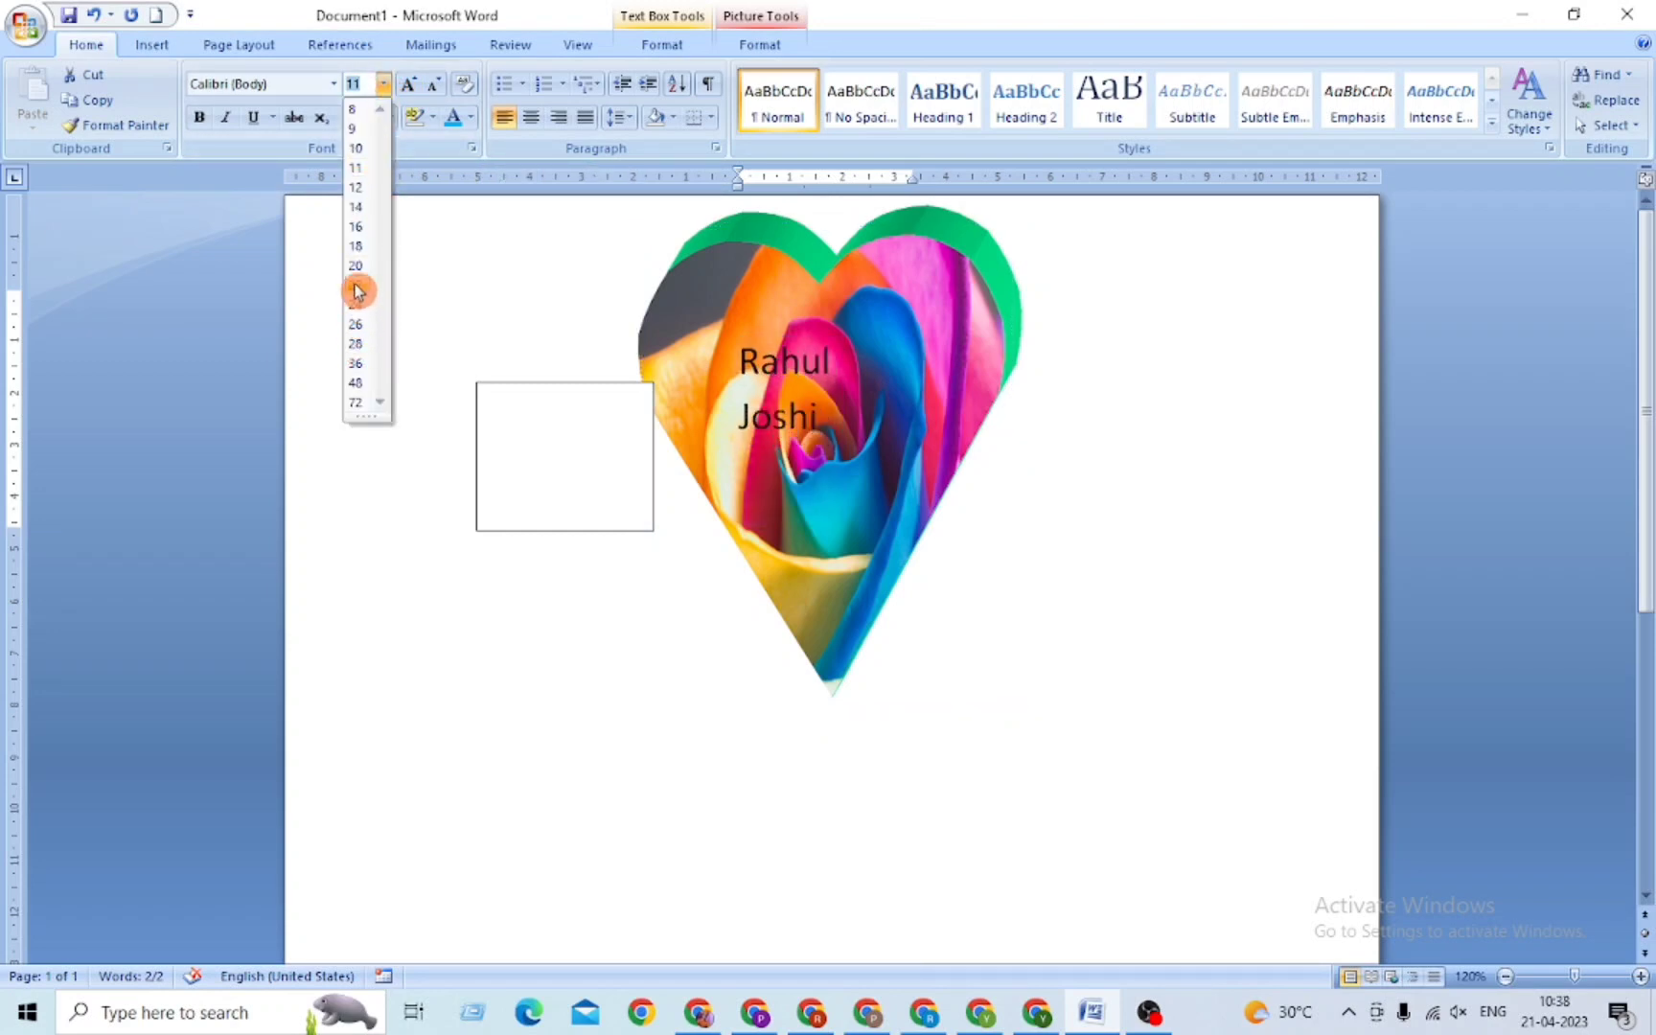
left_click(356, 363)
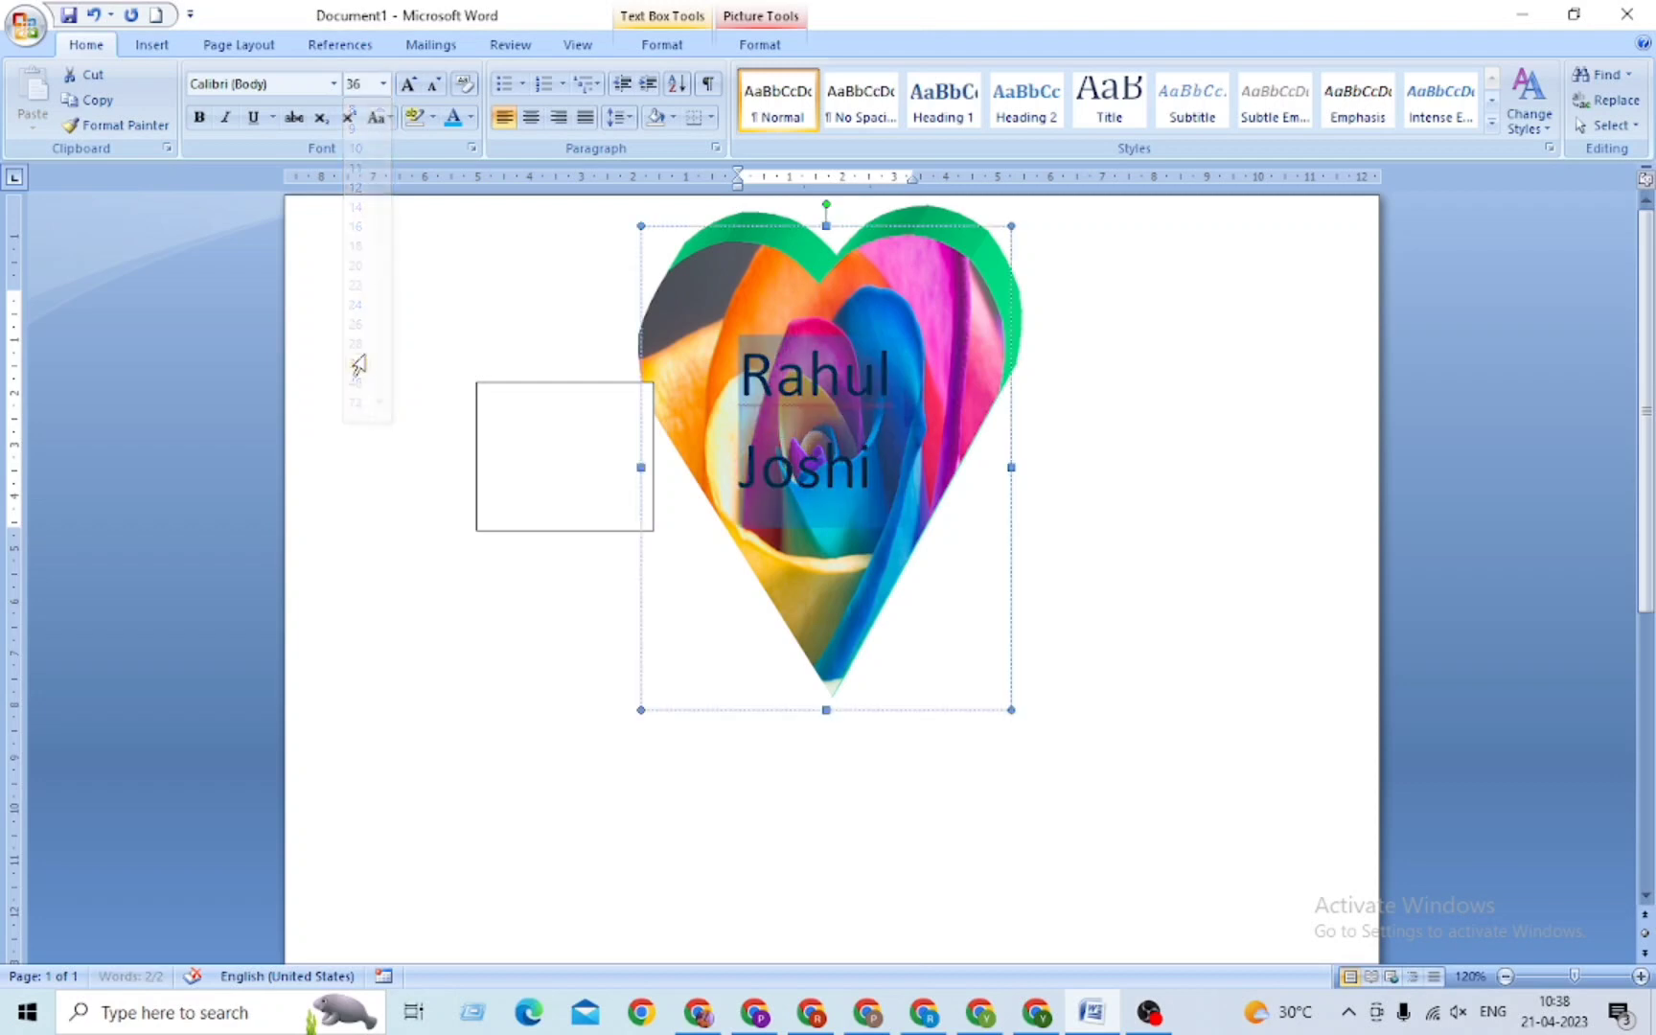
left_click(472, 117)
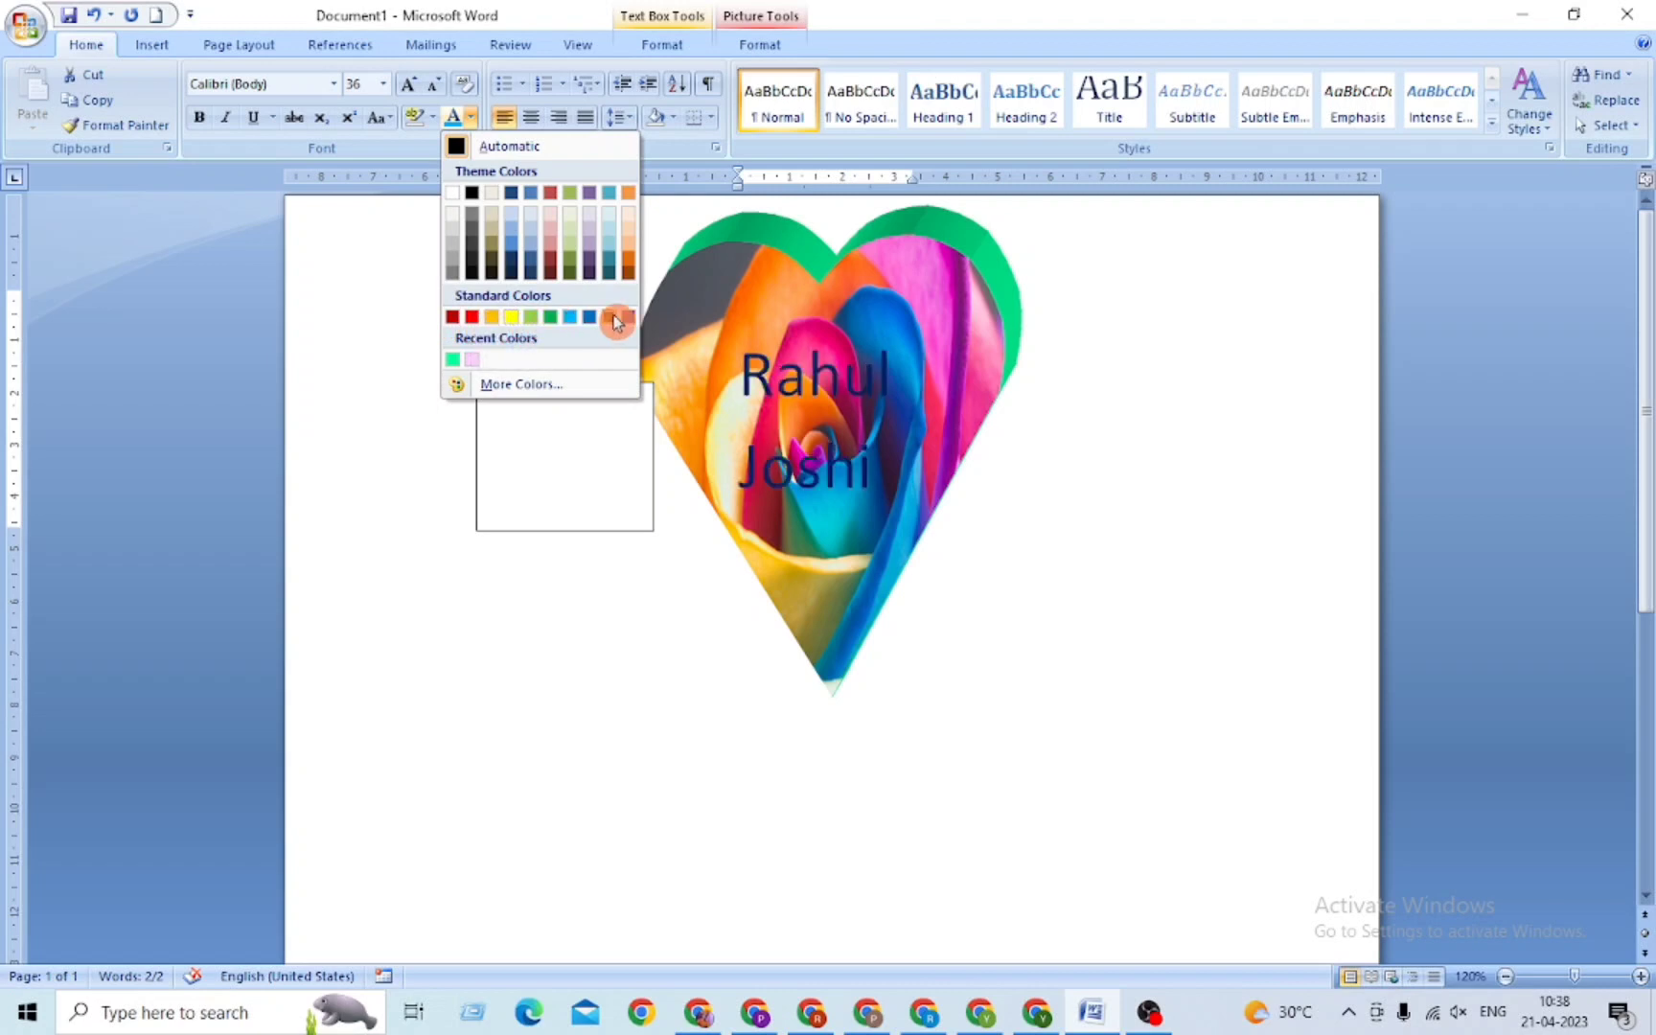
left_click(517, 319)
Step: Reselect the heart's name, then move the empty rectangle lower on the page
key("Up")
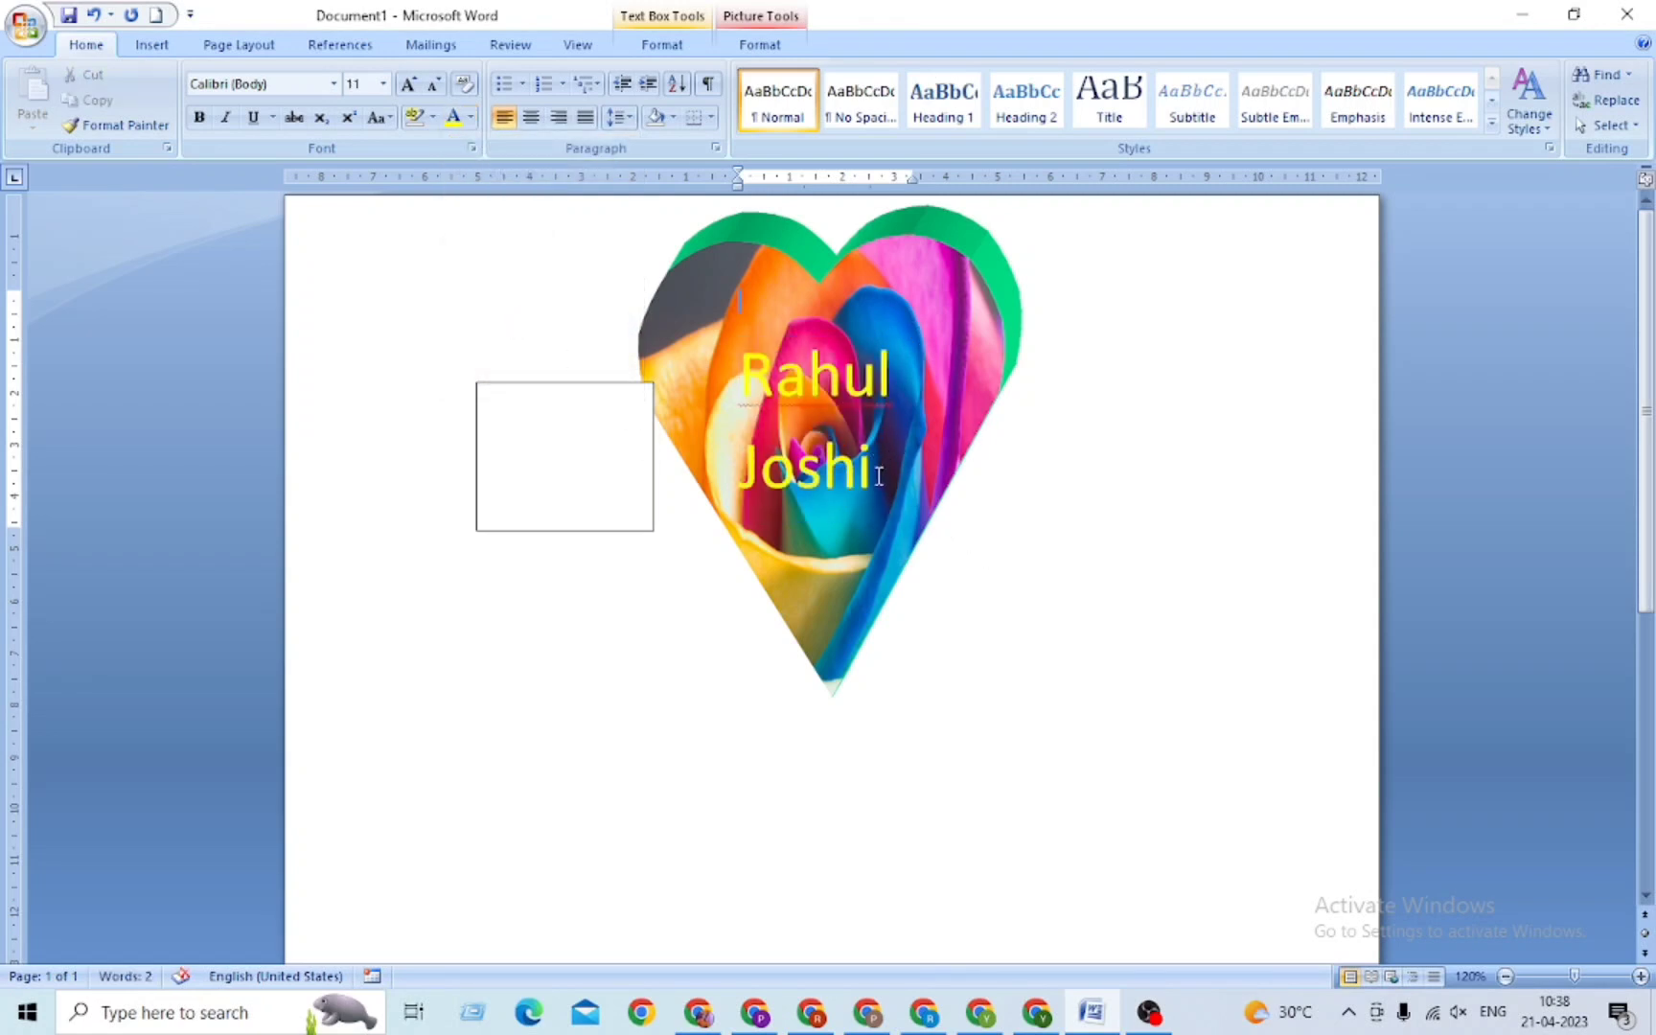
left_click_drag(879, 477, 740, 349)
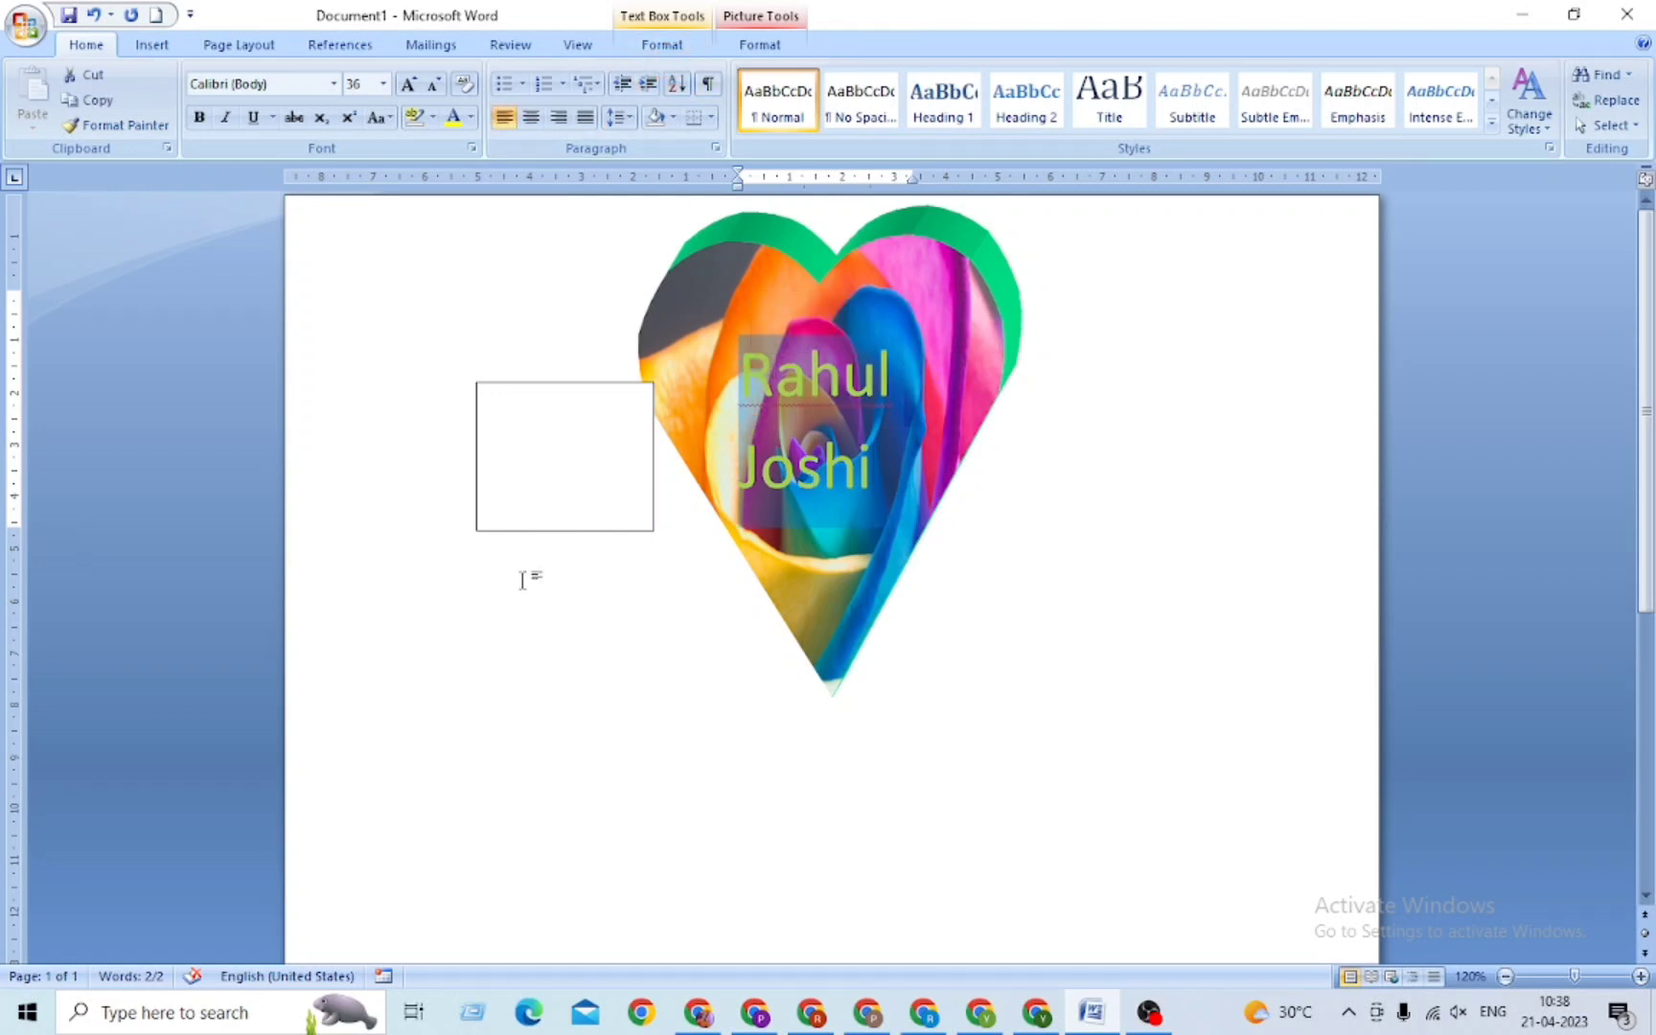
left_click_drag(571, 489, 556, 709)
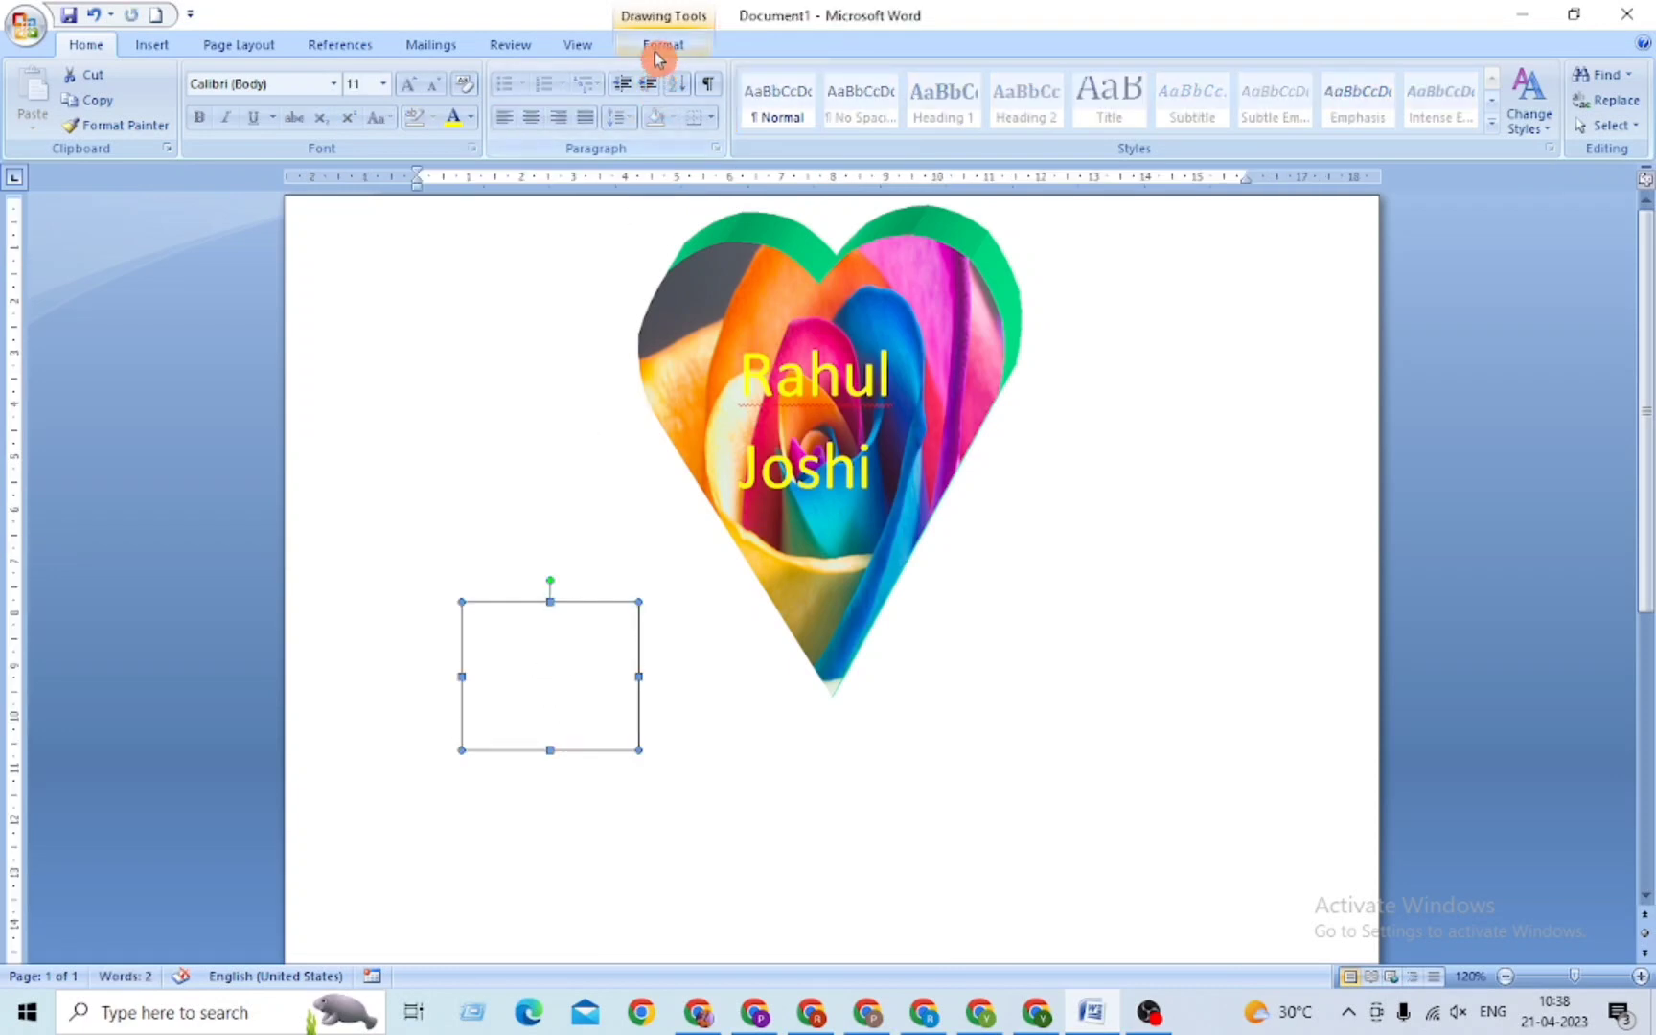
Step: Type a first name into the rectangle, push it down a line and centre it
right_click(528, 694)
left_click(594, 784)
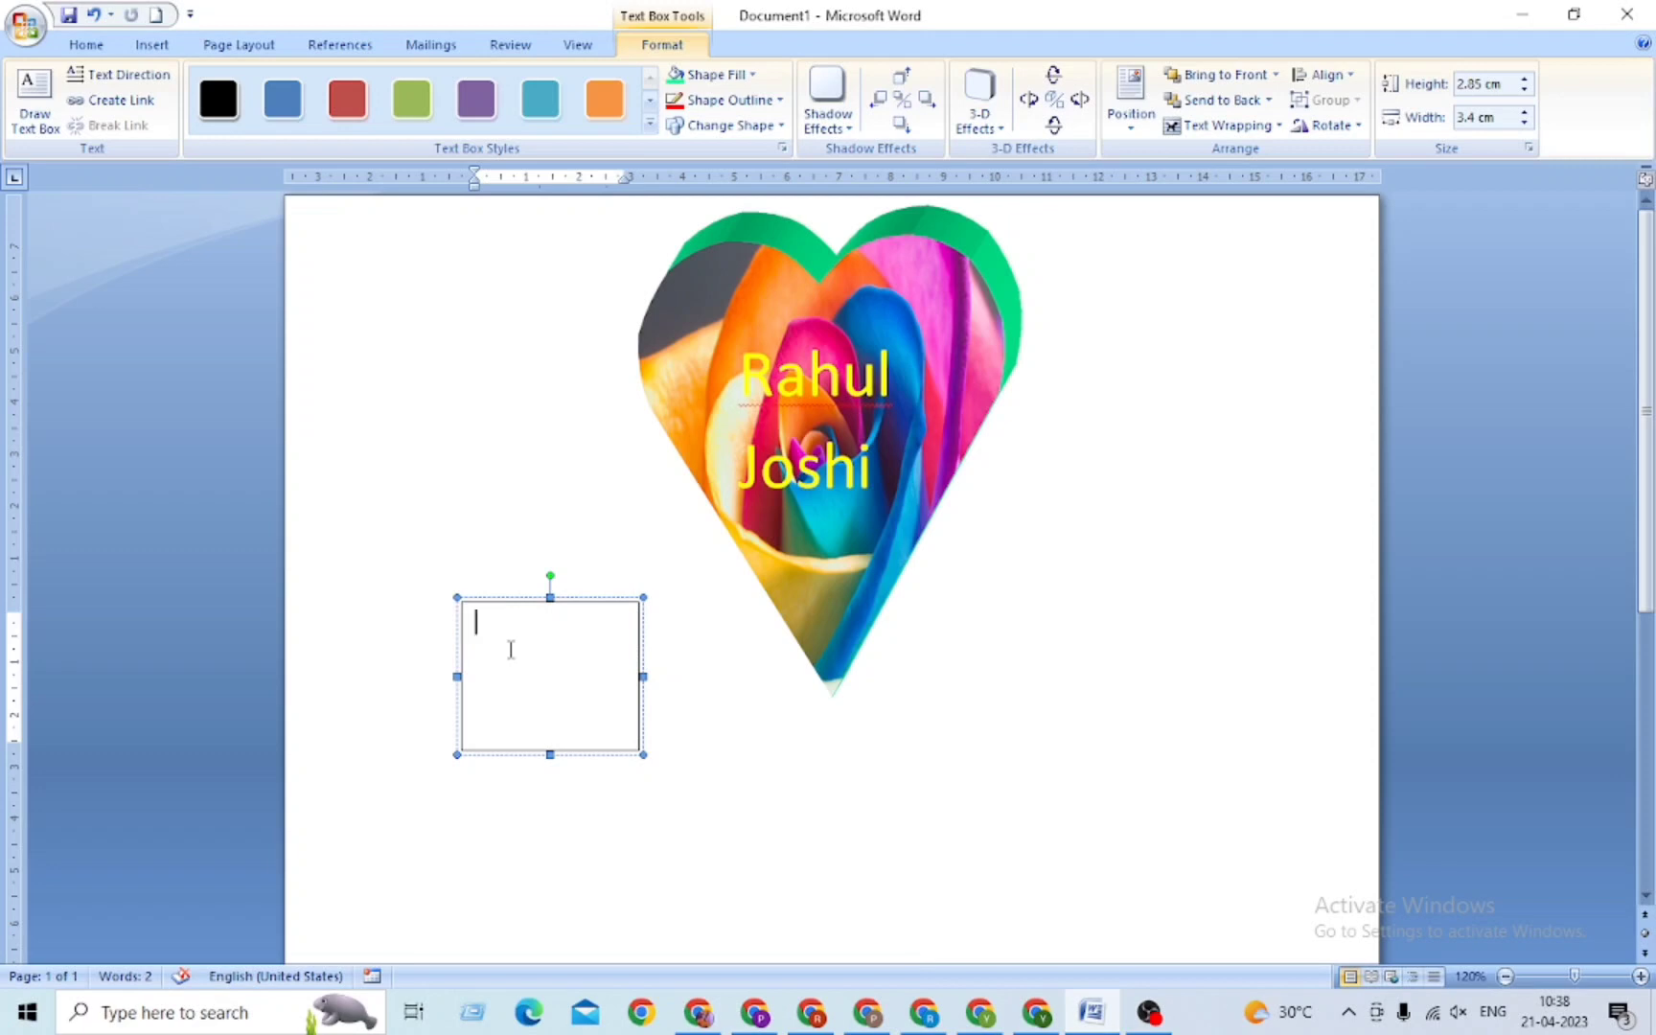
type("Ra")
left_click(477, 621)
key("Return")
key("Return")
key("ctrl+e")
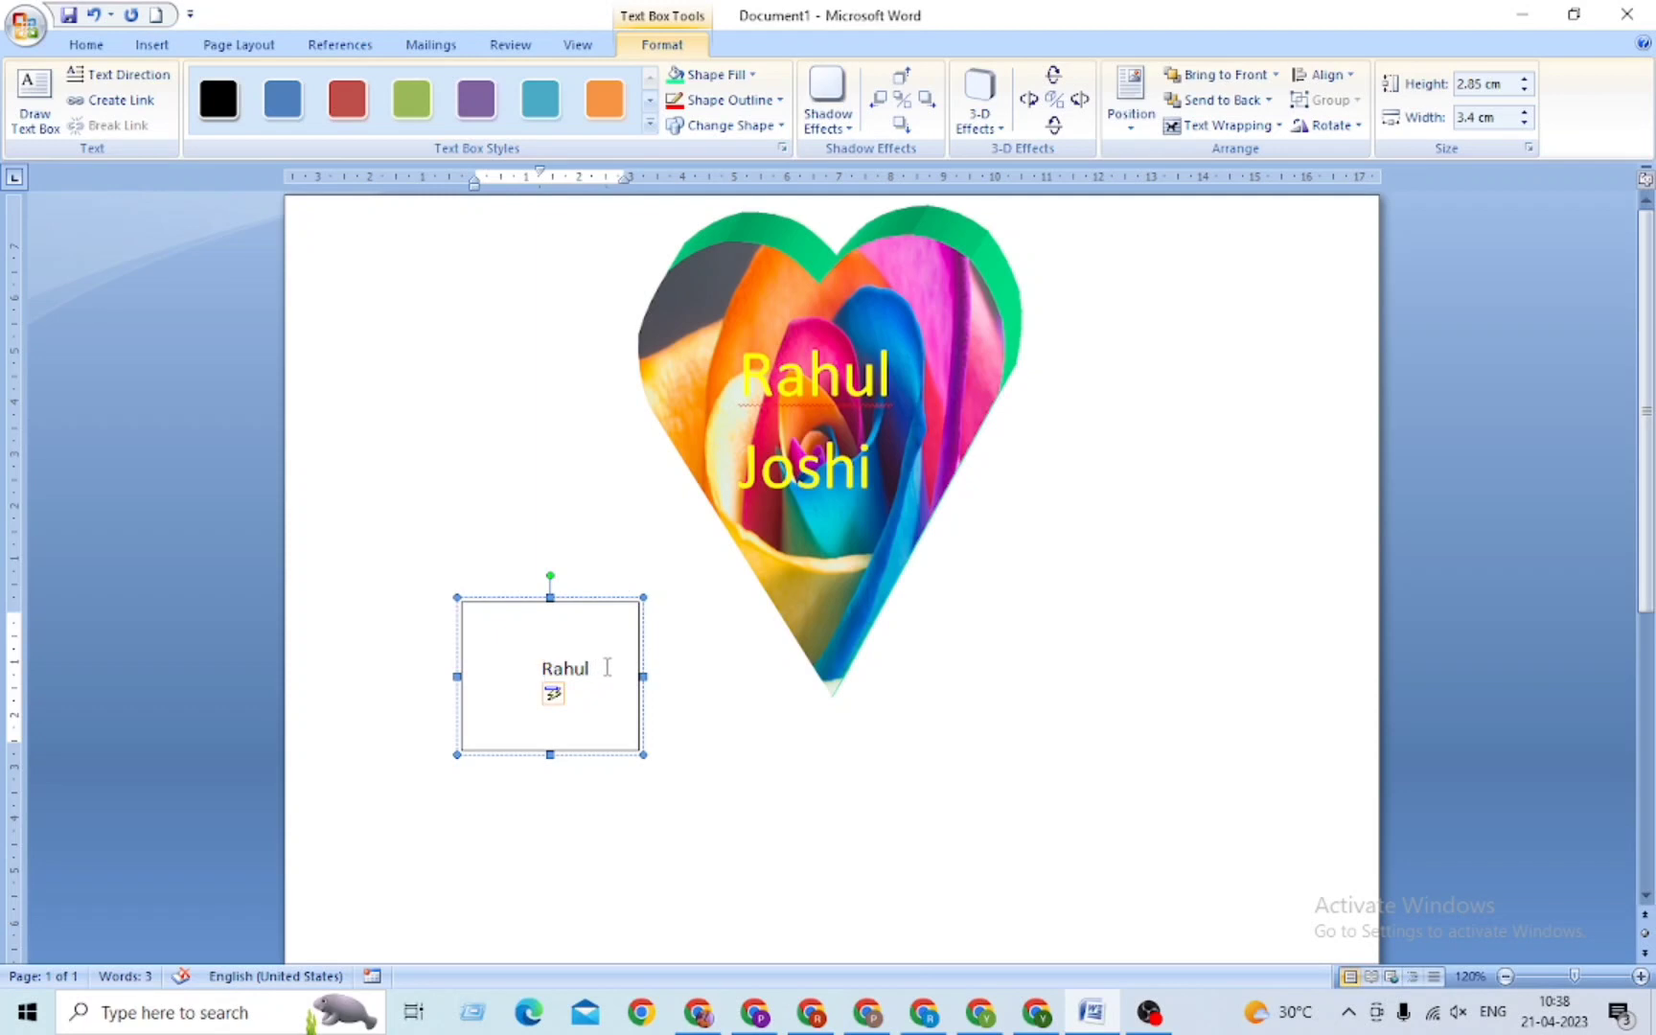
Step: Shift the text box's name right with leading spaces and select it
left_click_drag(606, 667, 544, 677)
left_click(543, 676)
left_click(547, 708)
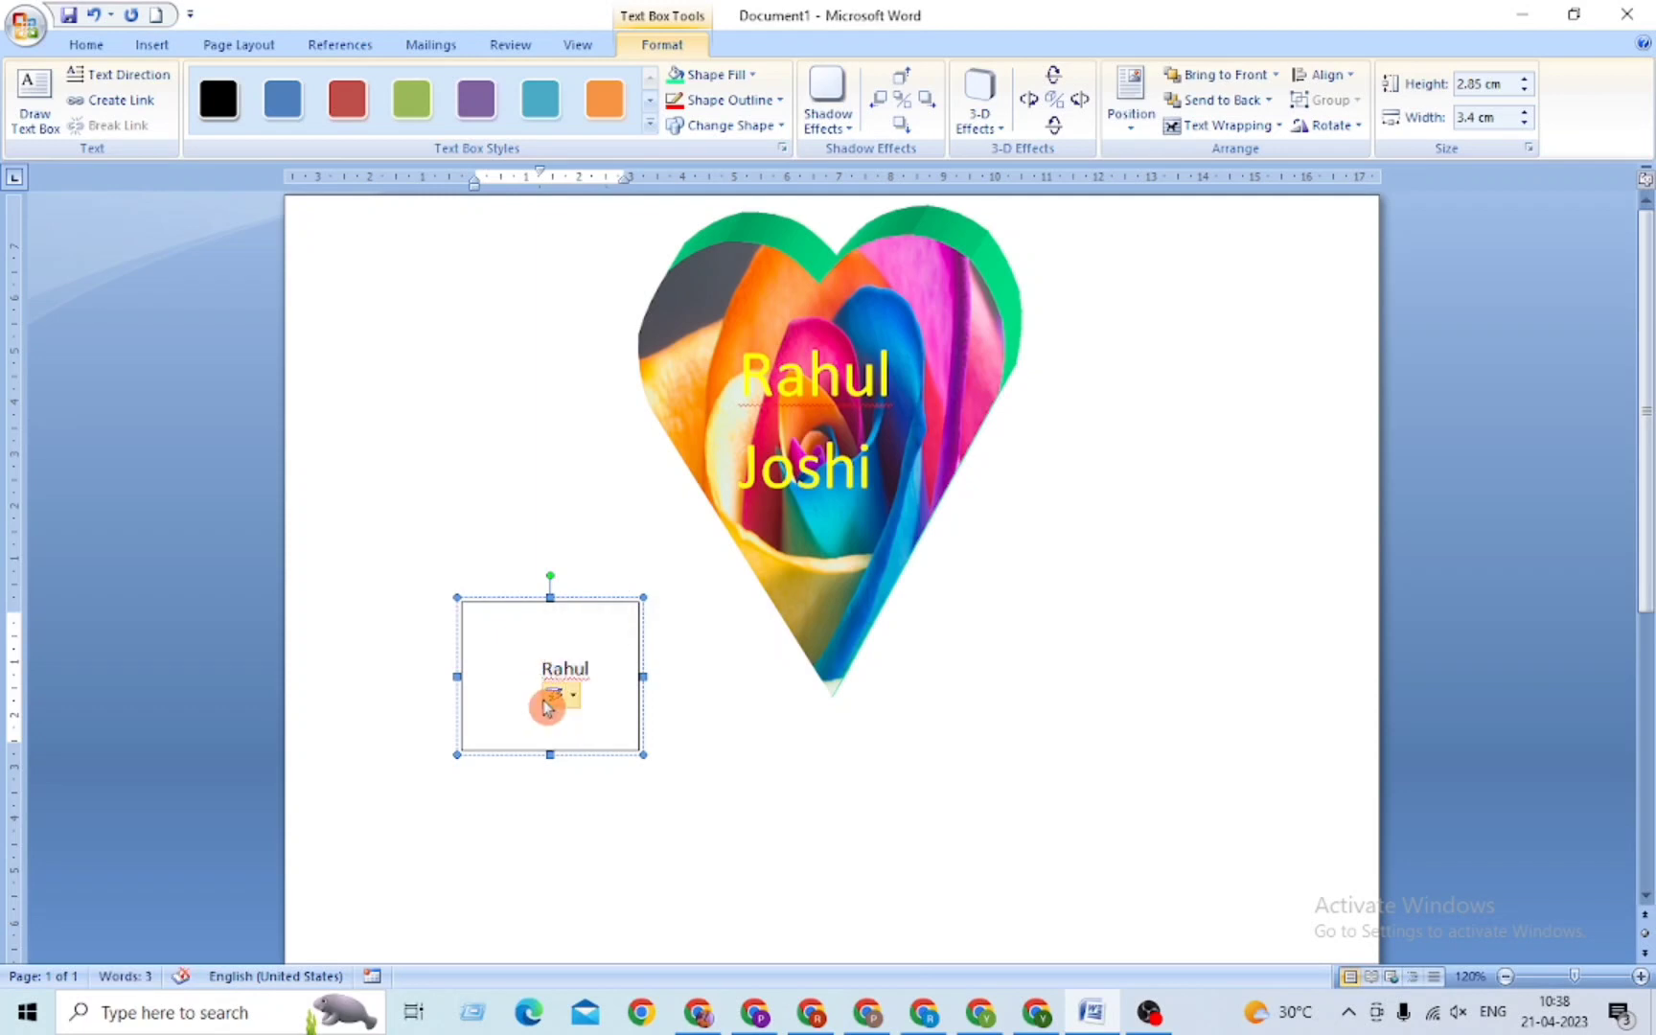
key("ctrl+l")
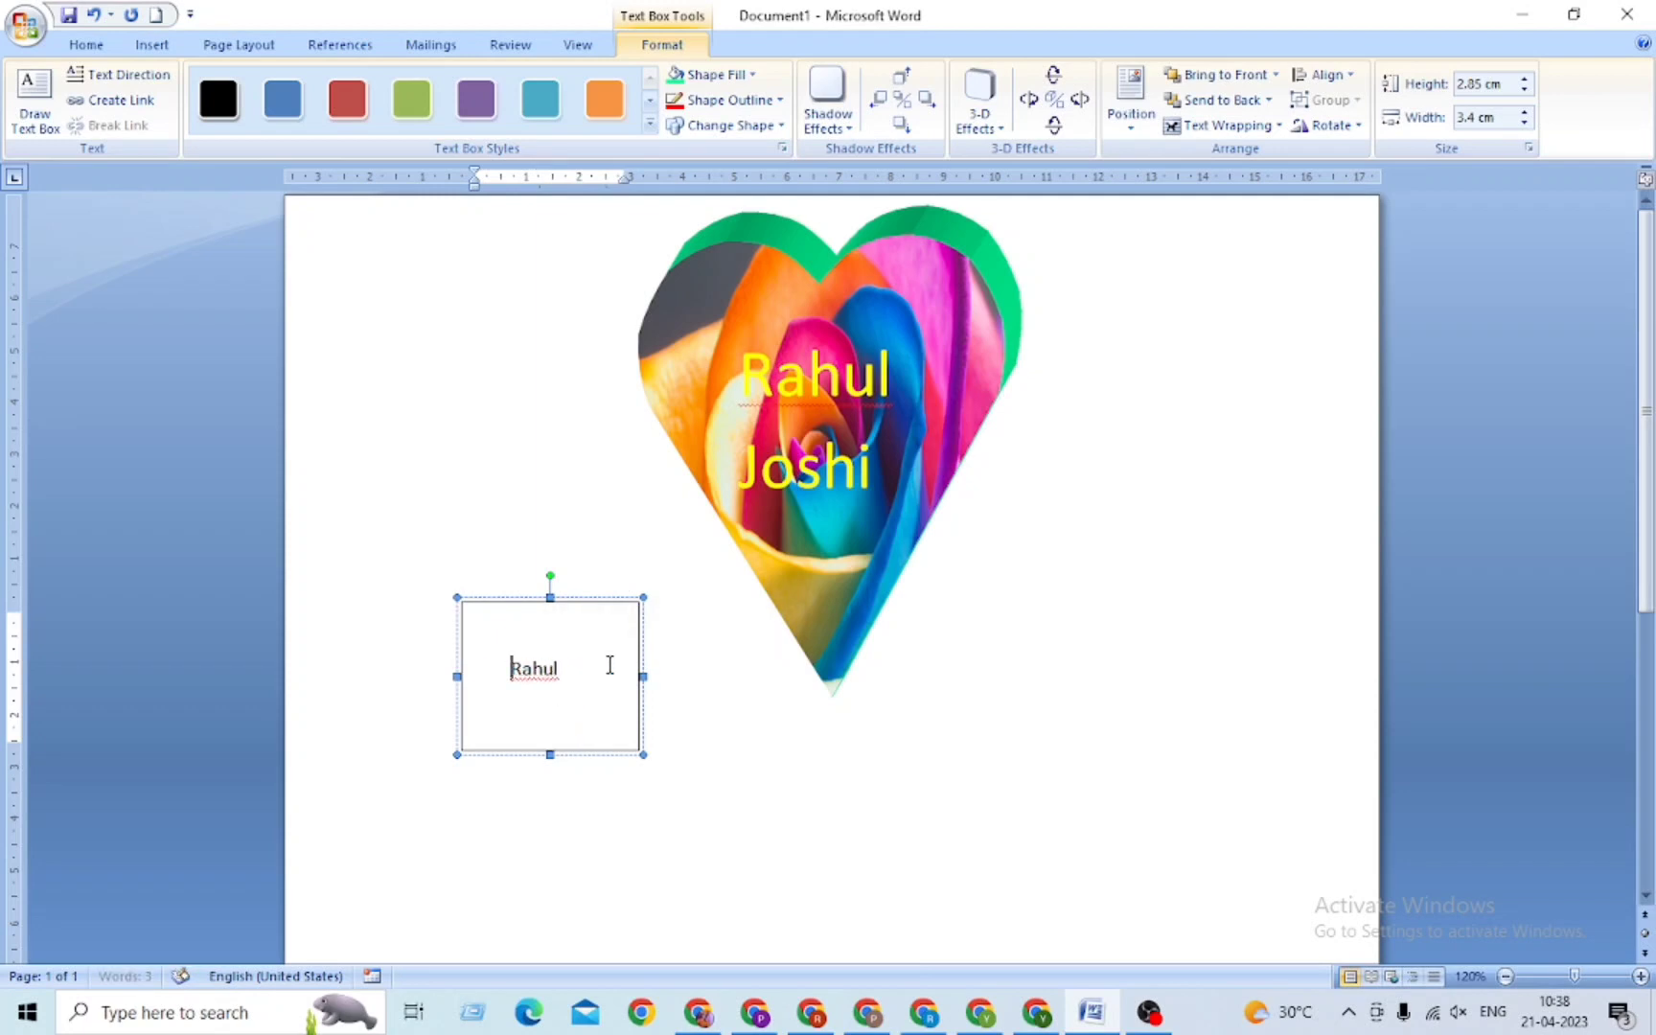
key("ctrl+shift+End")
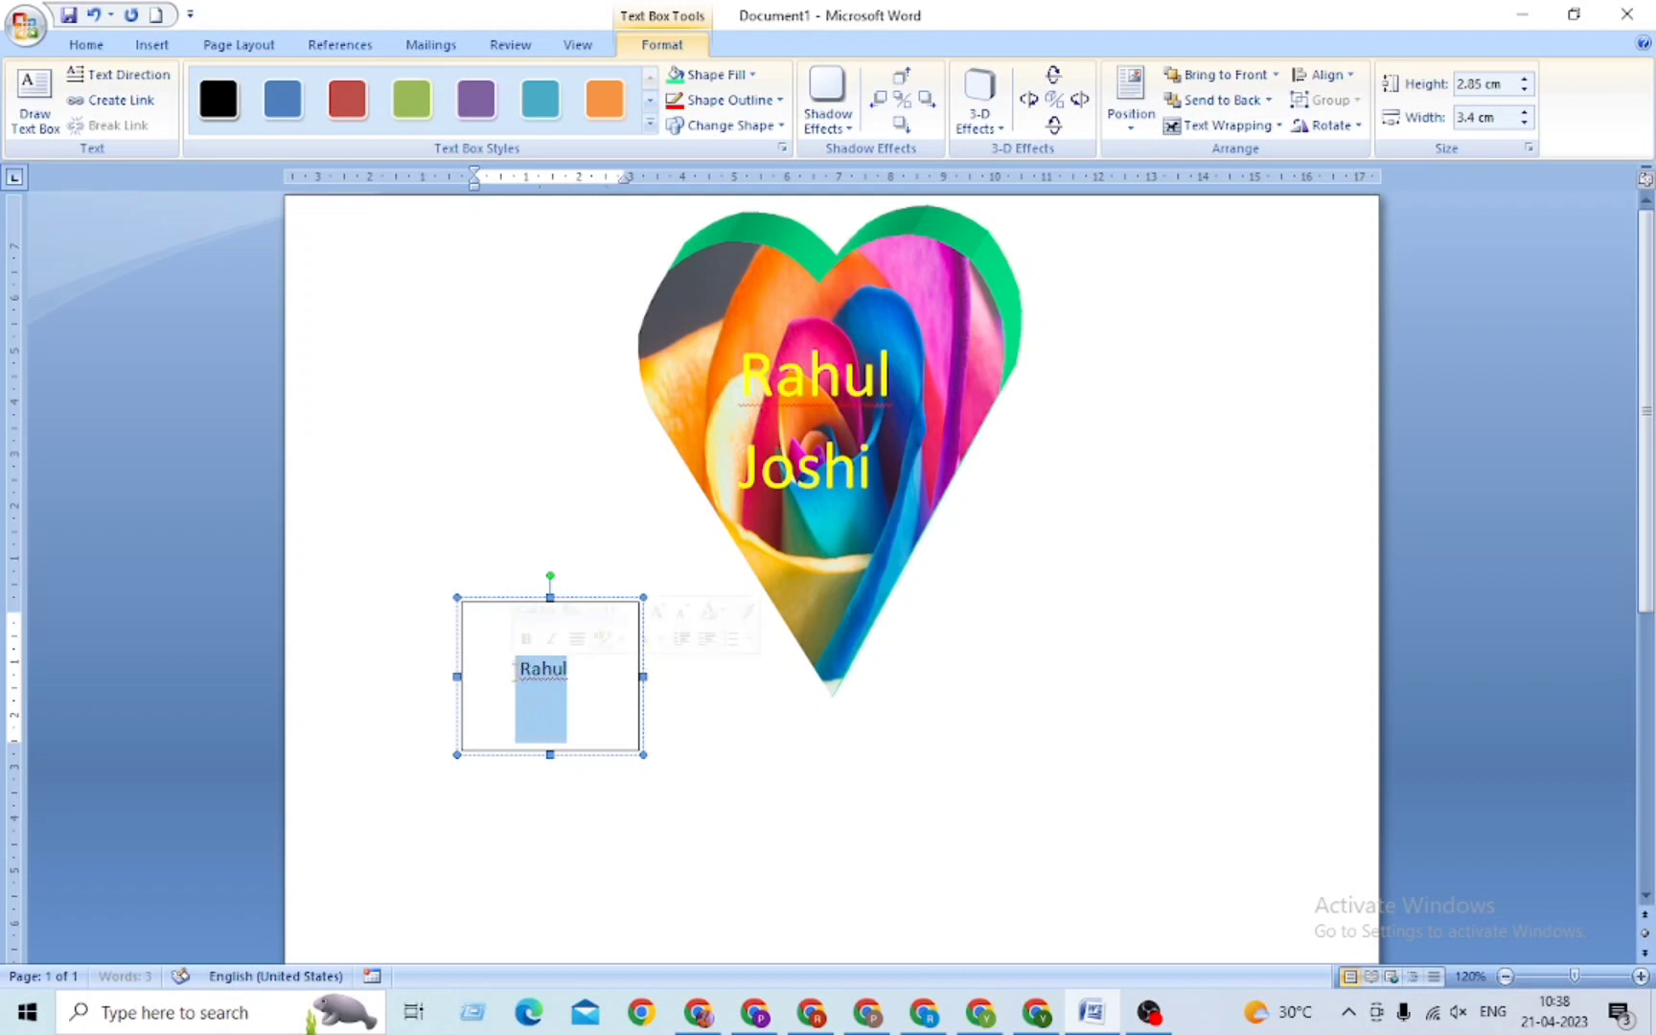
left_click(86, 44)
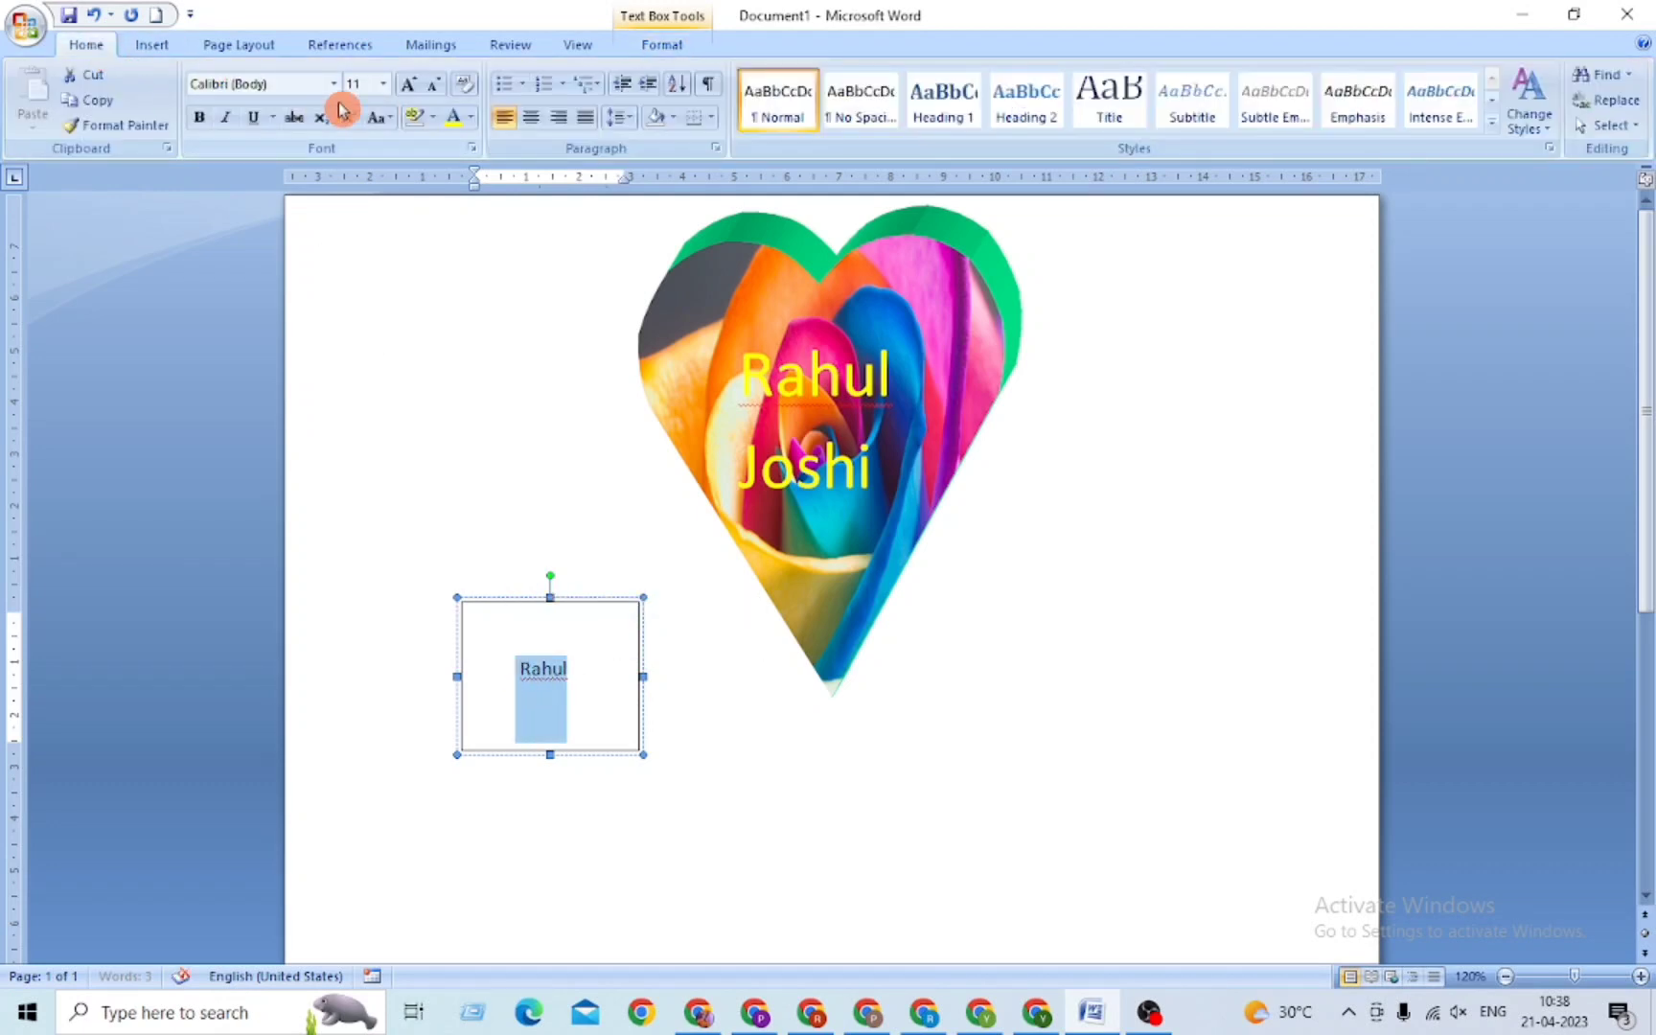
Step: Grow the text box's name to 22 pt and colour it red
left_click(400, 96)
left_click(401, 96)
left_click(400, 96)
left_click(401, 96)
left_click(401, 96)
left_click(400, 95)
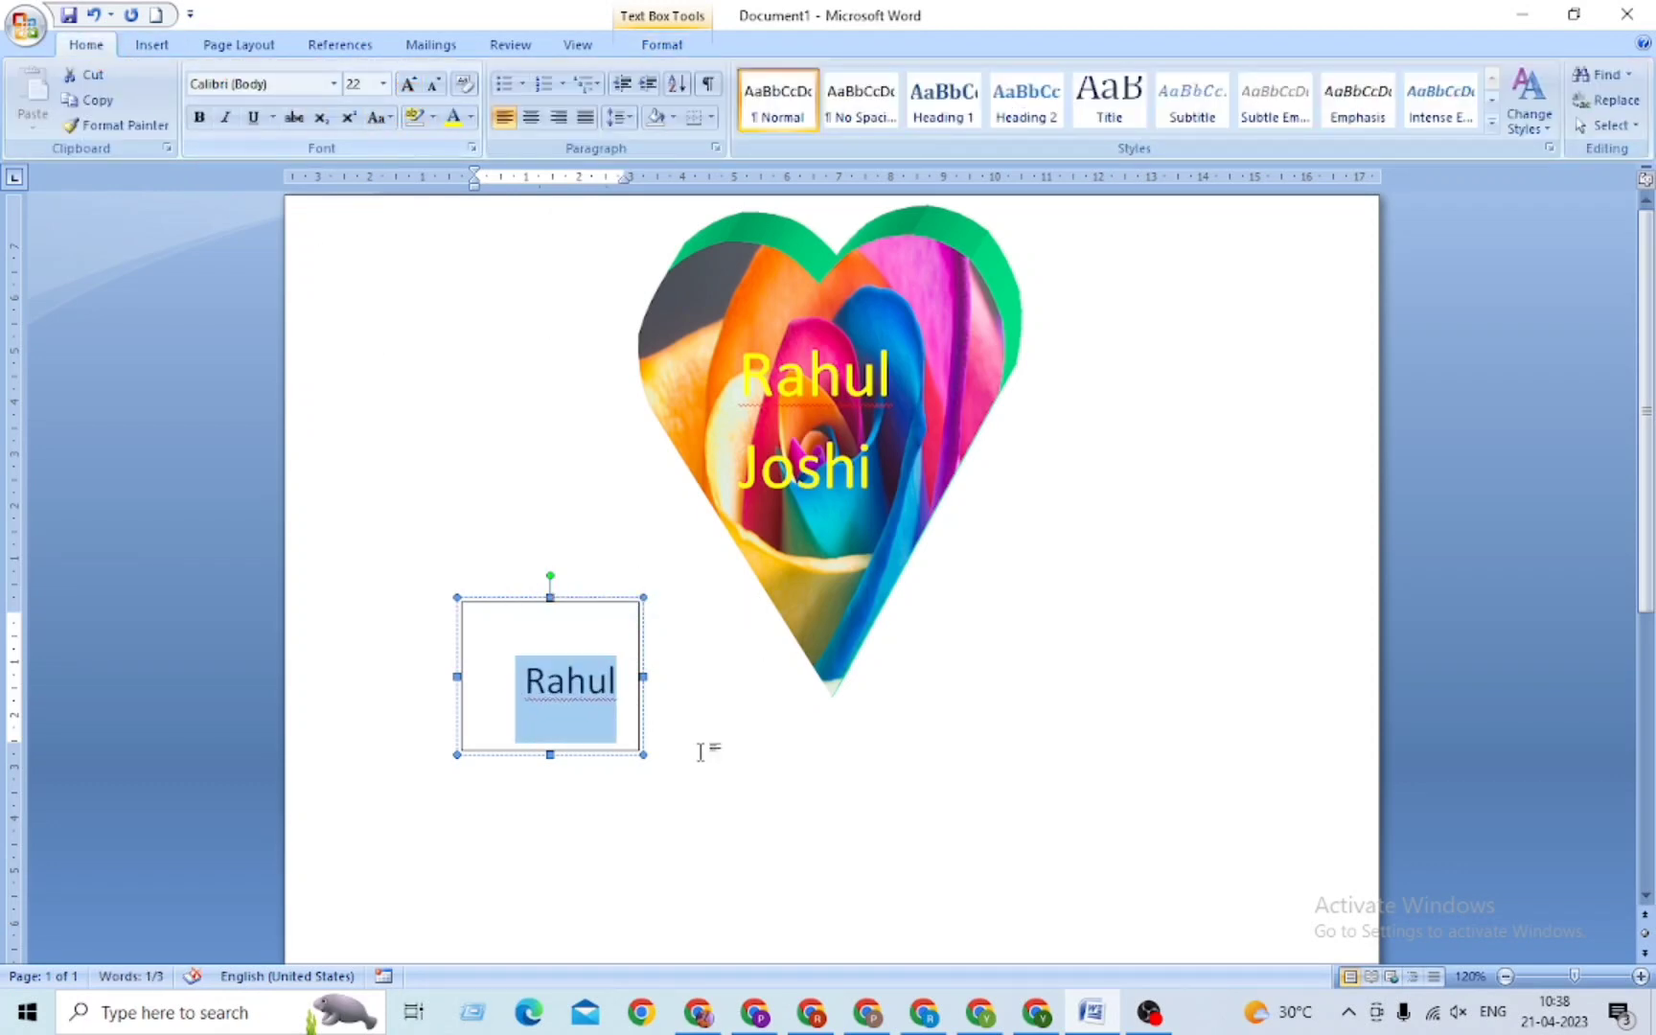
left_click(470, 116)
left_click(471, 316)
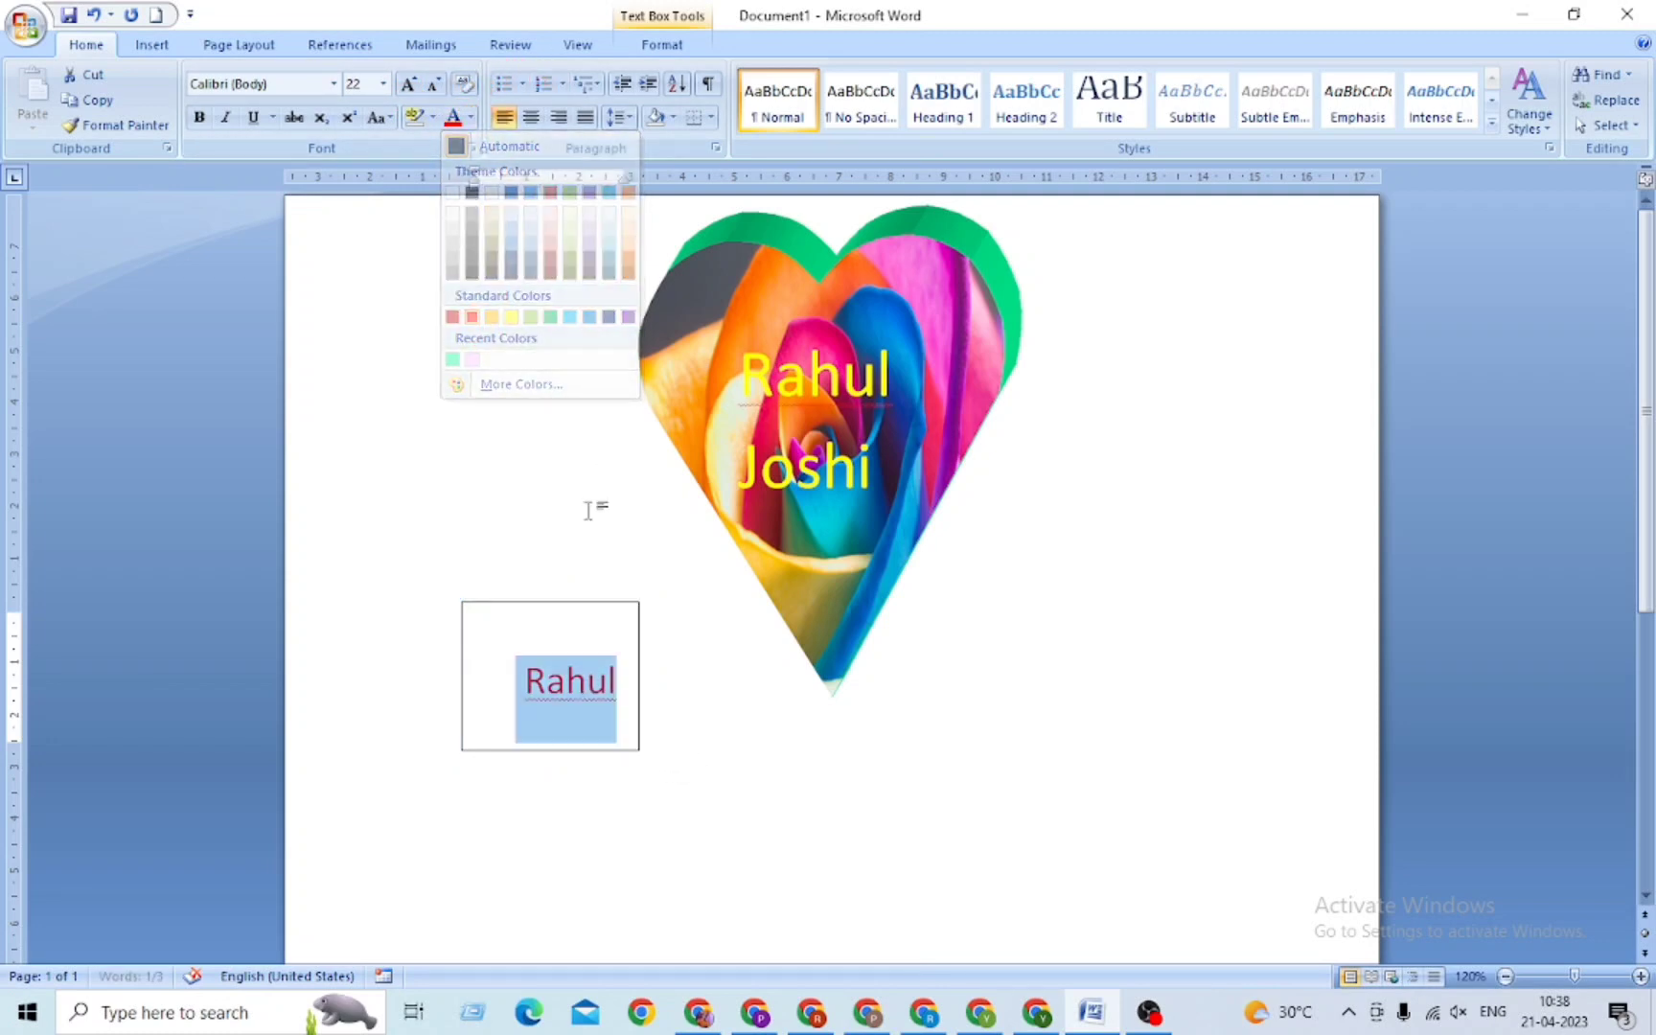
left_click(534, 638)
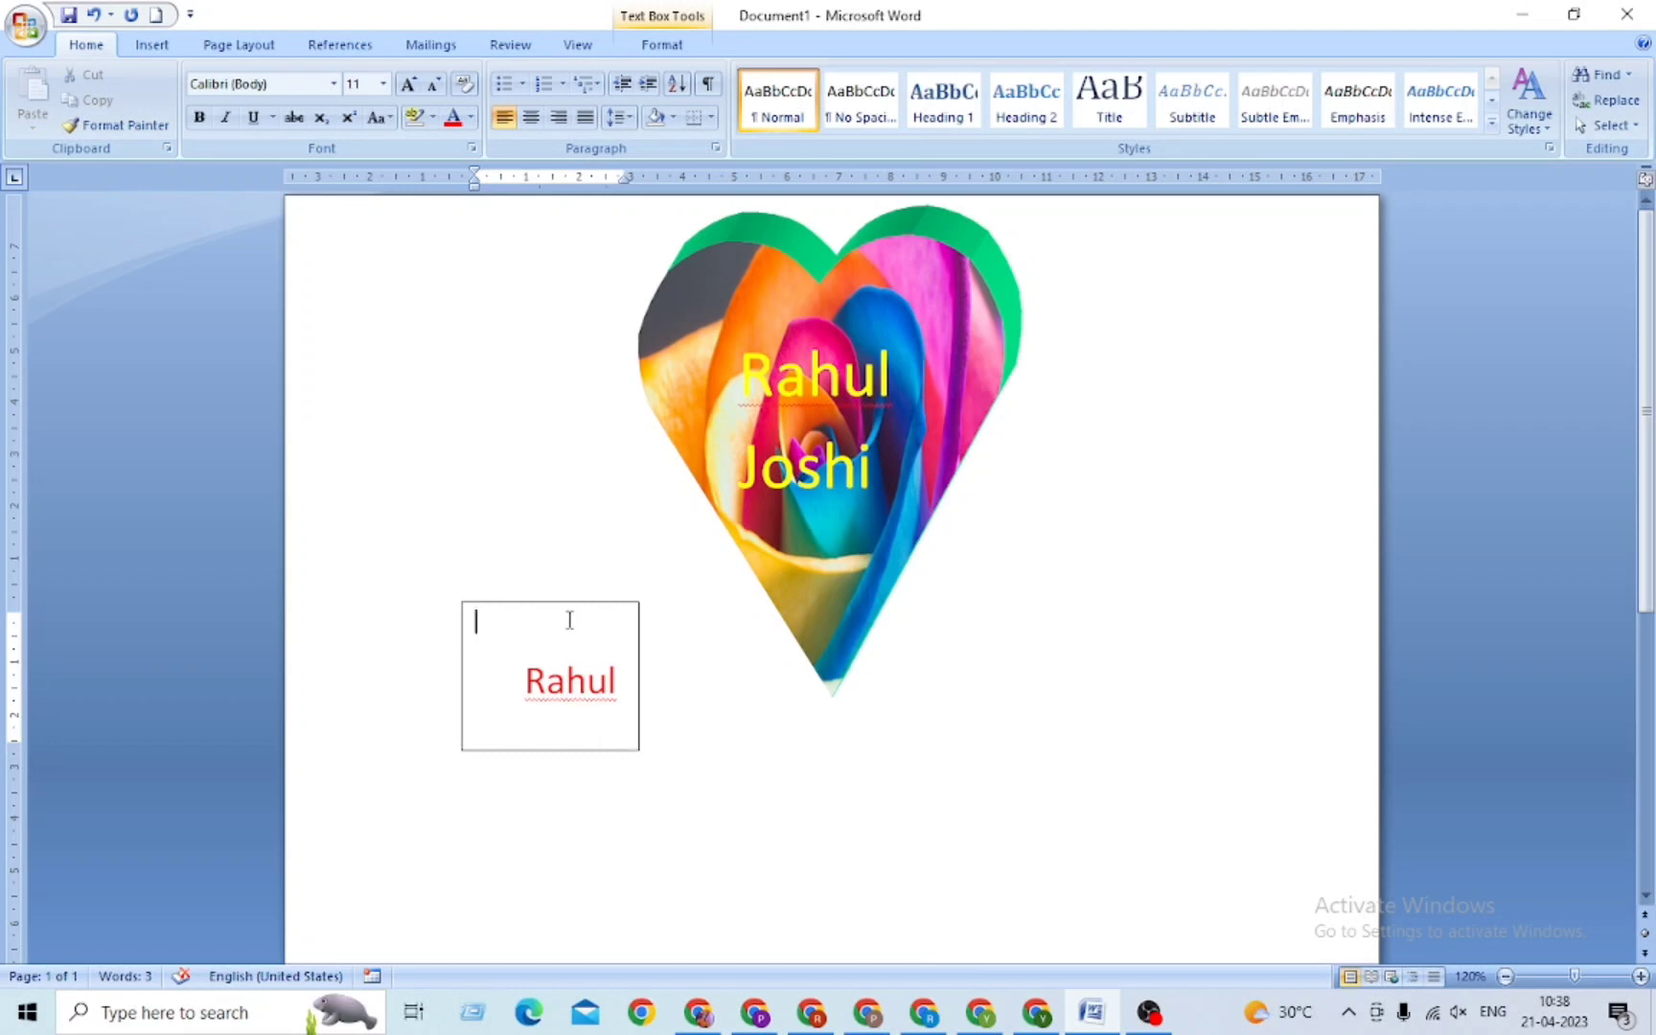
Step: Shrink the small name text box and delete it
left_click(635, 743)
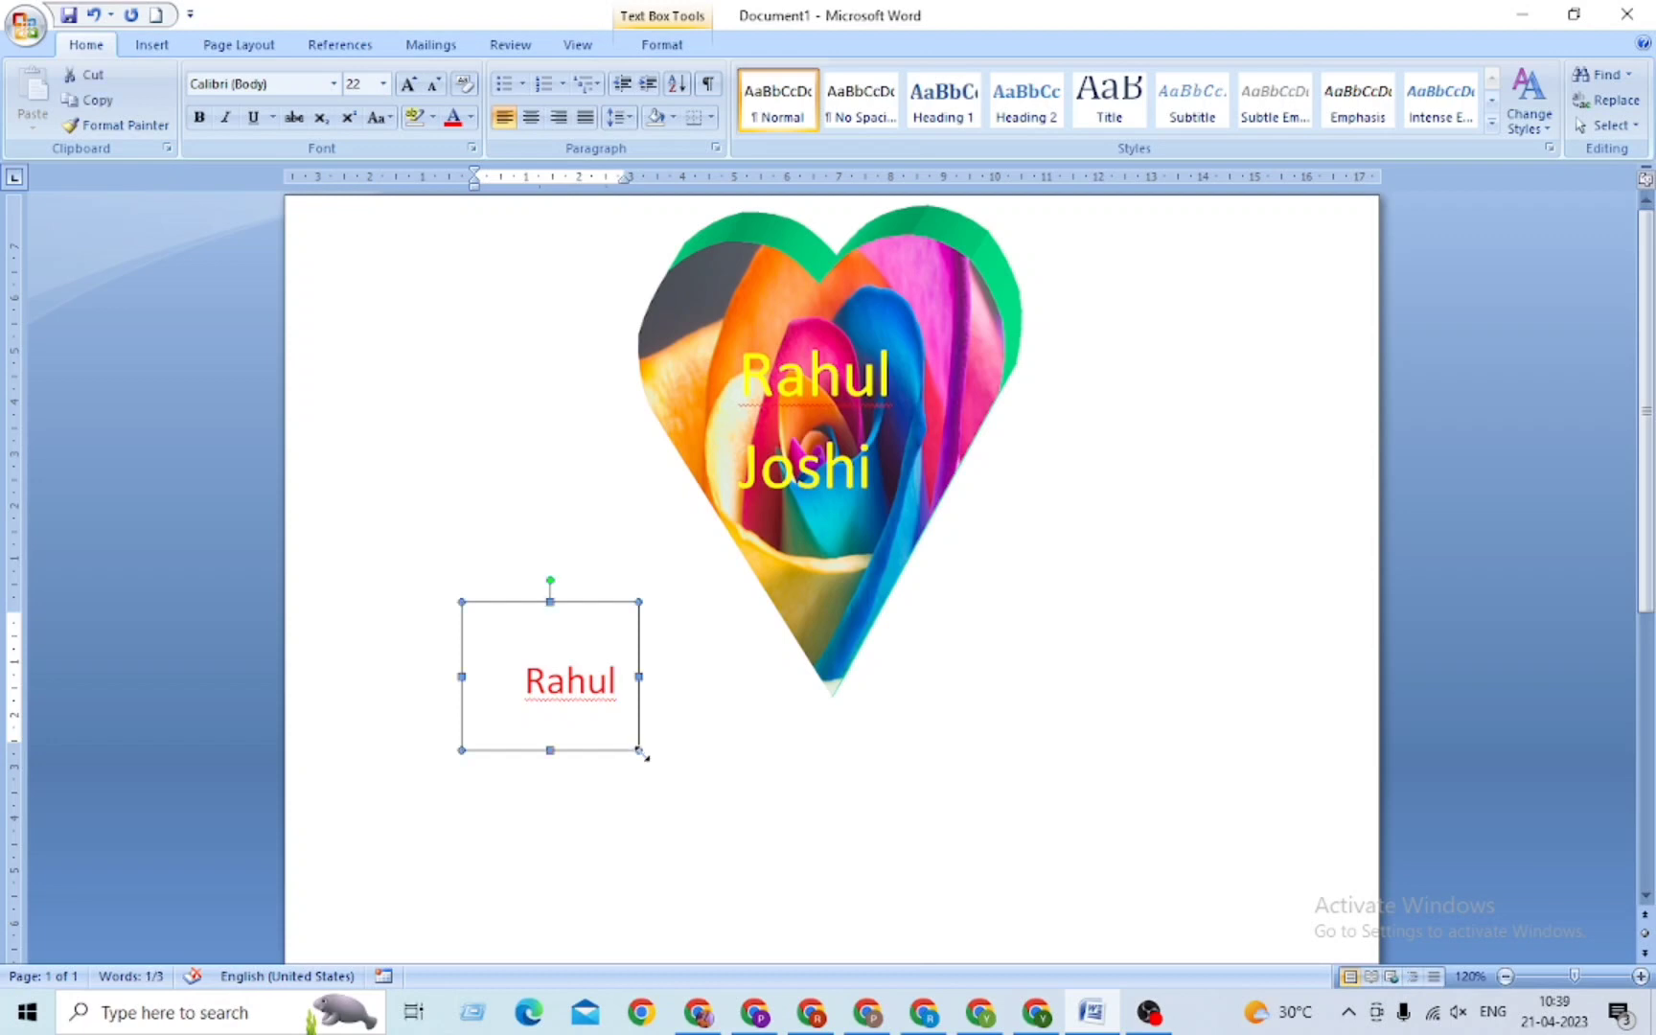
left_click_drag(640, 750, 609, 709)
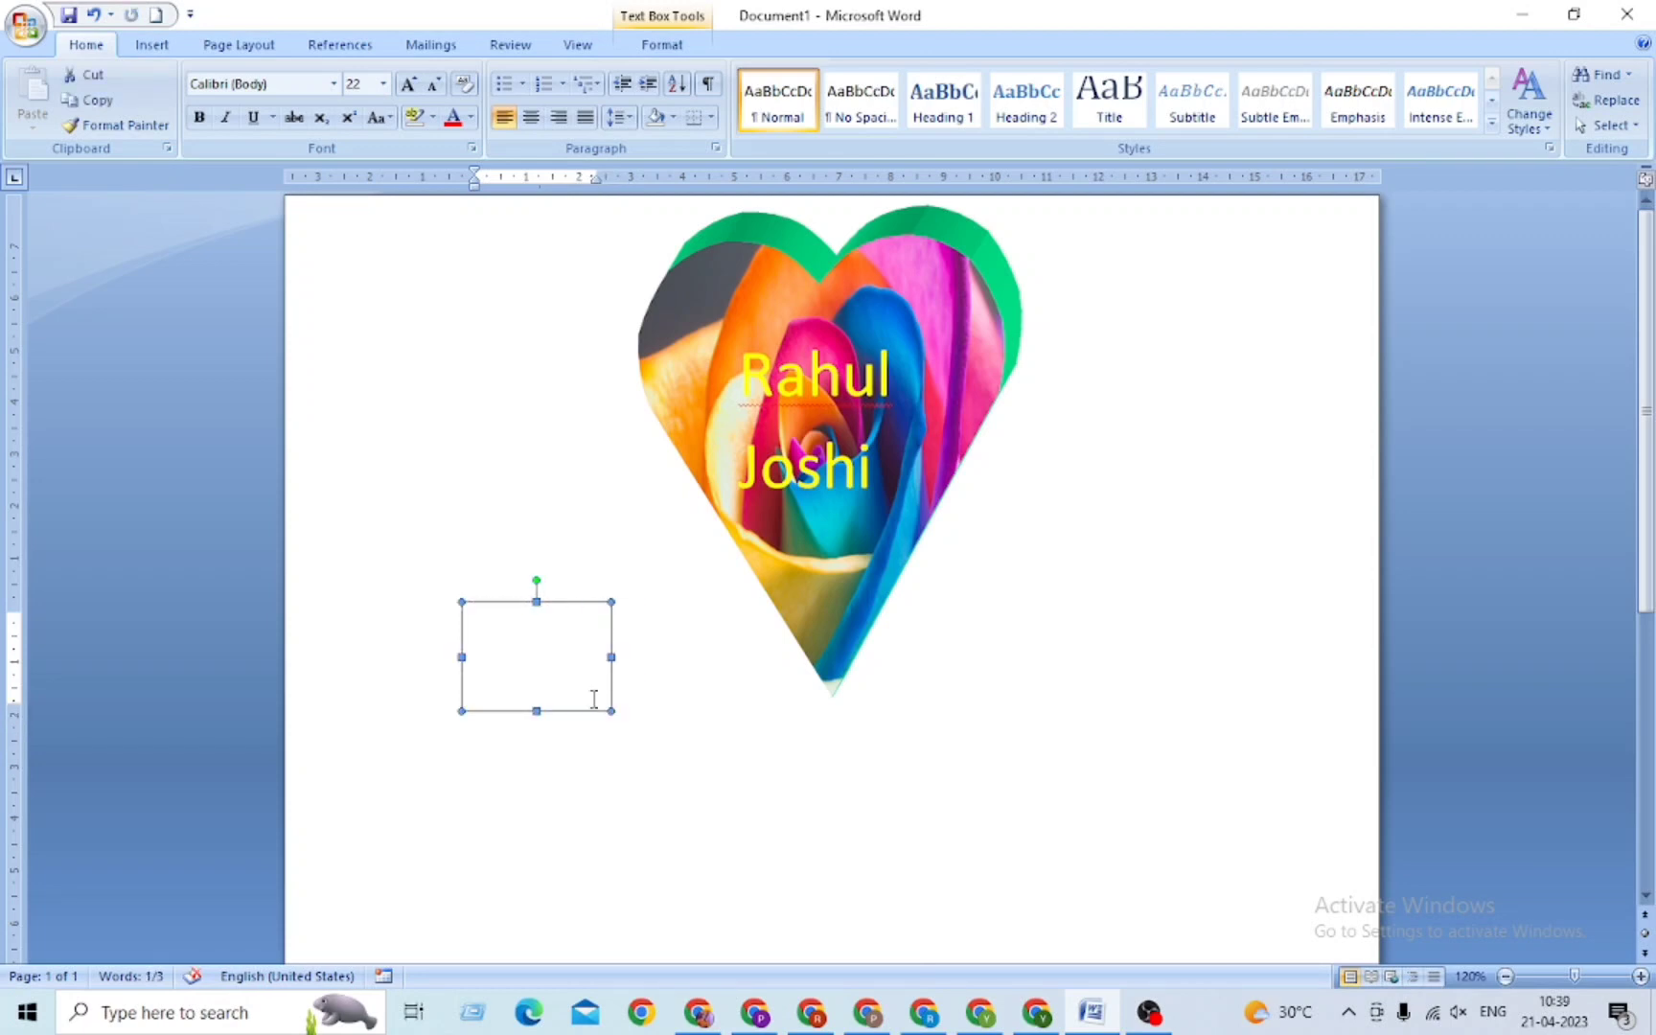
left_click(534, 648)
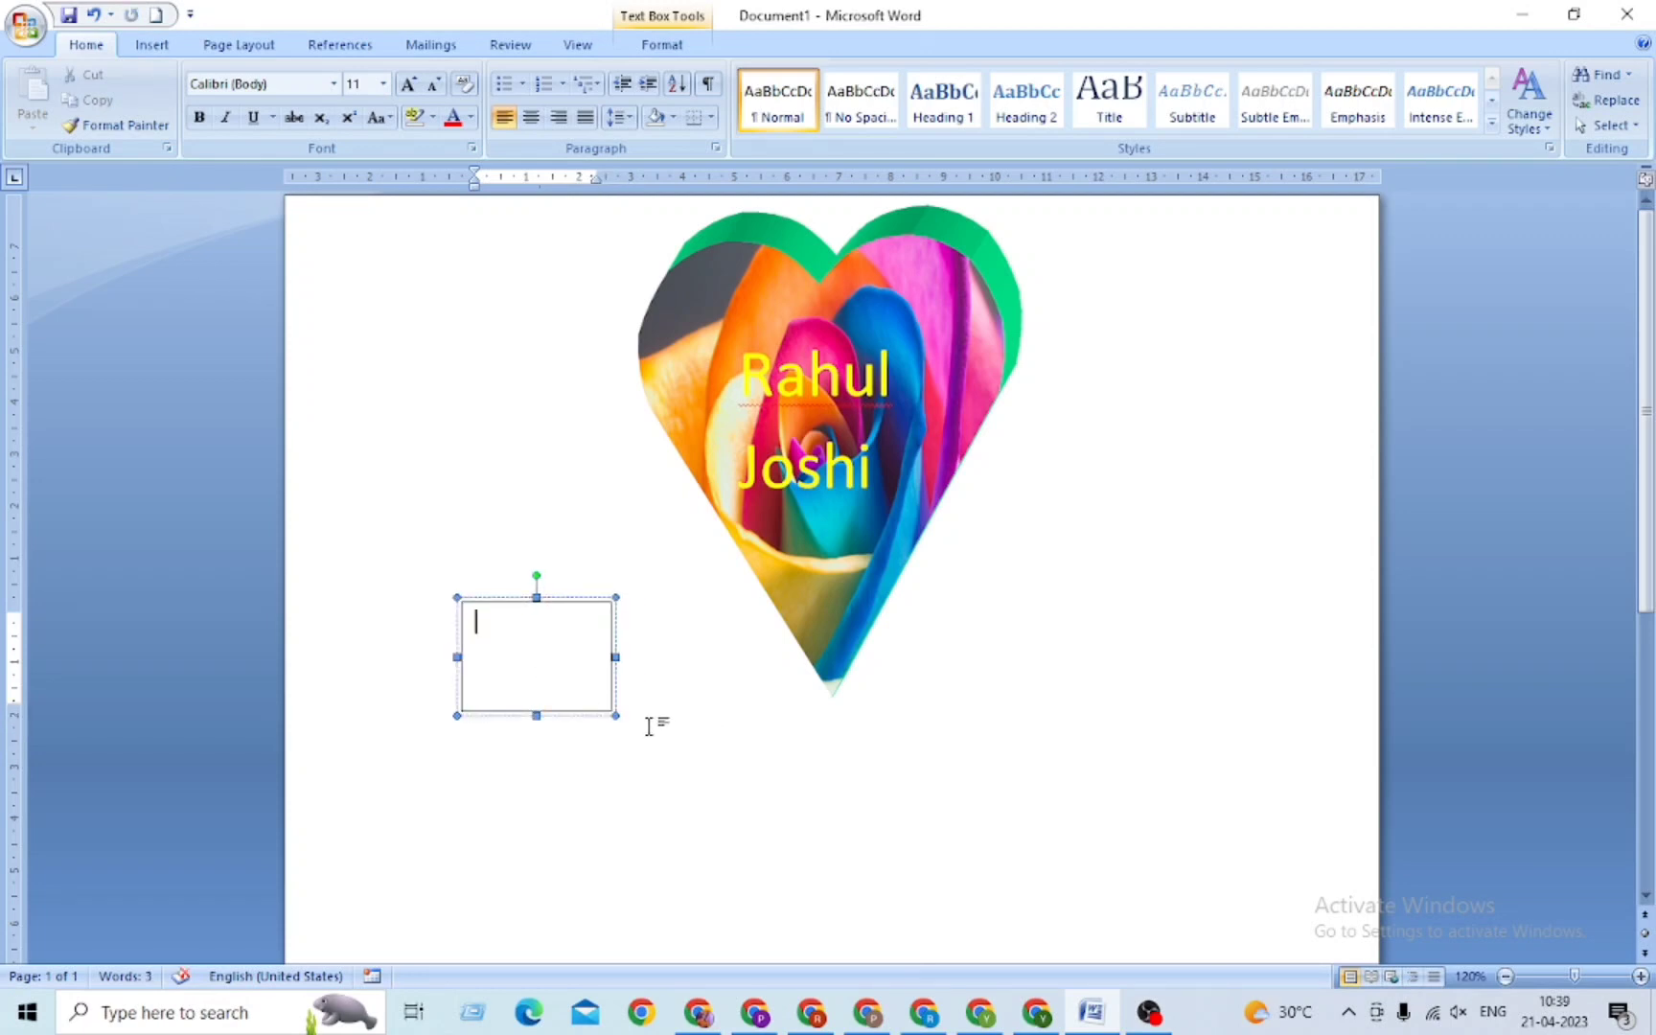
key("Delete")
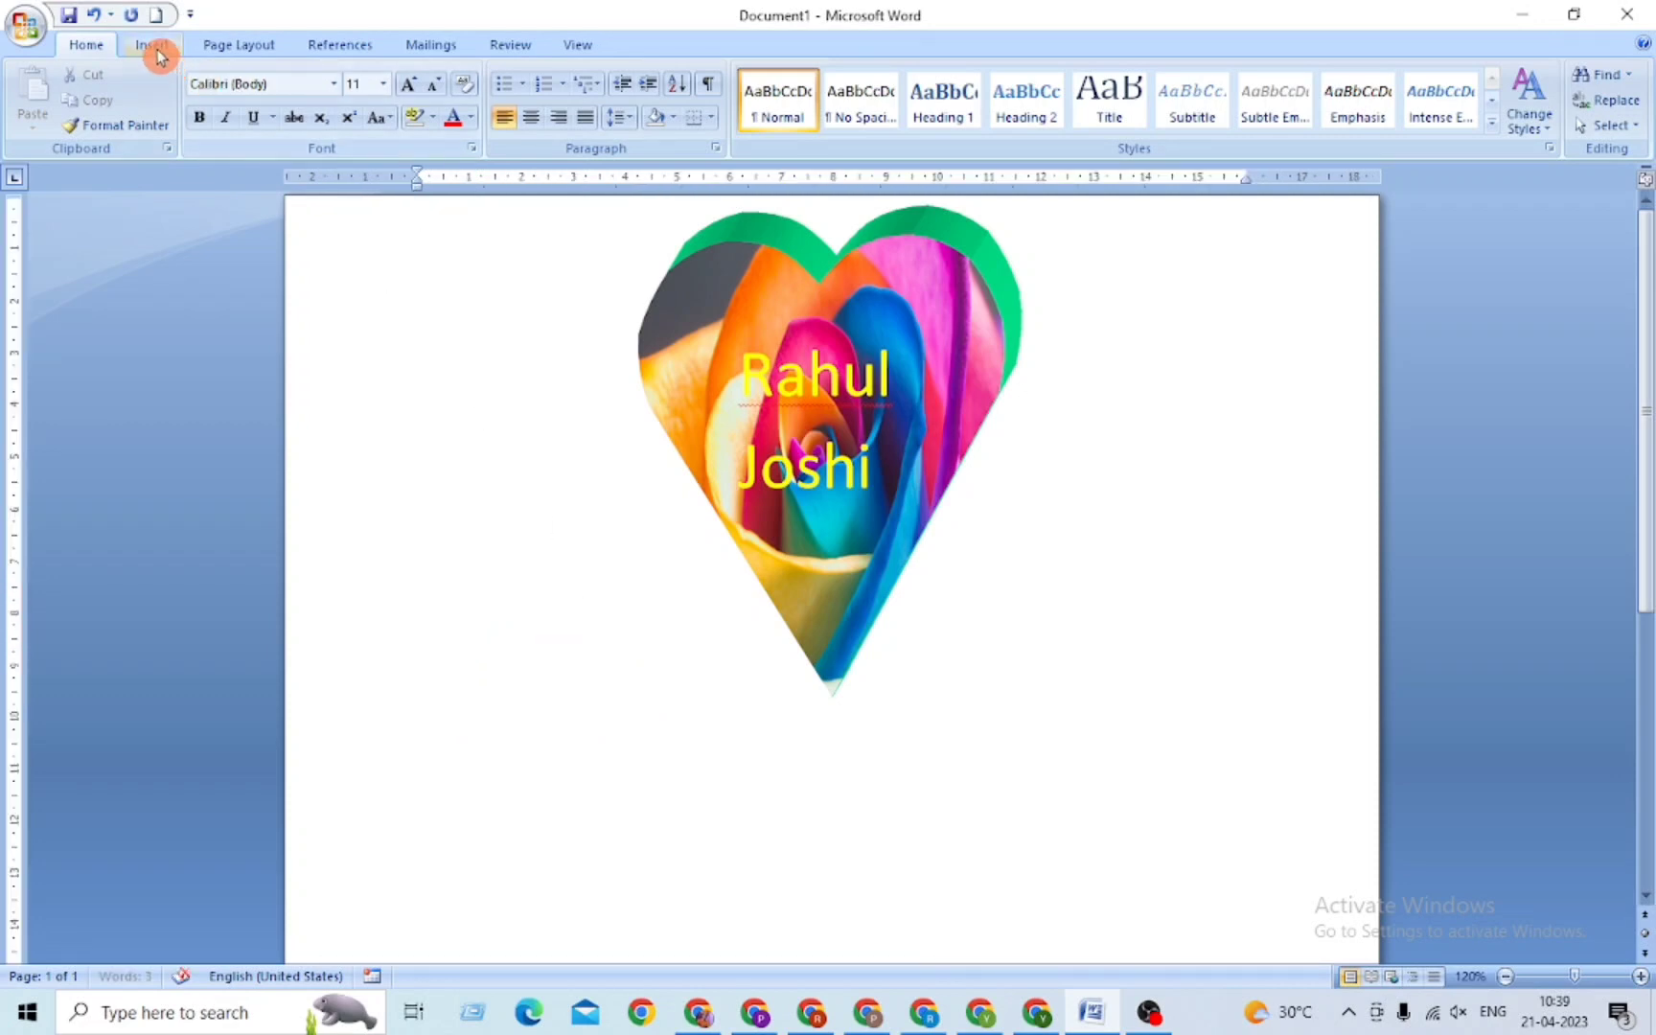
Step: Draw a rectangle below-left of the heart, shrink it, and begin typing a first name
left_click(151, 44)
left_click(347, 96)
left_click(390, 176)
left_click_drag(486, 518, 667, 730)
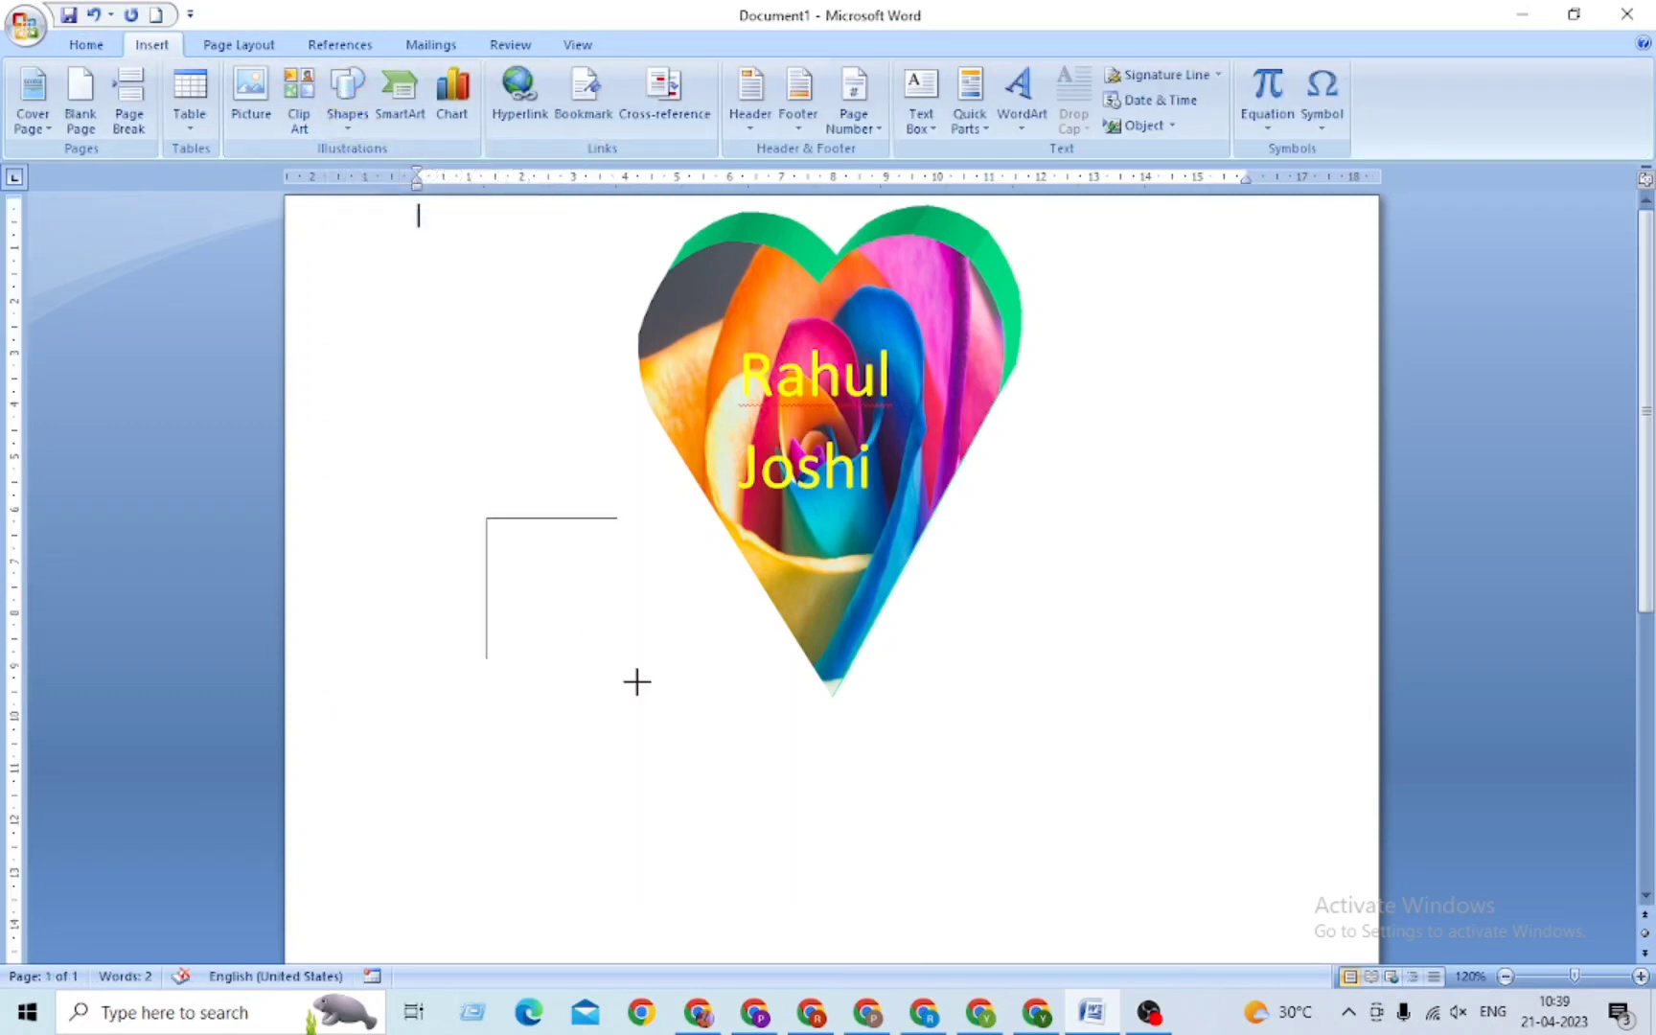
right_click(594, 597)
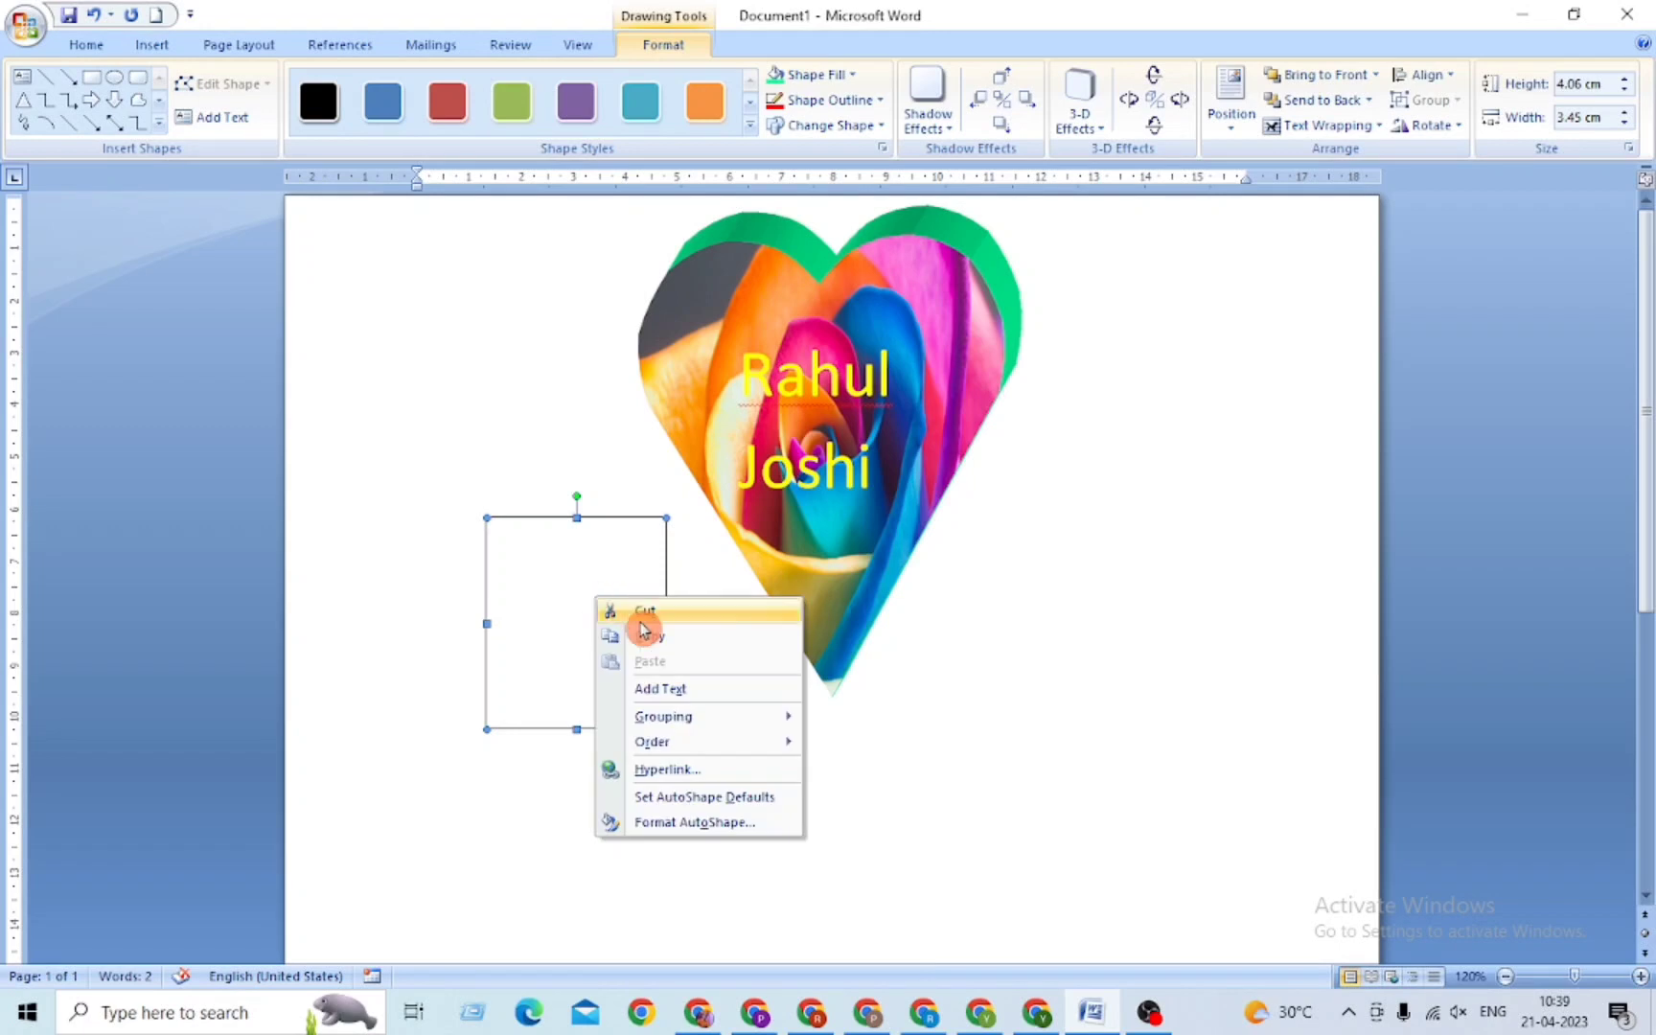
left_click(587, 740)
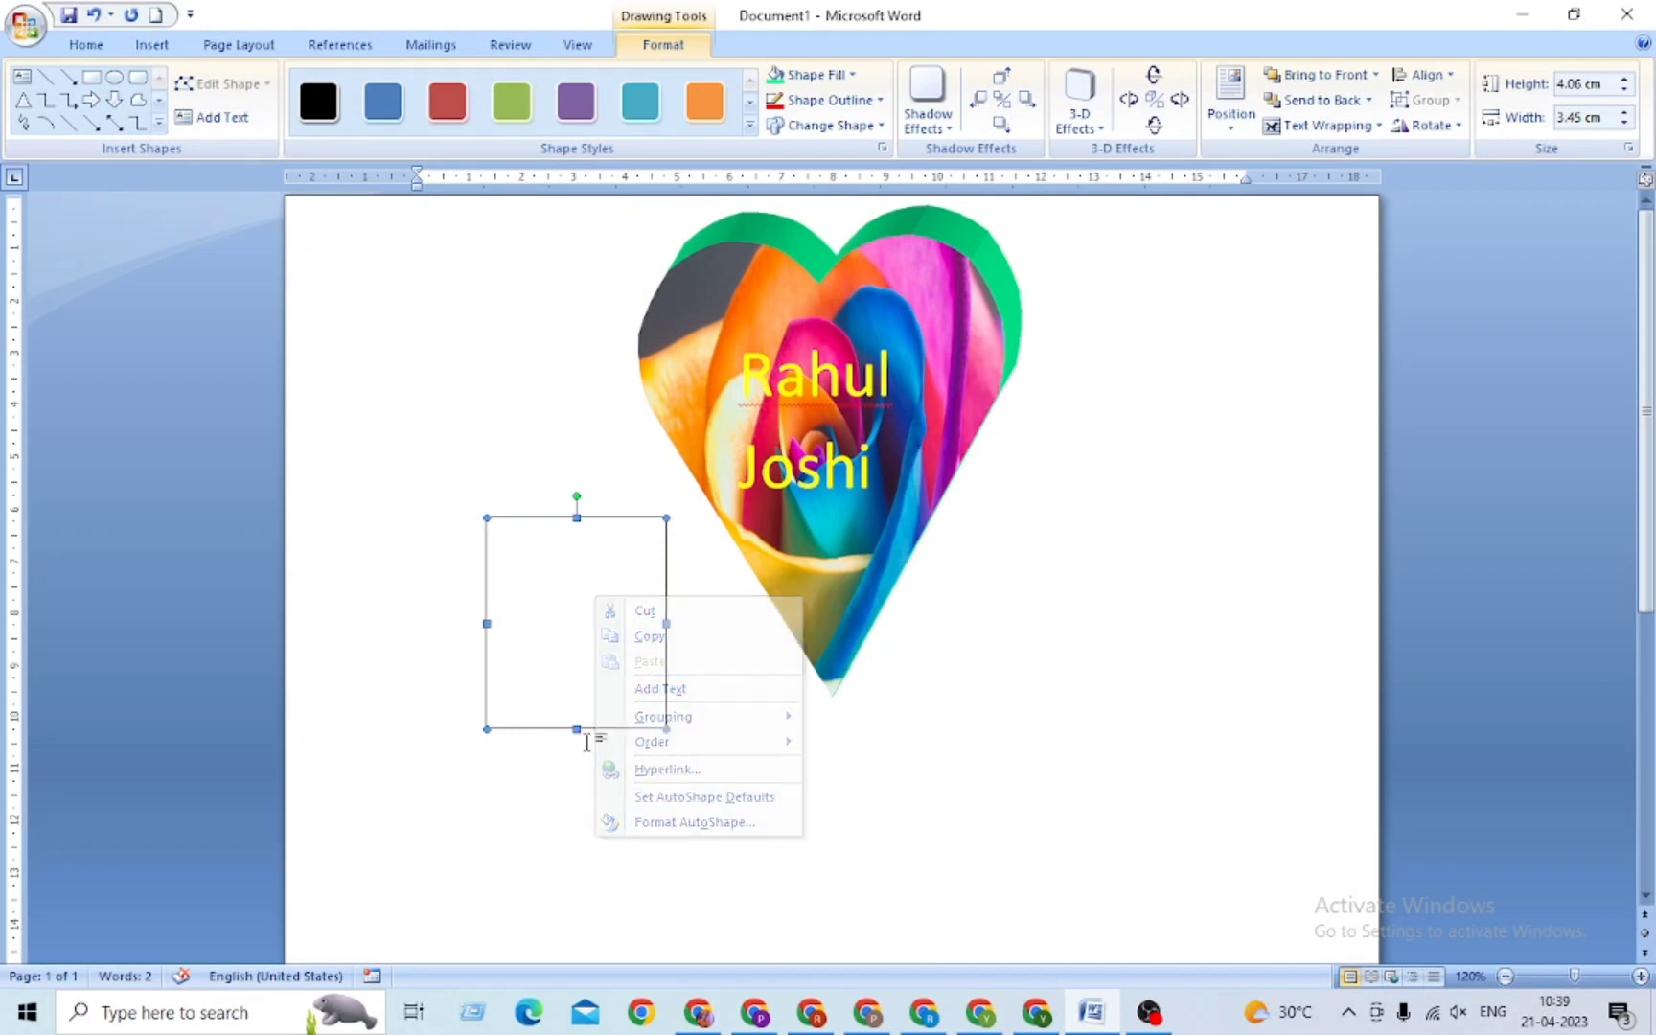
left_click(674, 734)
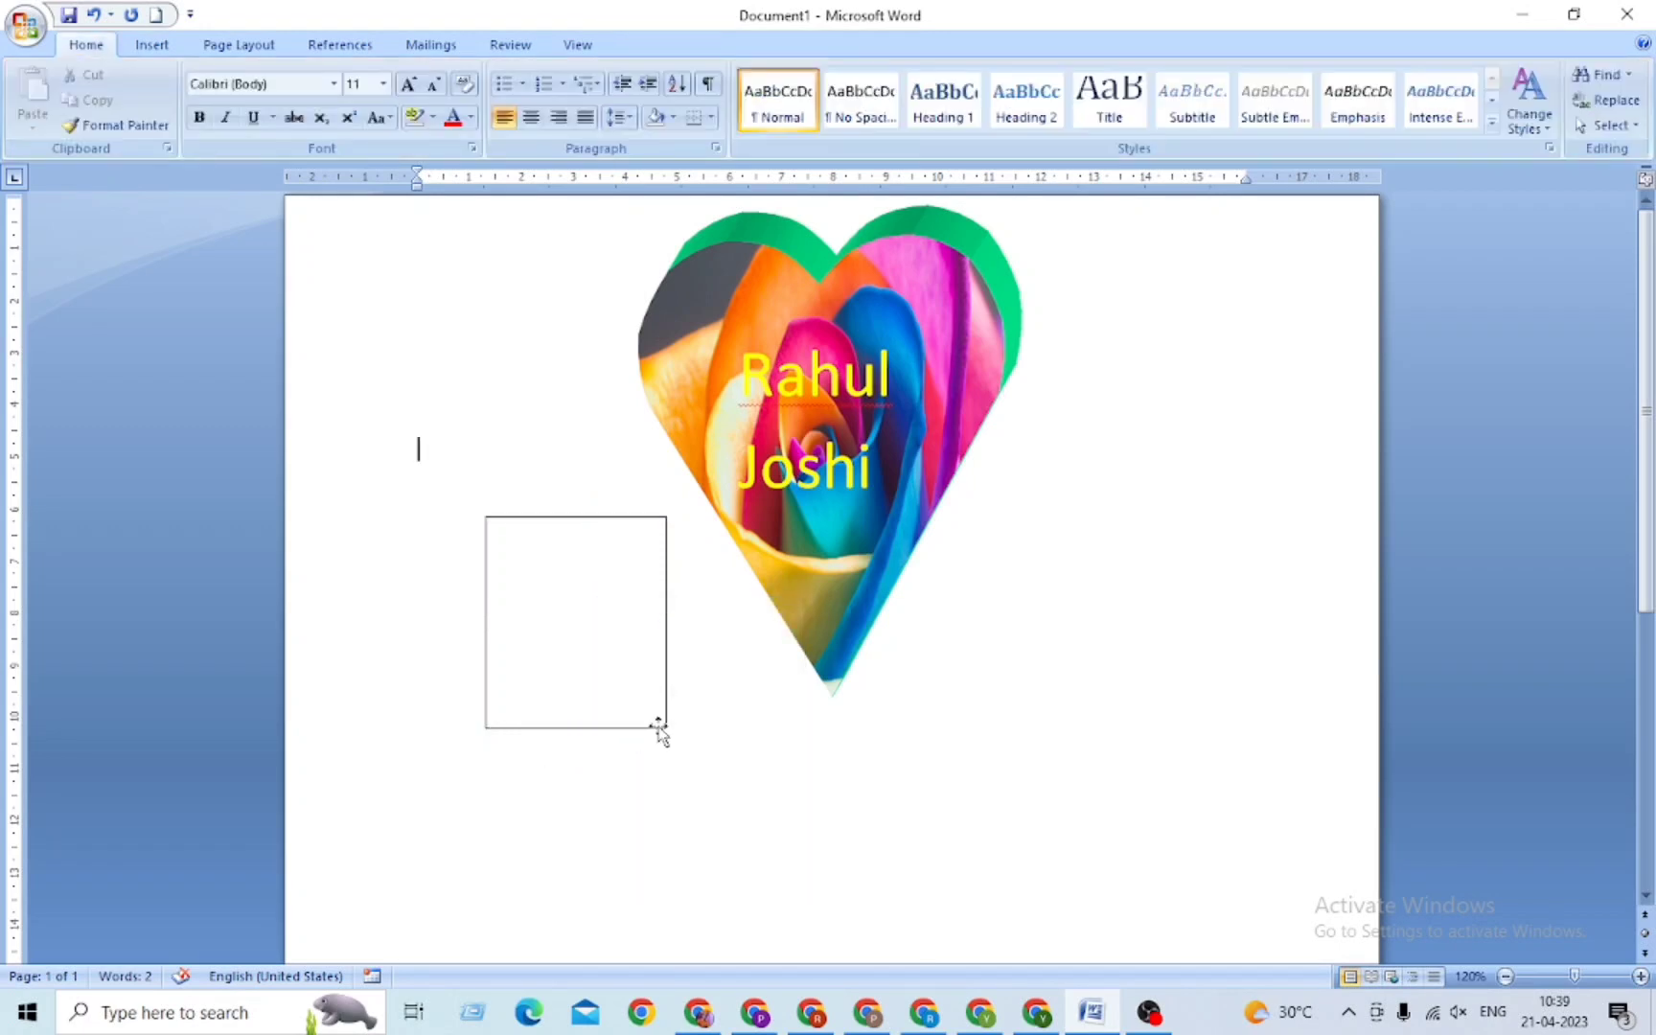
left_click(661, 730)
left_click_drag(667, 730, 633, 688)
left_click(654, 680)
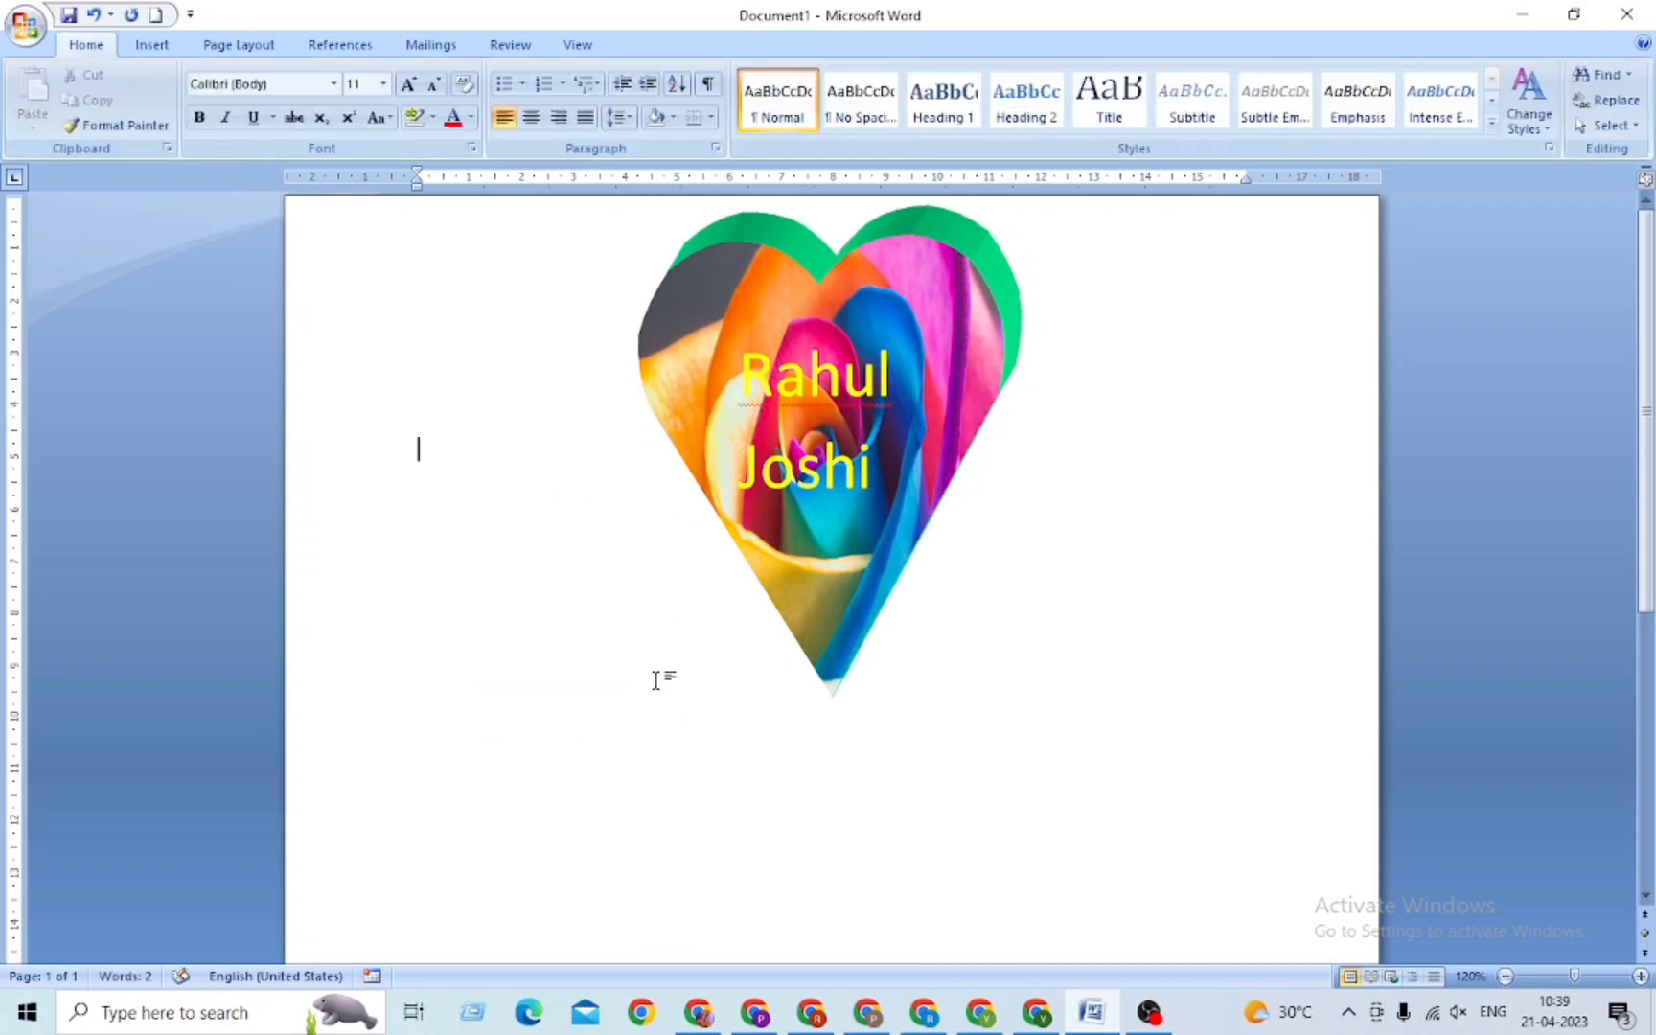
type("Mohan")
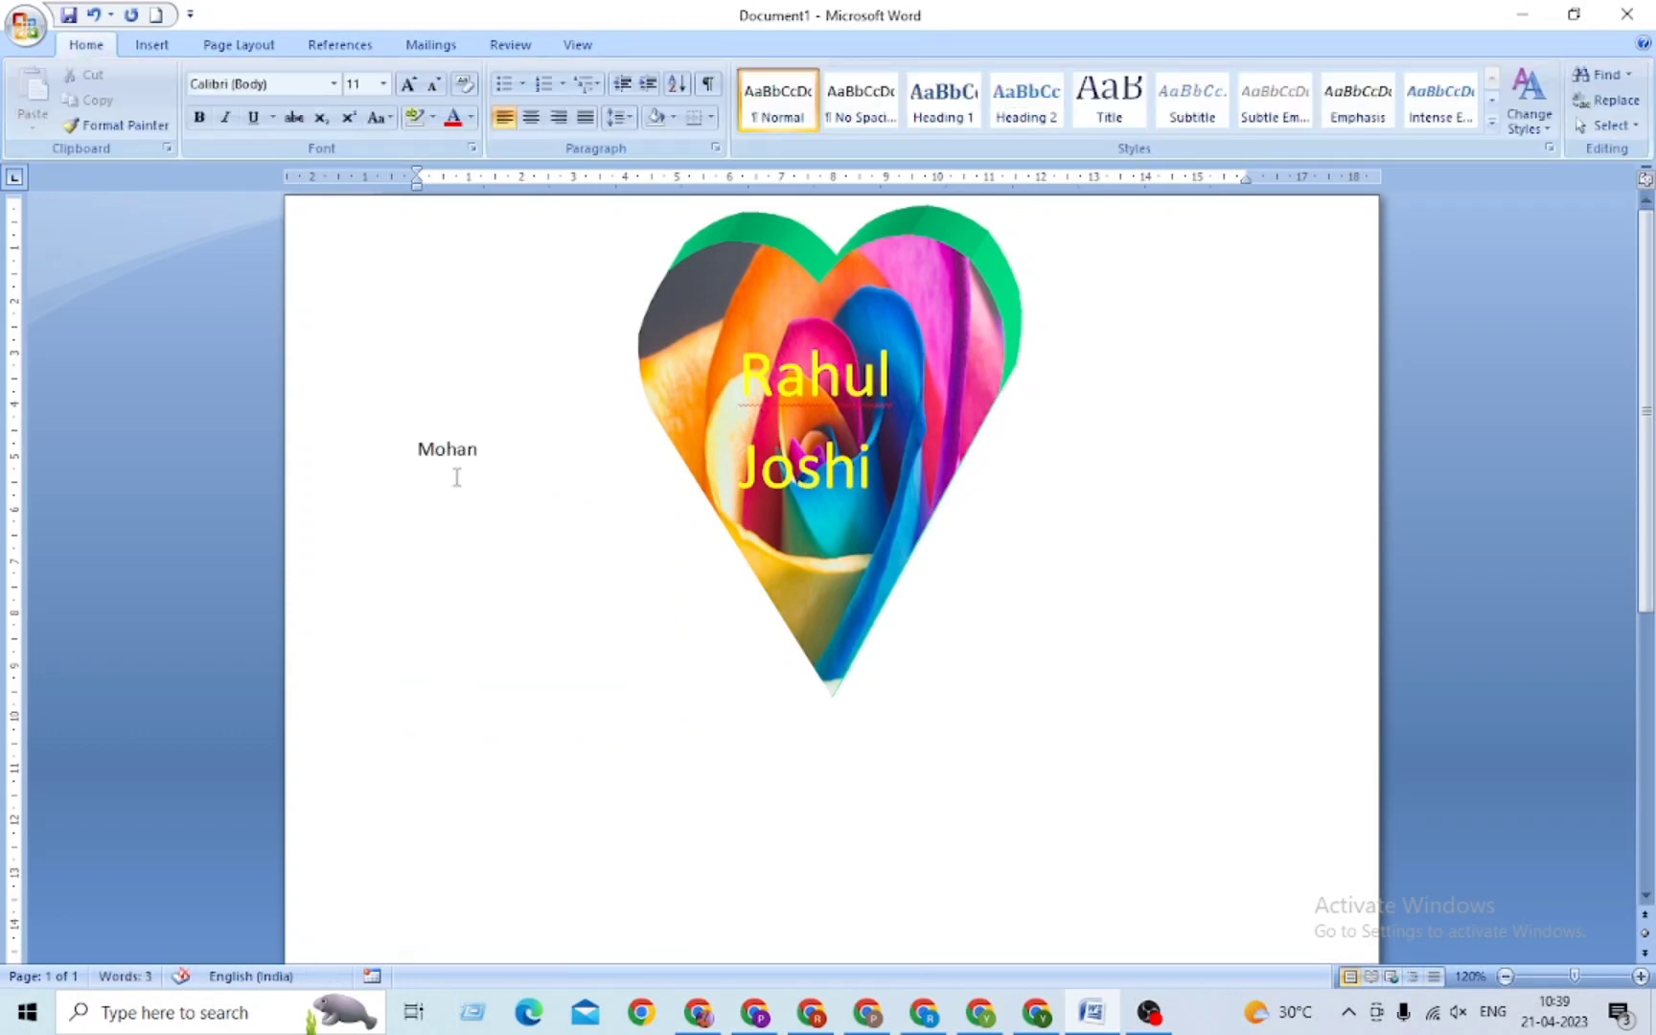
Step: Draw a rectangle around the new name and set its wrapping to Behind Text
left_click(152, 44)
left_click(347, 96)
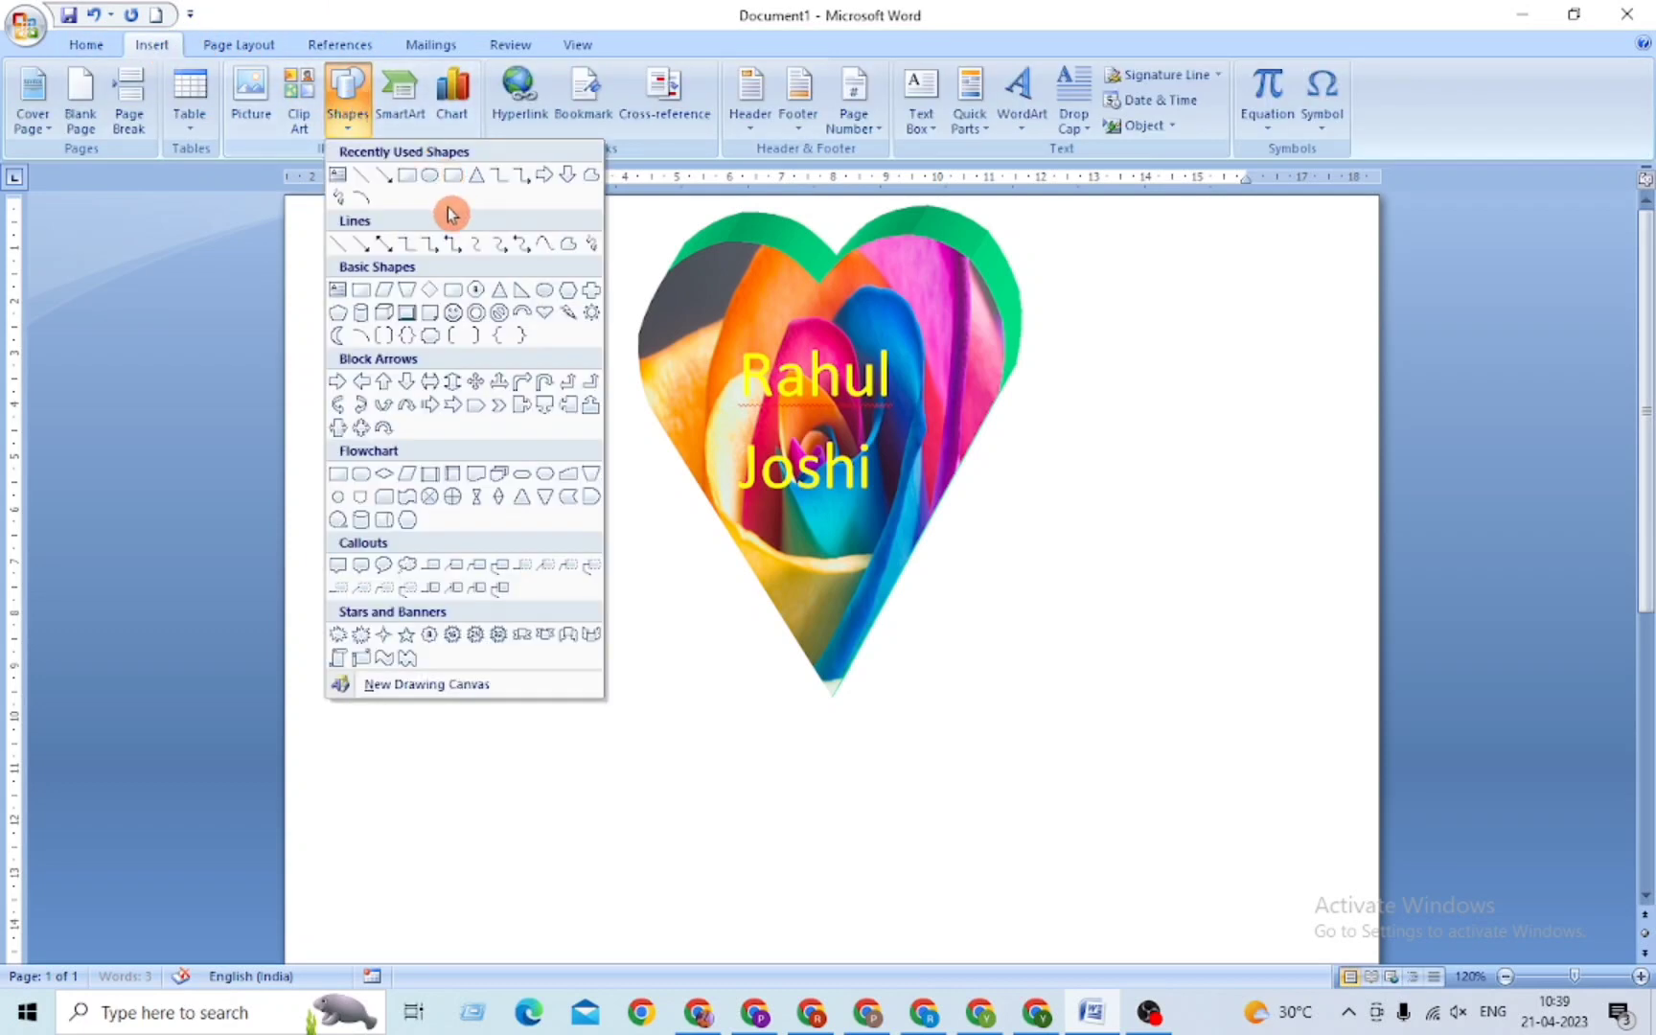
left_click(408, 174)
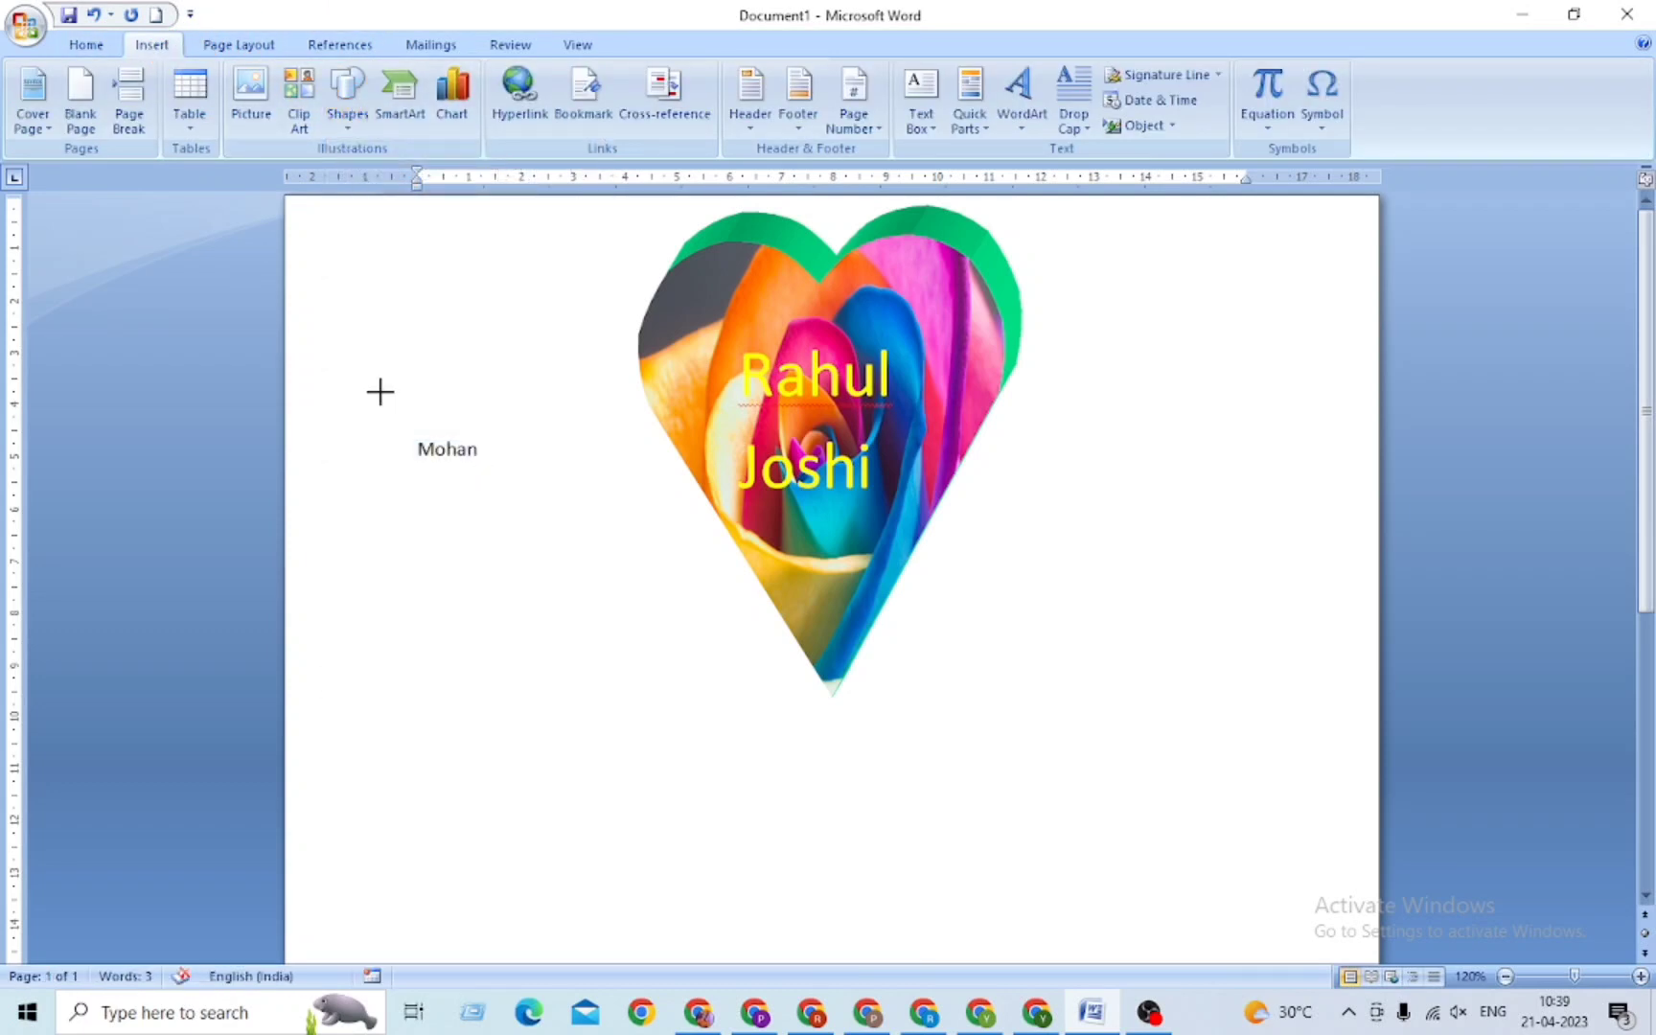
left_click_drag(379, 391, 521, 516)
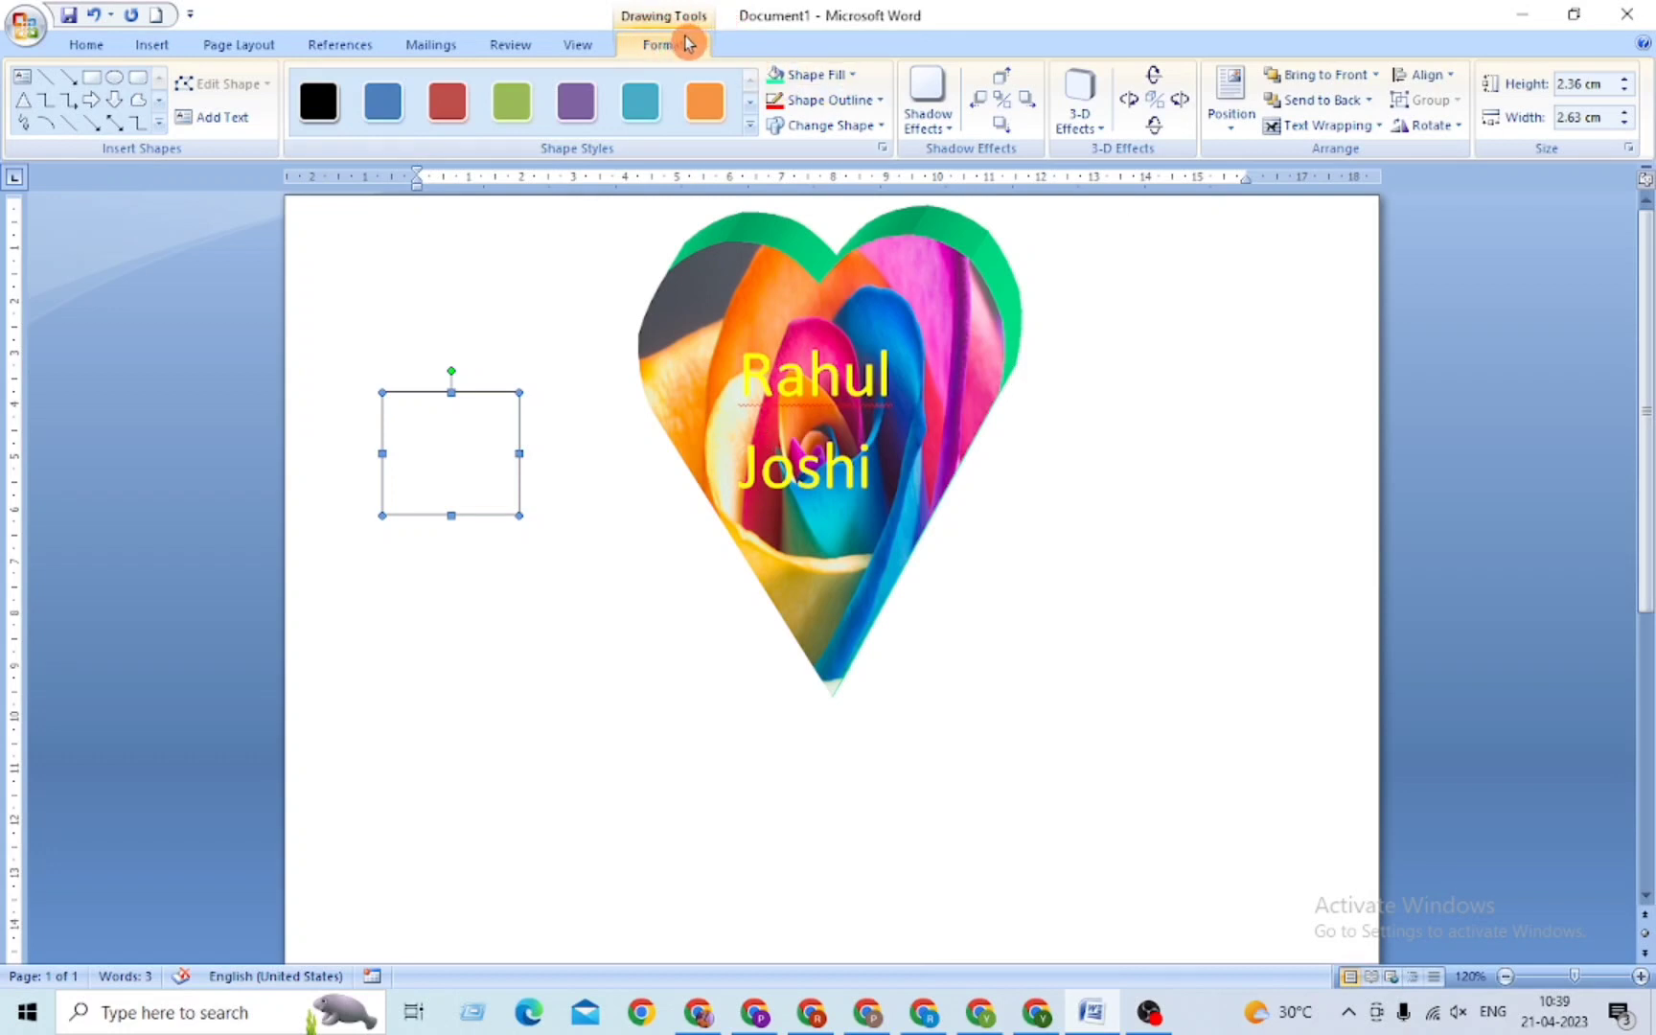
left_click(1303, 126)
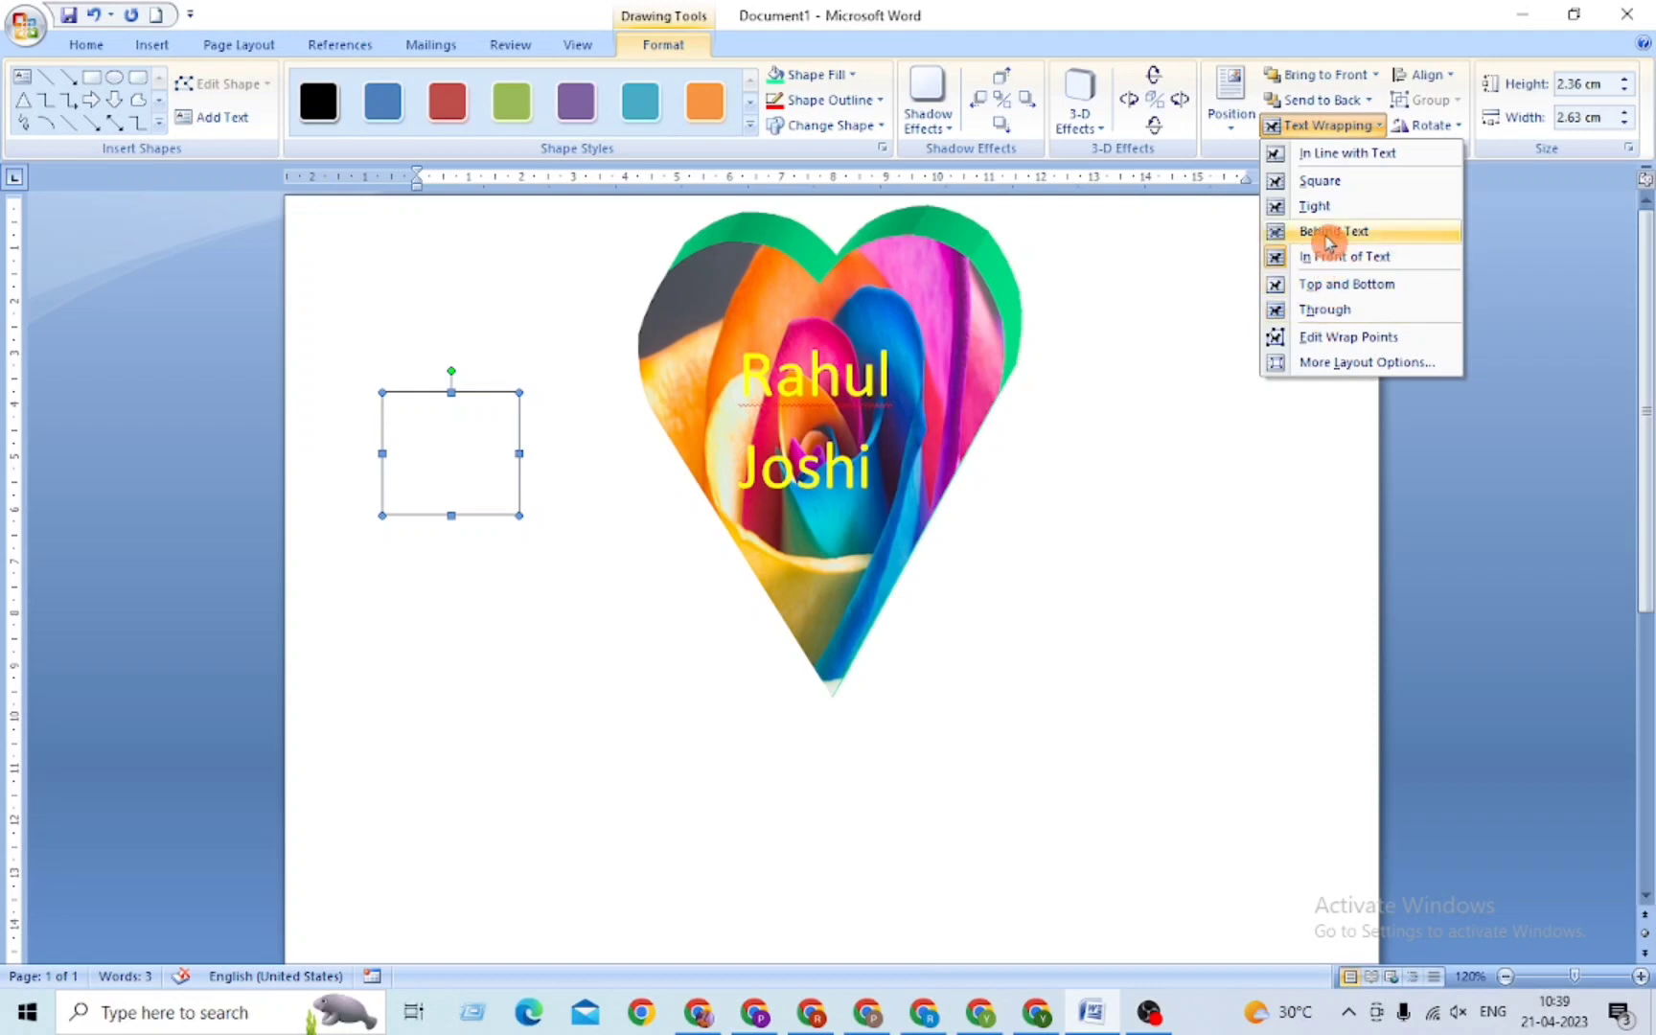
left_click(1330, 232)
type("Mohan")
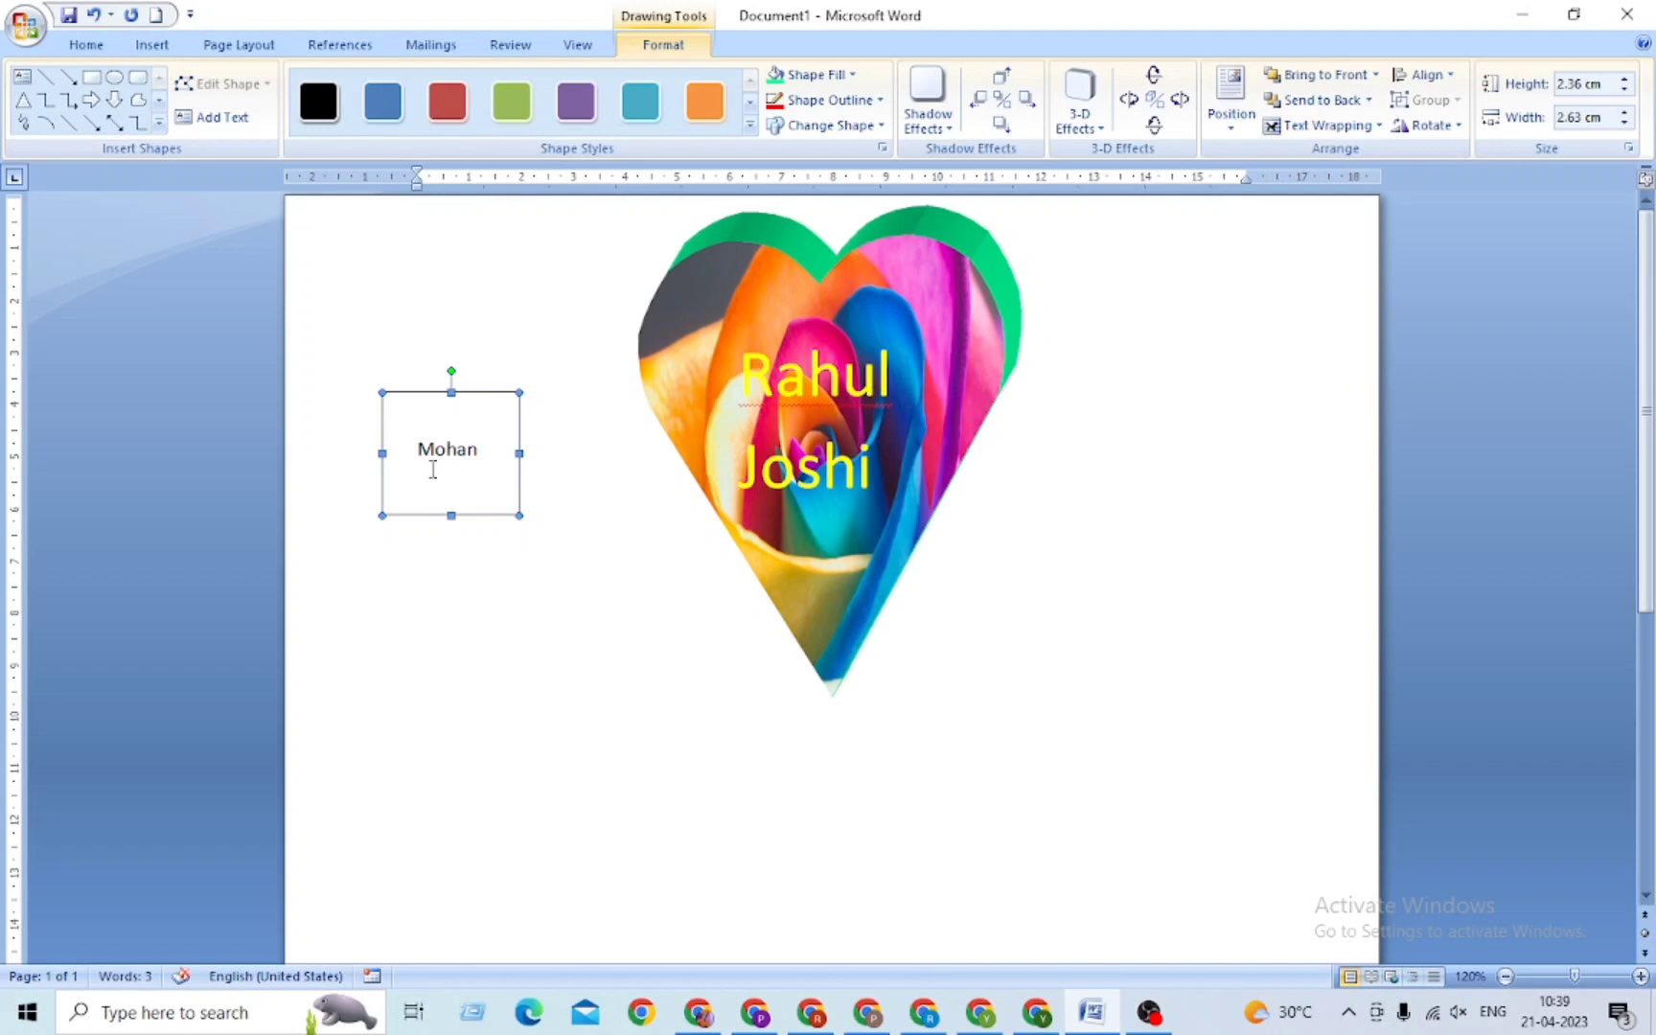
left_click(809, 74)
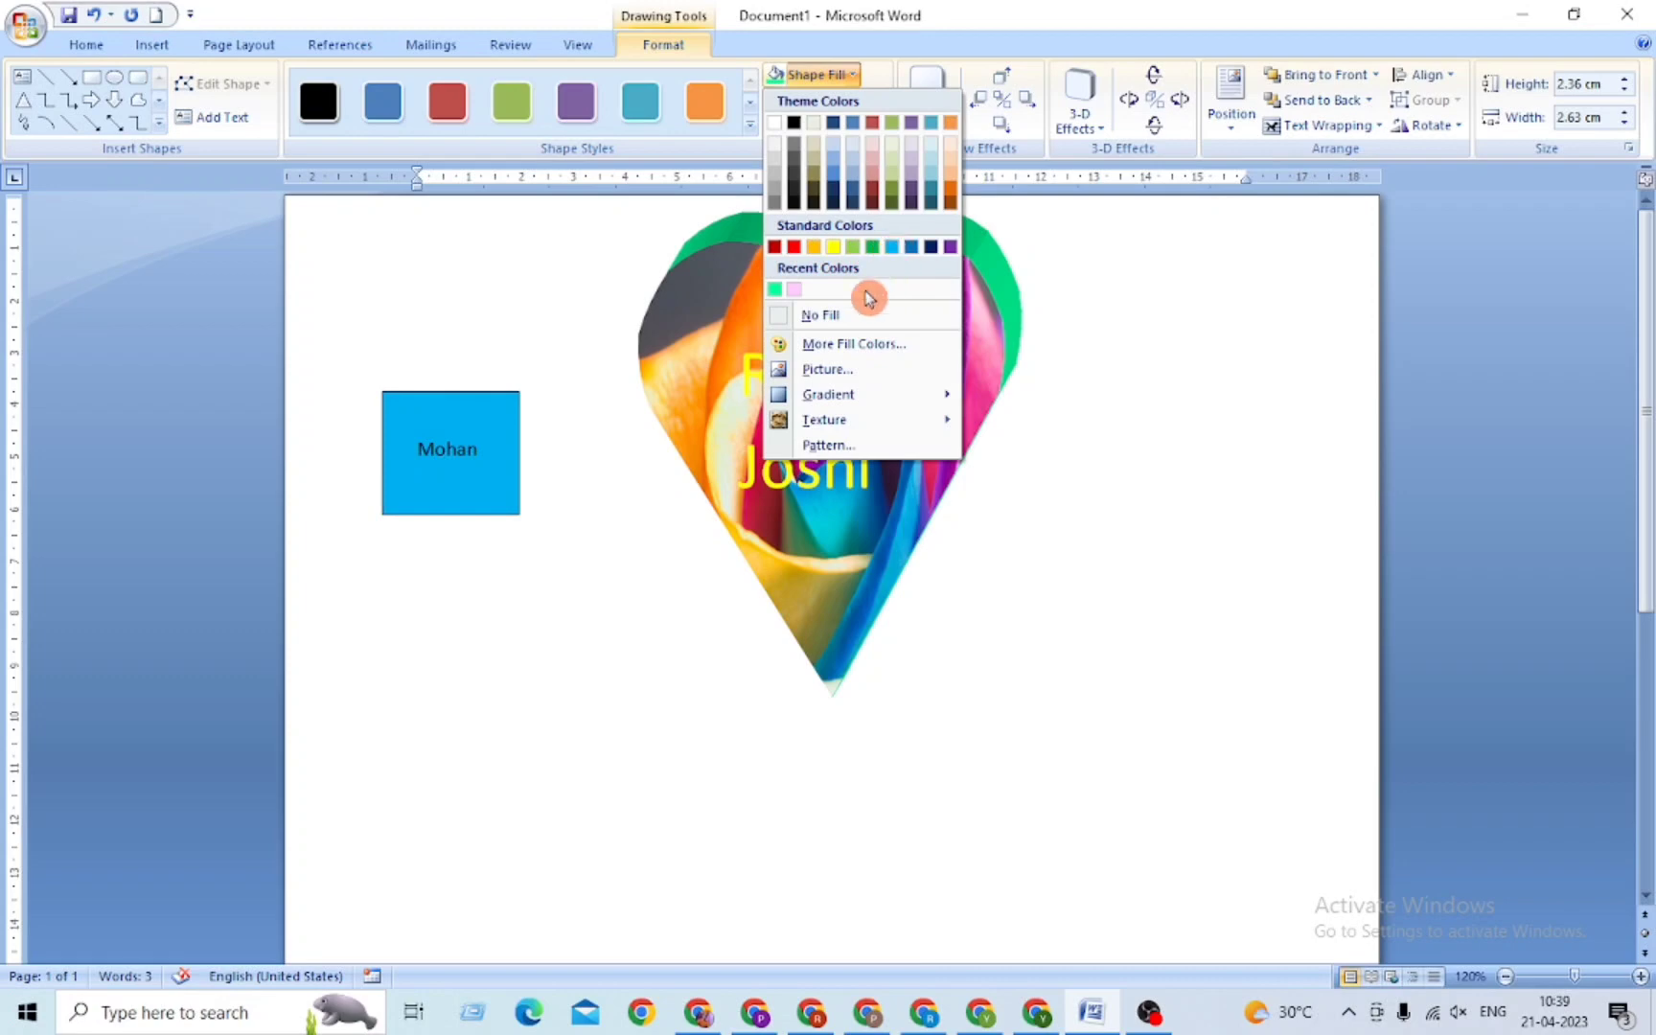
Step: Fill the rectangle with the green hills landscape picture and enlarge it to about 4.5 × 5.2 cm
left_click(857, 371)
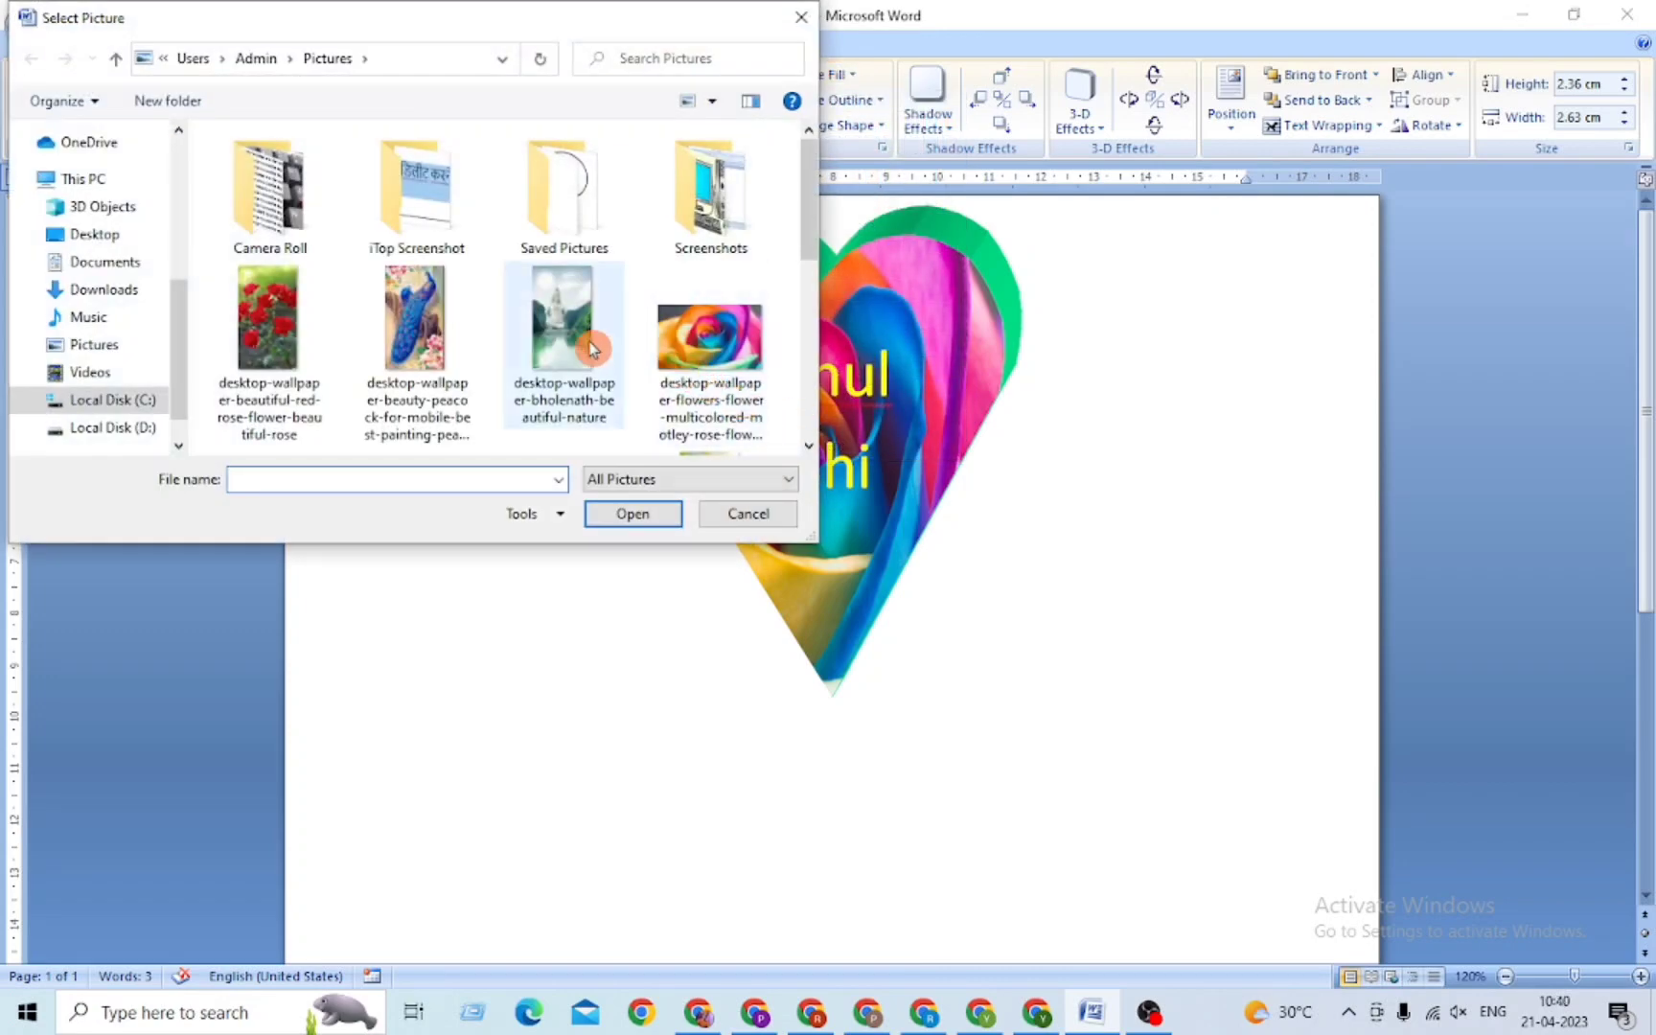
scroll(493, 331, "down", 3)
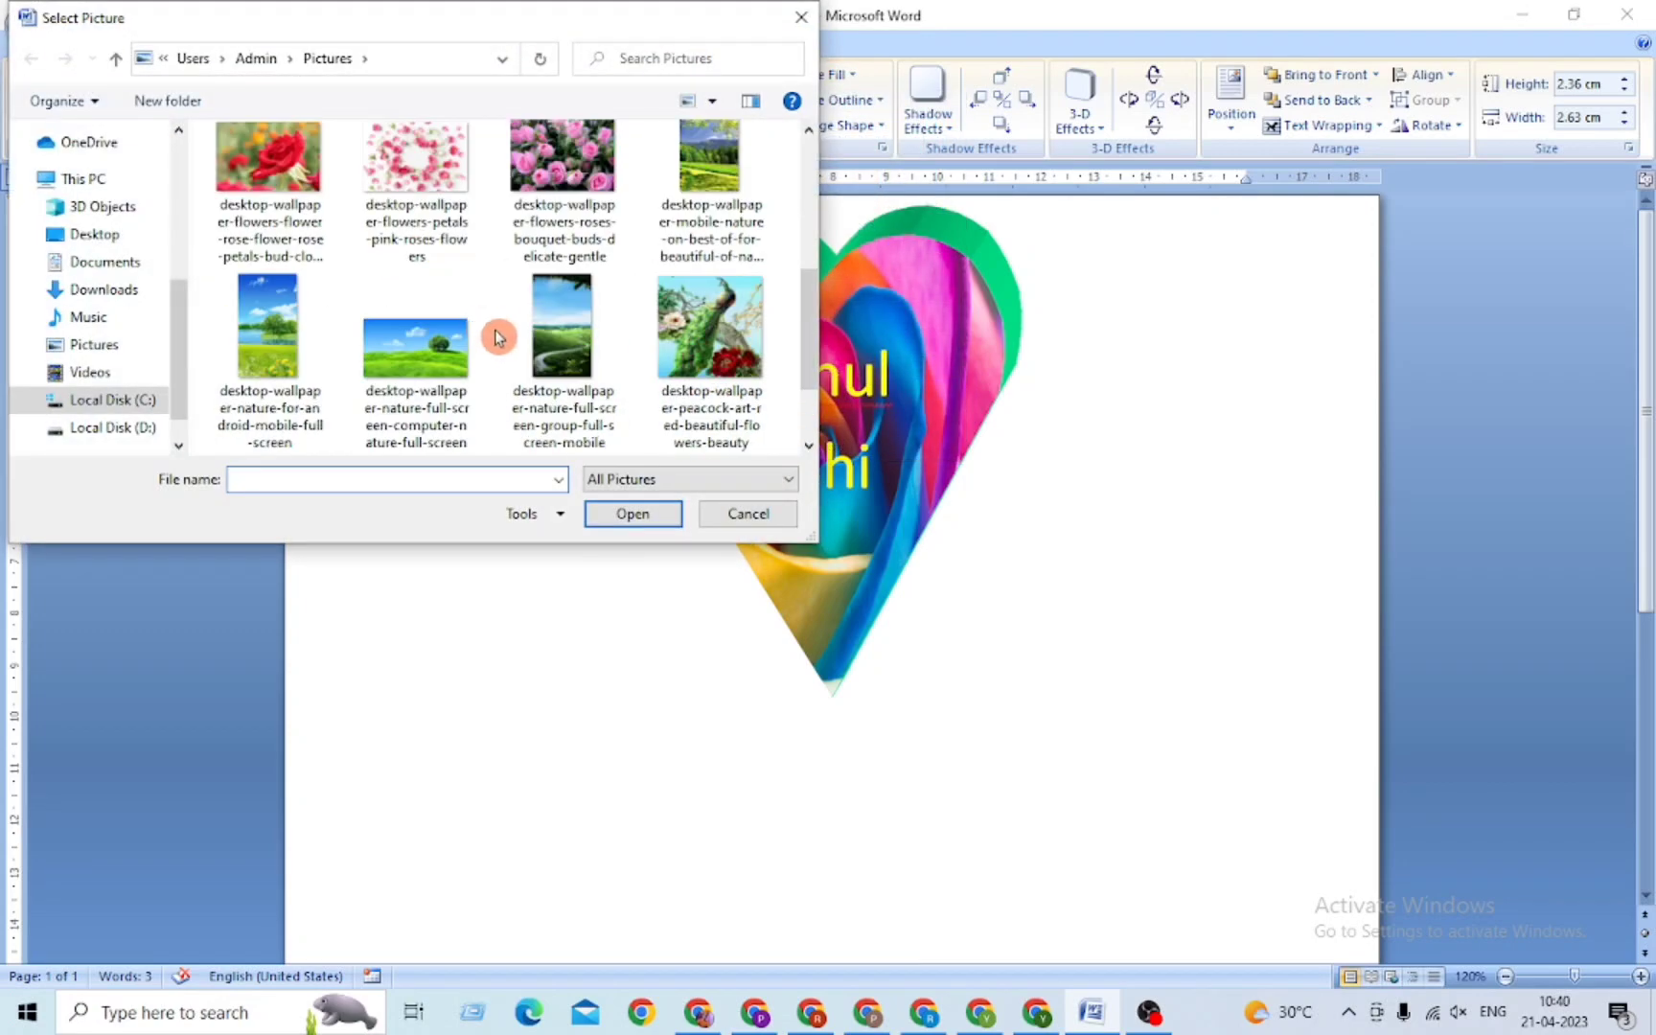
left_click(450, 335)
left_click(658, 513)
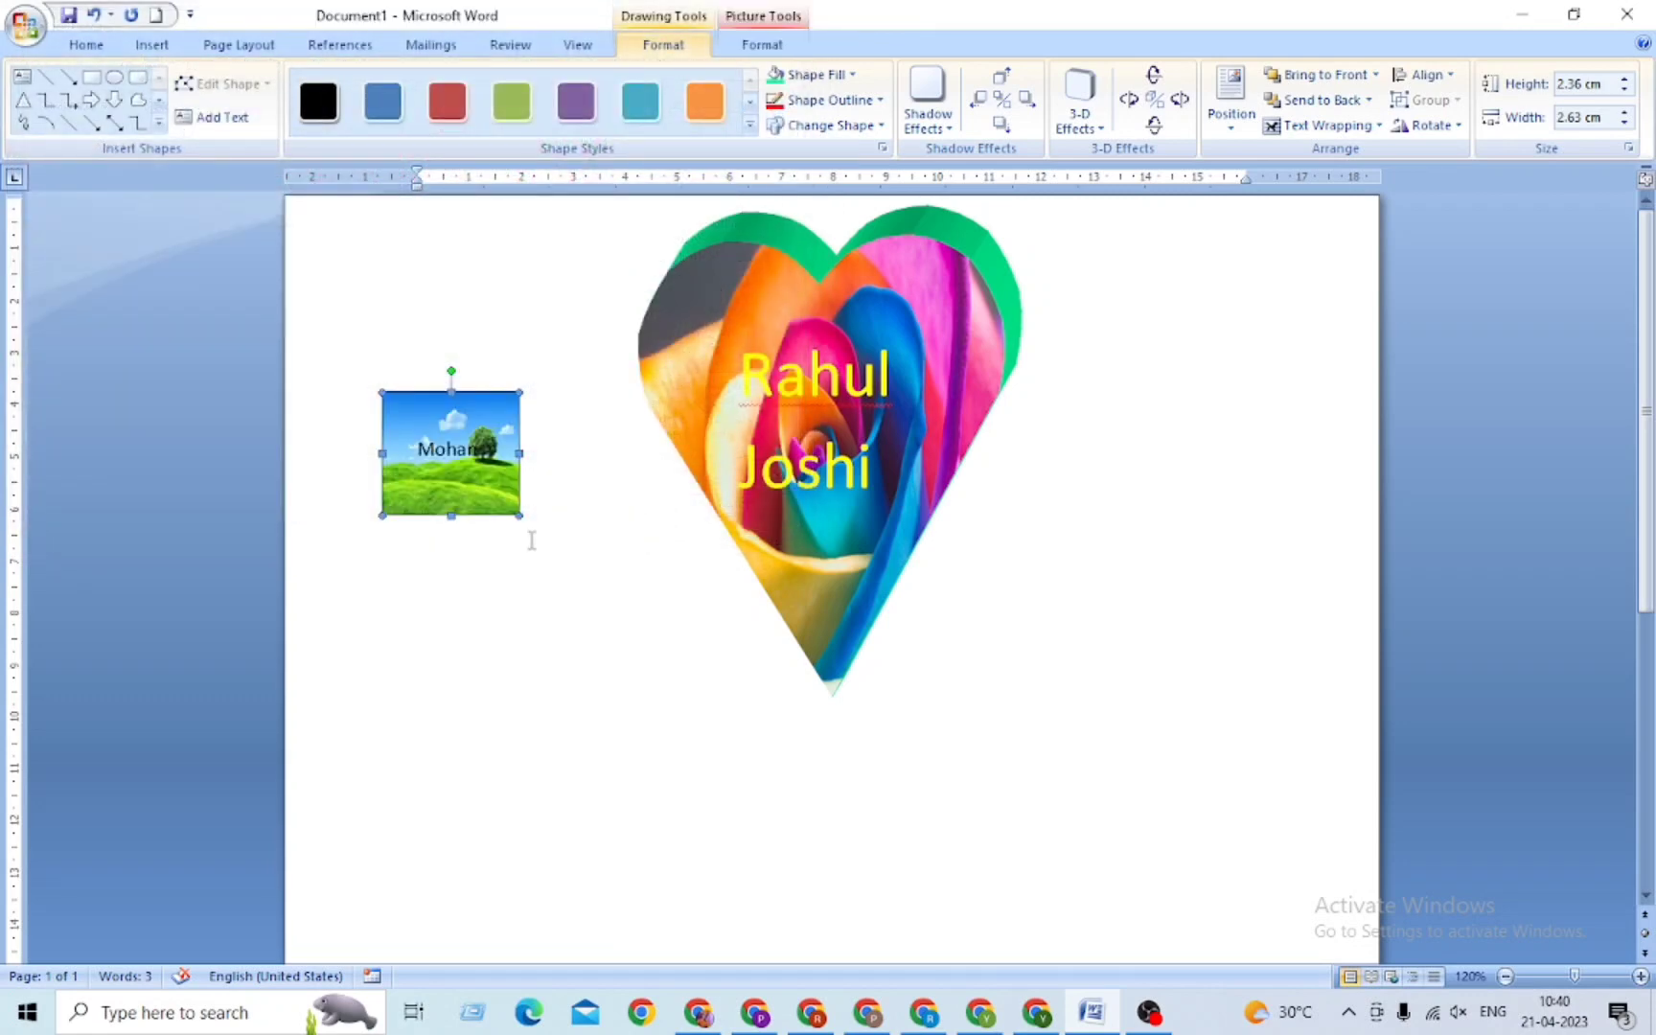
left_click_drag(522, 524, 653, 626)
Step: Set the name inside the picture box to 26 pt and select the landscape picture
left_click_drag(417, 443, 489, 479)
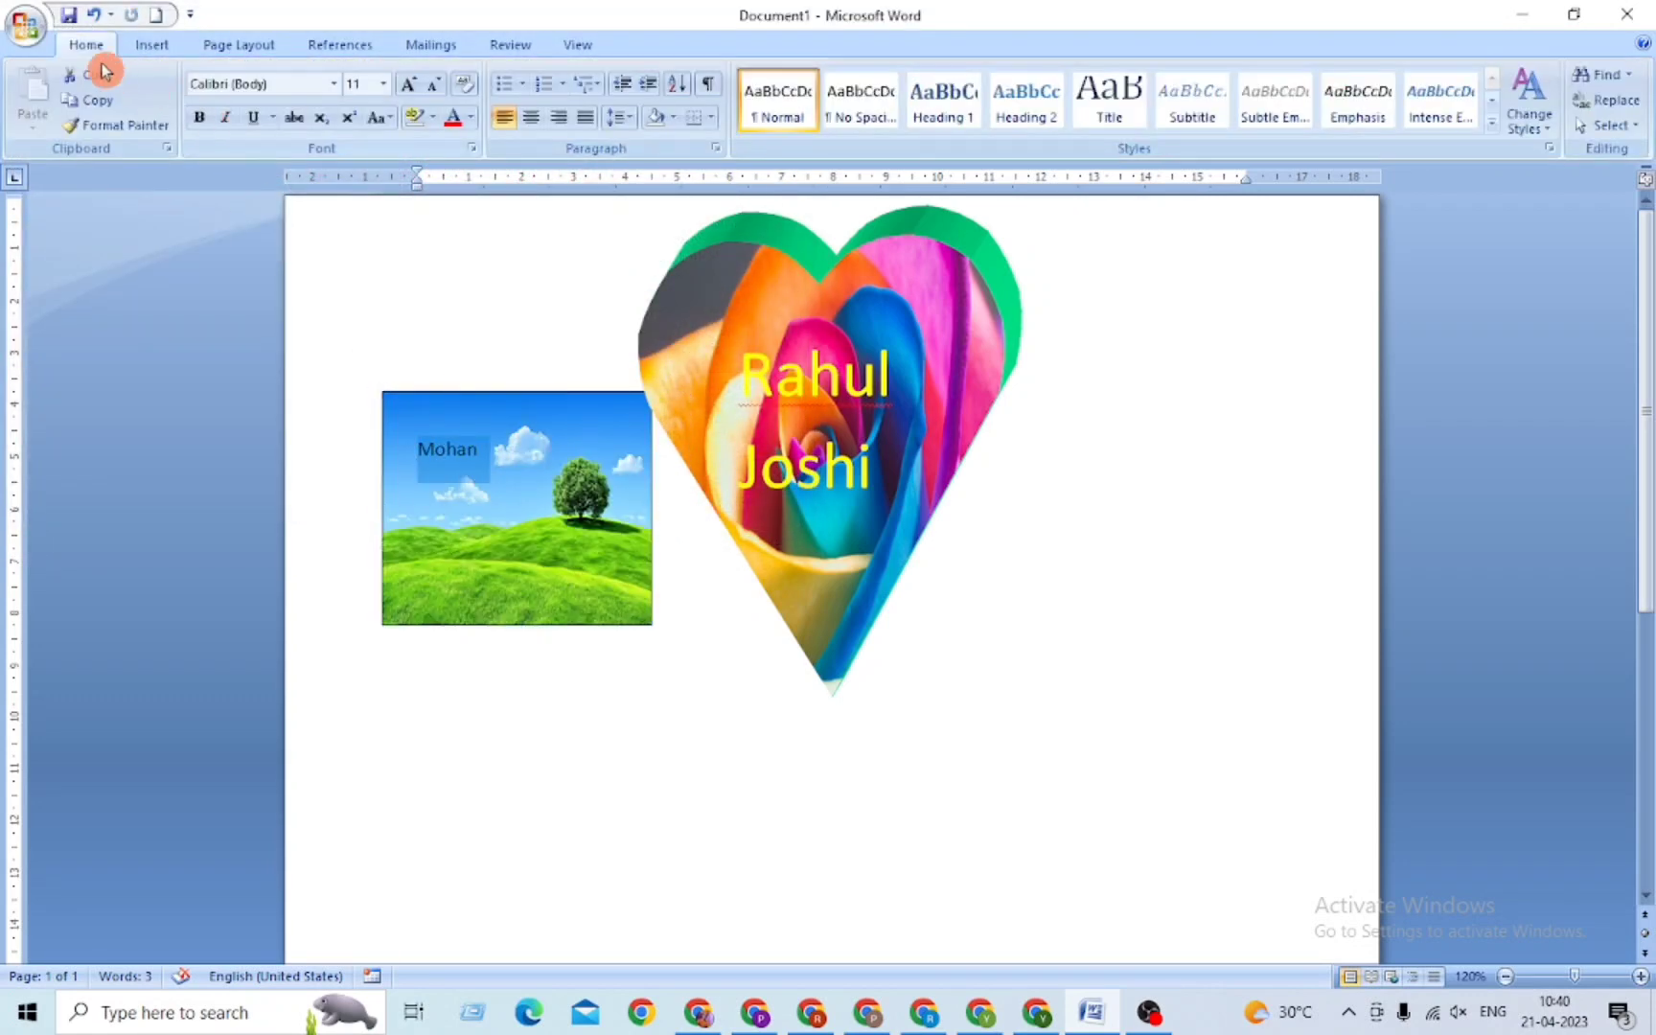
left_click(385, 84)
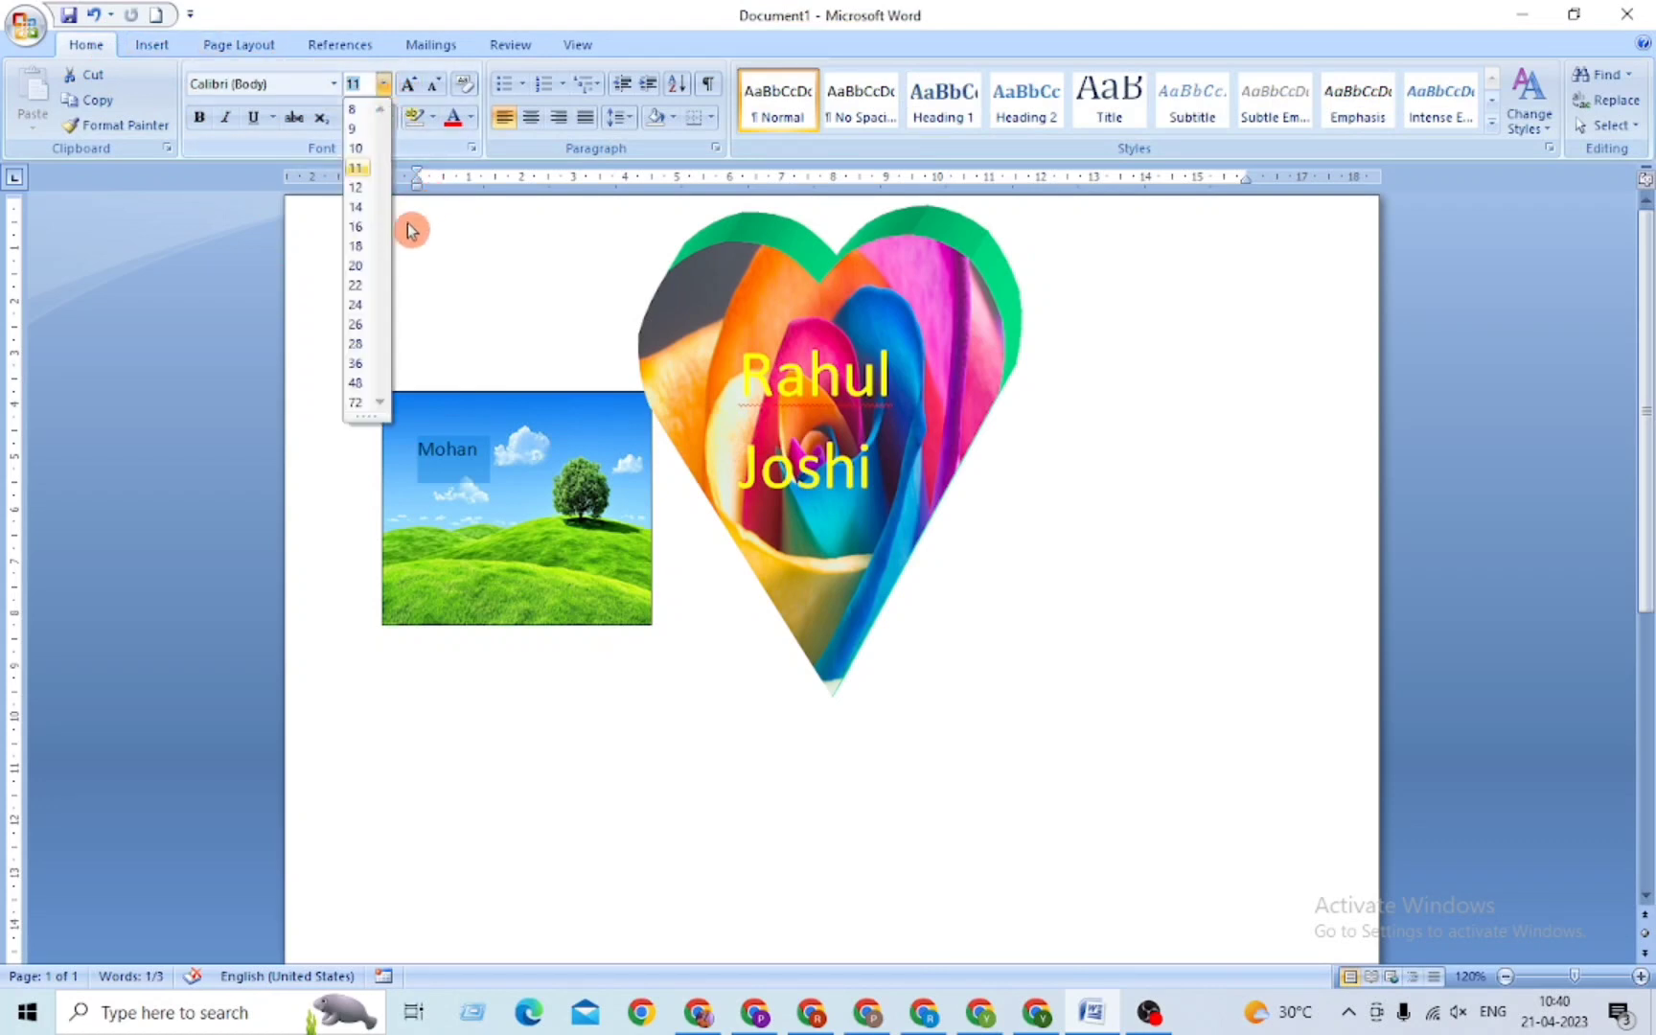
left_click(360, 326)
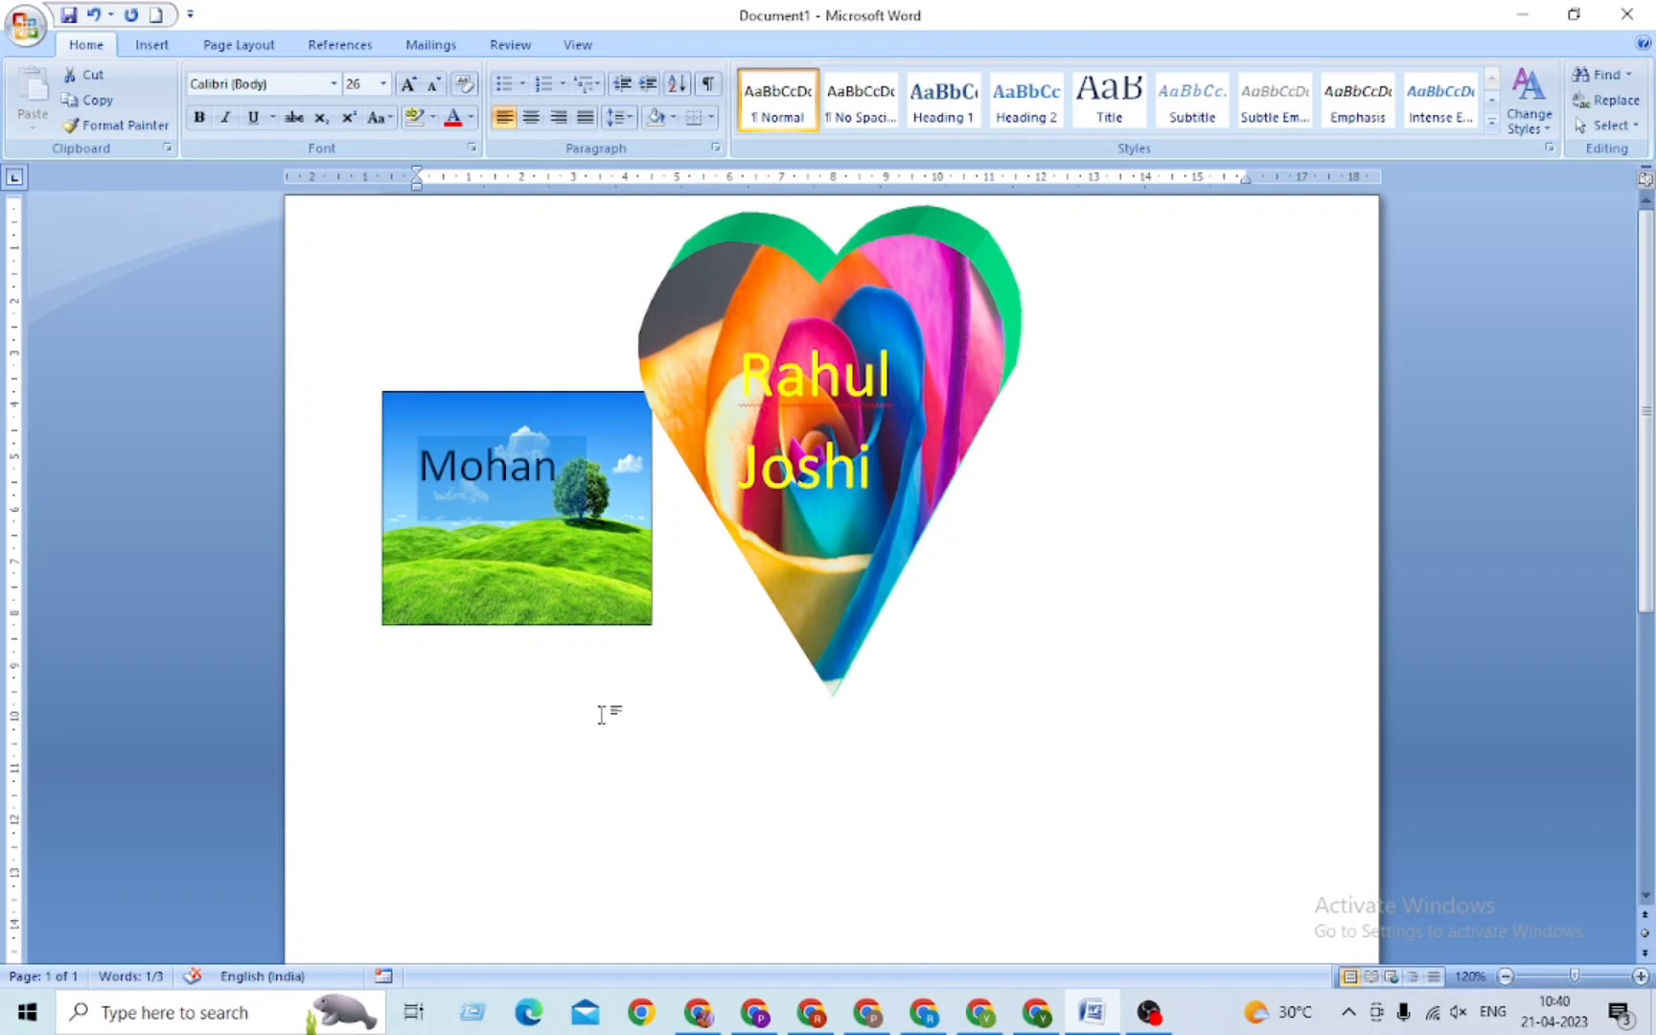
left_click(611, 506)
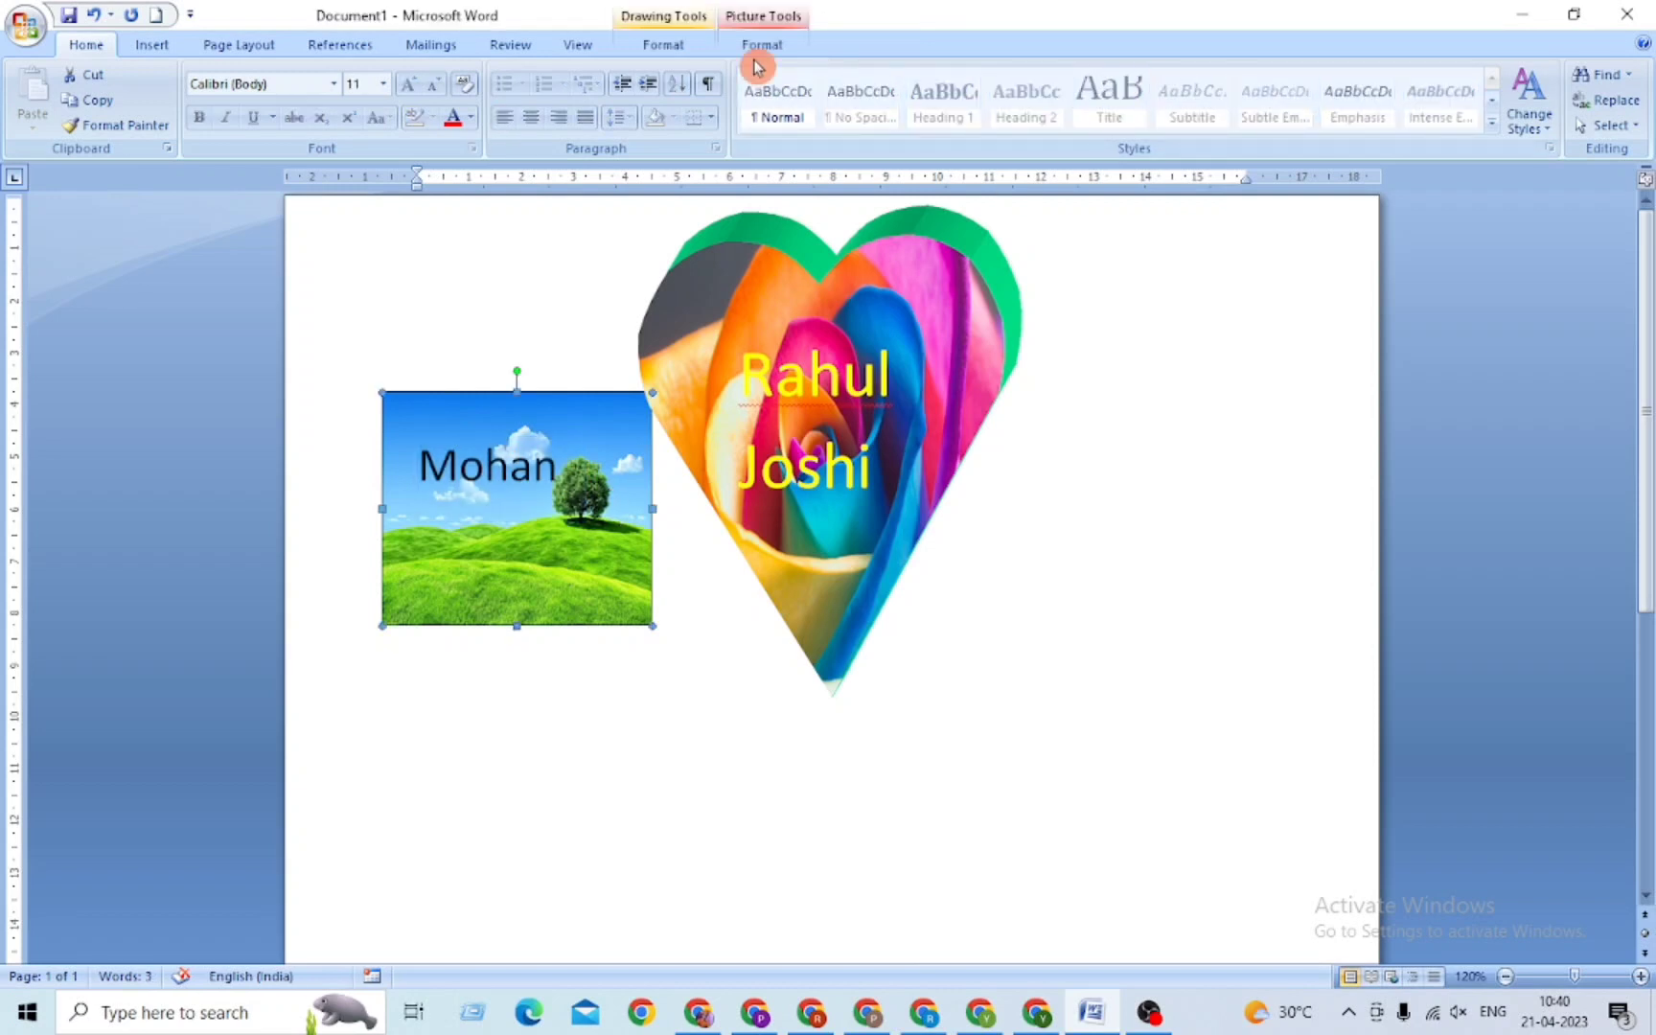
Step: Resize the landscape picture to be wider and shorter, leaving its wrapping unchanged
left_click(689, 47)
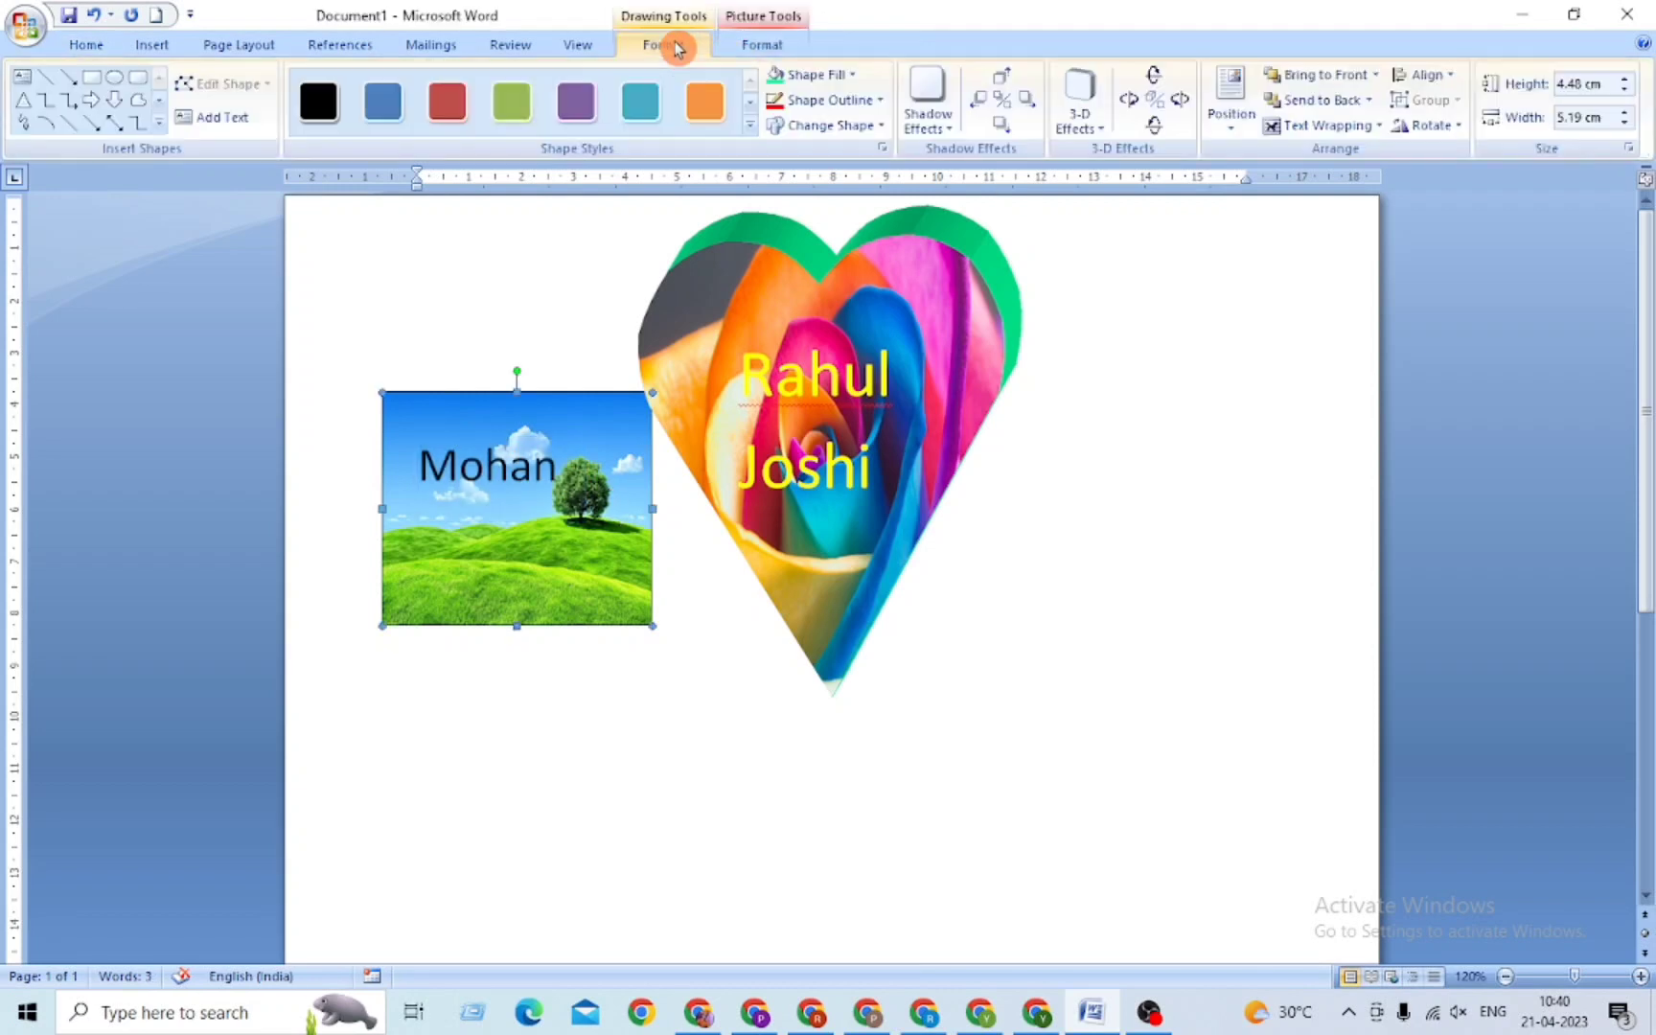
left_click(1328, 126)
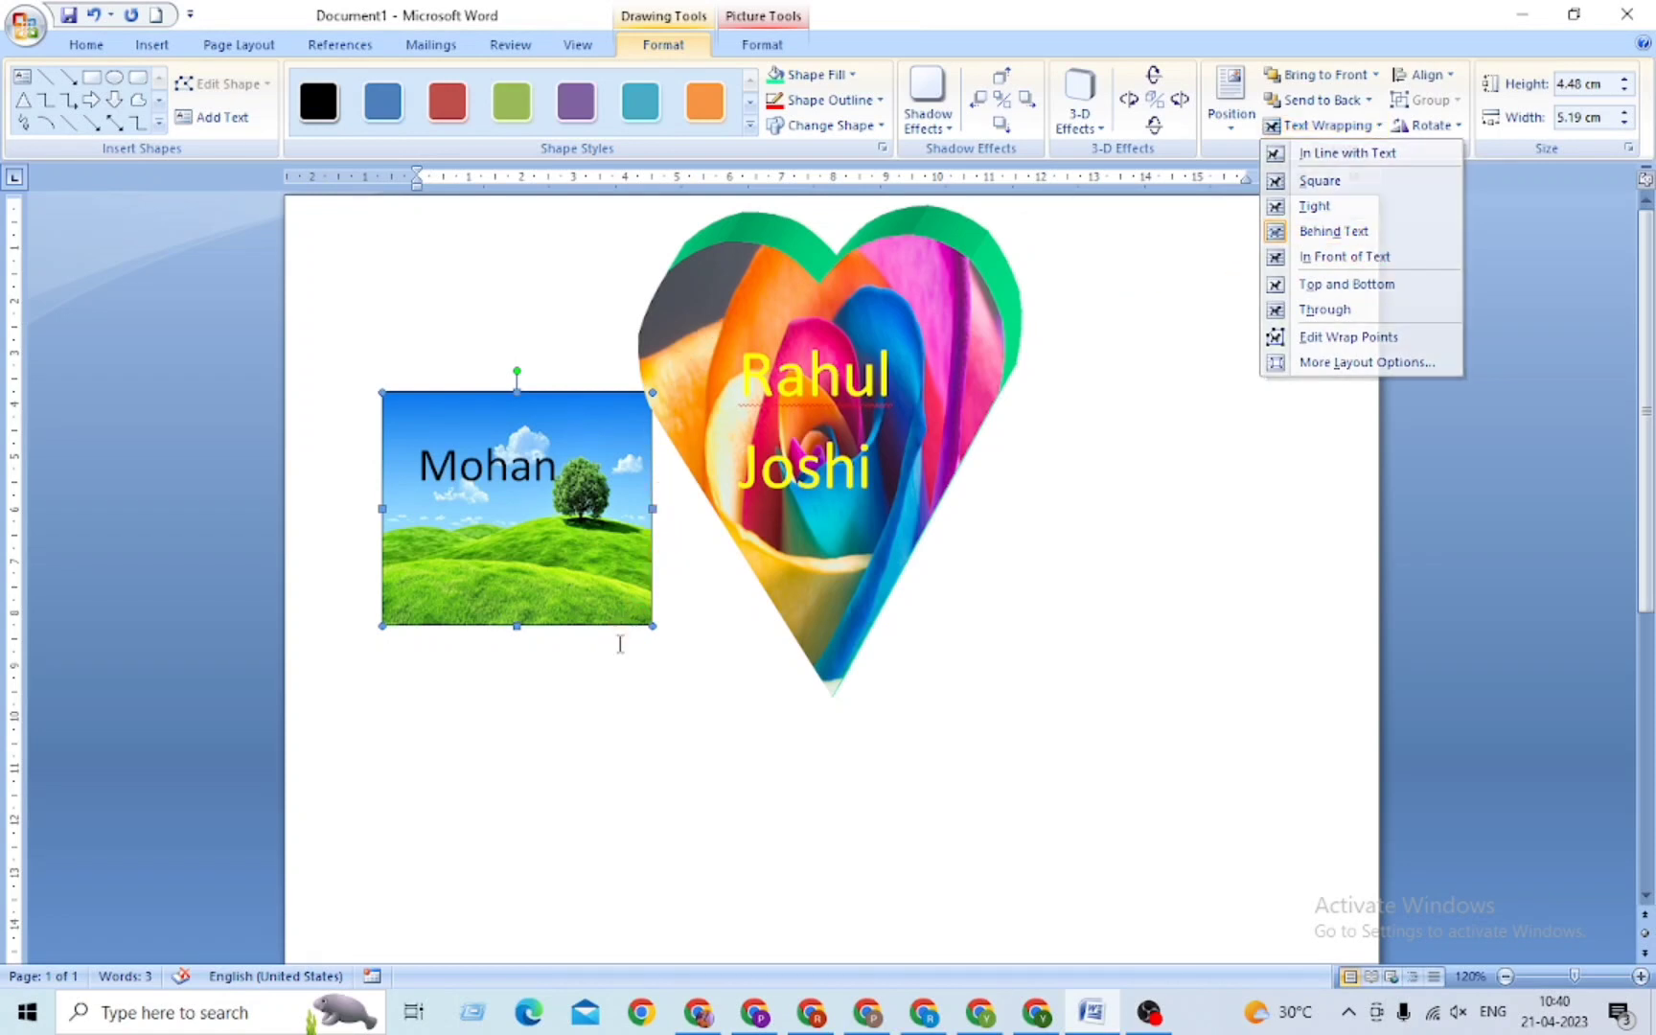
left_click(608, 578)
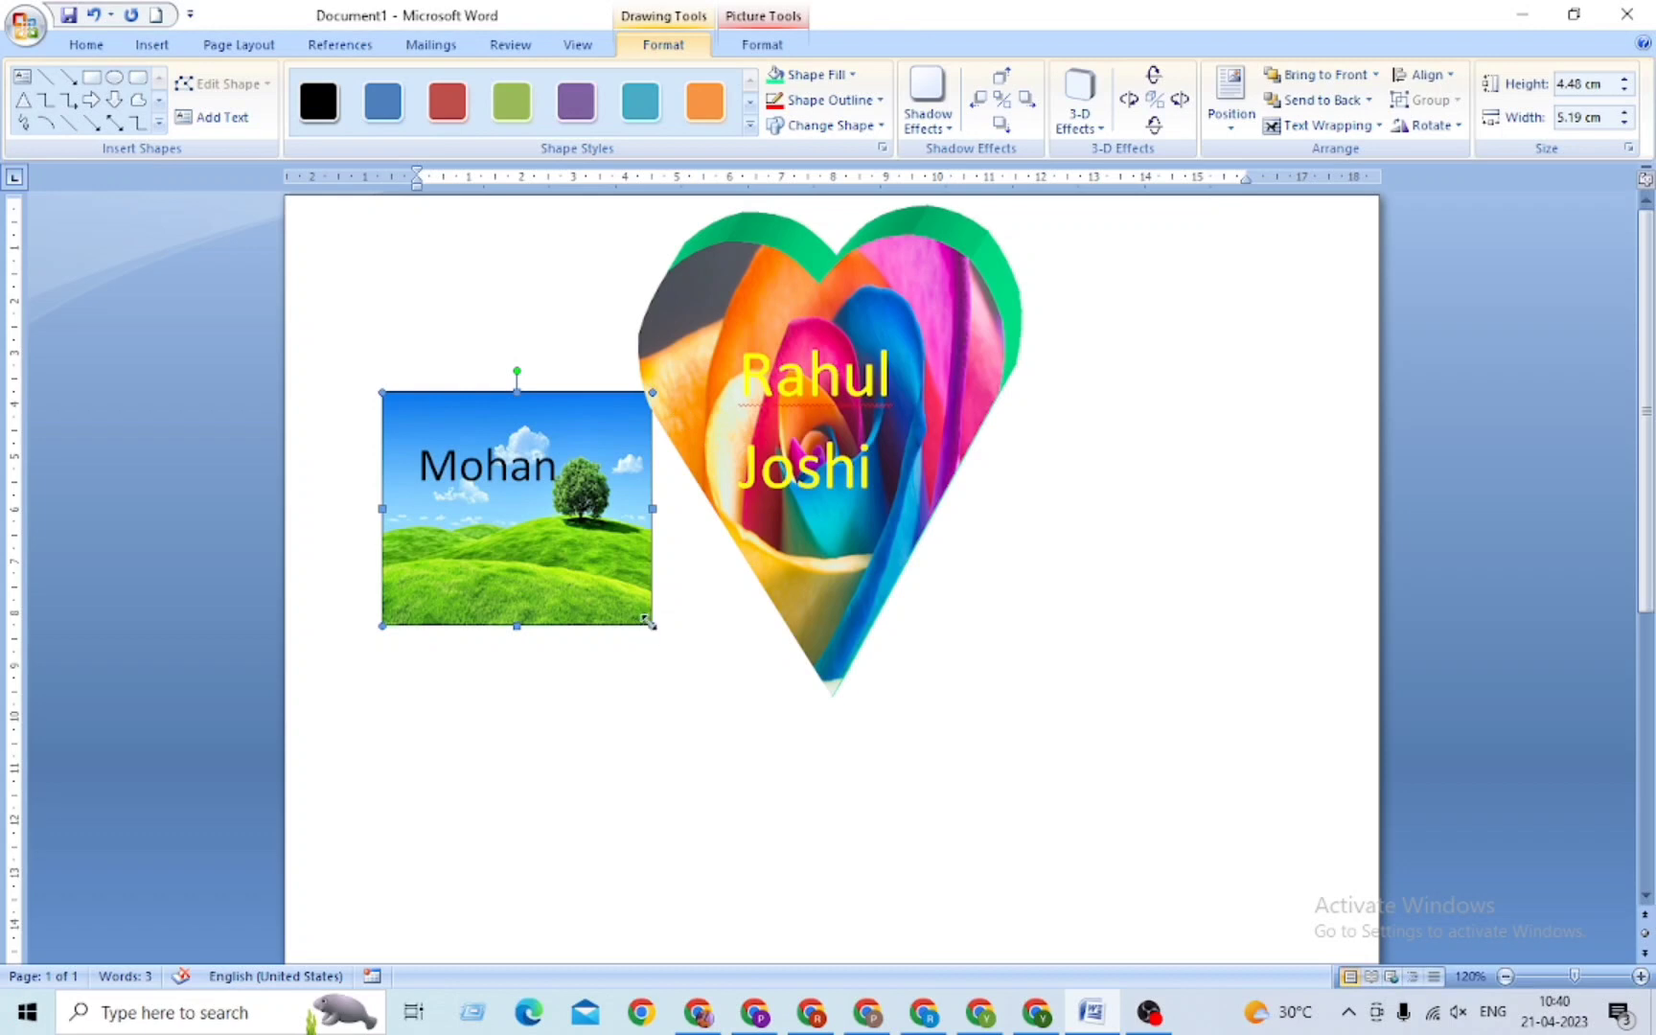
left_click_drag(649, 621, 666, 539)
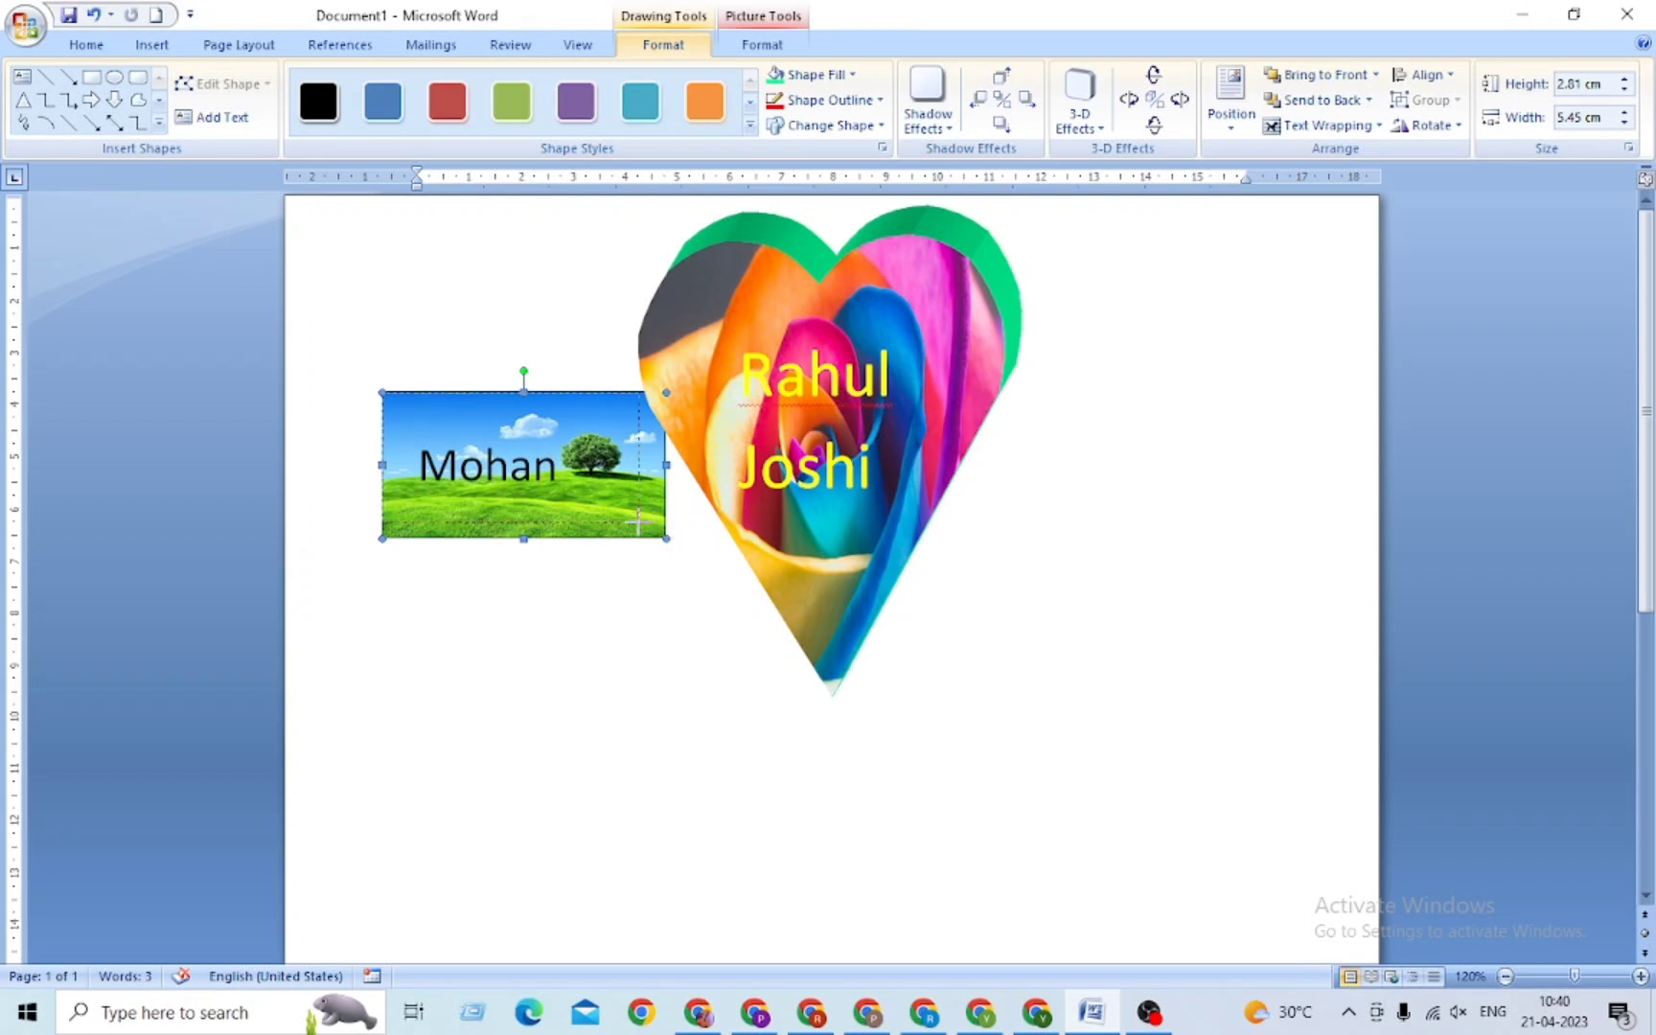
left_click_drag(666, 538, 639, 523)
Step: Delete the heart shape, the landscape picture and the leftover name text
left_click(764, 535)
key("Delete")
left_click(623, 489)
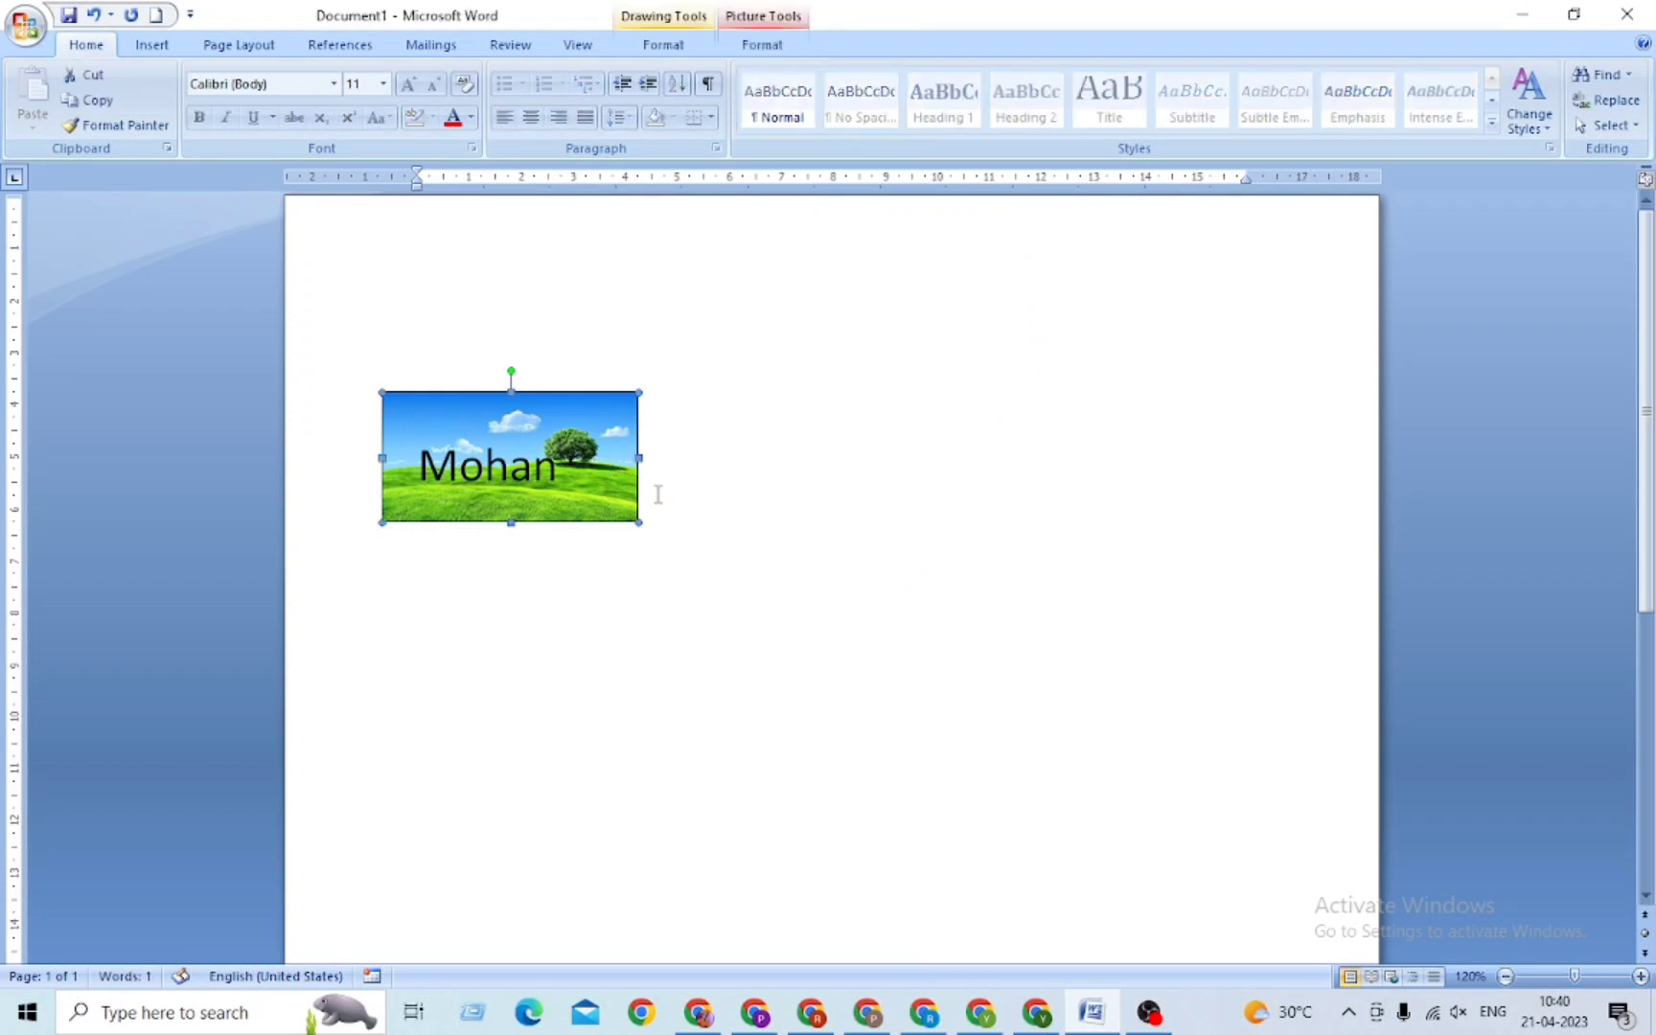
key("Delete")
left_click(152, 44)
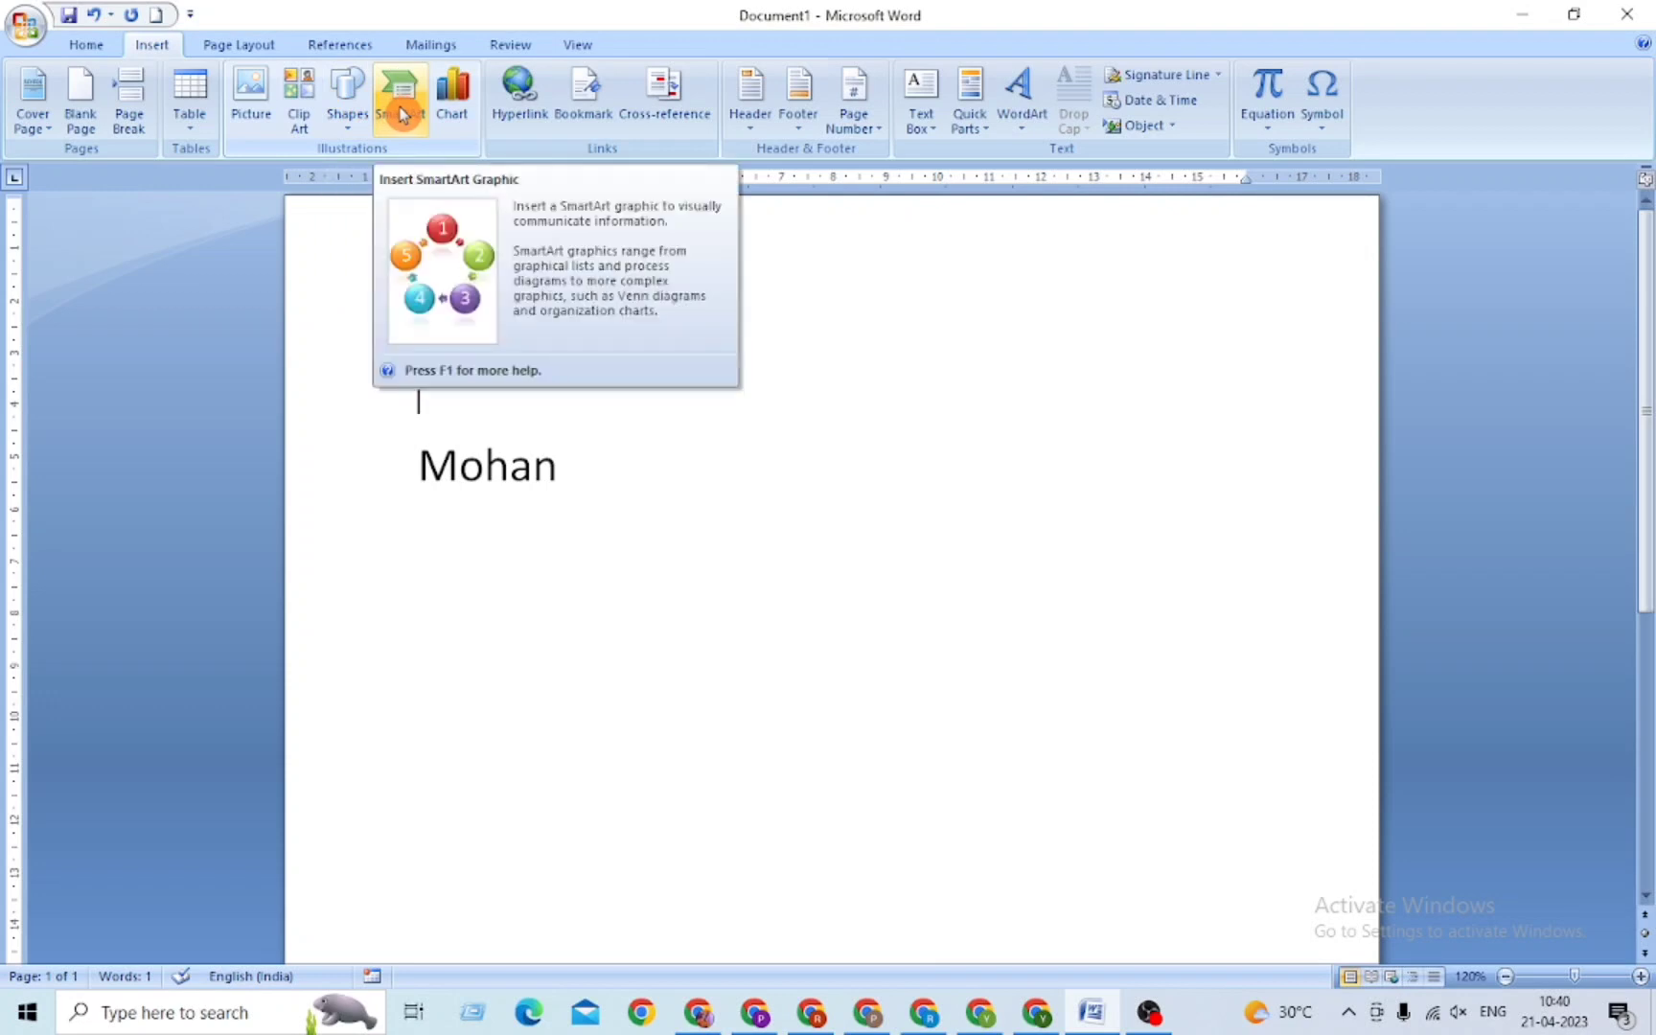
left_click_drag(601, 473, 338, 414)
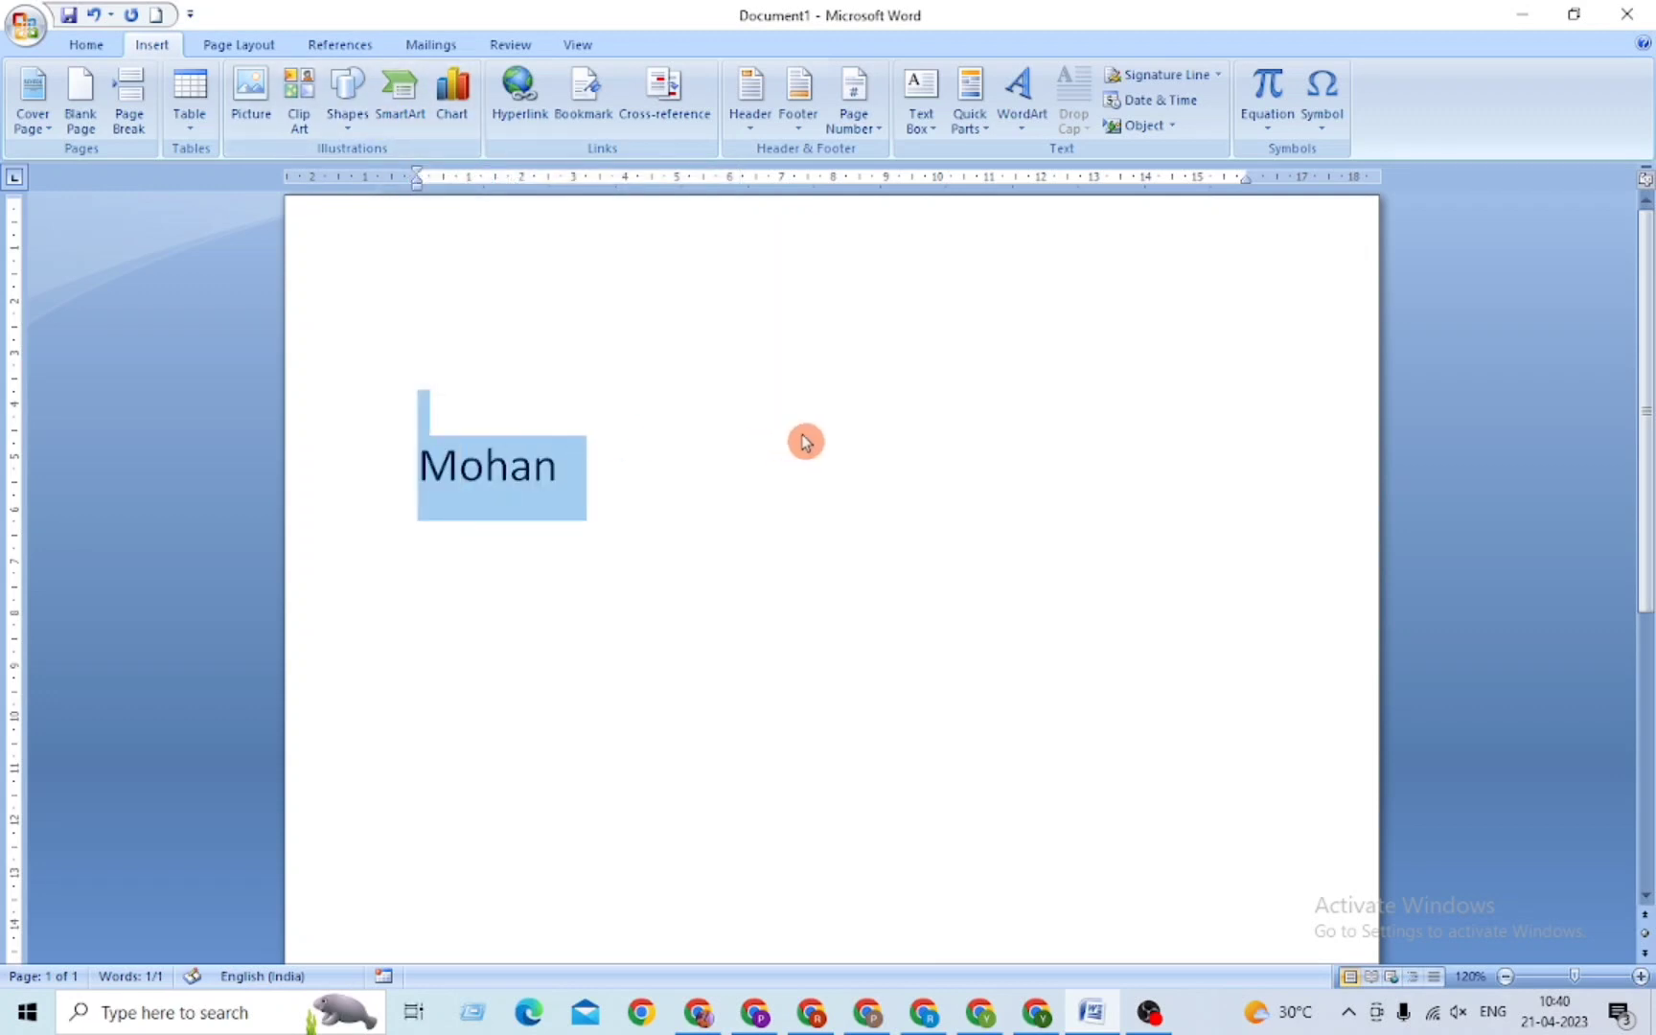
key("Delete")
Step: Insert a Basic Block List SmartArt and label its first box Sun
left_click(400, 96)
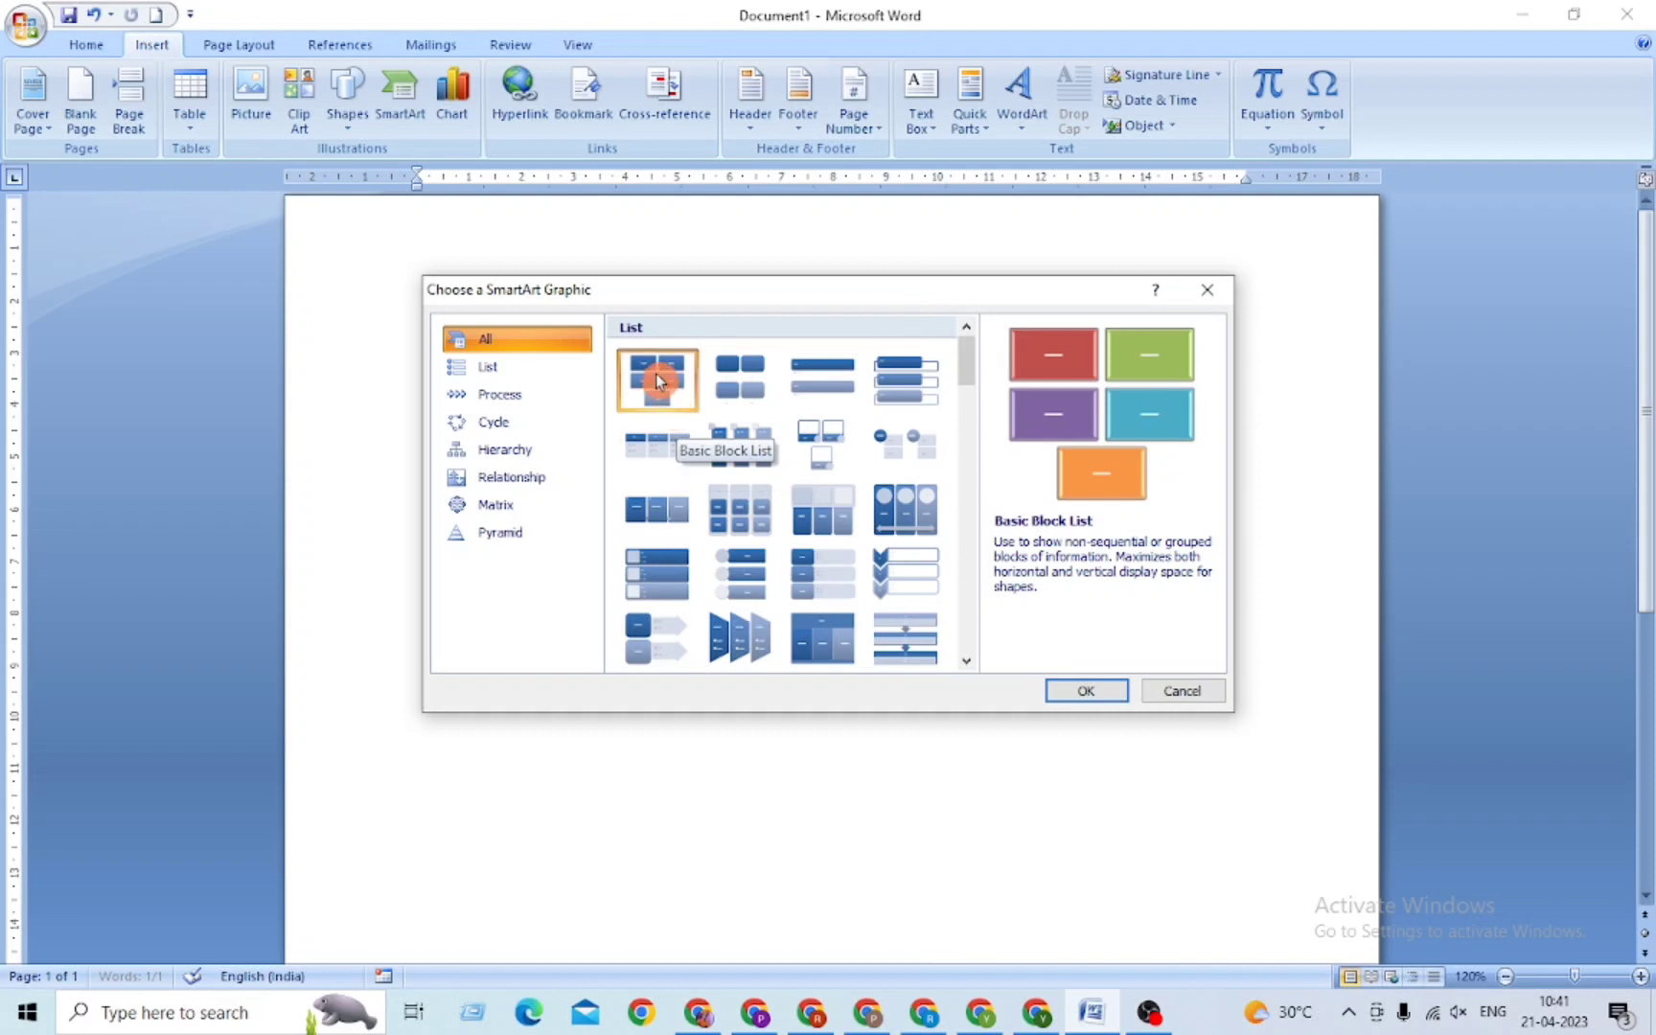
left_click(1089, 692)
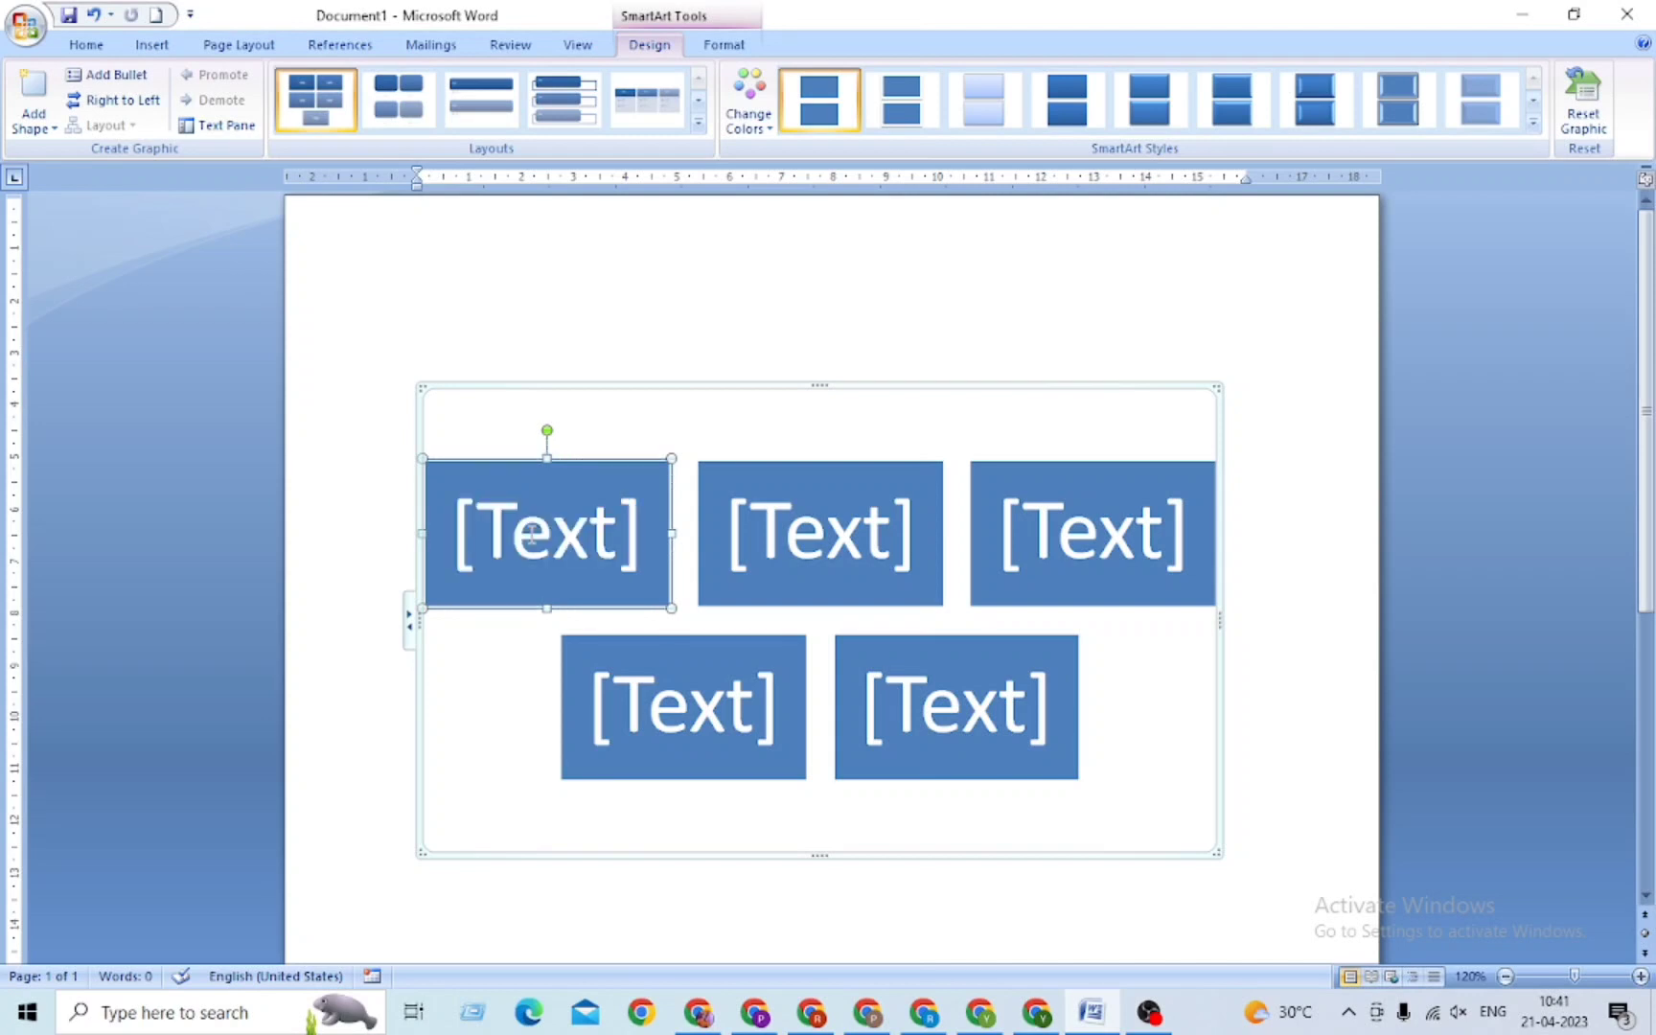
left_click(620, 540)
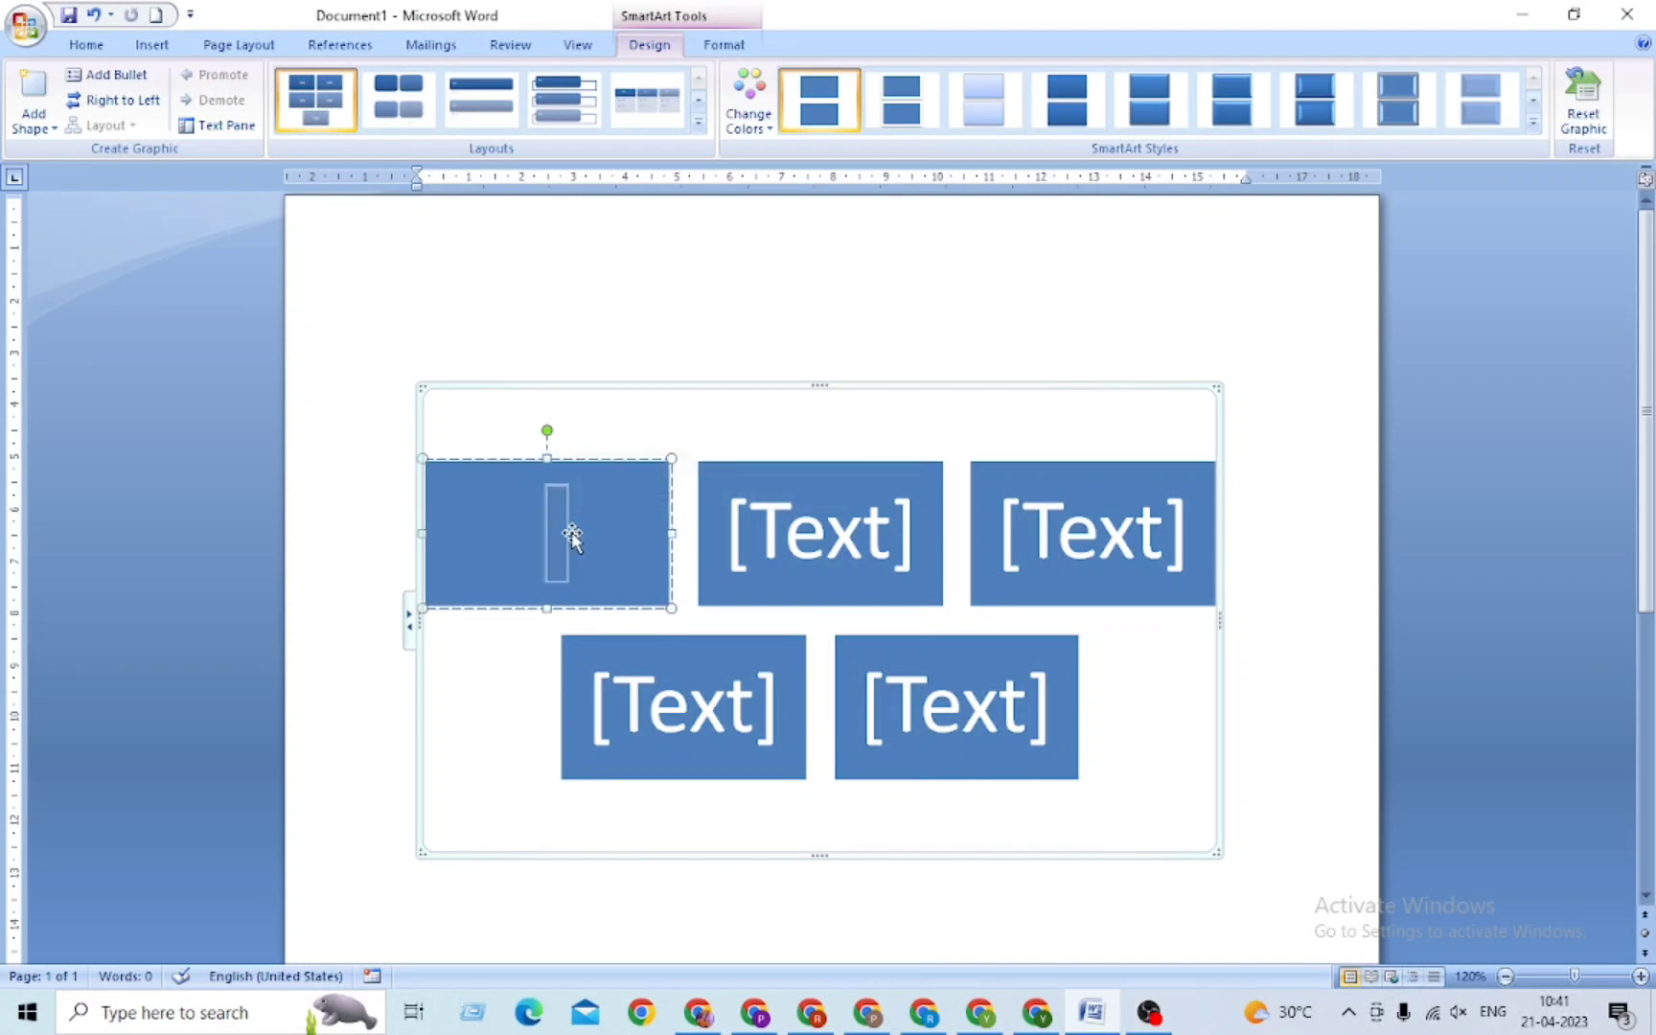
key("Escape")
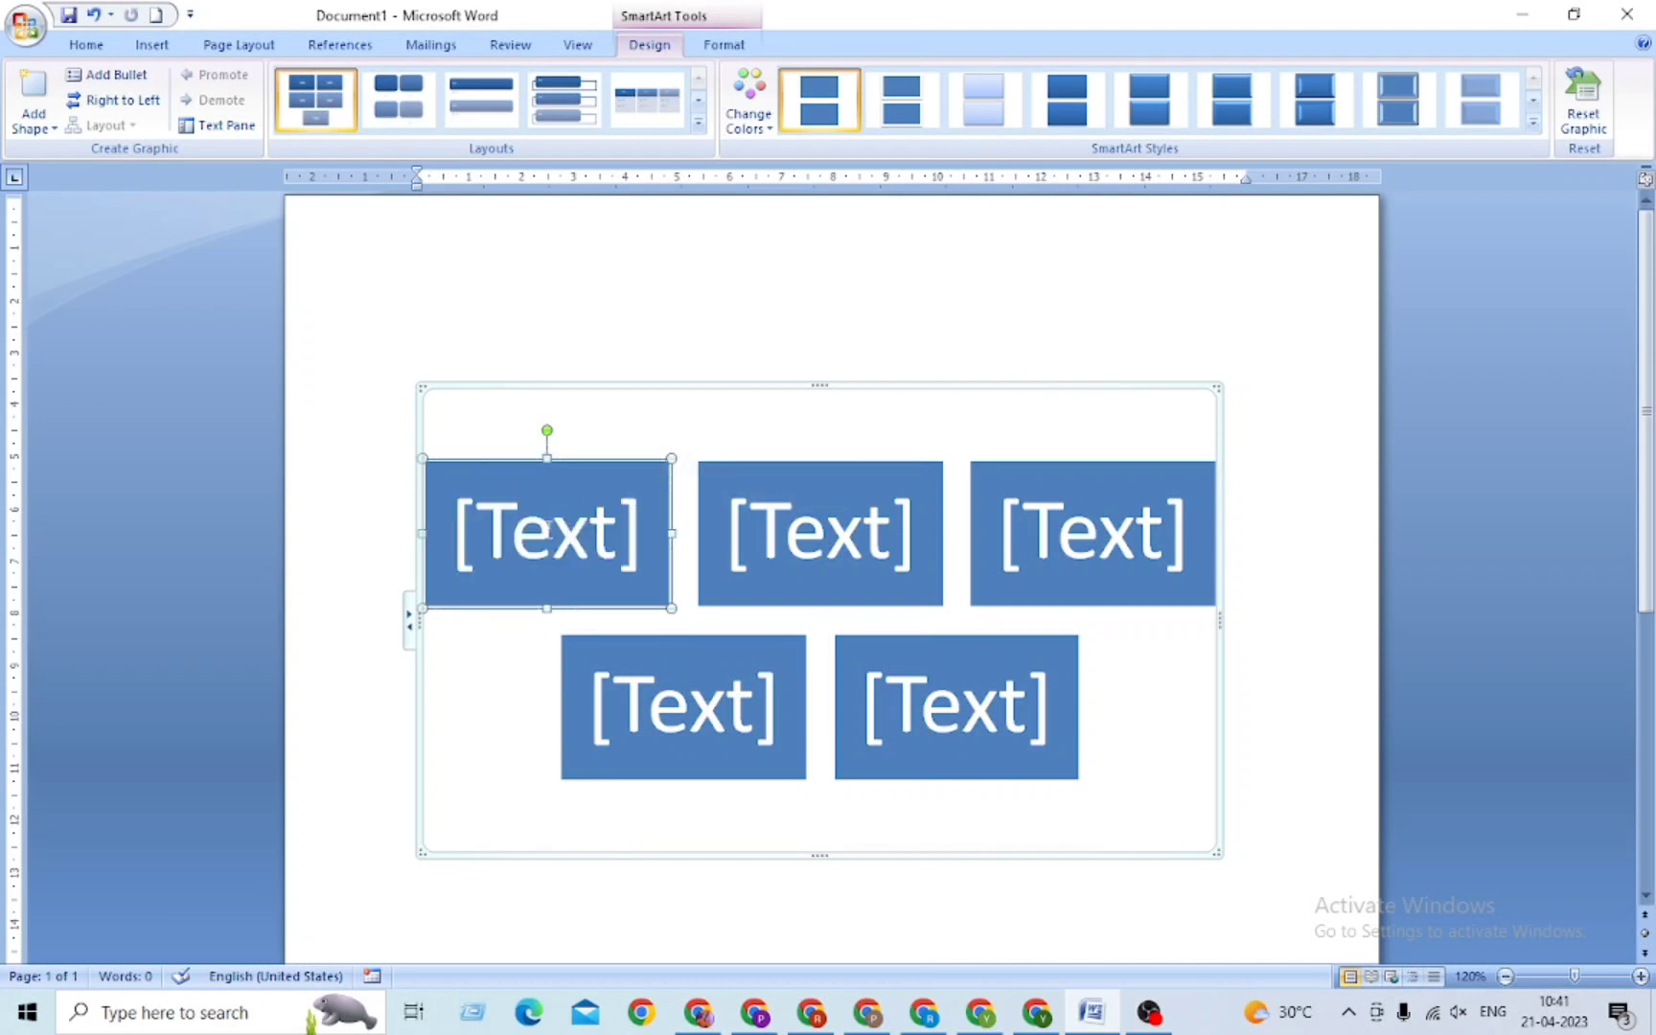
type("SU")
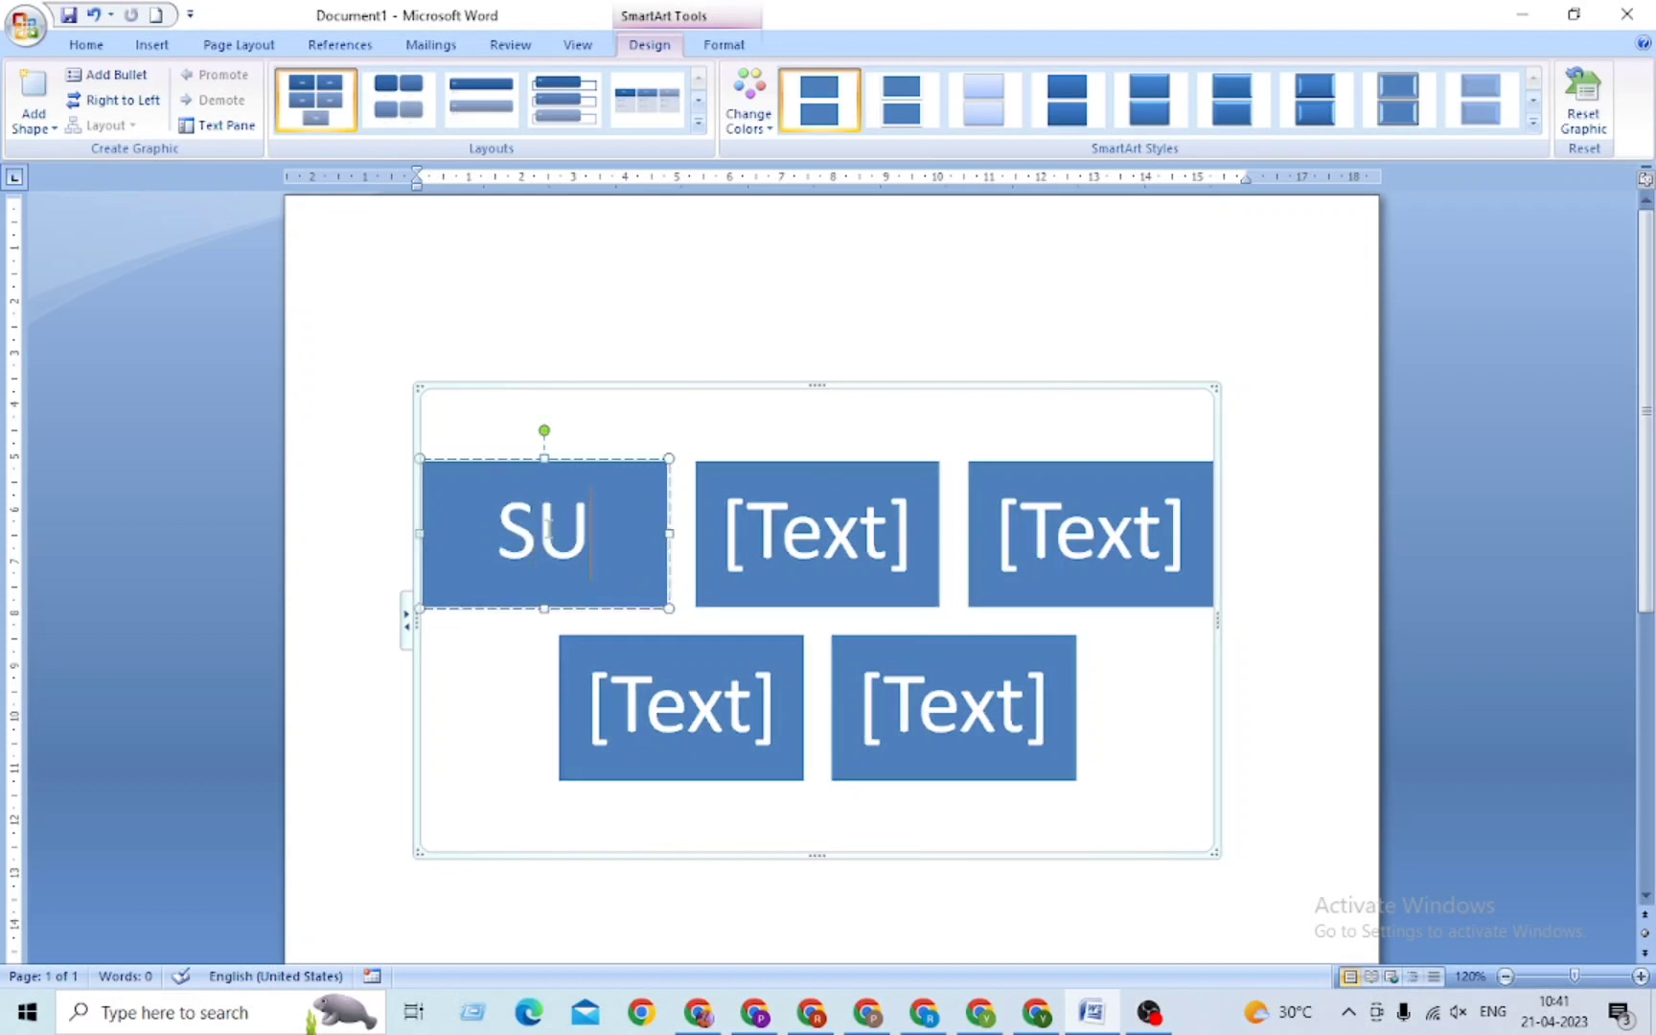
type("N")
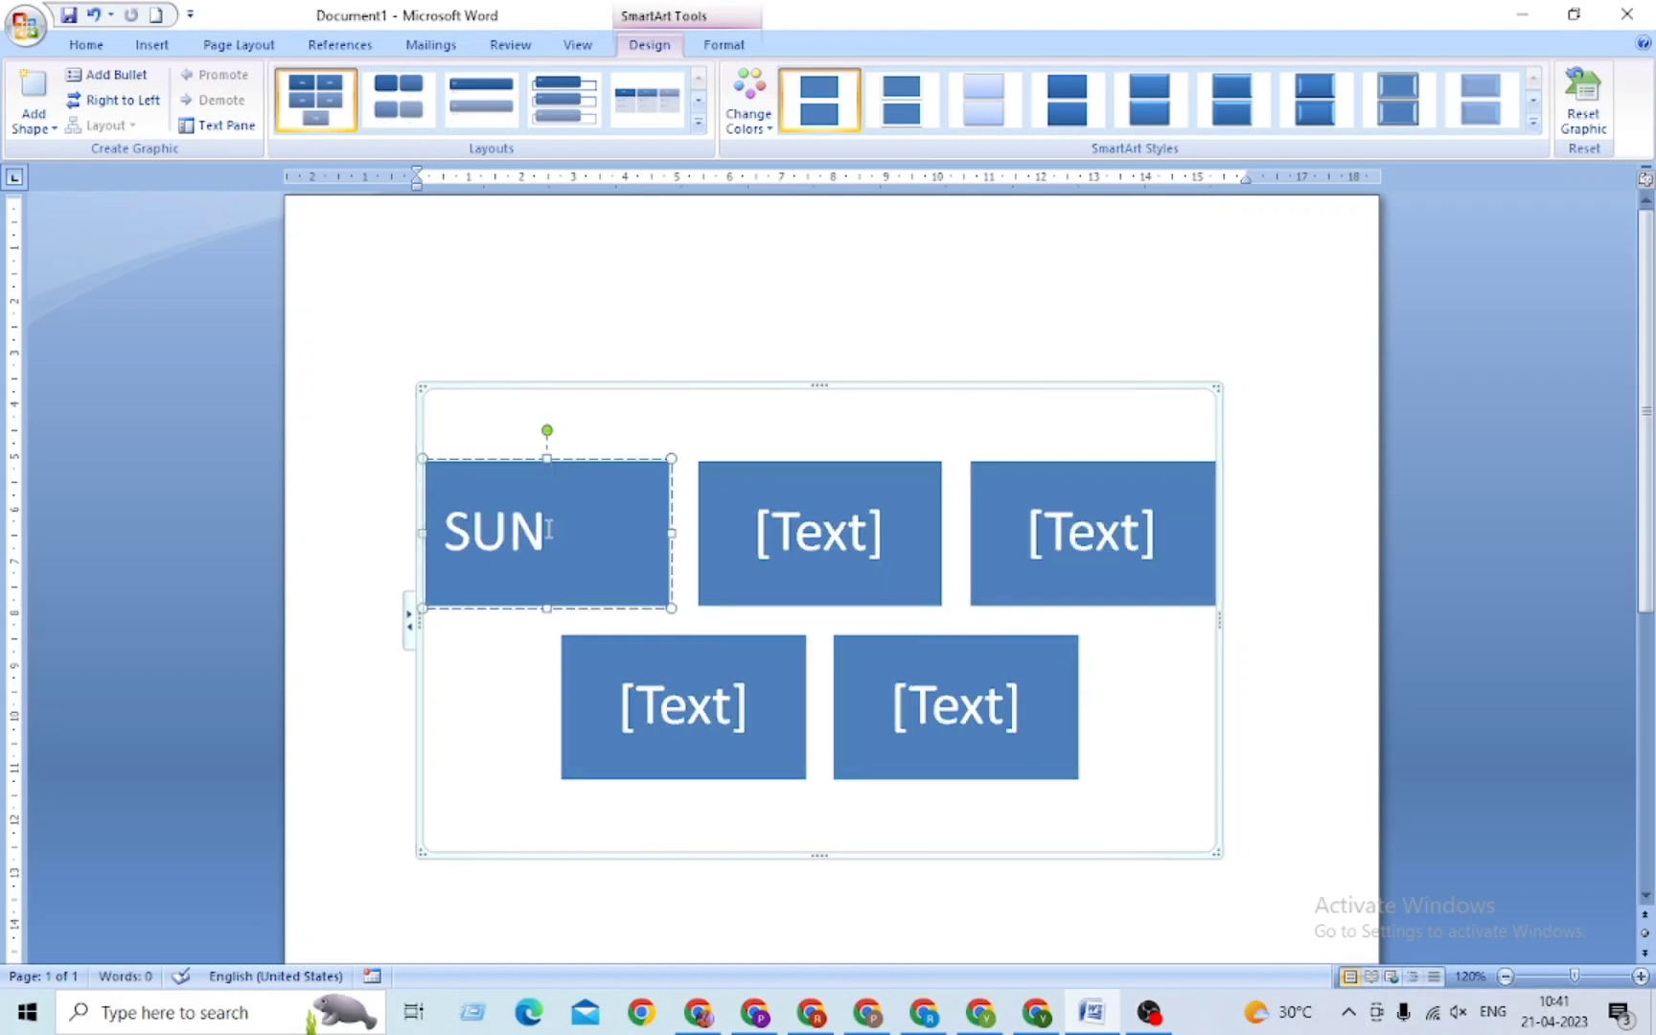
left_click(797, 542)
key("ctrl+z")
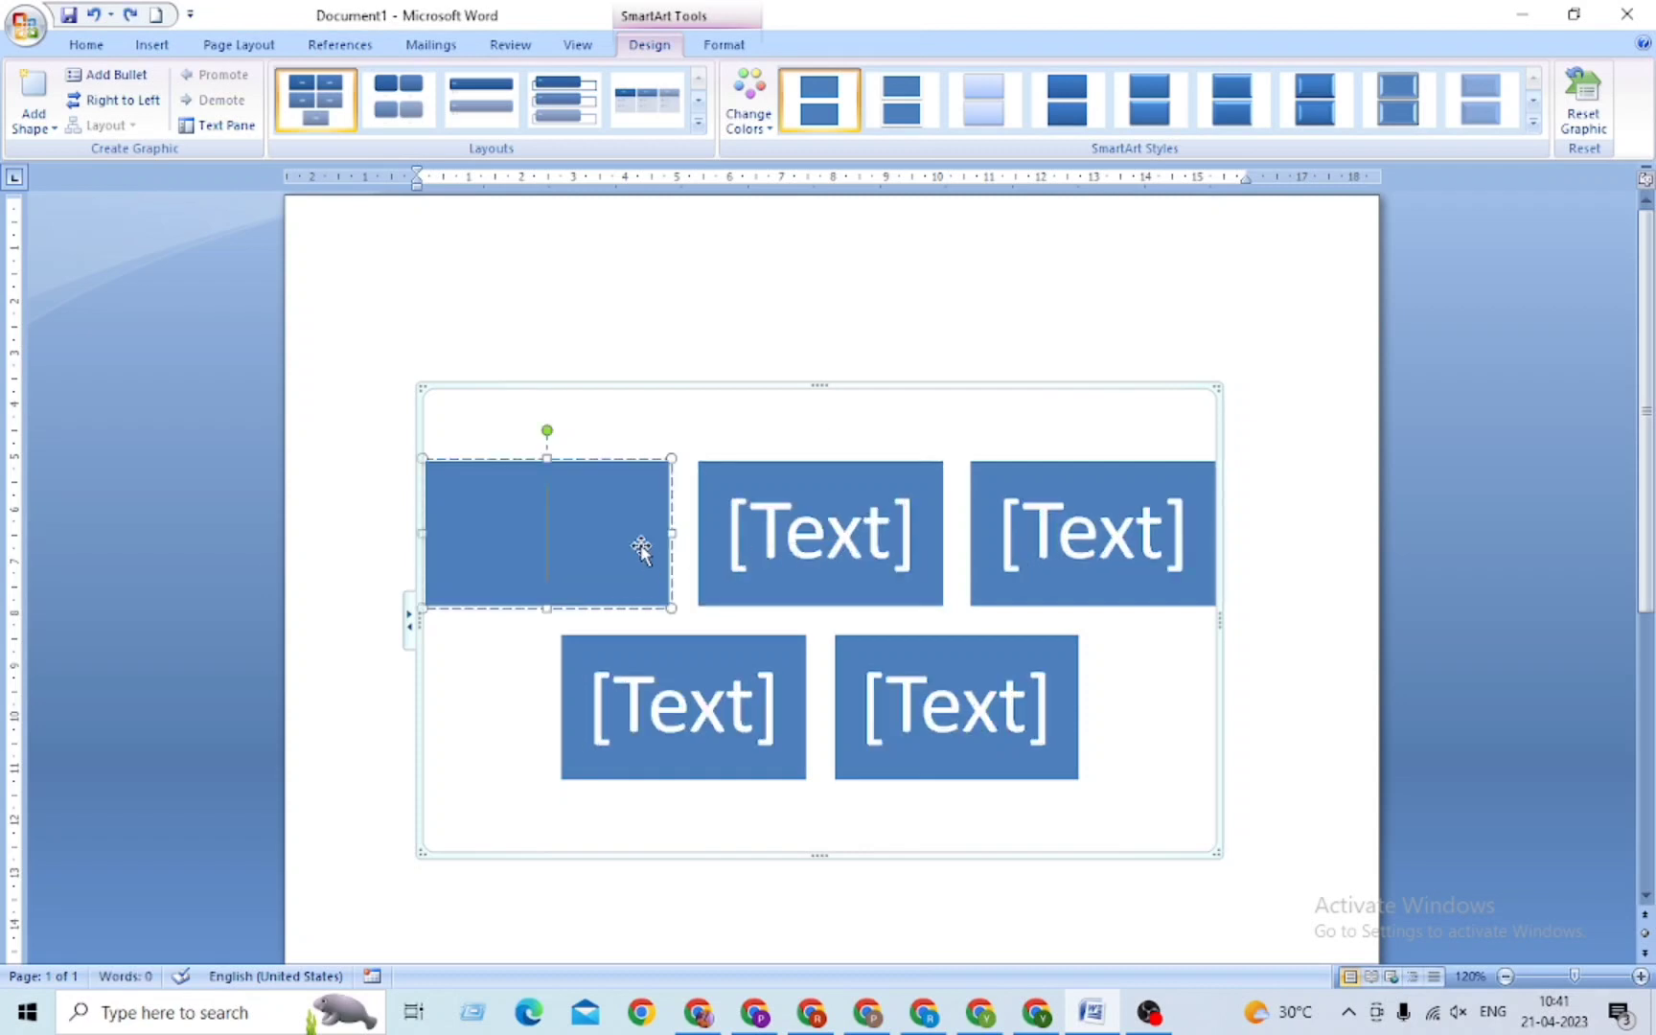
type("S")
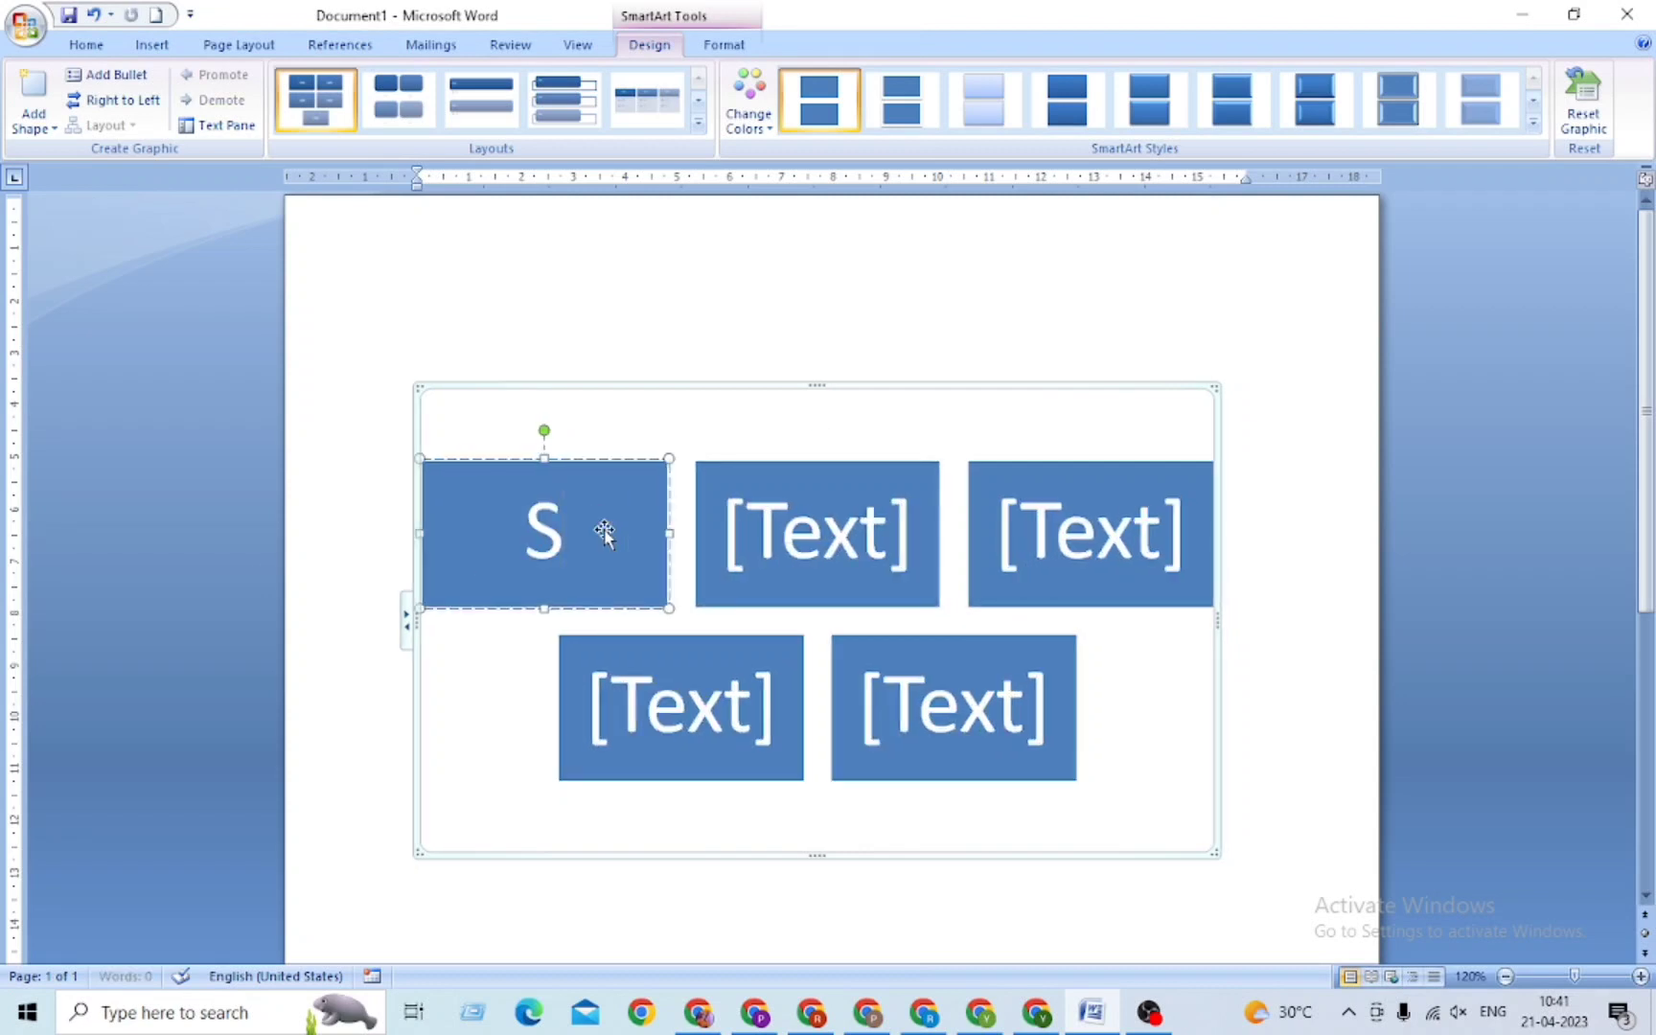
type("un")
left_click(606, 535)
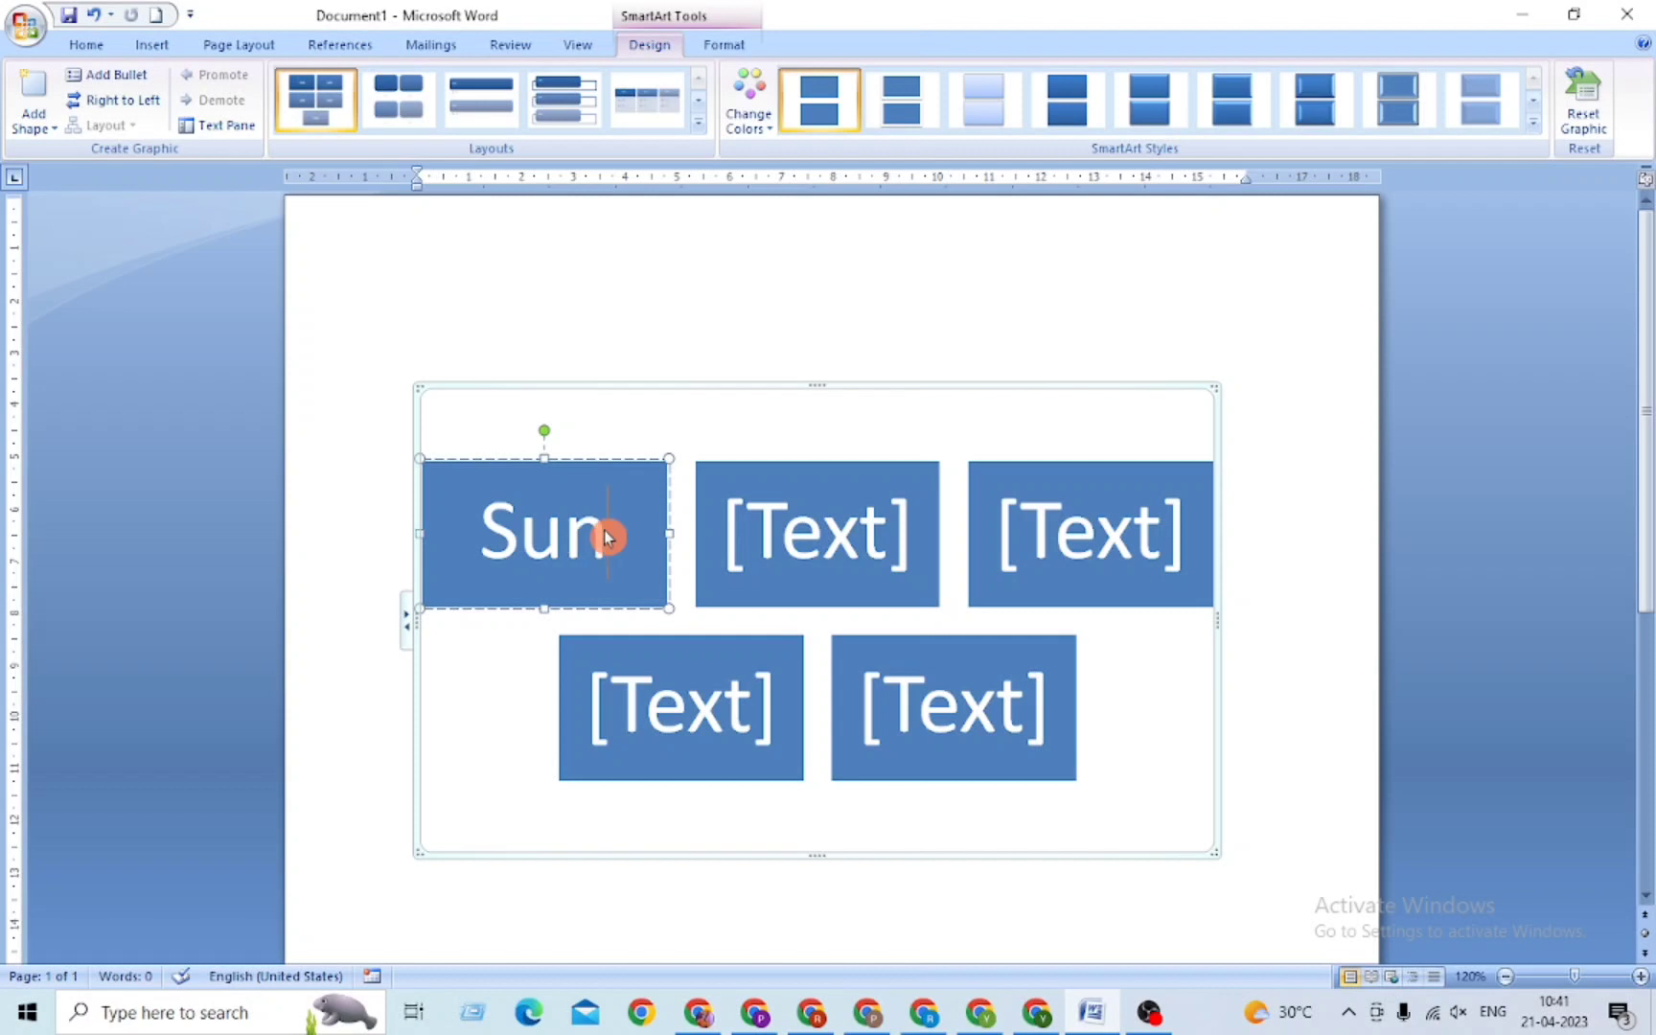
Step: Label the second and third SmartArt boxes Mon and Tue
left_click(788, 541)
type("MO")
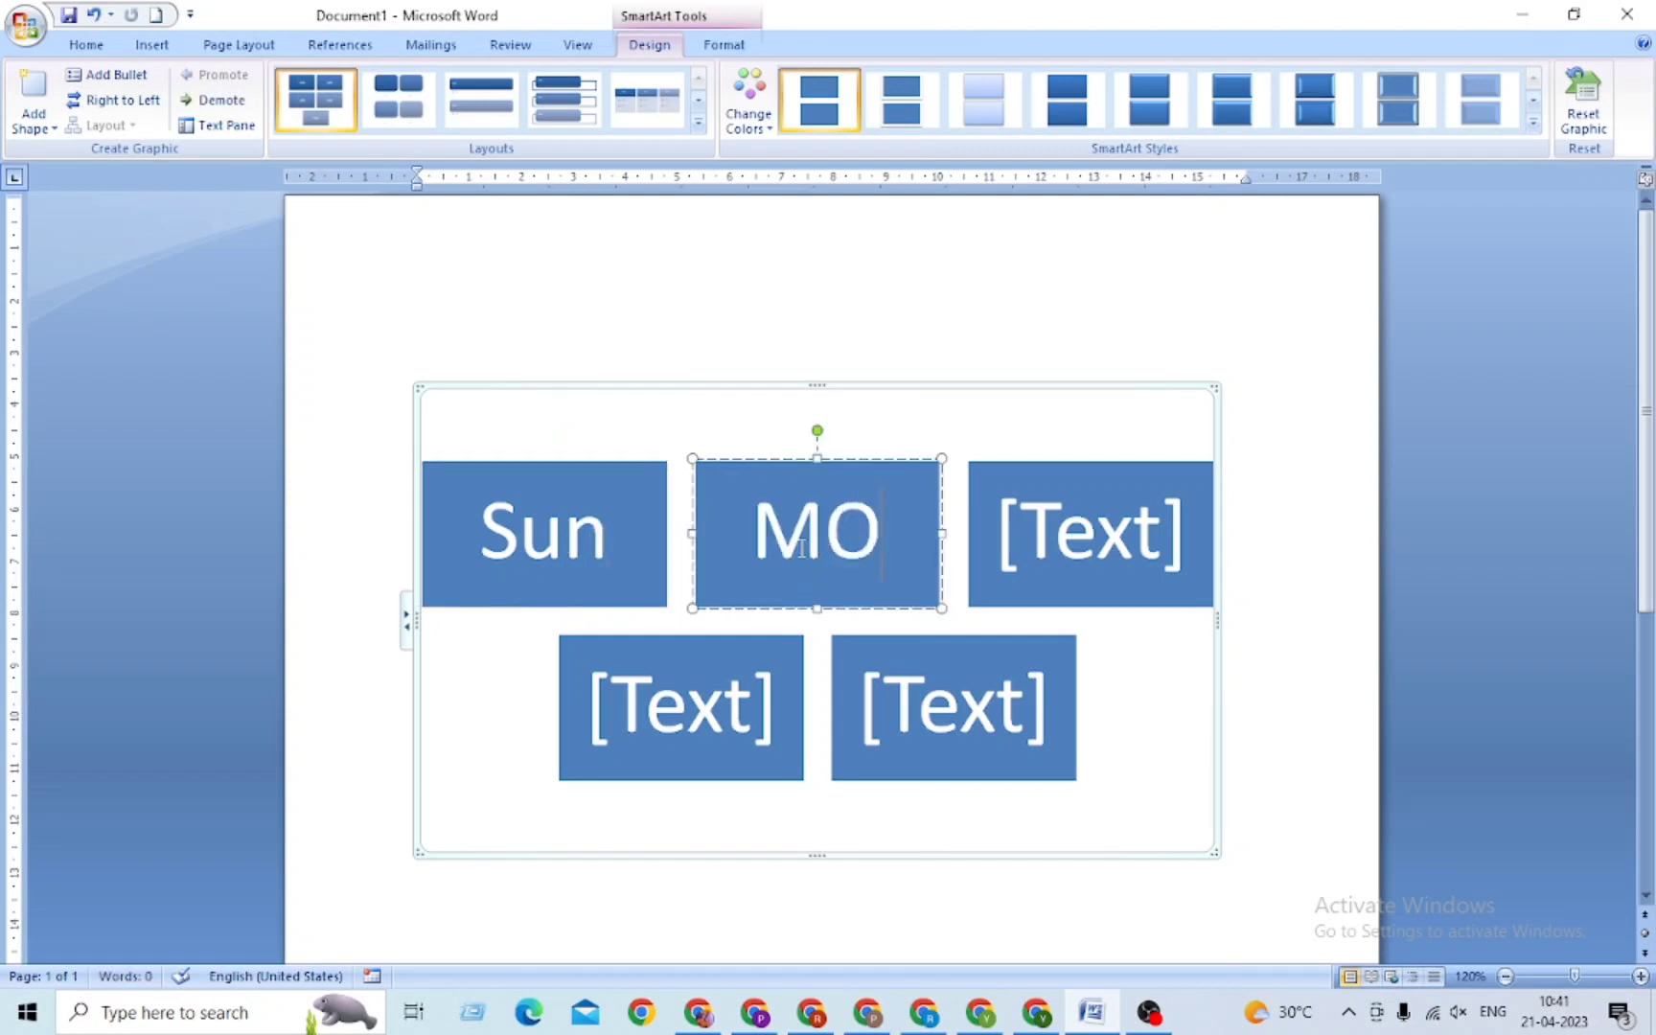
key("BackSpace")
type("n")
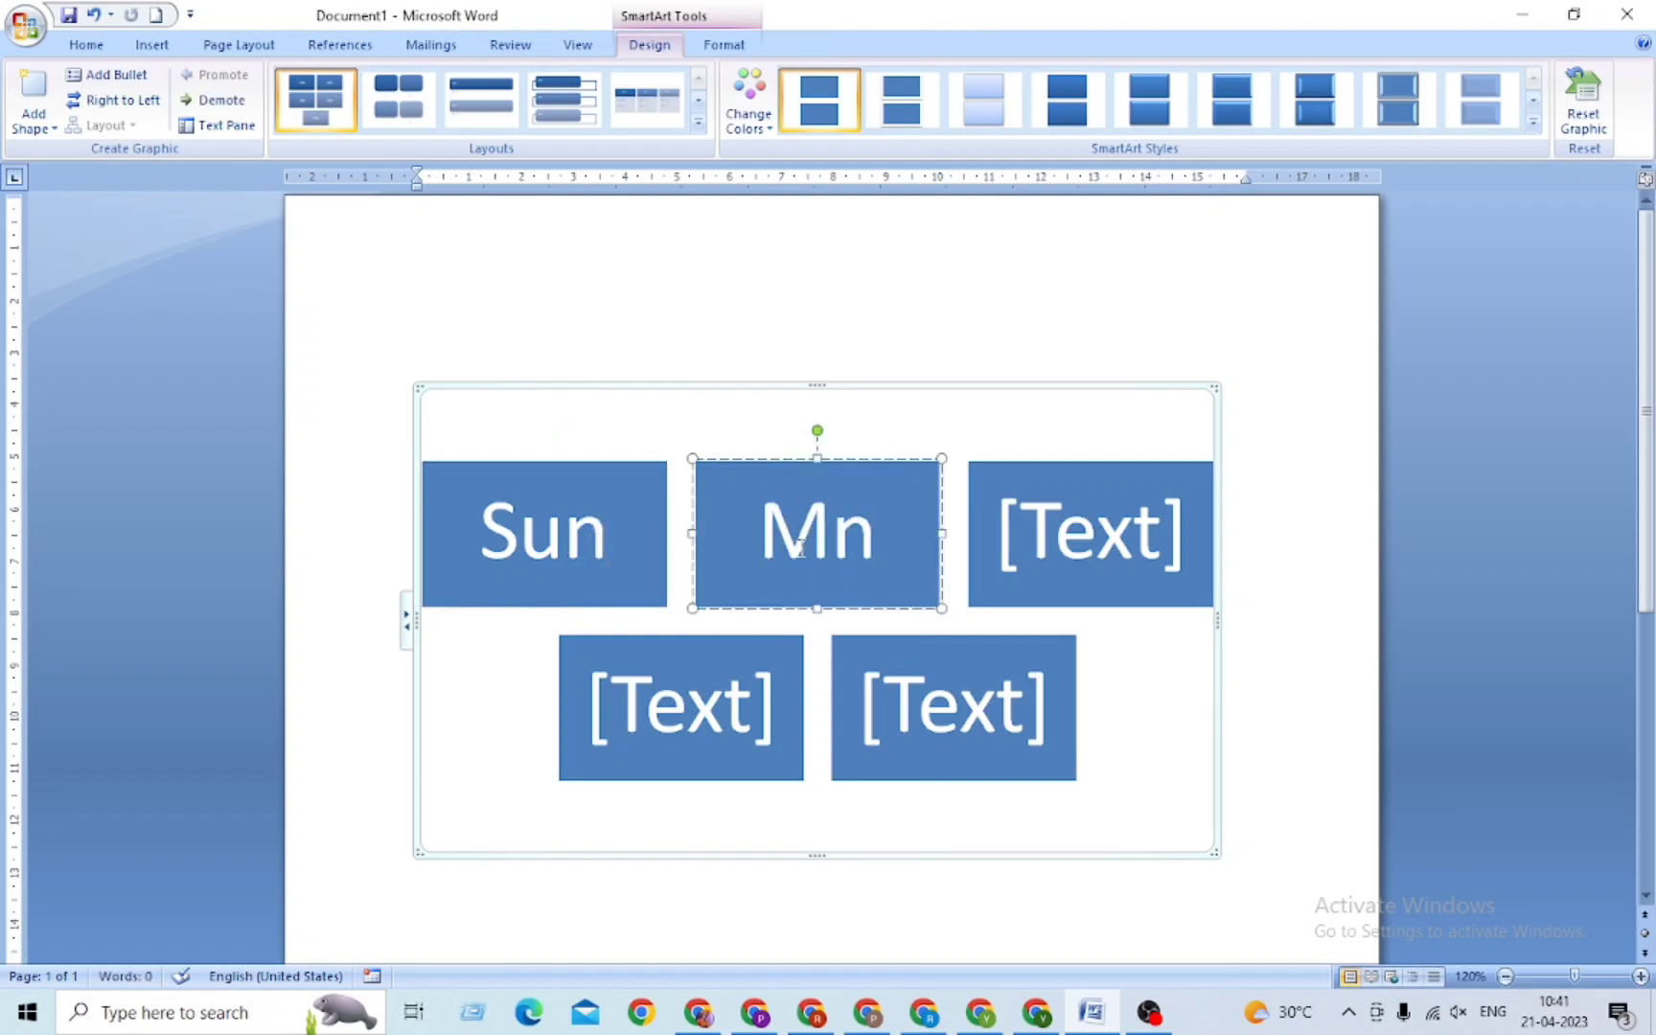
key("BackSpace")
type("on")
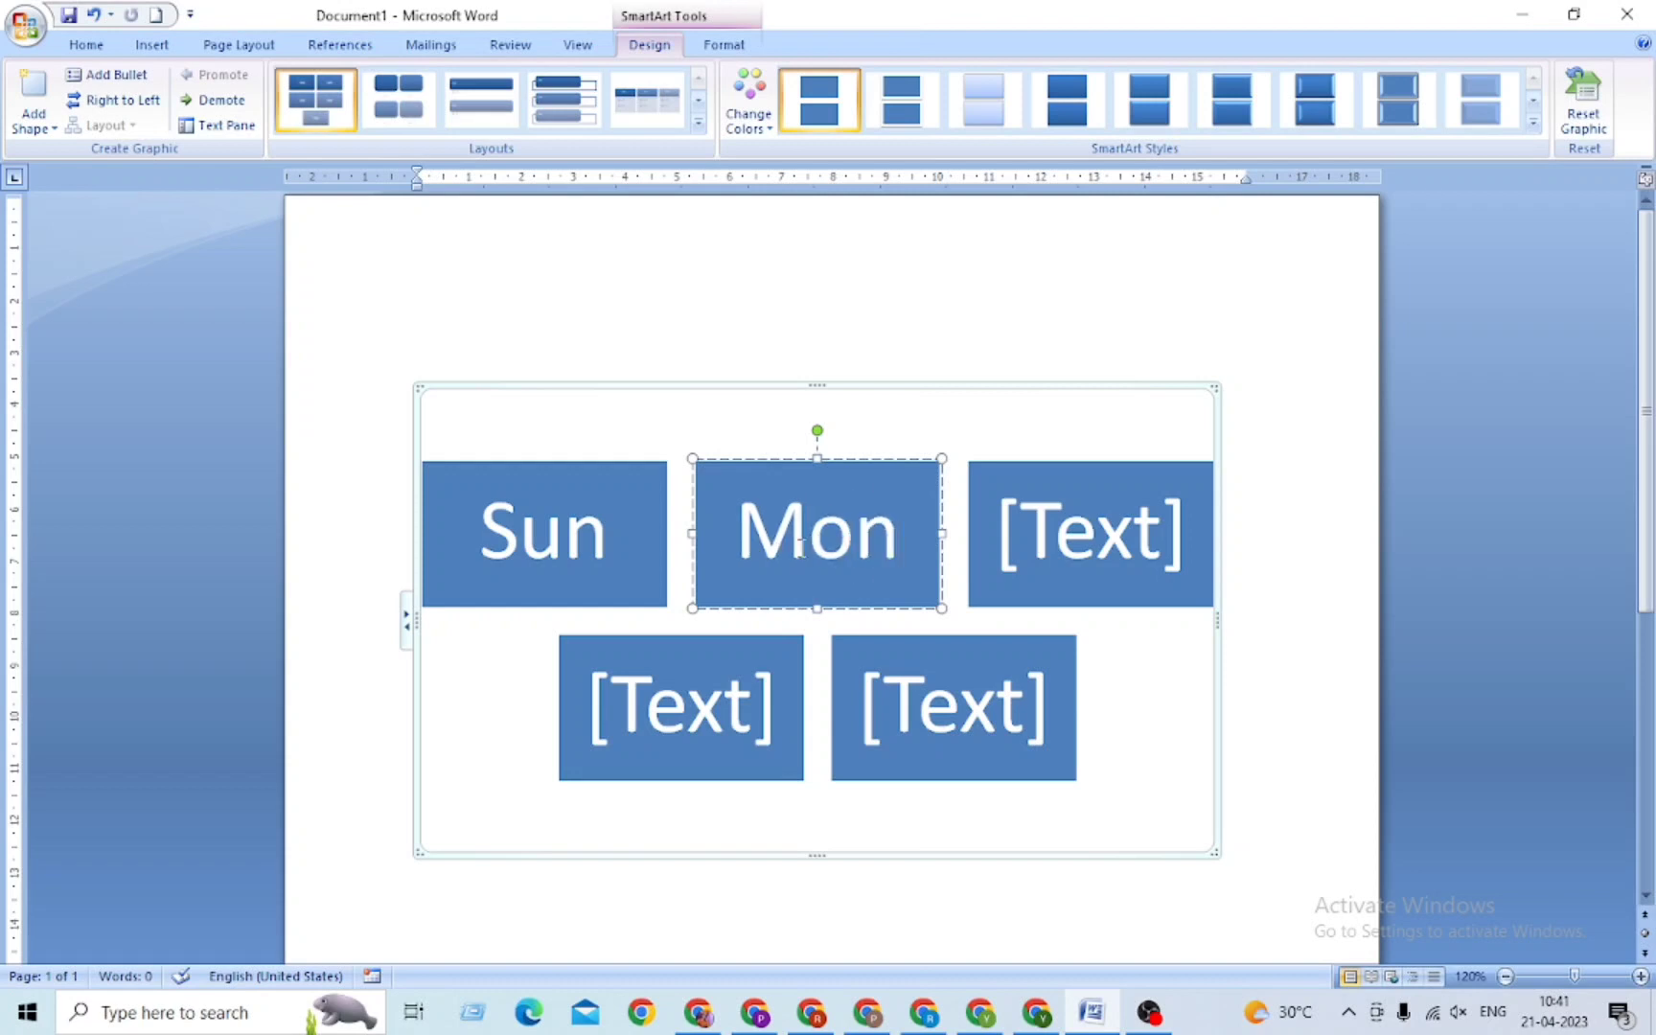
left_click(1053, 518)
type("T")
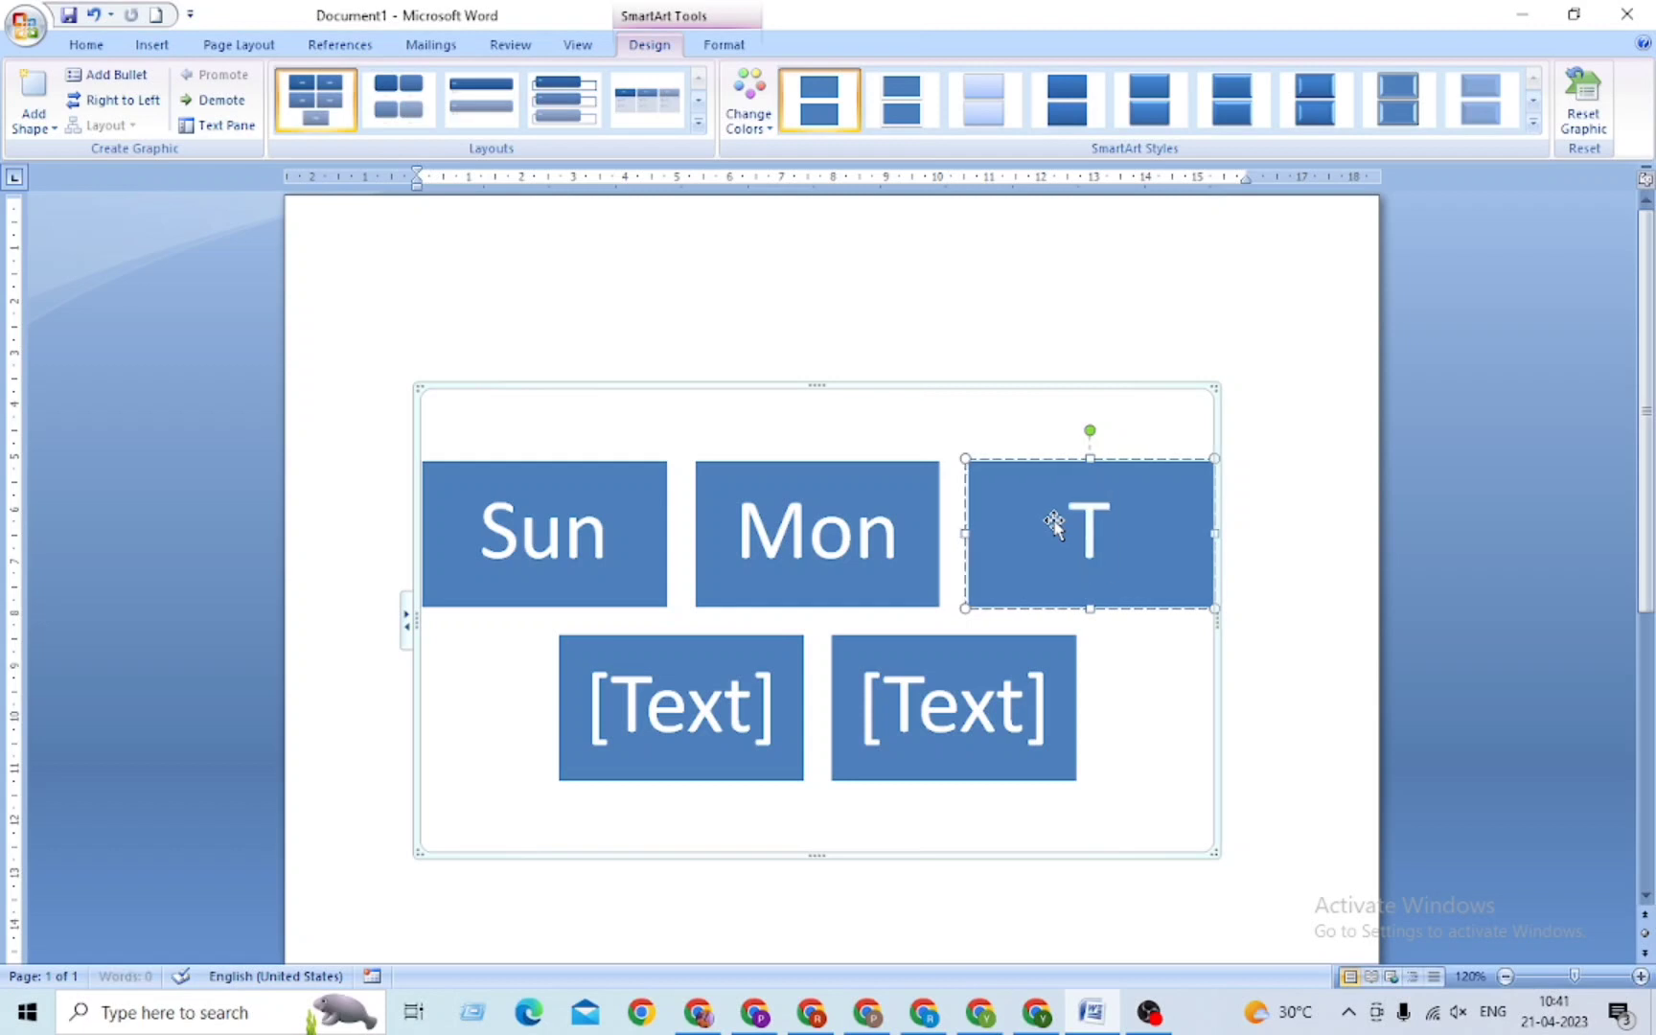
type("ue")
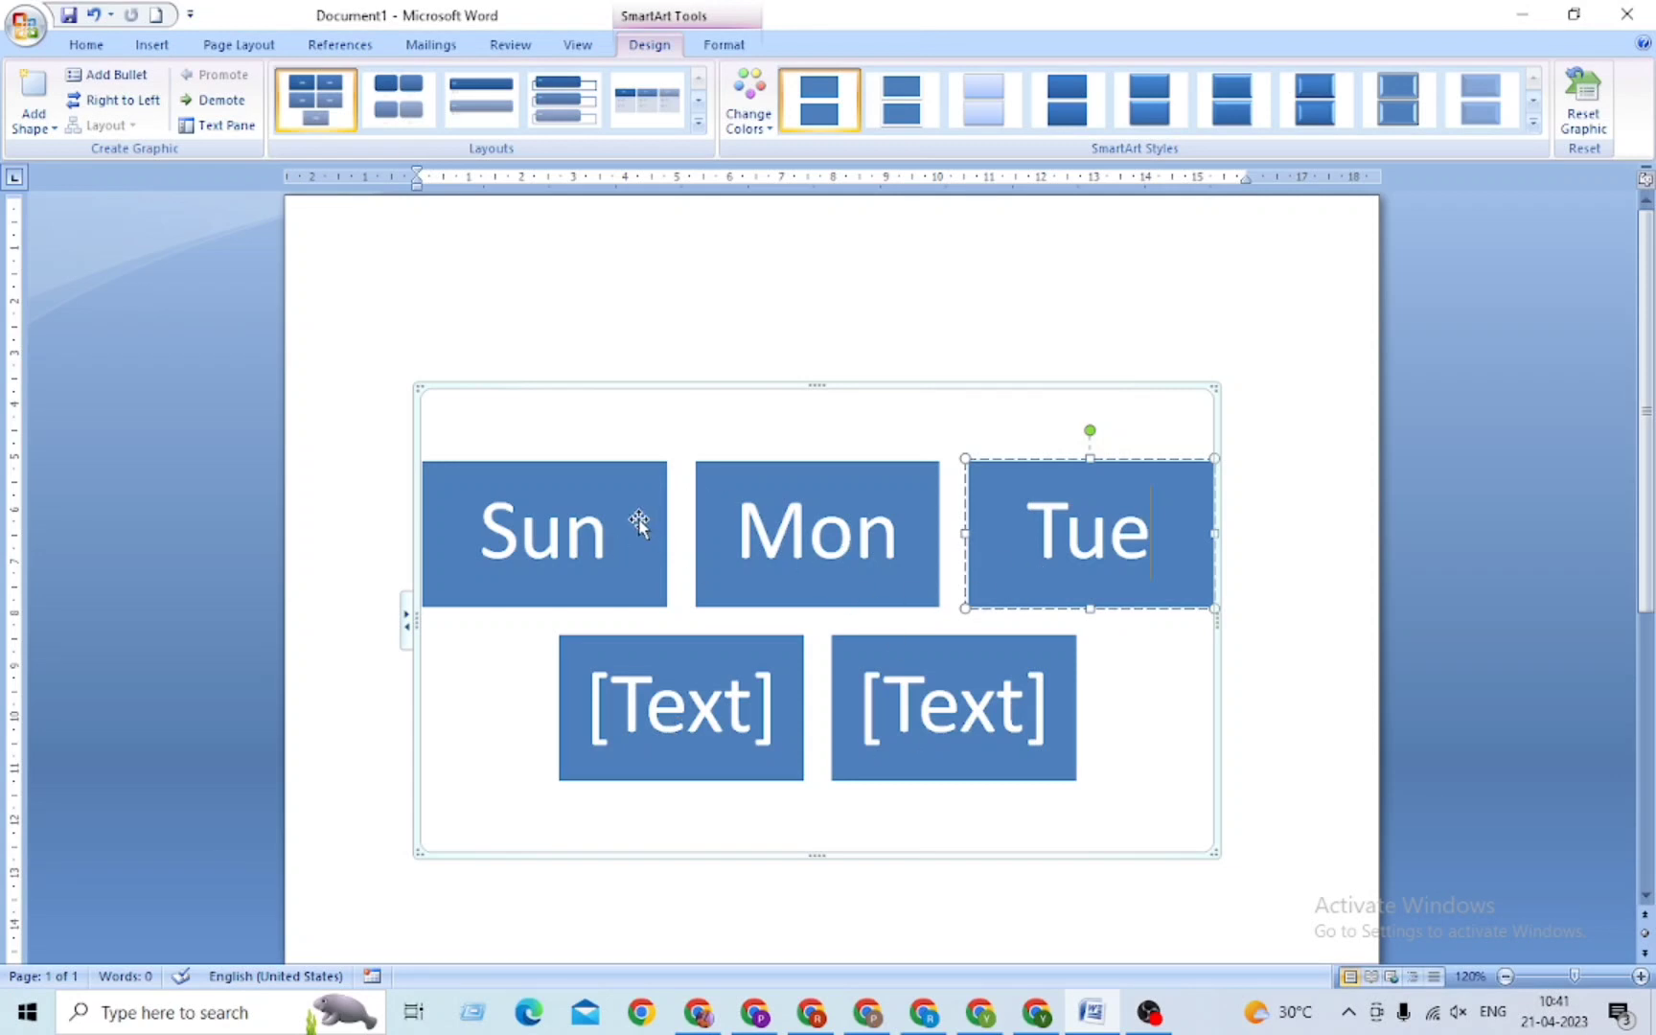
left_click(878, 843)
left_click(679, 550)
Step: Apply a Colorful scheme to the Sun, Mon, Tue block list so each box differs in colour
left_click(750, 117)
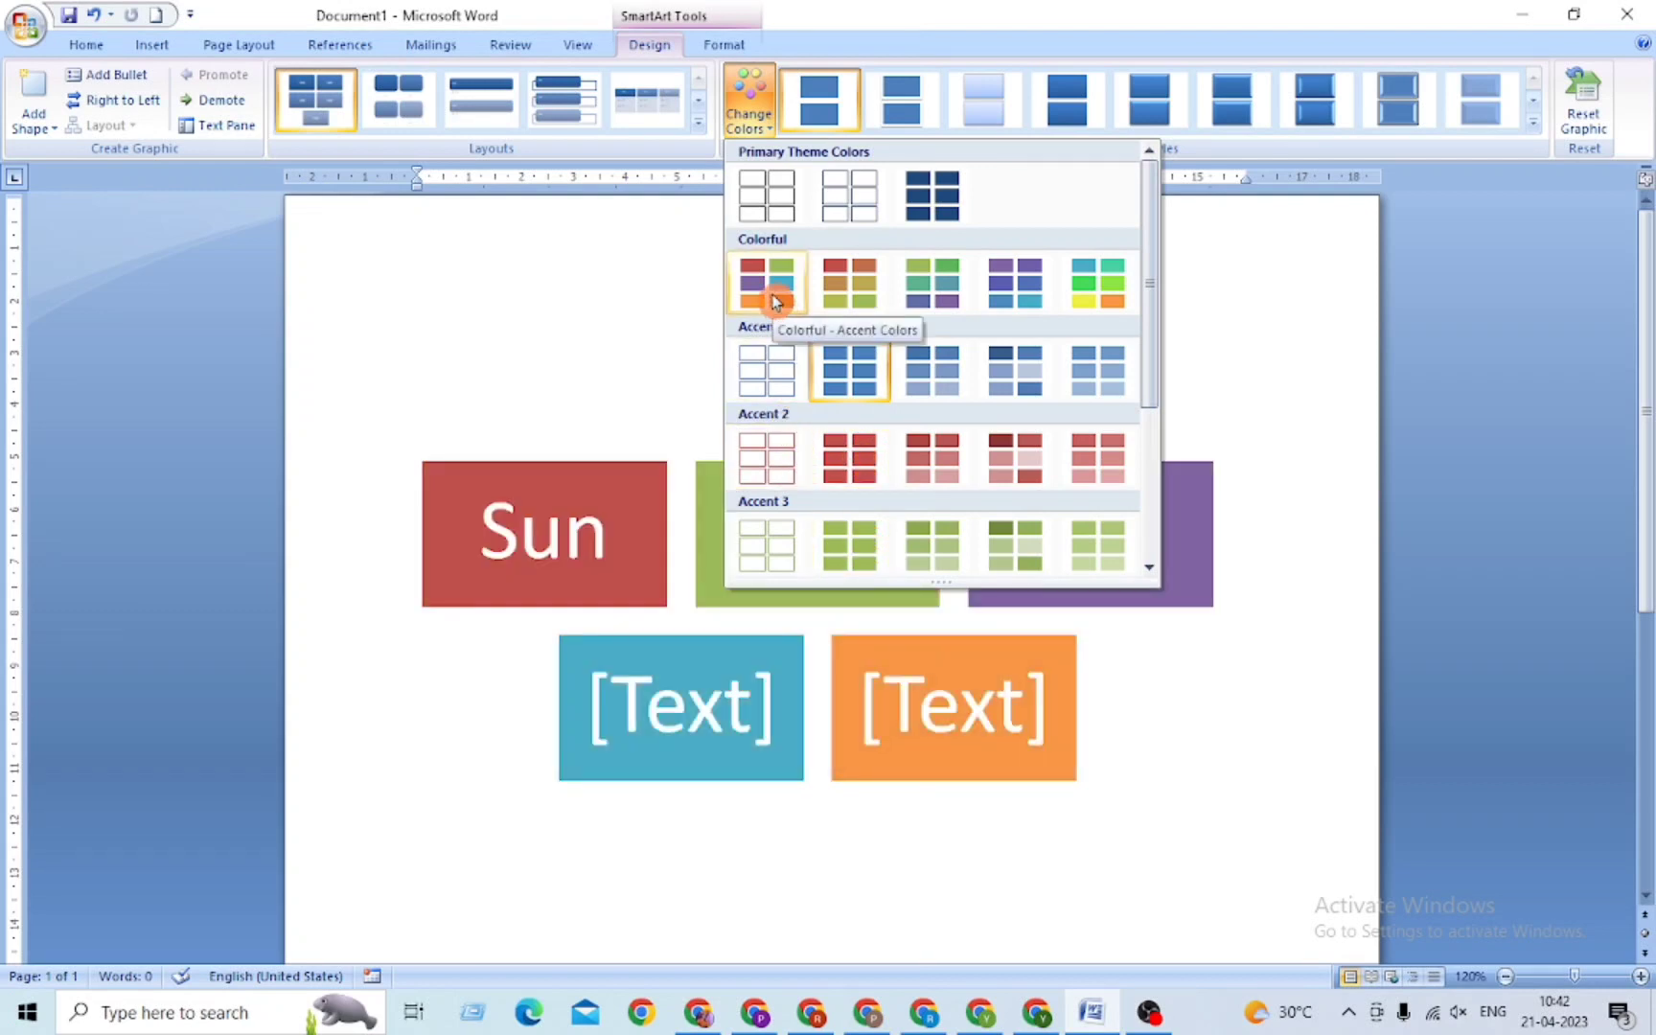
left_click(1087, 278)
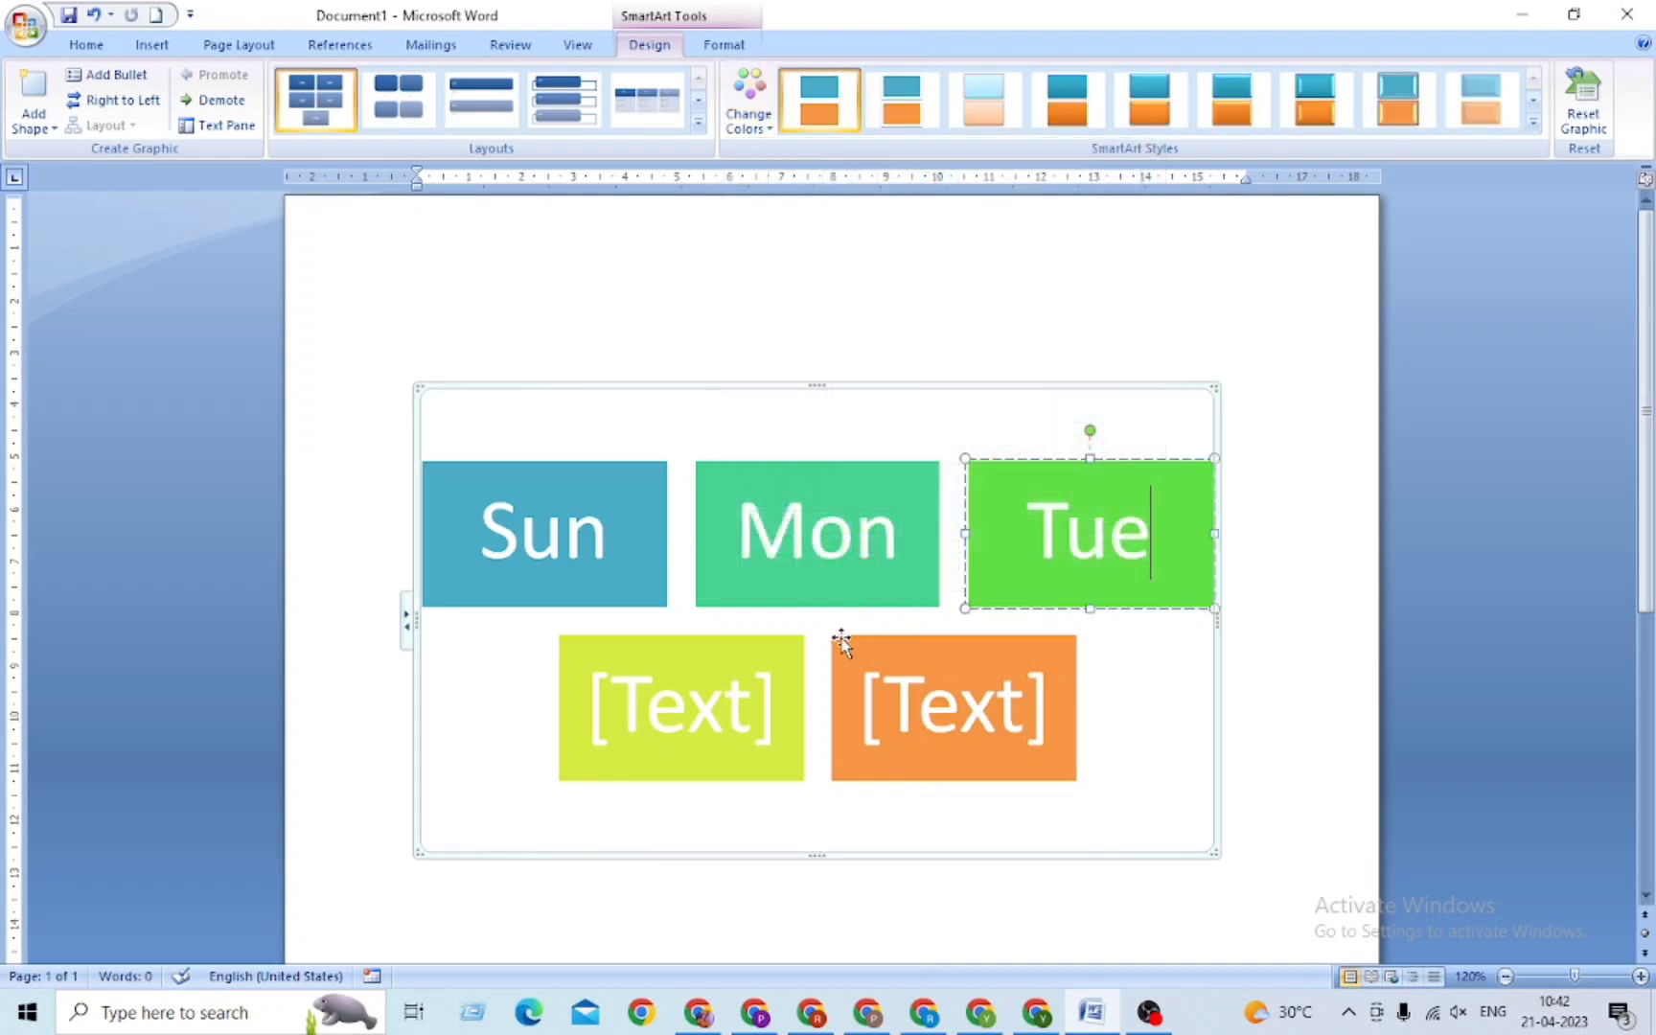
left_click(677, 558)
left_click(698, 123)
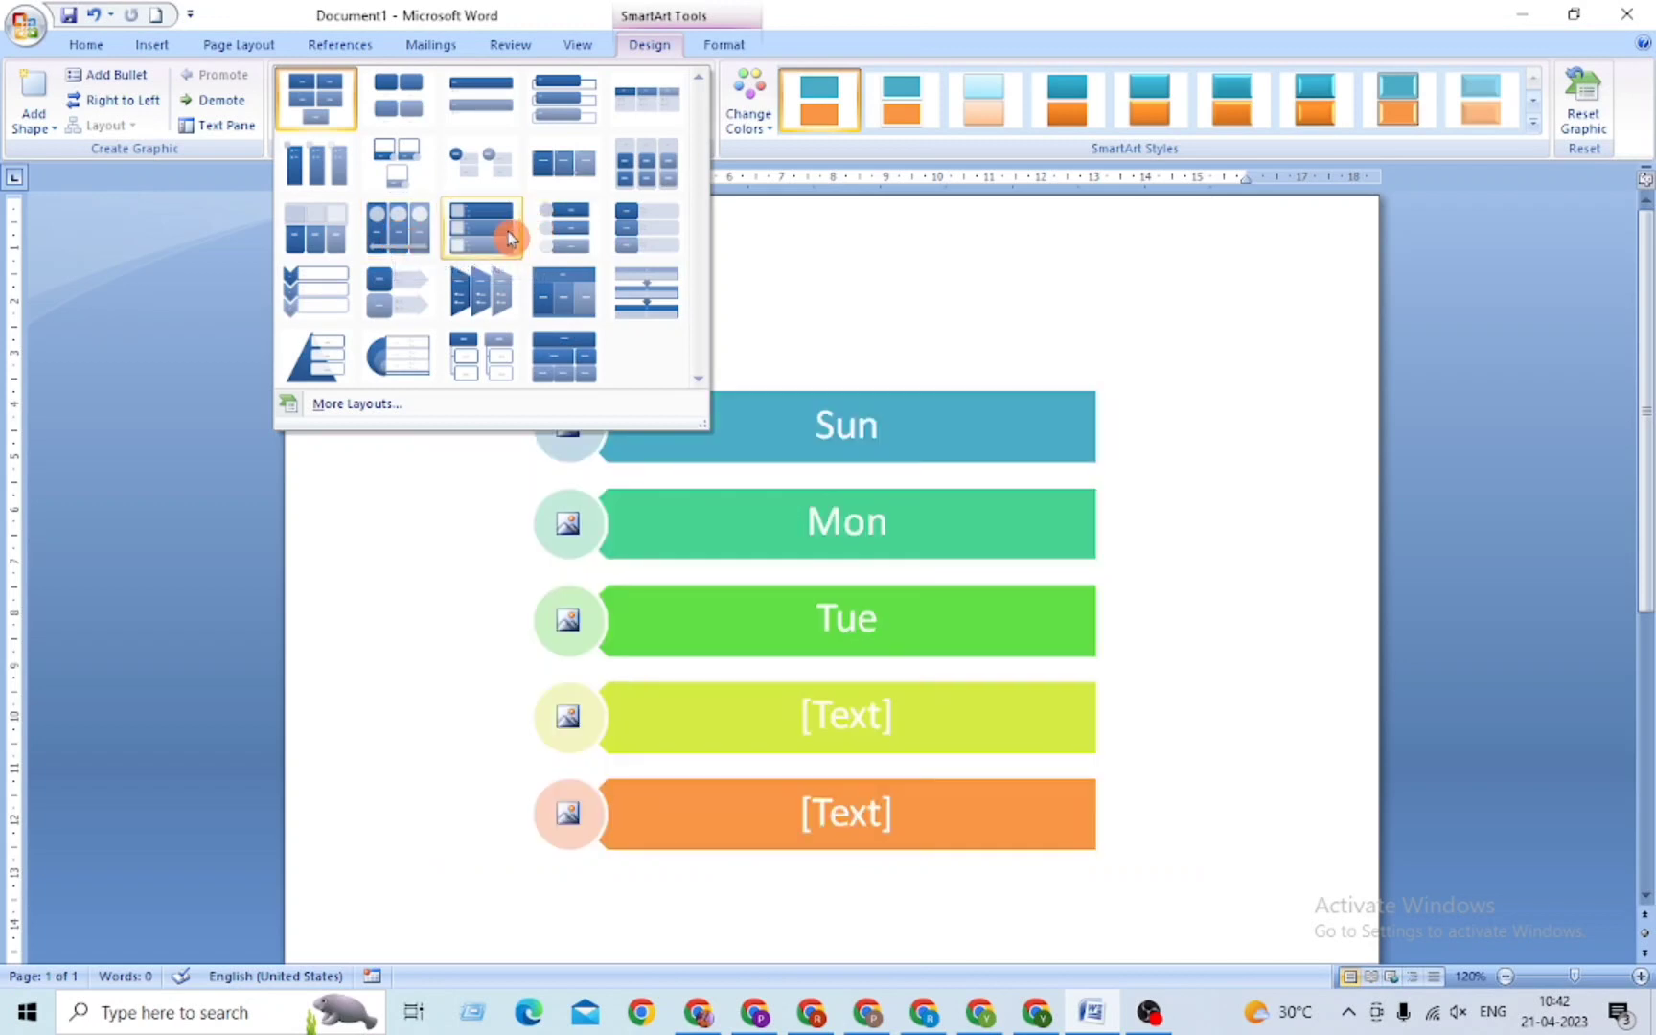
Step: Keep the Basic Block List layout and select the Mon, Tue and placeholder boxes
left_click(315, 96)
left_click(544, 533)
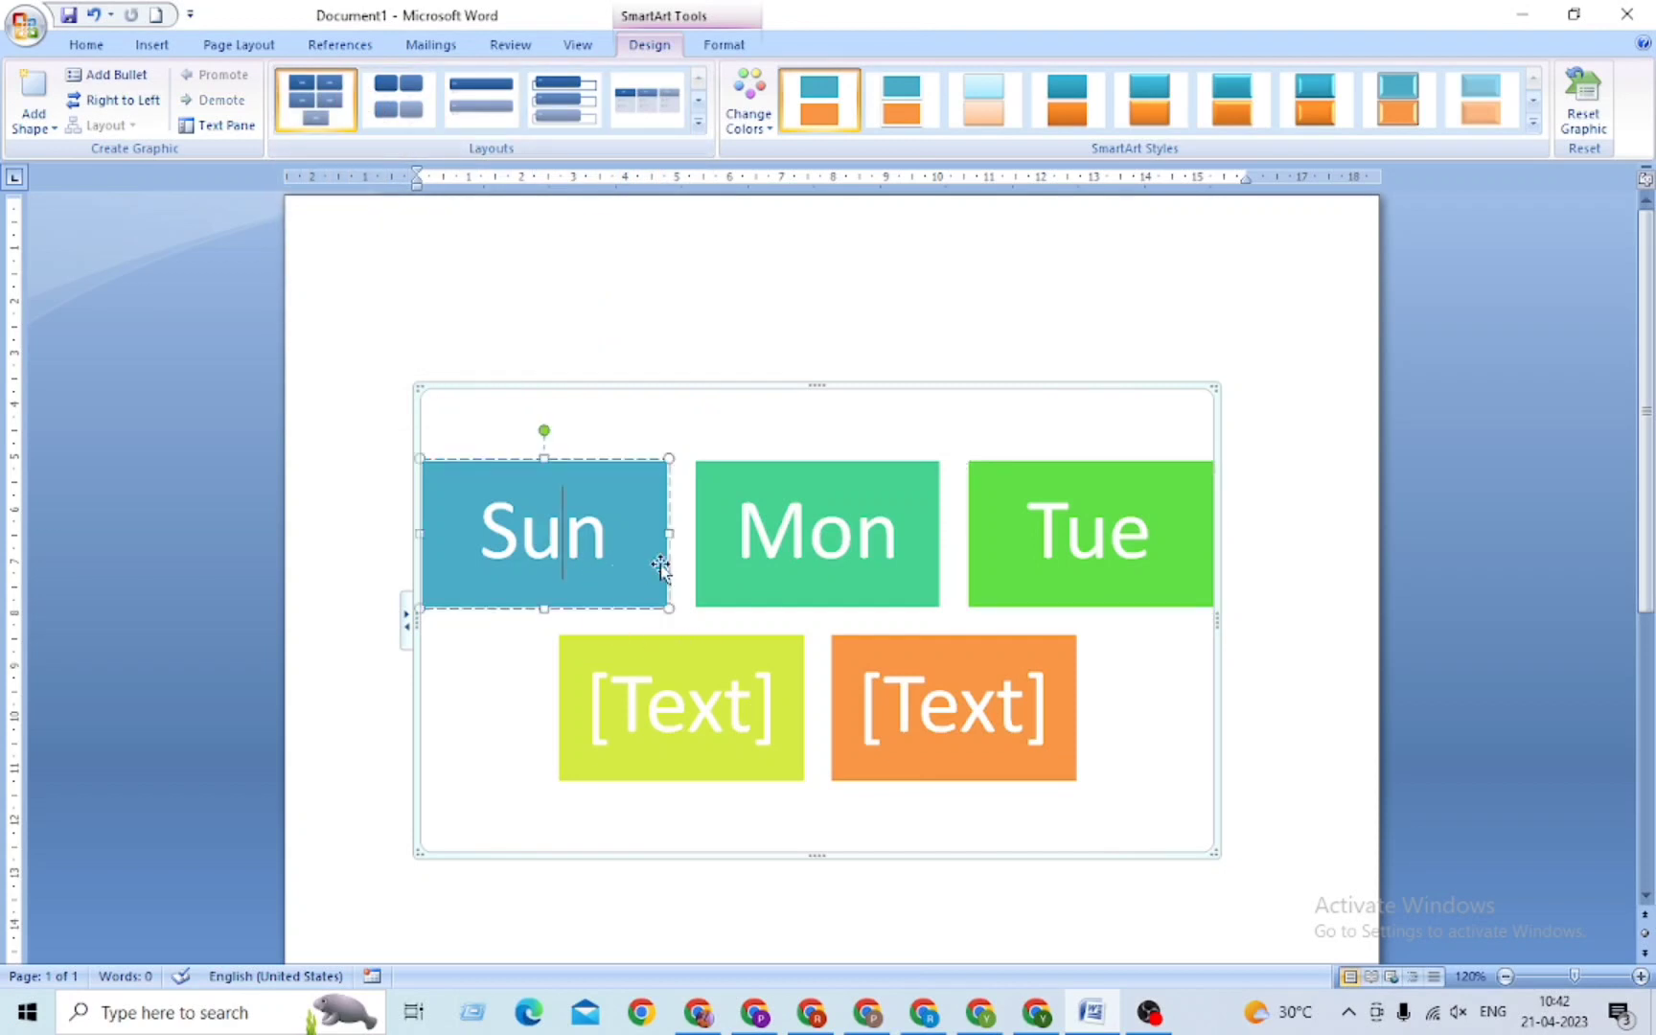
left_click(734, 551)
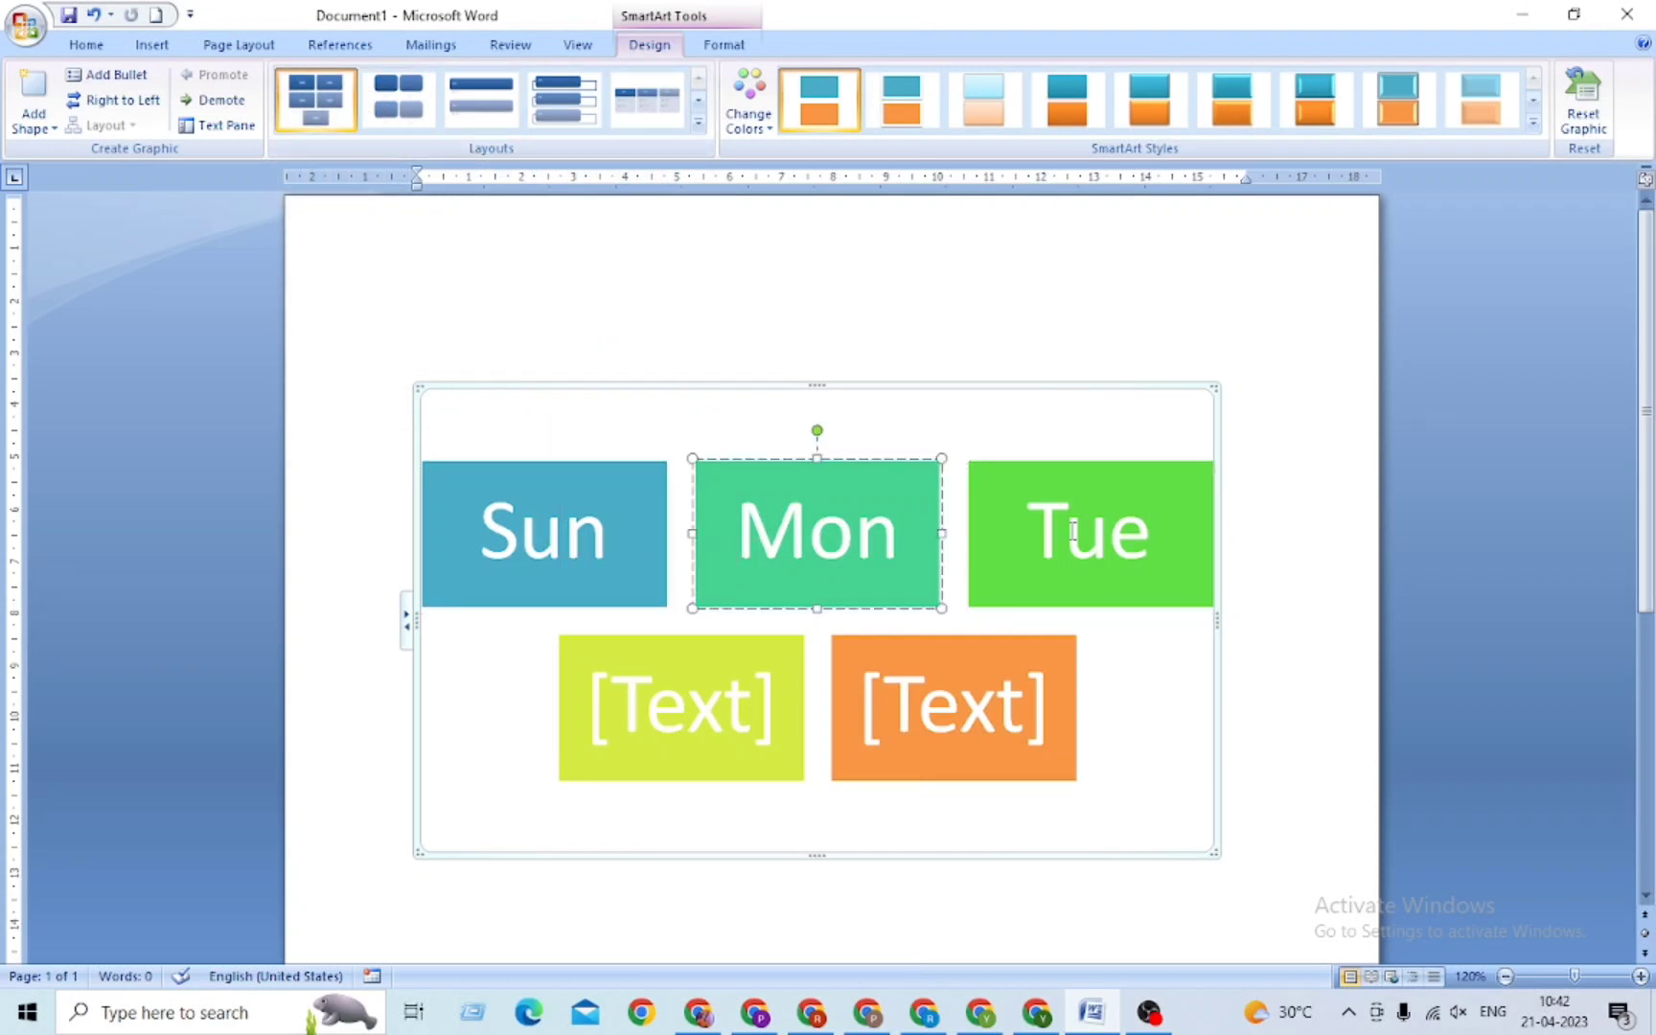
left_click(987, 551)
left_click(1006, 710)
left_click(704, 716)
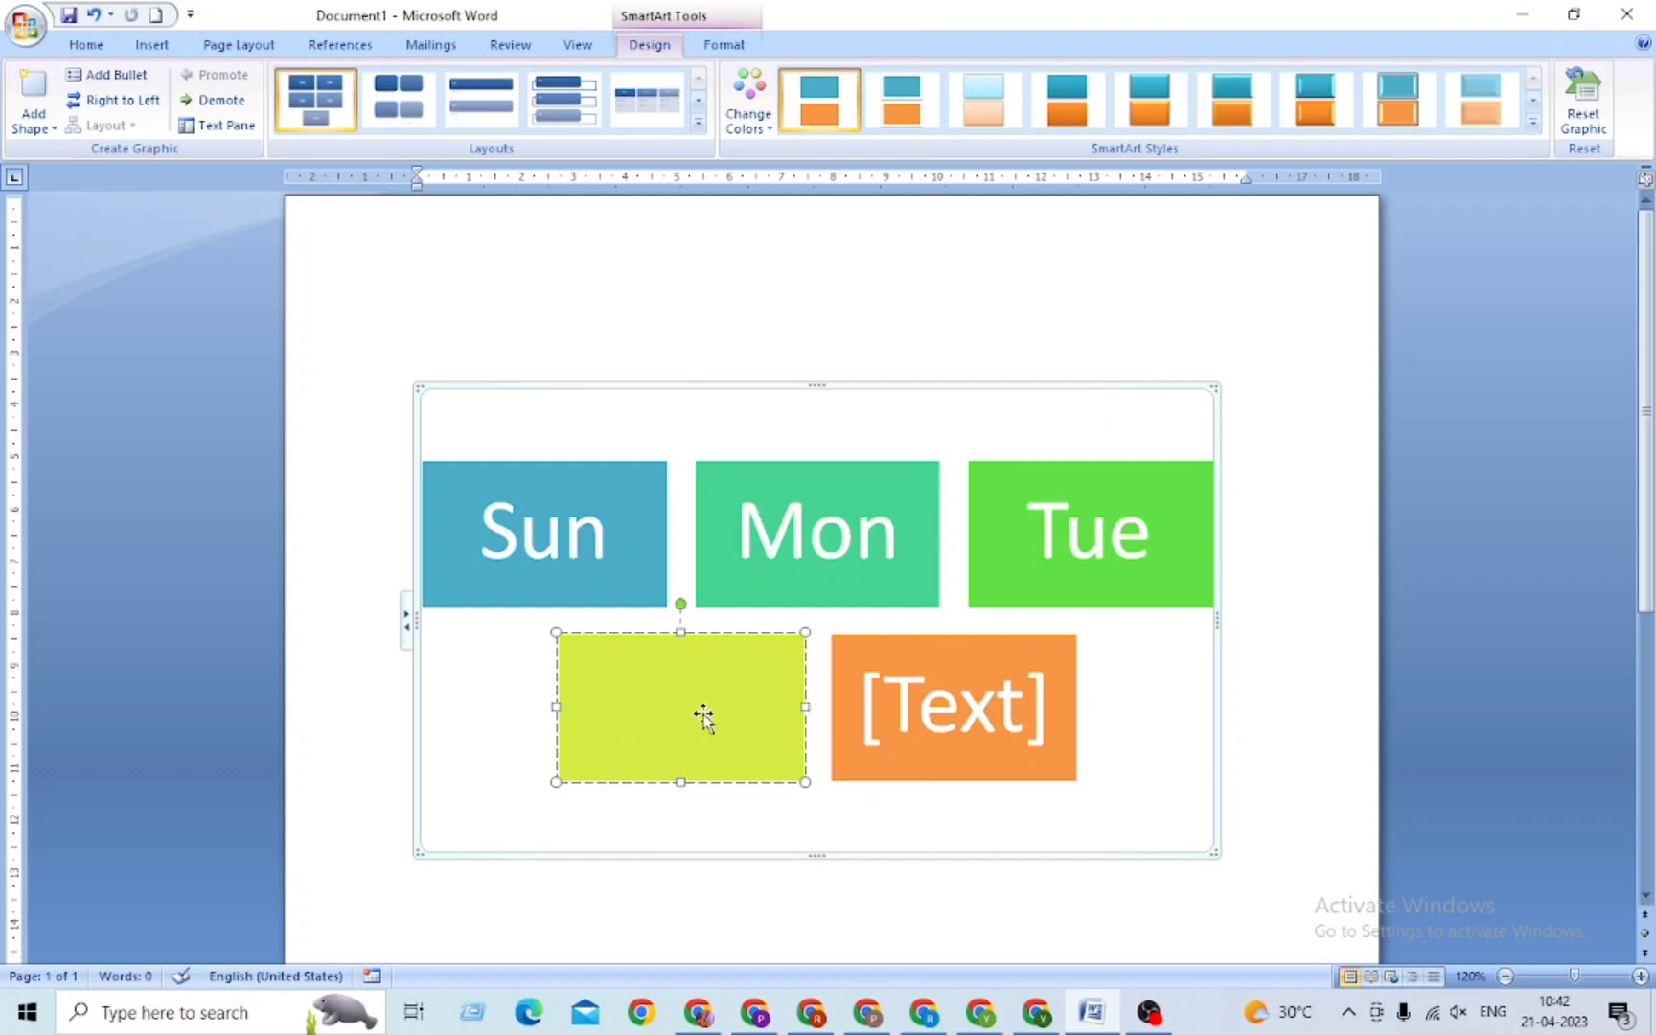
scroll(847, 633, "down", 2)
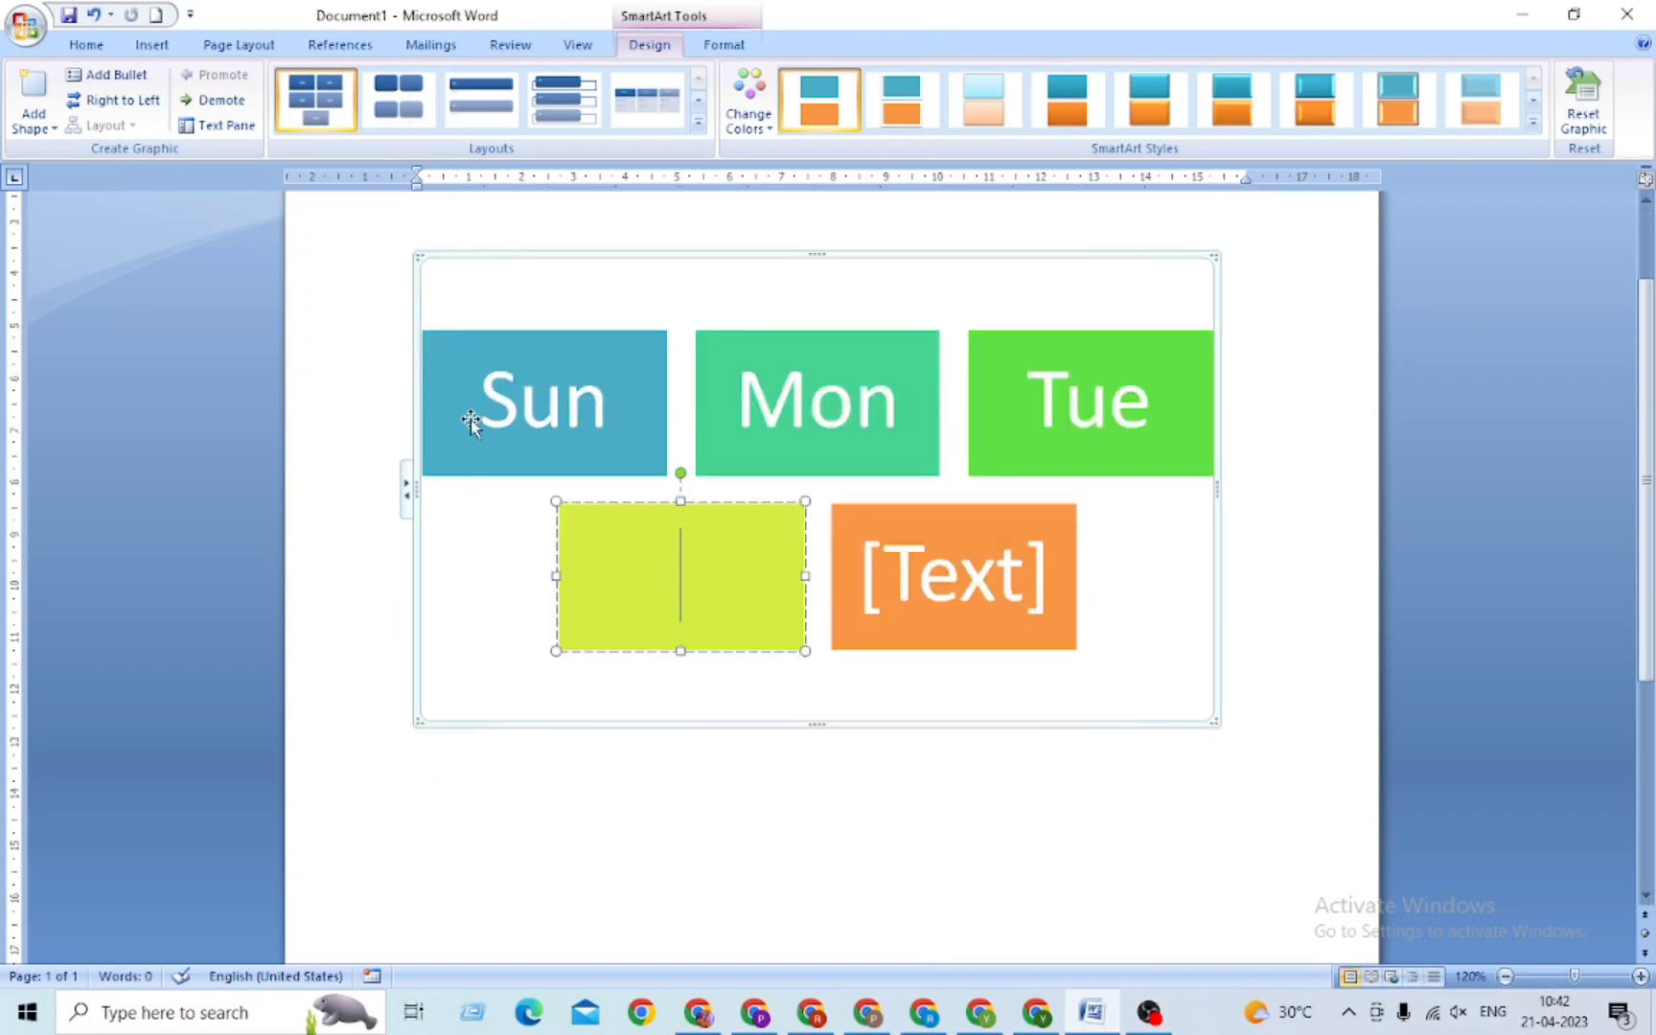
Step: Try a picture-caption layout, undo it, and shrink the block list graphic from its corner
left_click(377, 105)
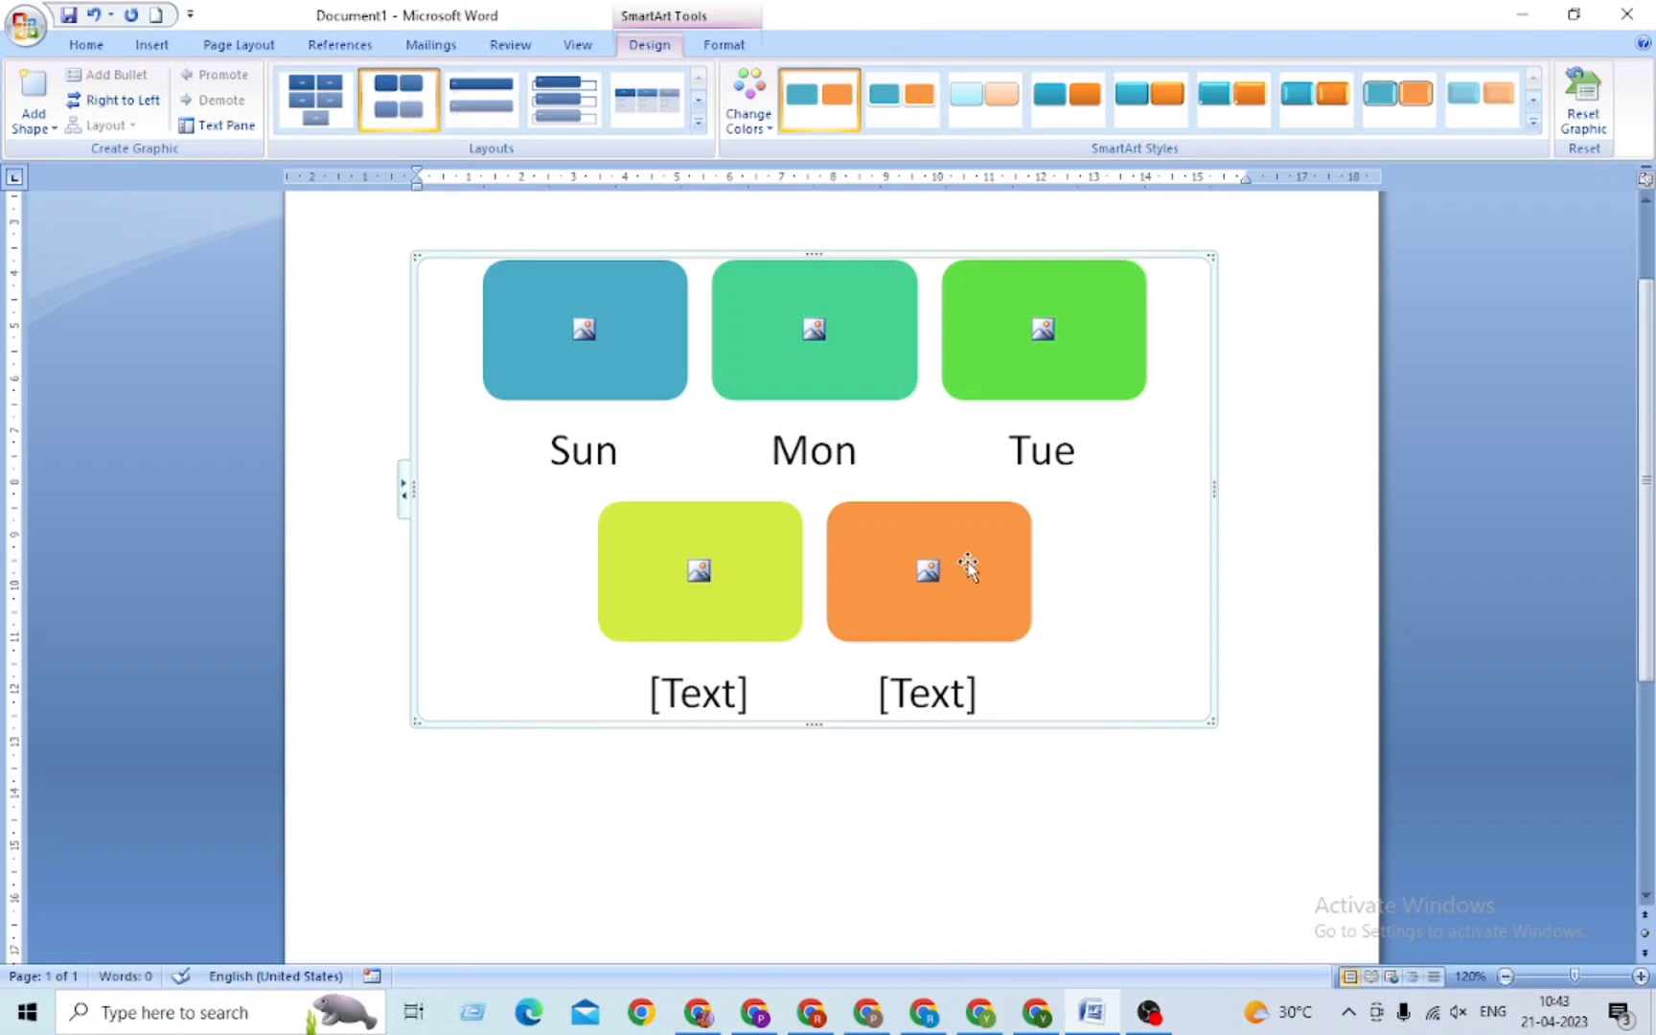
key("ctrl+z")
mouse_move(1214, 721)
left_mouse_down()
mouse_move(932, 543)
mouse_move(1080, 635)
left_mouse_up()
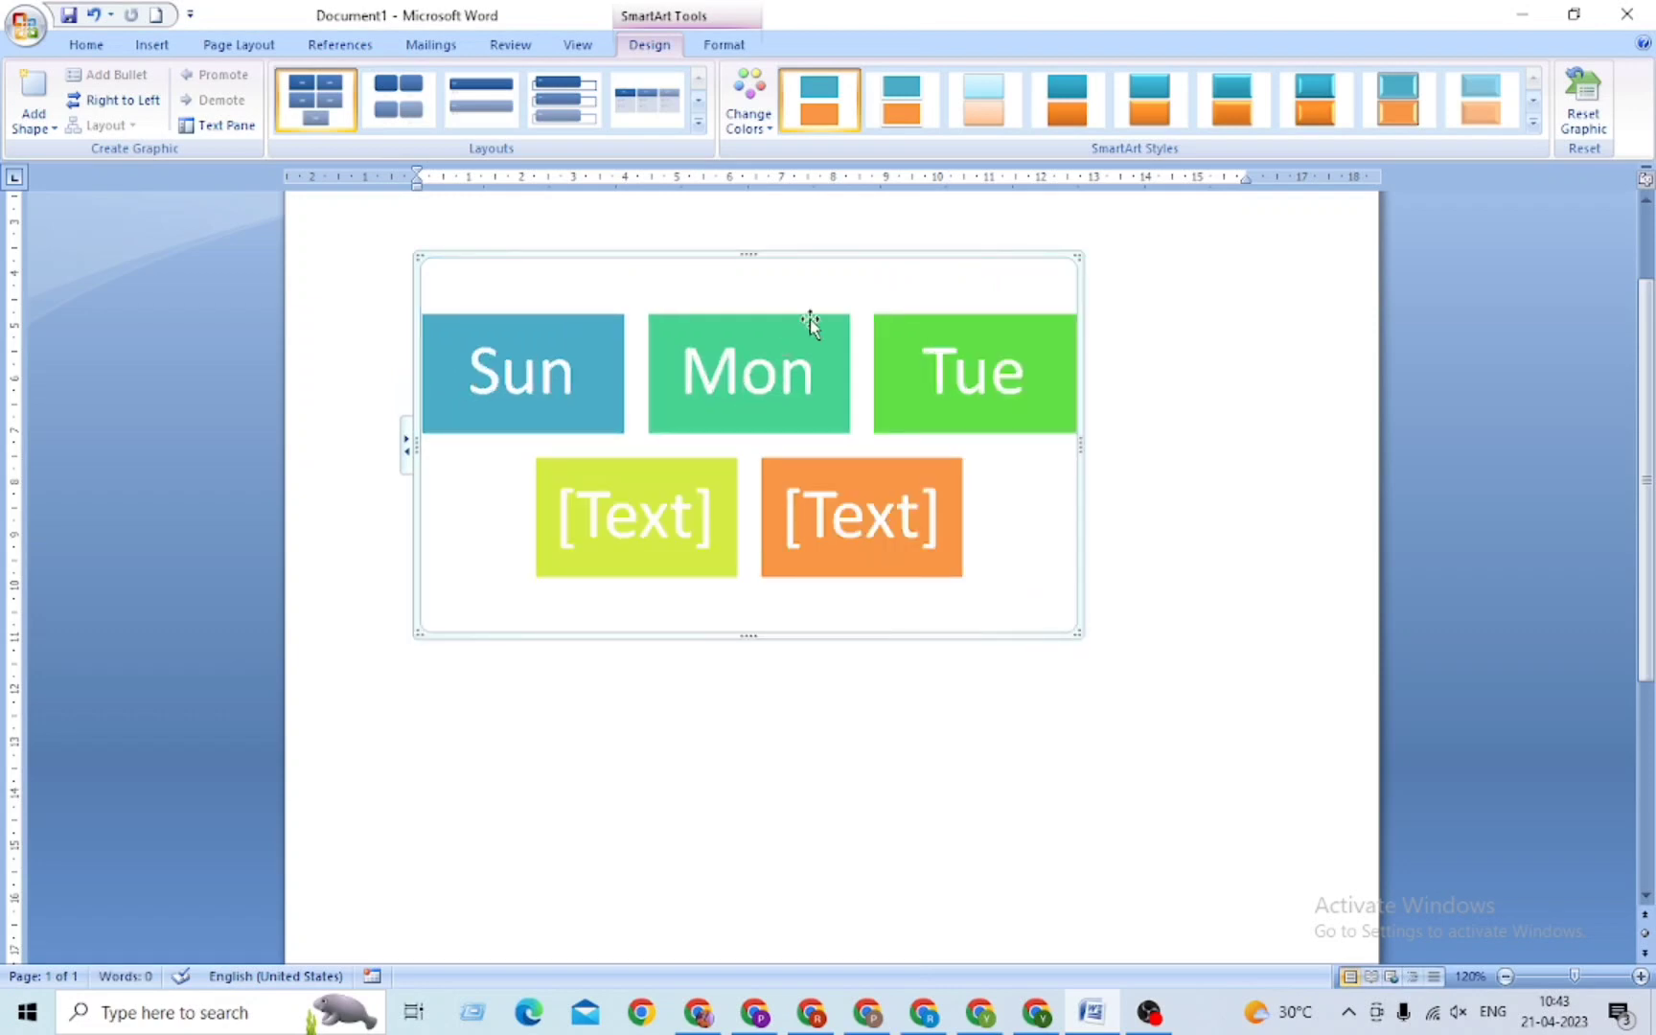
Step: Toggle Right to Left on and off, keeping the original Sun, Mon, Tue order
left_click(1065, 273)
left_click(832, 302)
left_click(123, 113)
left_click(124, 114)
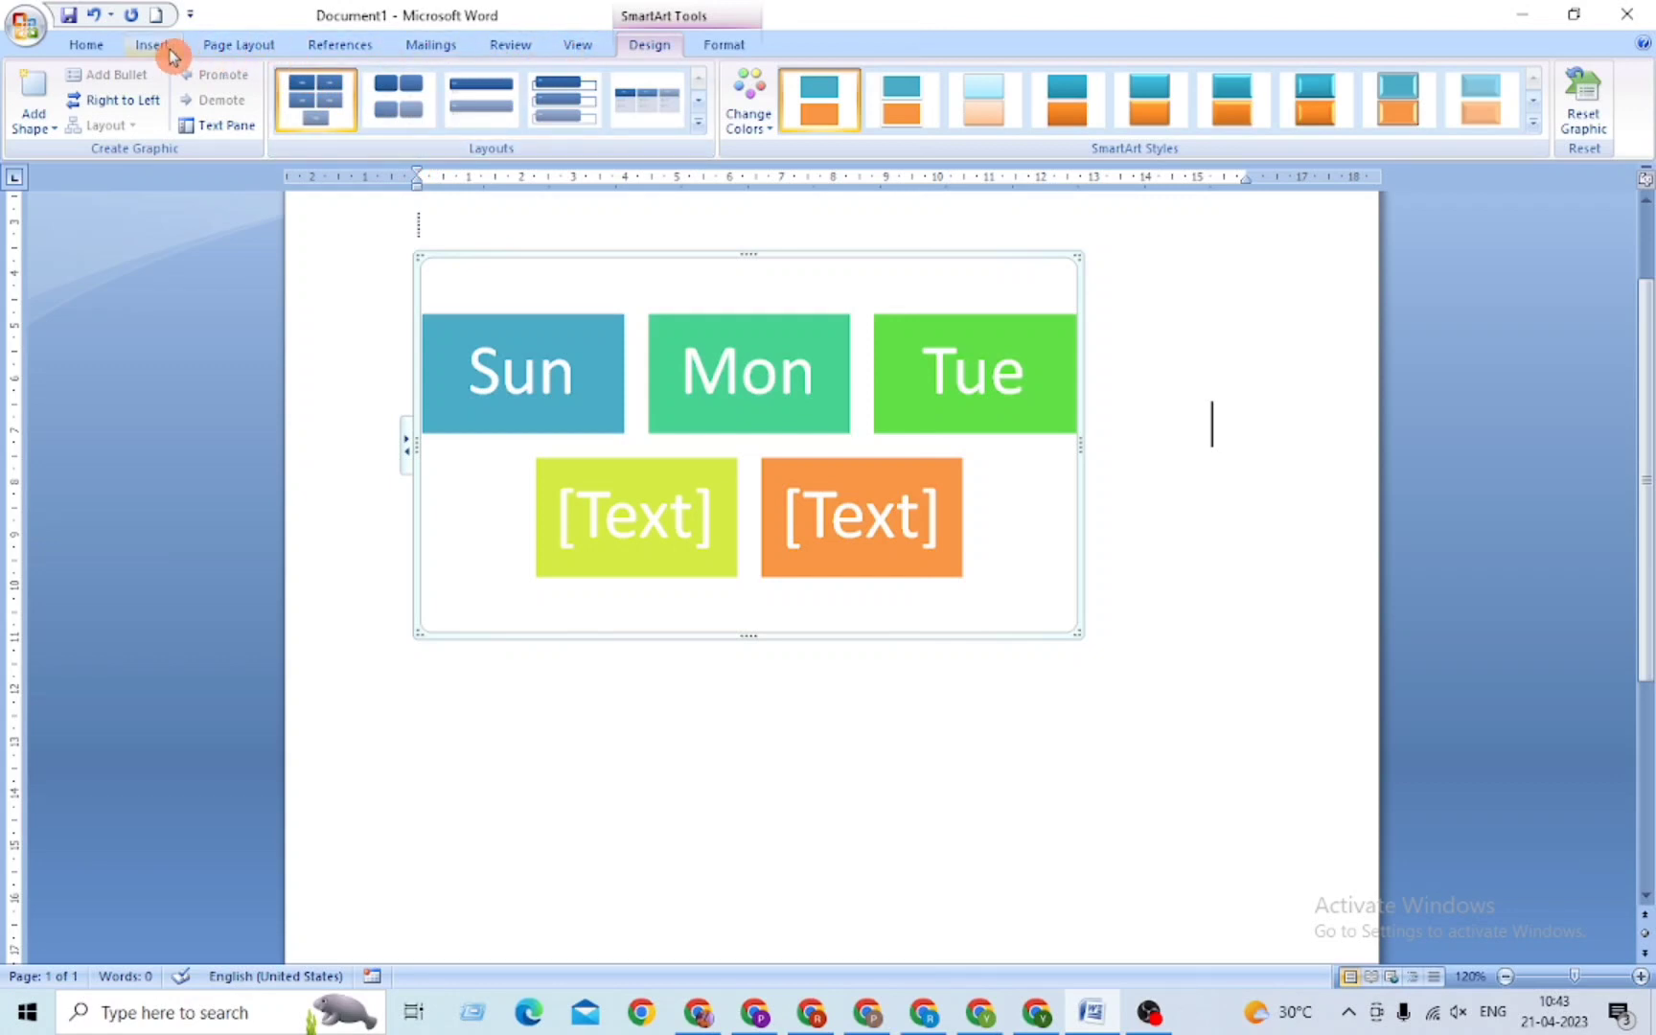
Step: Insert a Basic Cycle SmartArt chosen from the Cycle category of the SmartArt gallery
left_click(171, 53)
left_click(403, 96)
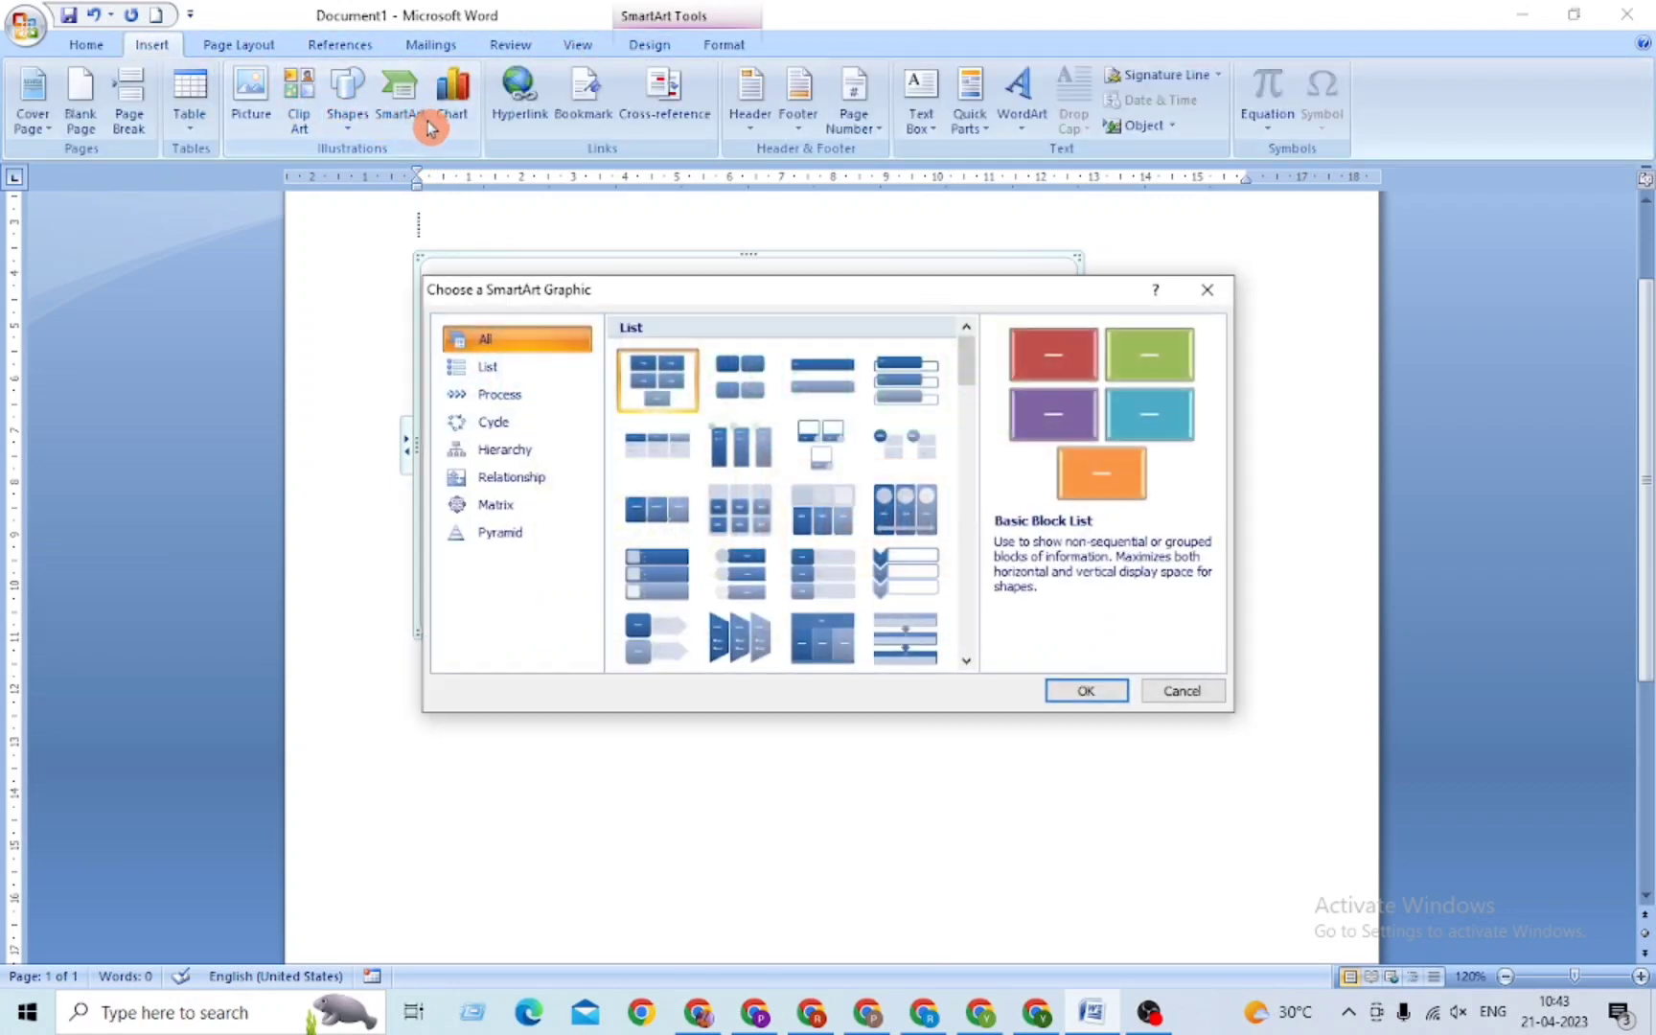
left_click(493, 367)
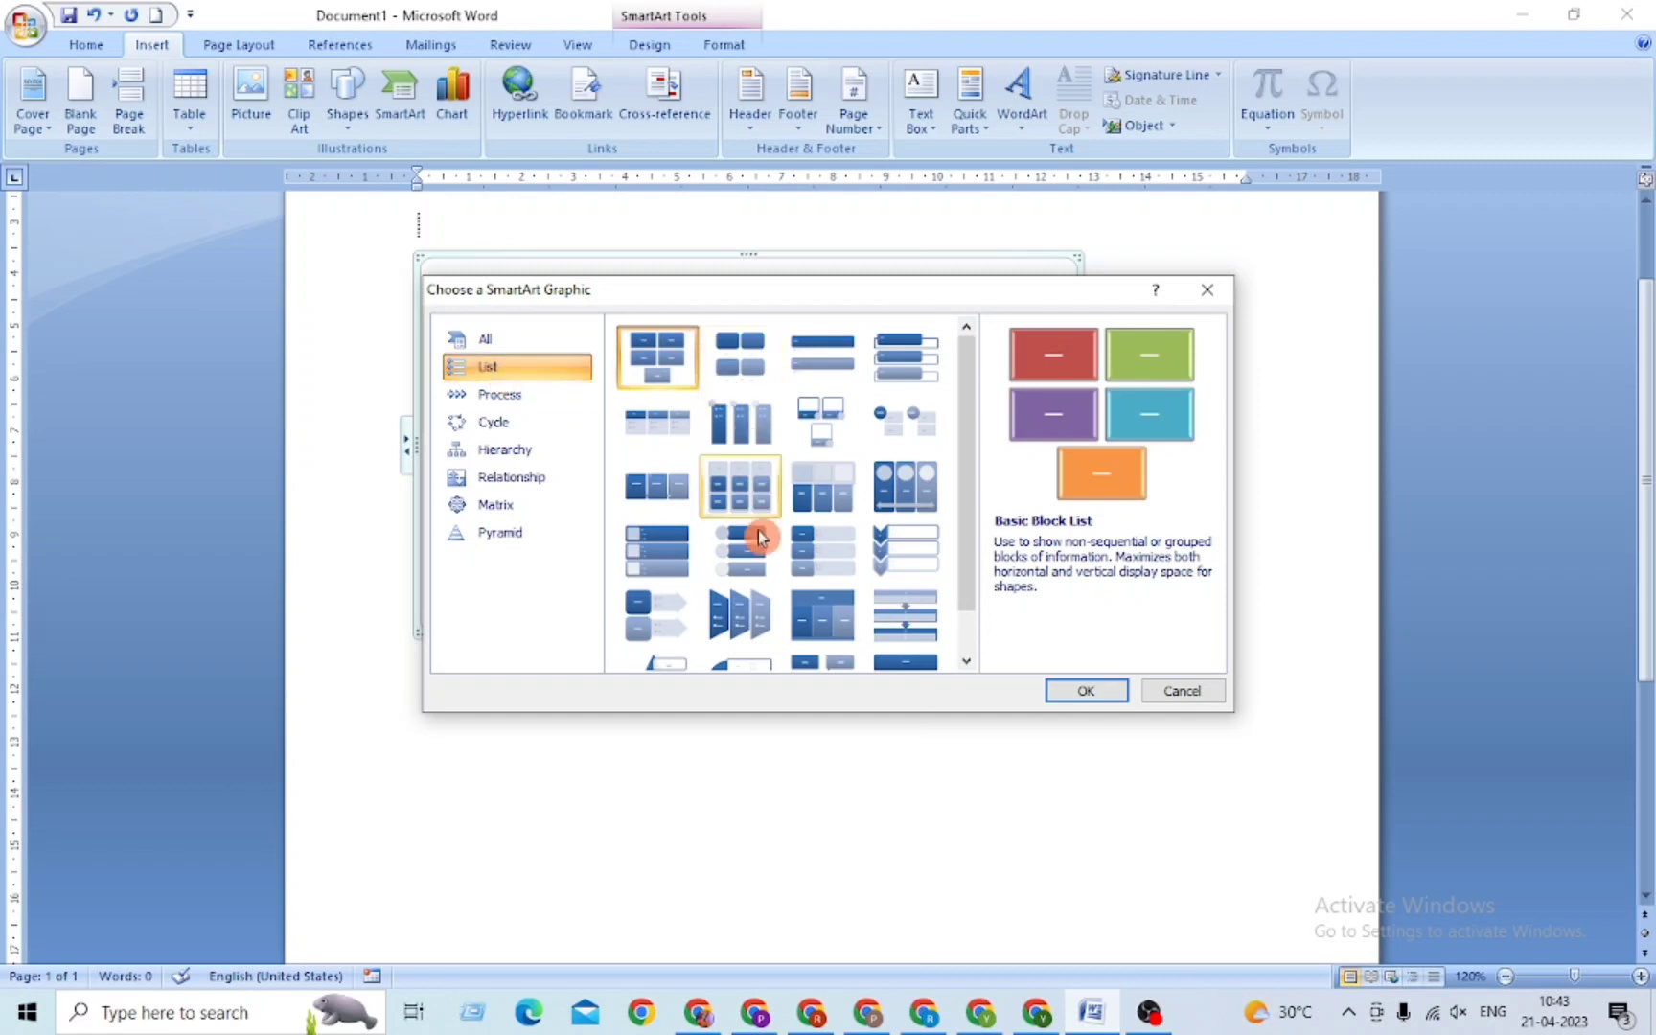
scroll(759, 594, "down", 1)
left_click(525, 394)
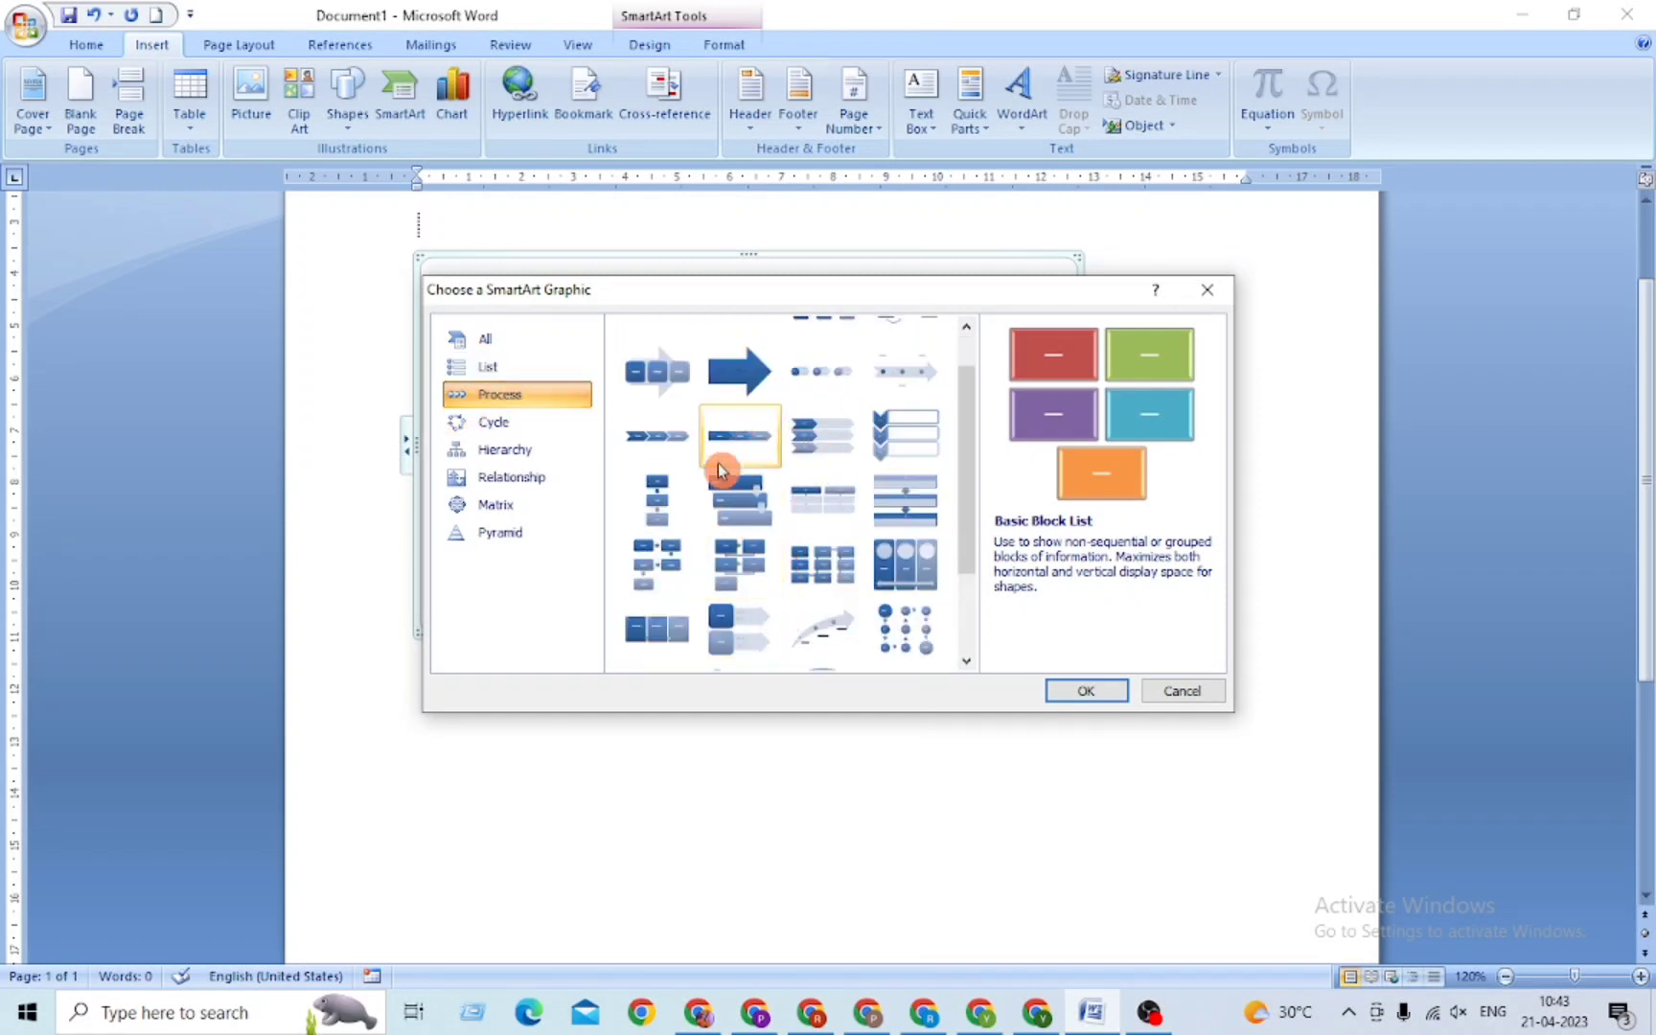
scroll(786, 518, "down", 2)
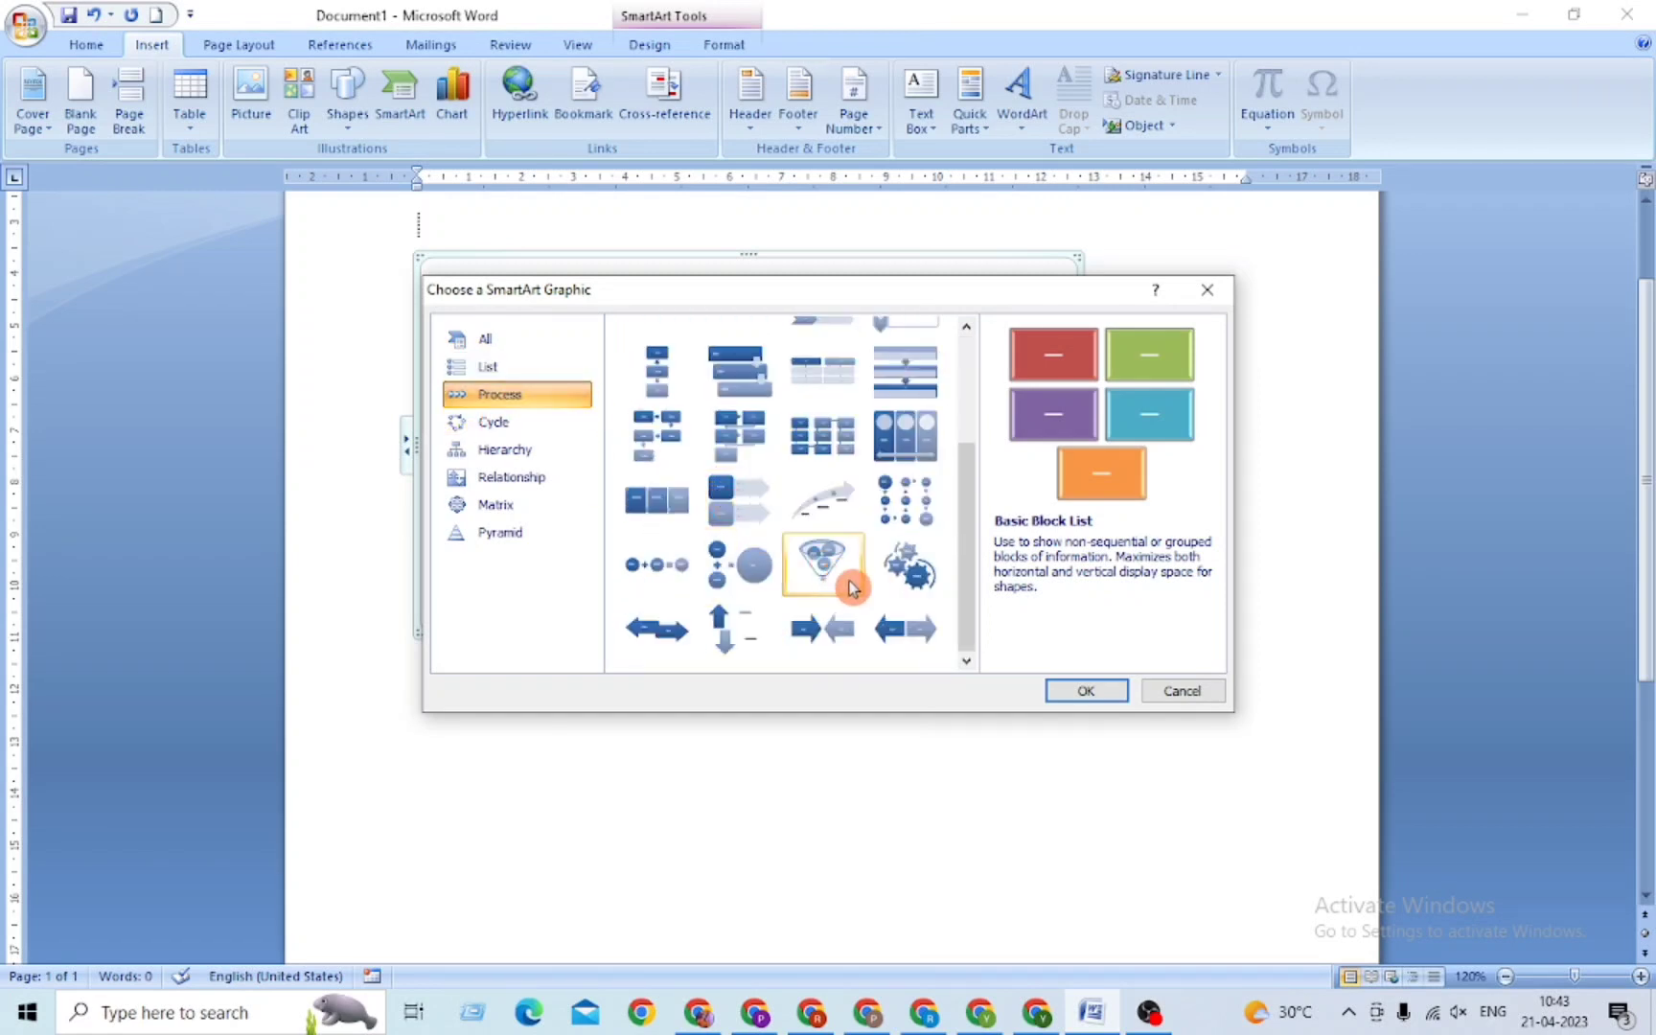
left_click(507, 426)
left_click(661, 369)
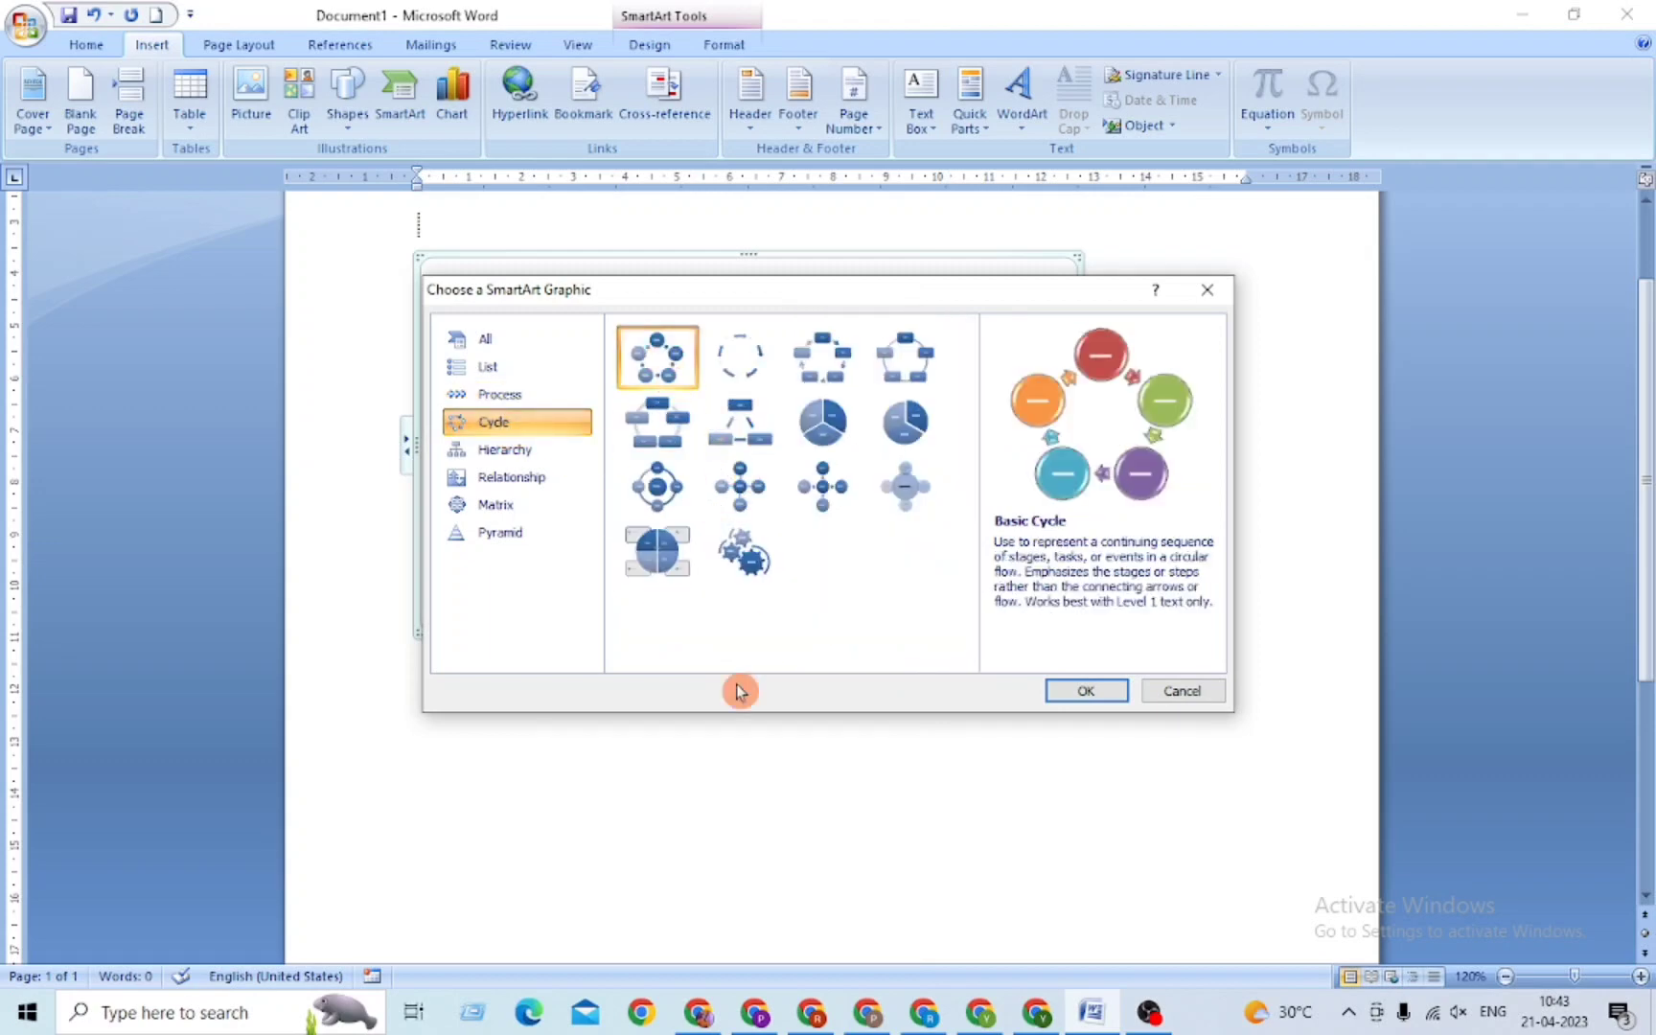
left_click(1088, 690)
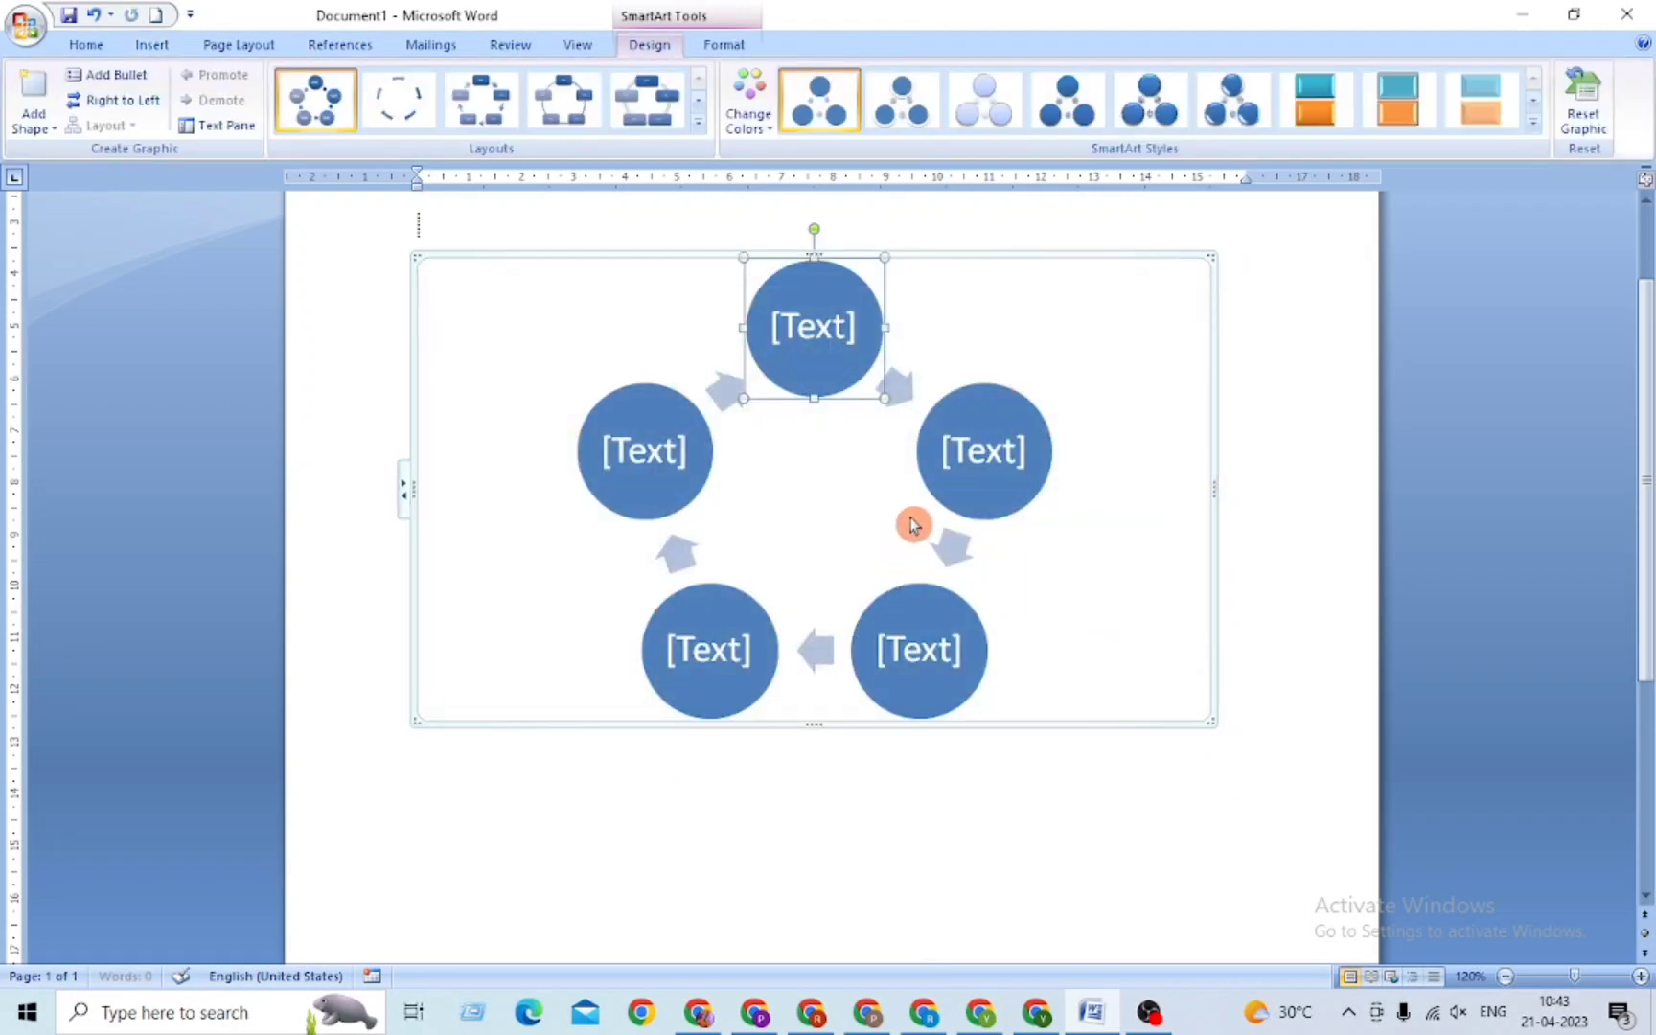
Step: Apply the first Colorful scheme to the Basic Cycle diagram and widen its frame to the right
left_click(1089, 650)
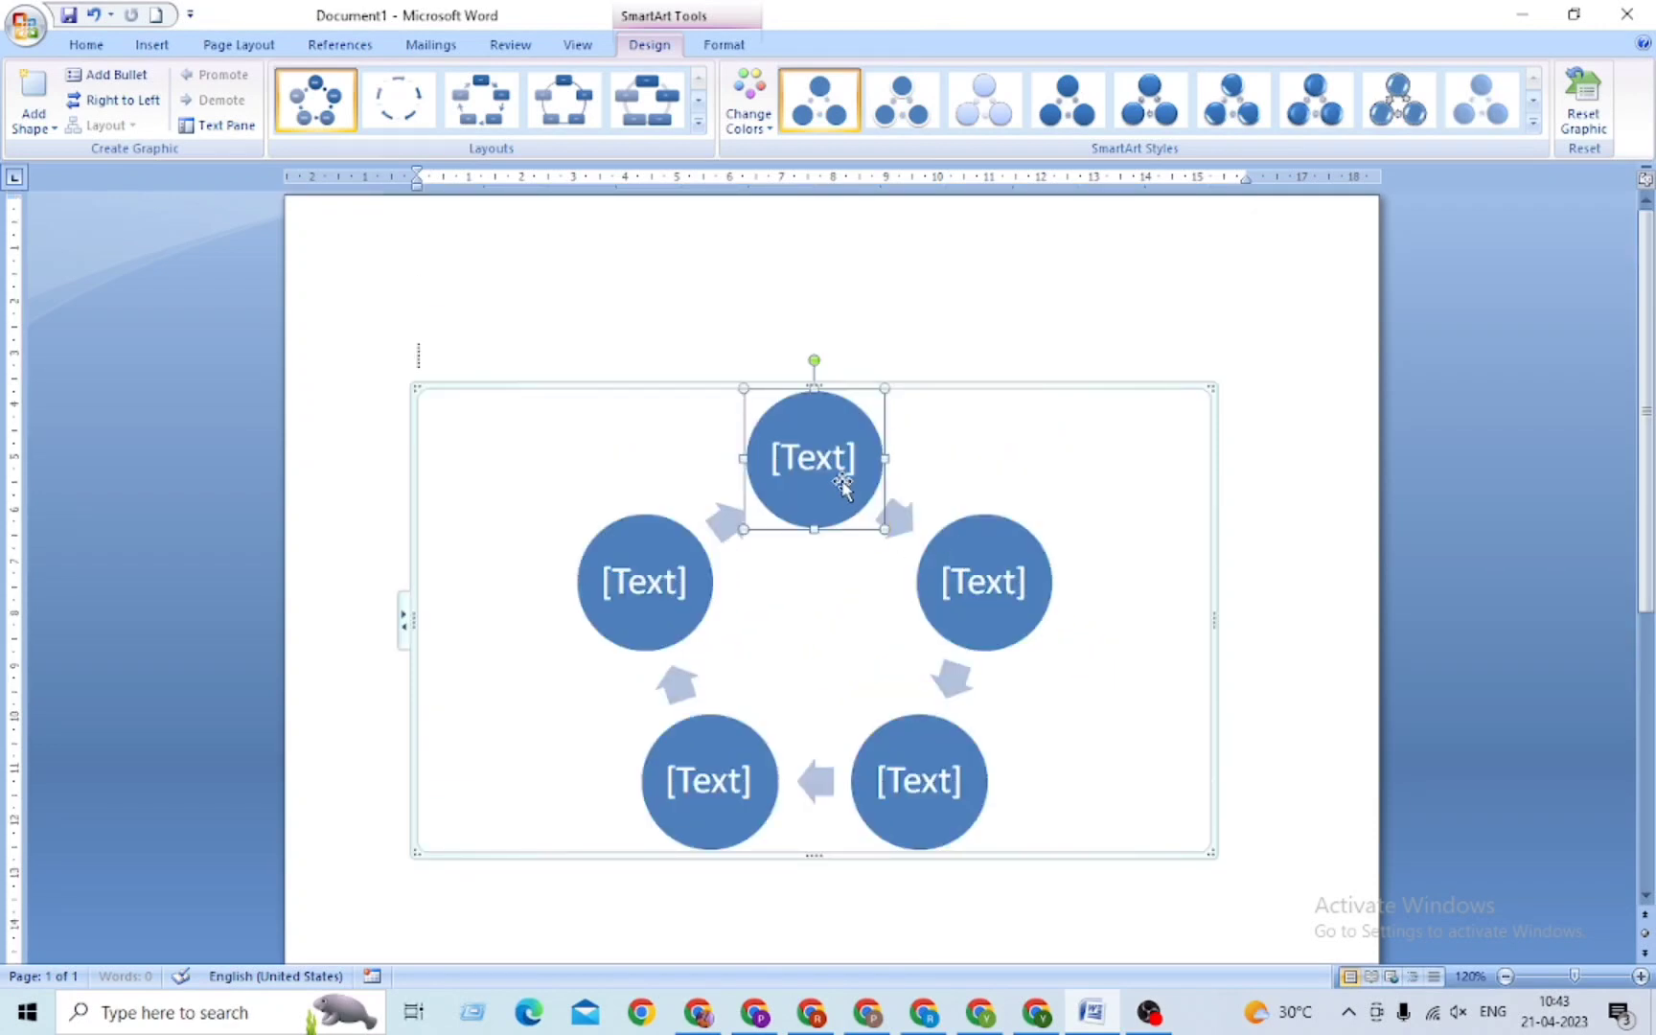
left_click_drag(647, 659, 668, 505)
left_click(749, 105)
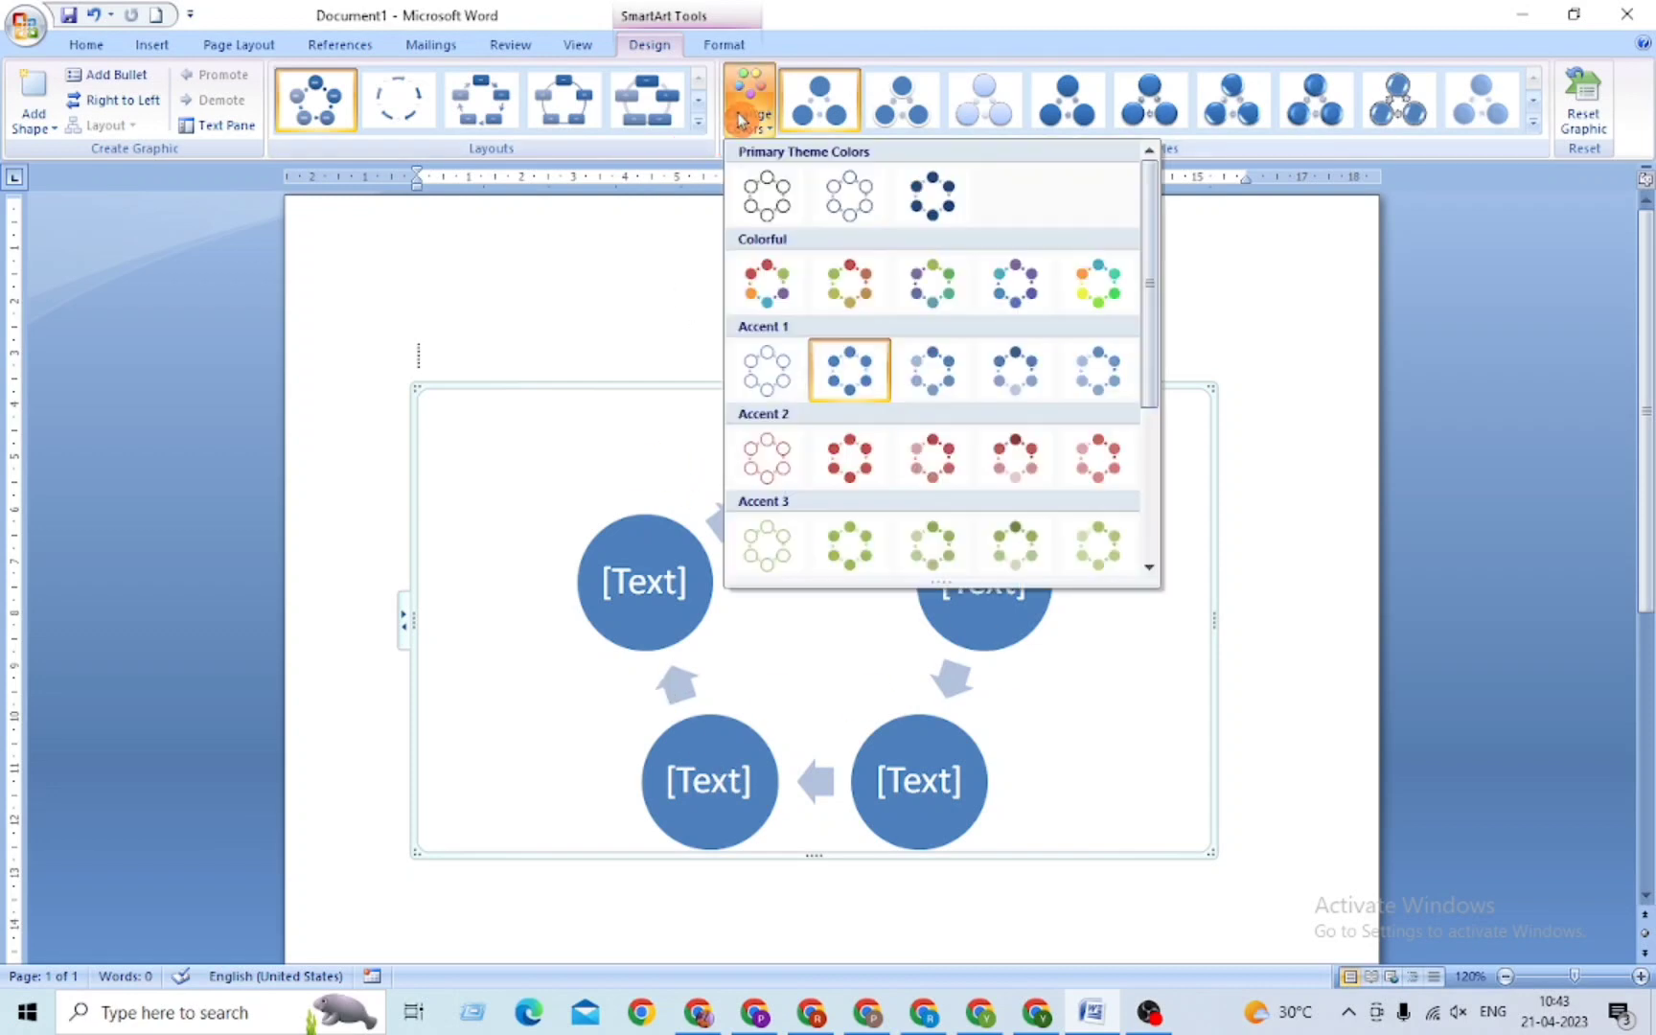
left_click(773, 294)
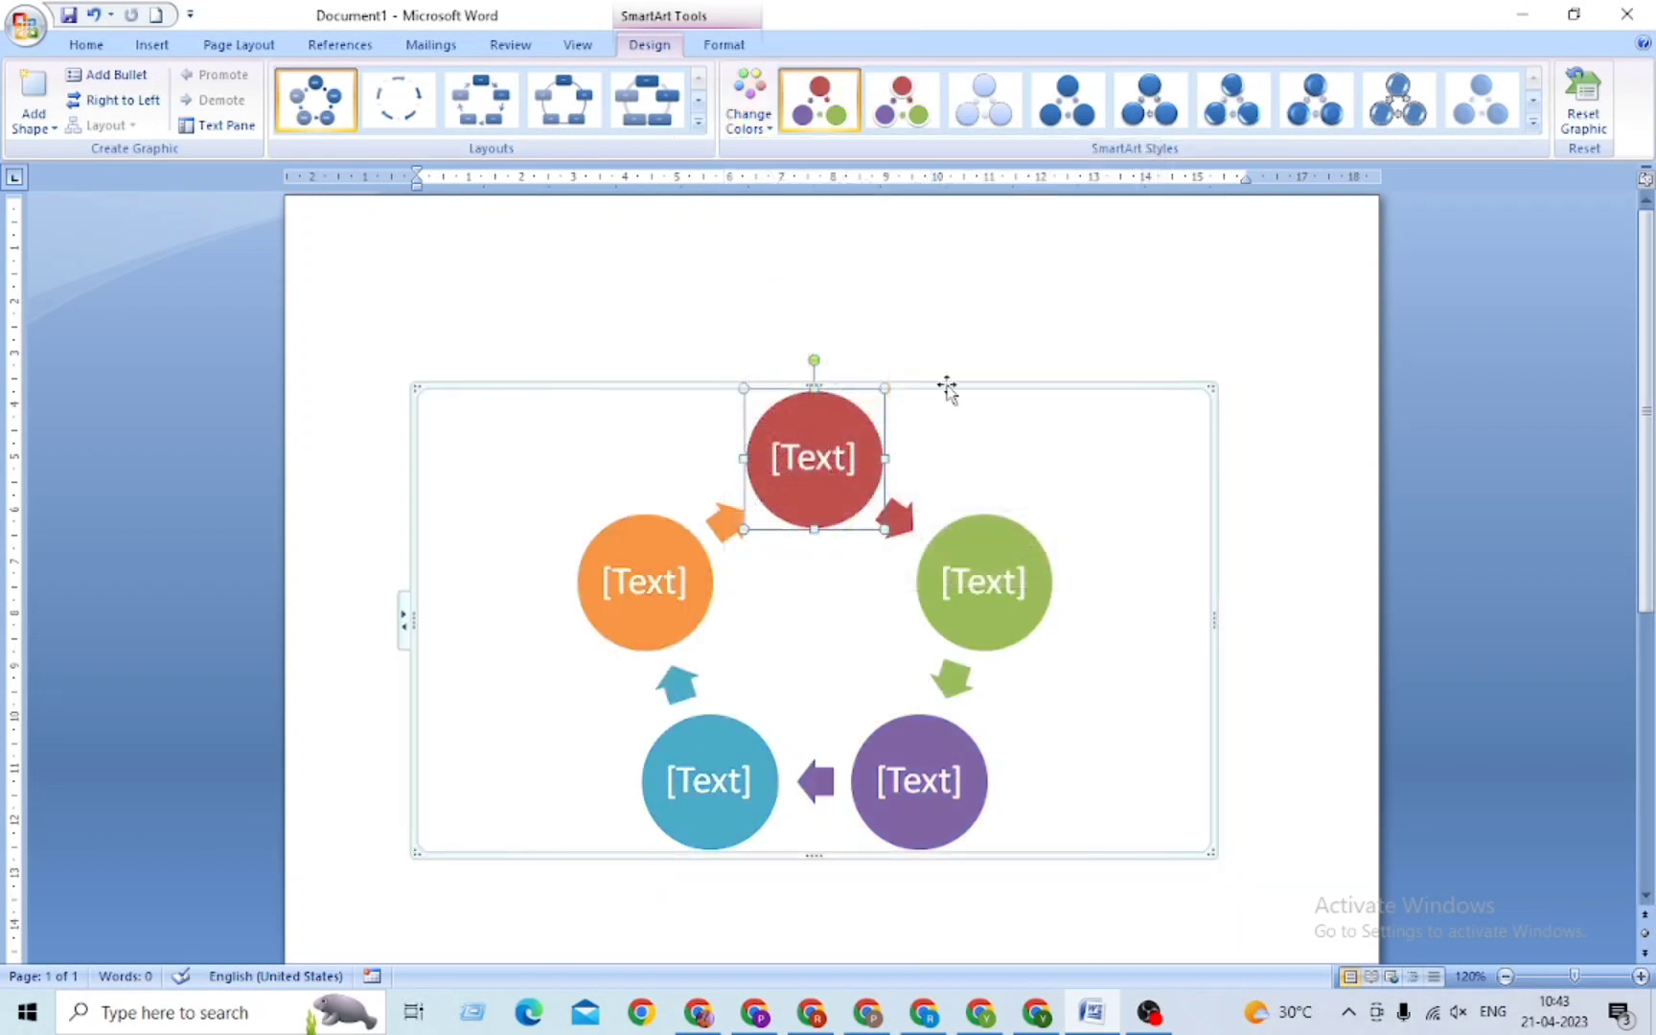
left_click_drag(1209, 853, 1278, 854)
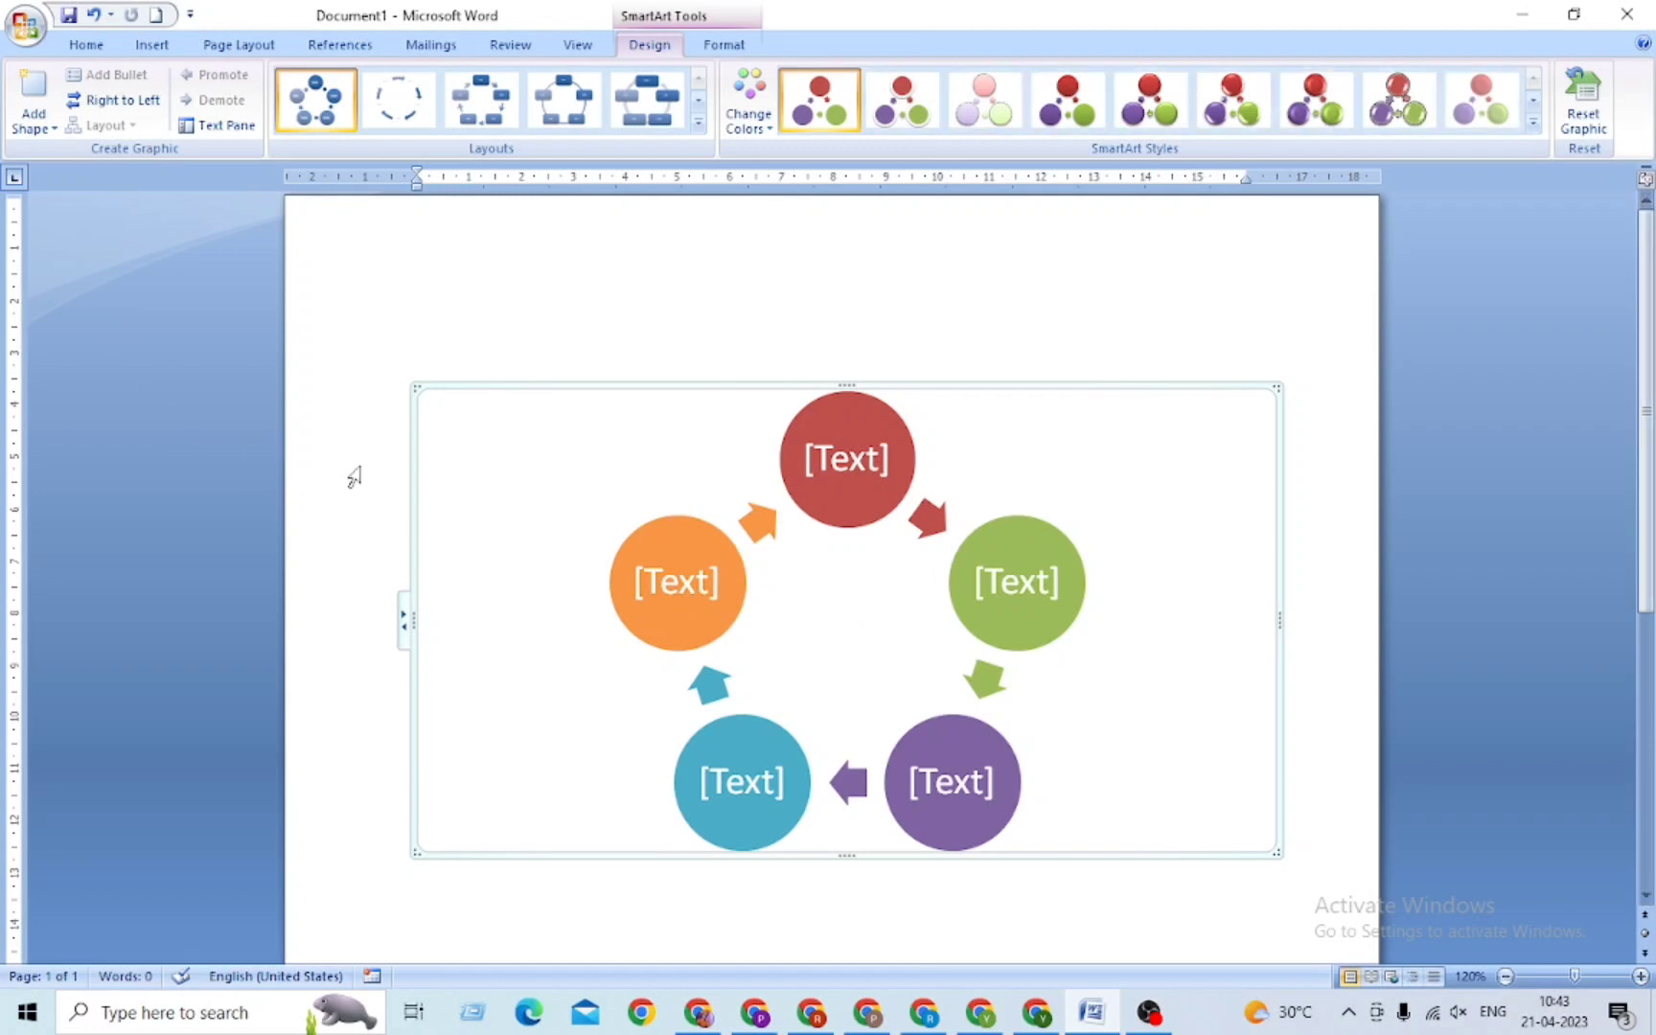
Step: Try the Text Cycle layout, then return to the Basic Cycle circles
left_click(740, 453)
left_click(390, 111)
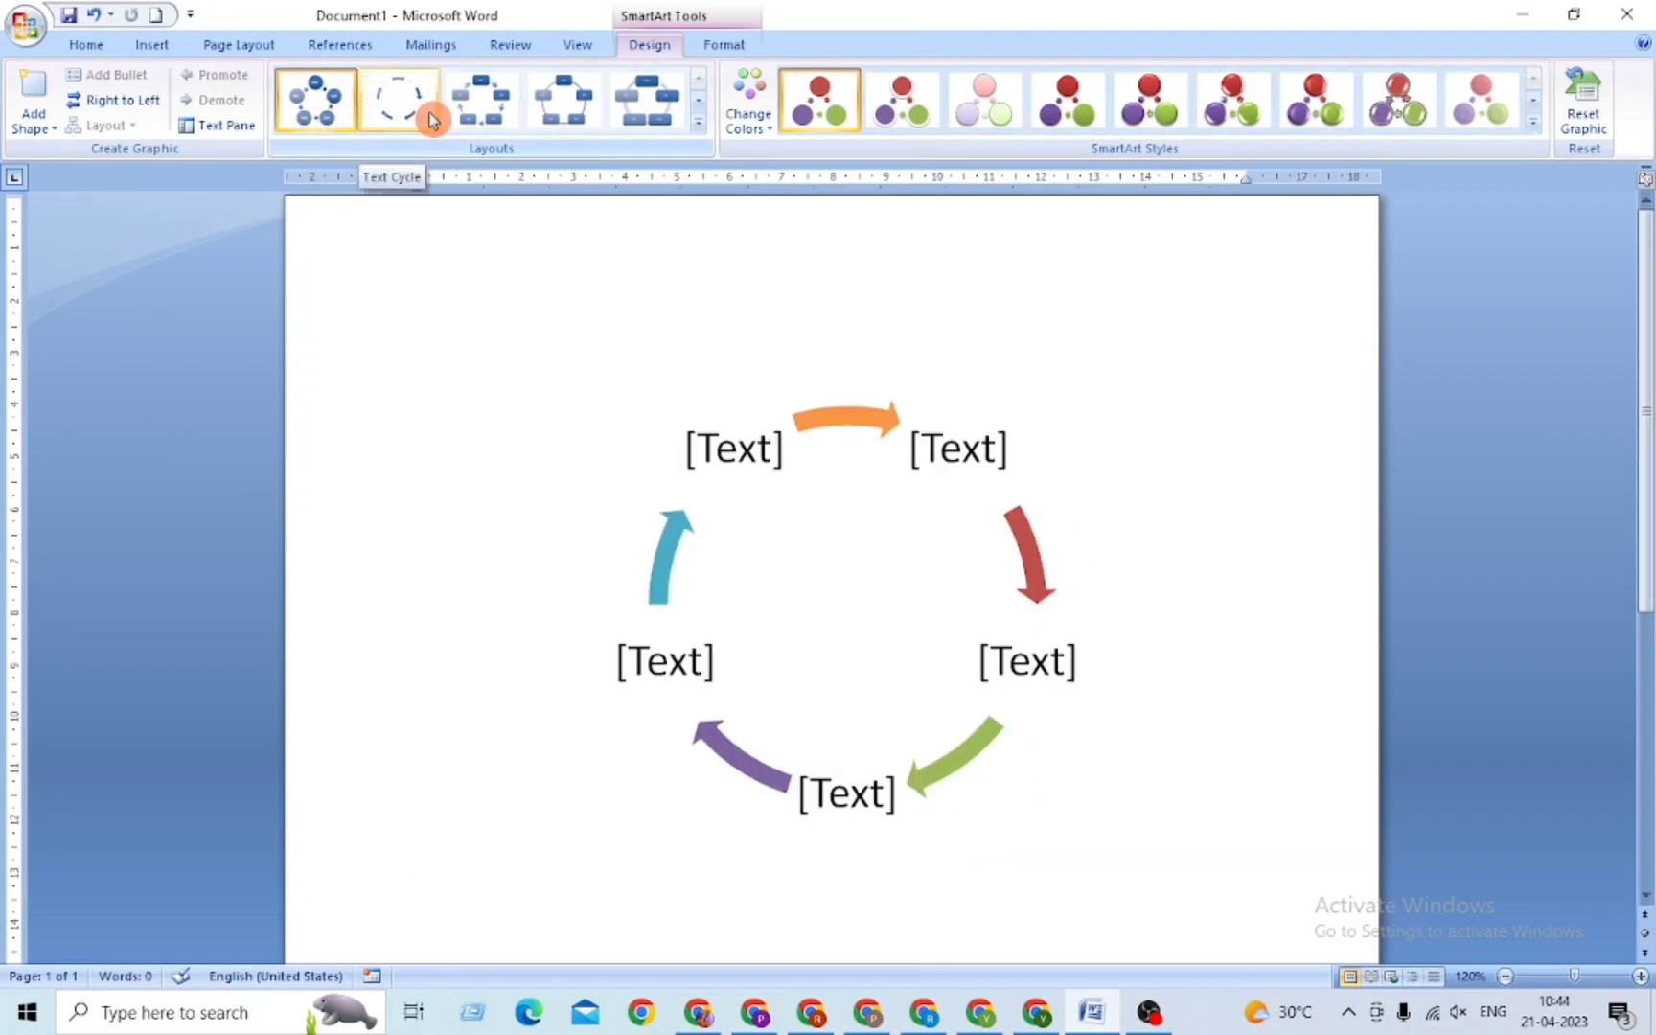
left_click(468, 117)
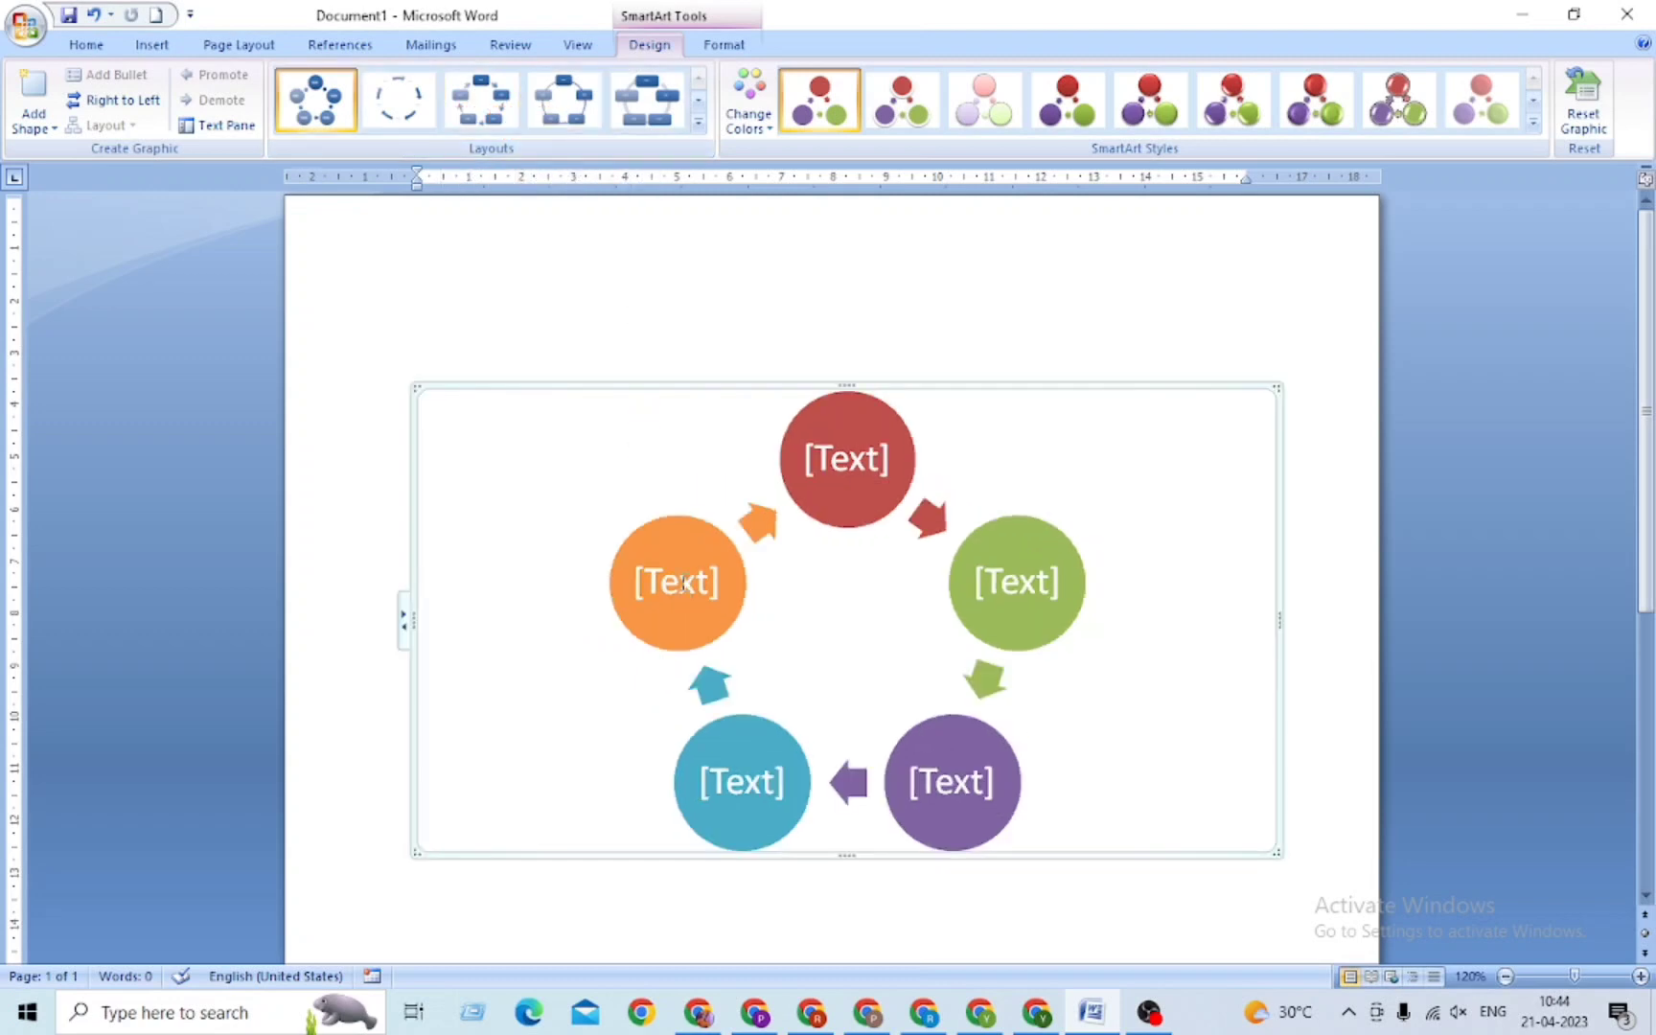
left_click(683, 581)
left_click(865, 671)
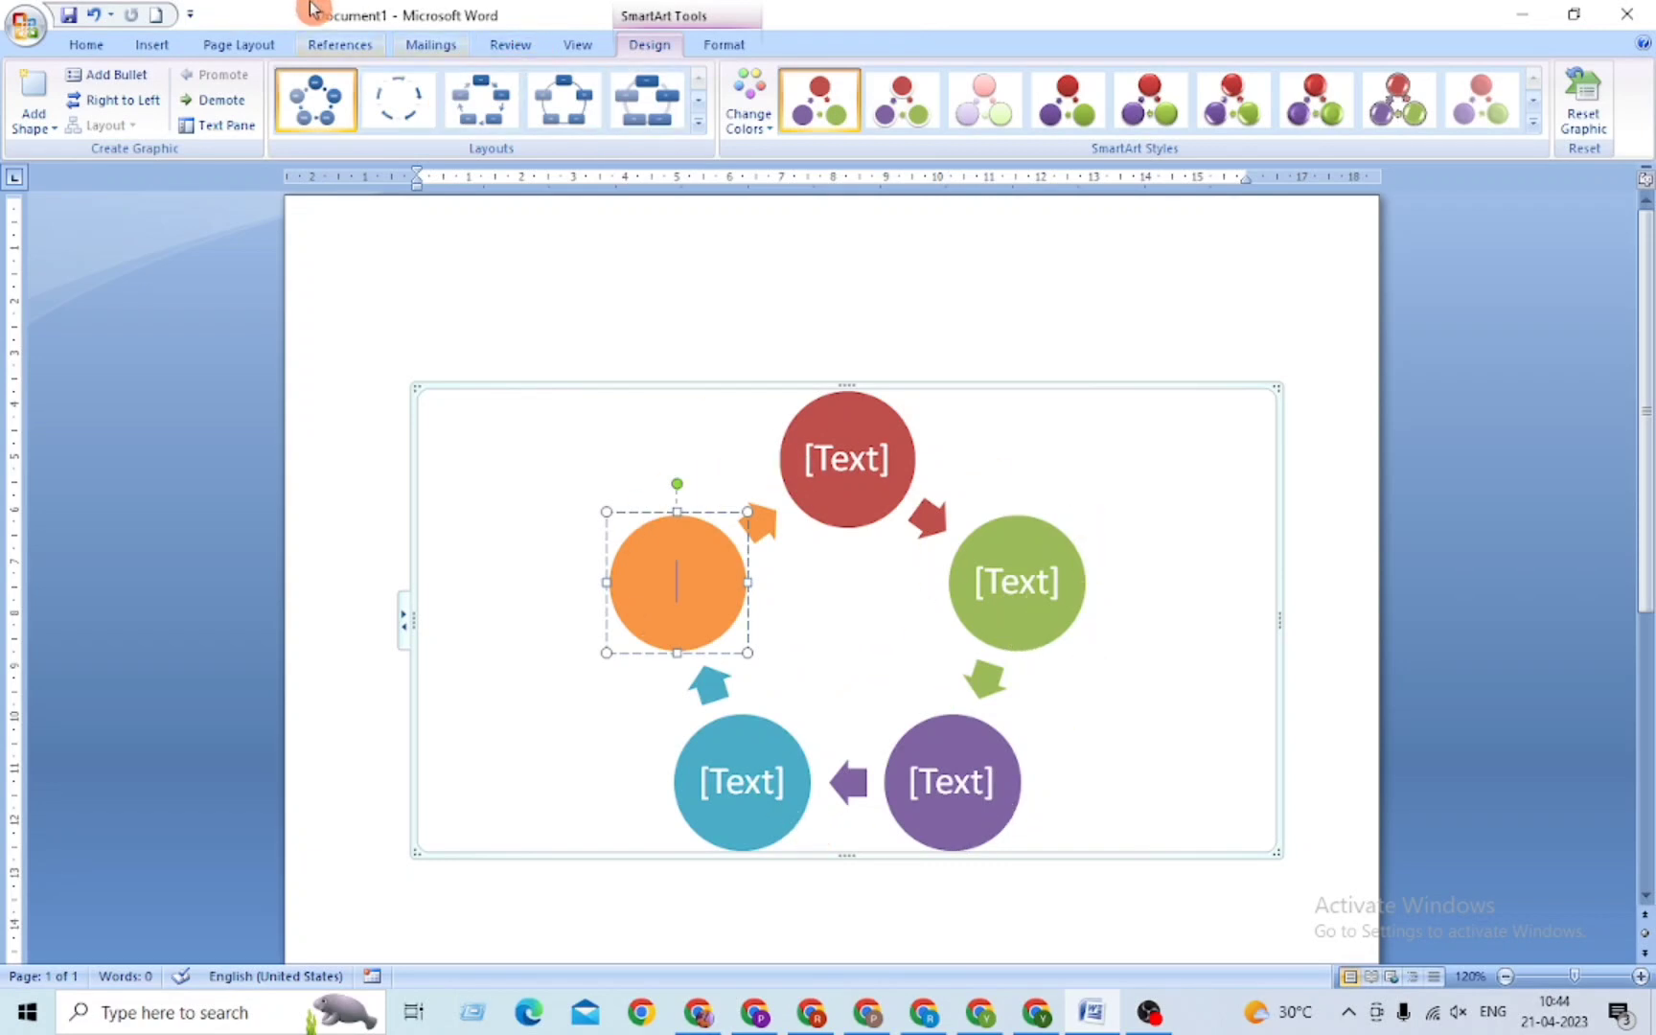
Step: Apply the rounded-box Cycle layout to the diagram, then switch to OBS Studio
left_click(401, 108)
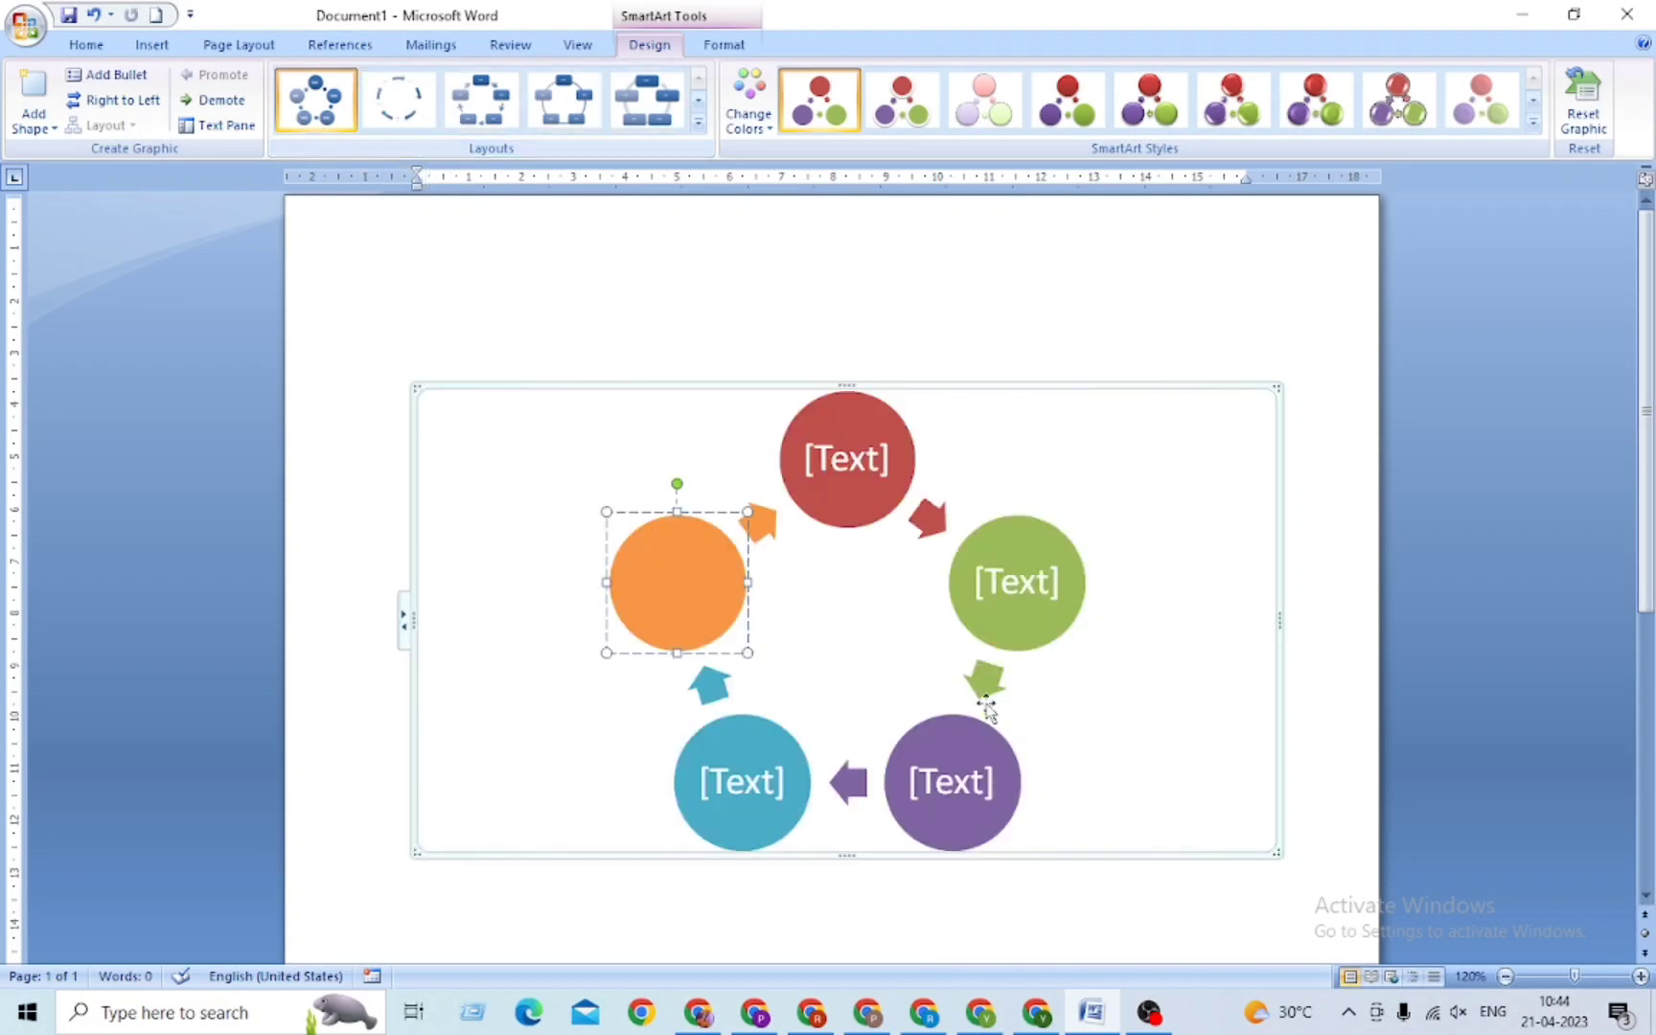
left_click(563, 101)
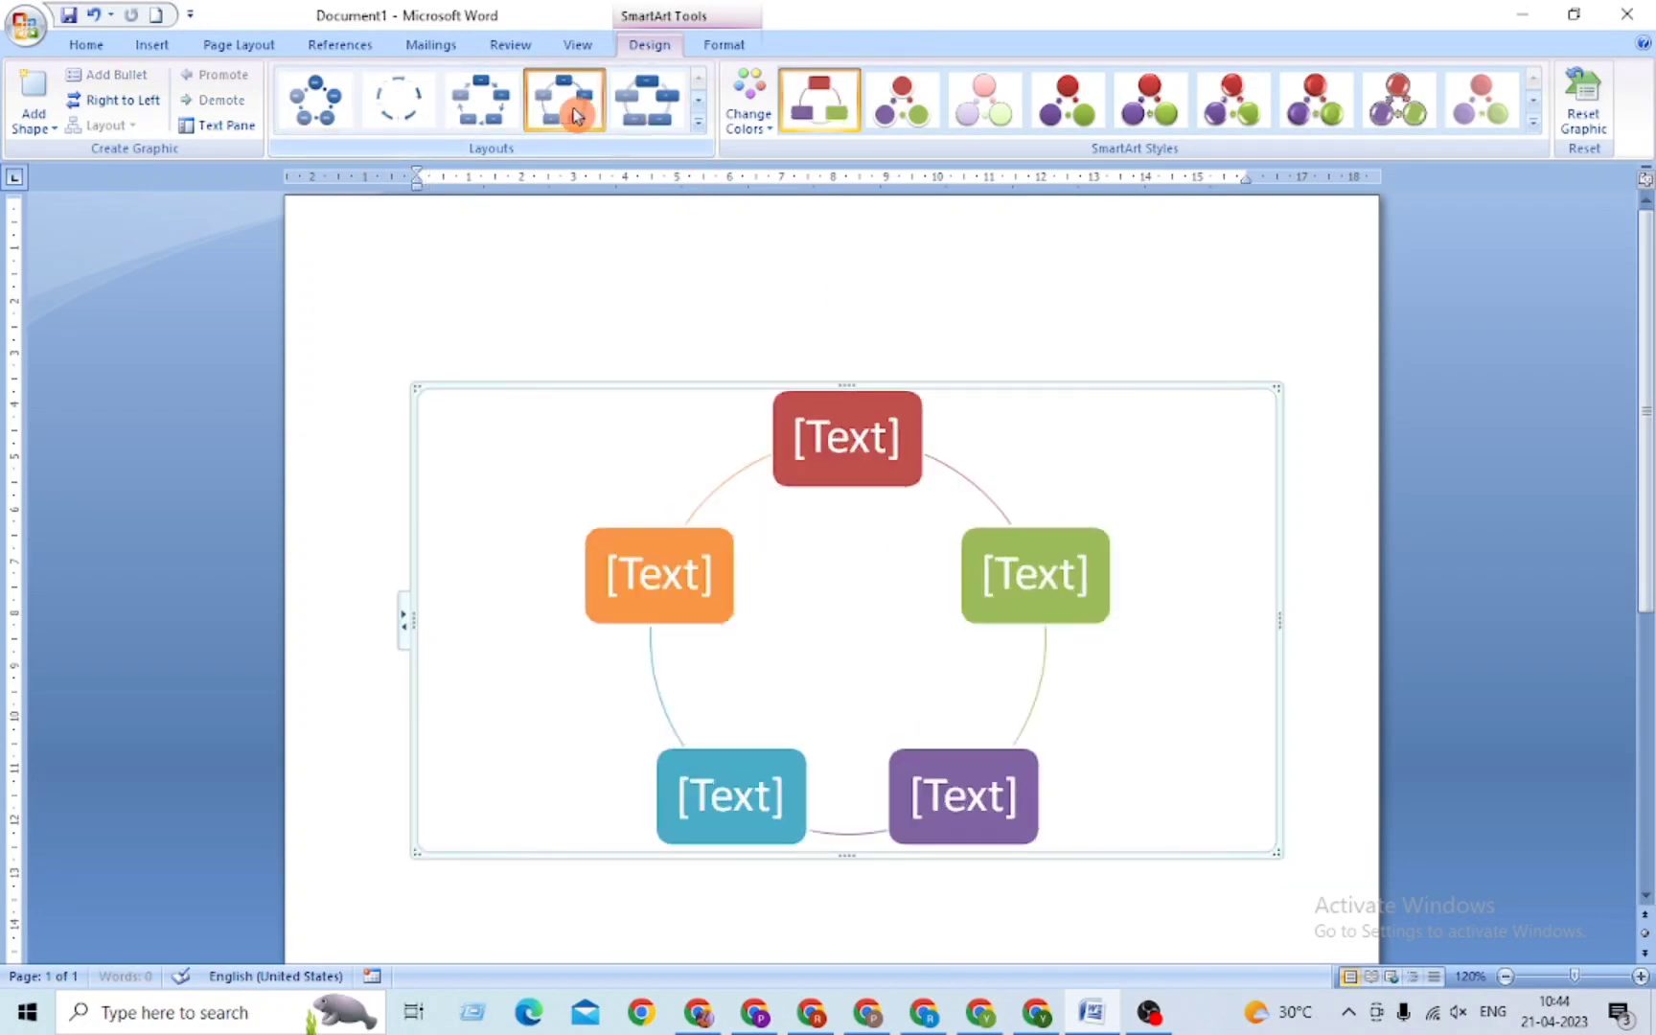
left_click(921, 485)
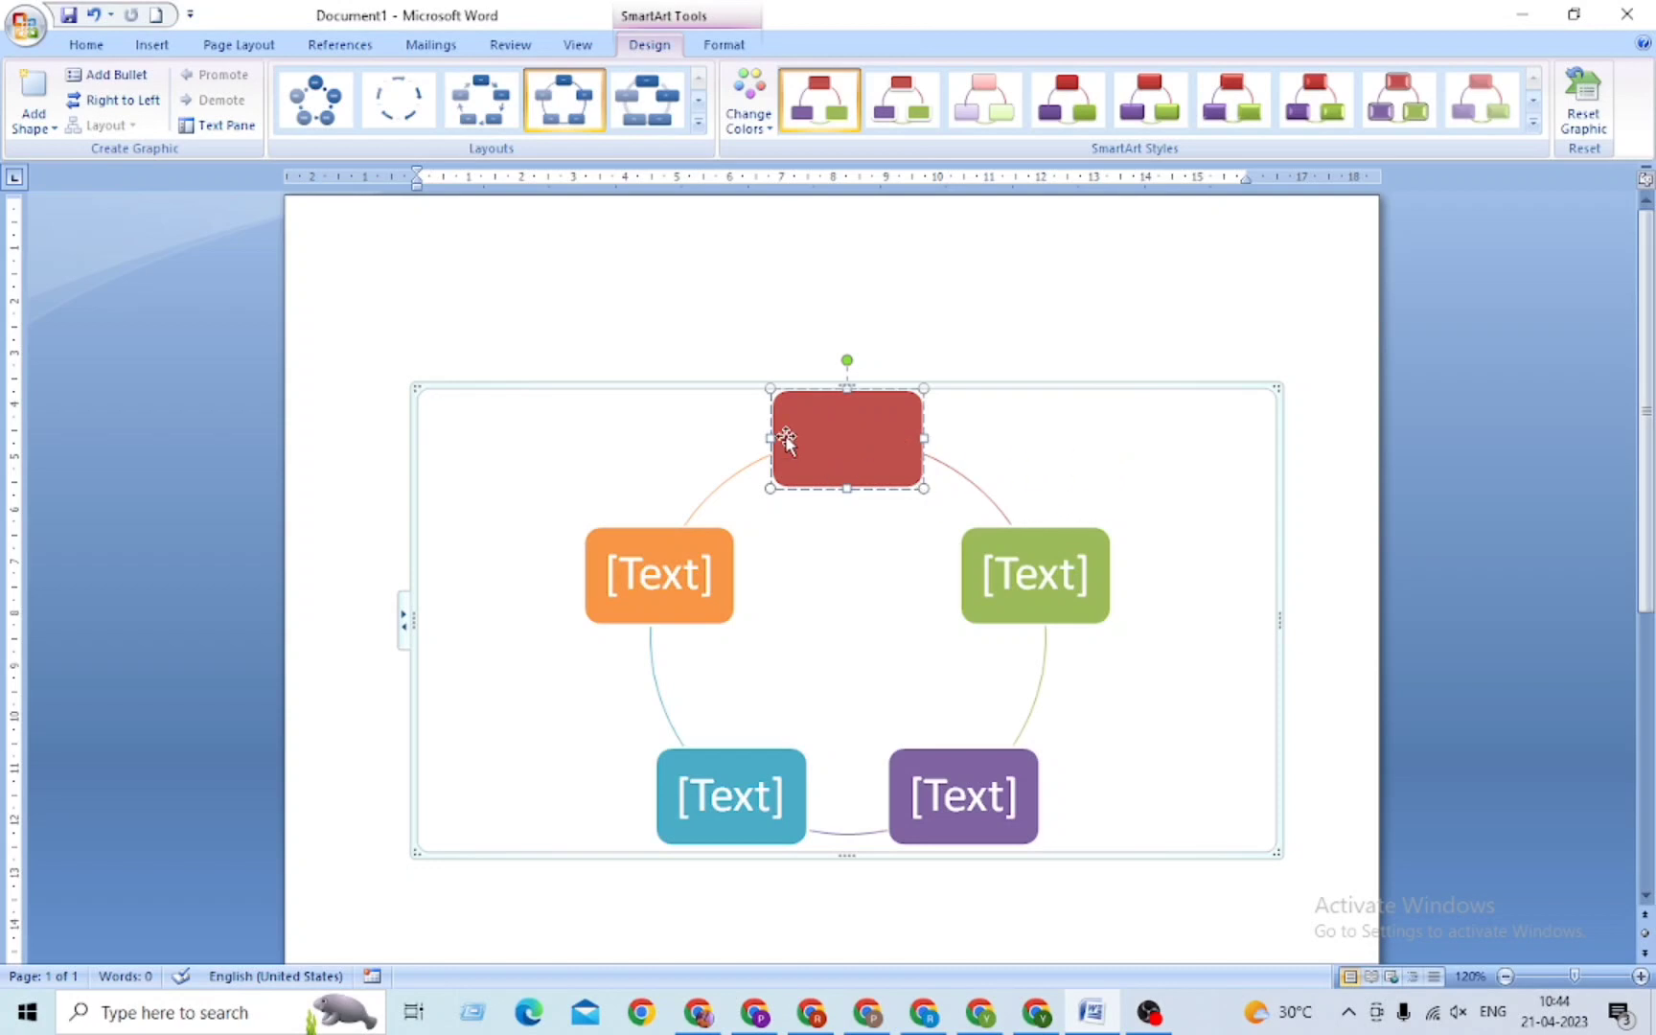
left_click(151, 44)
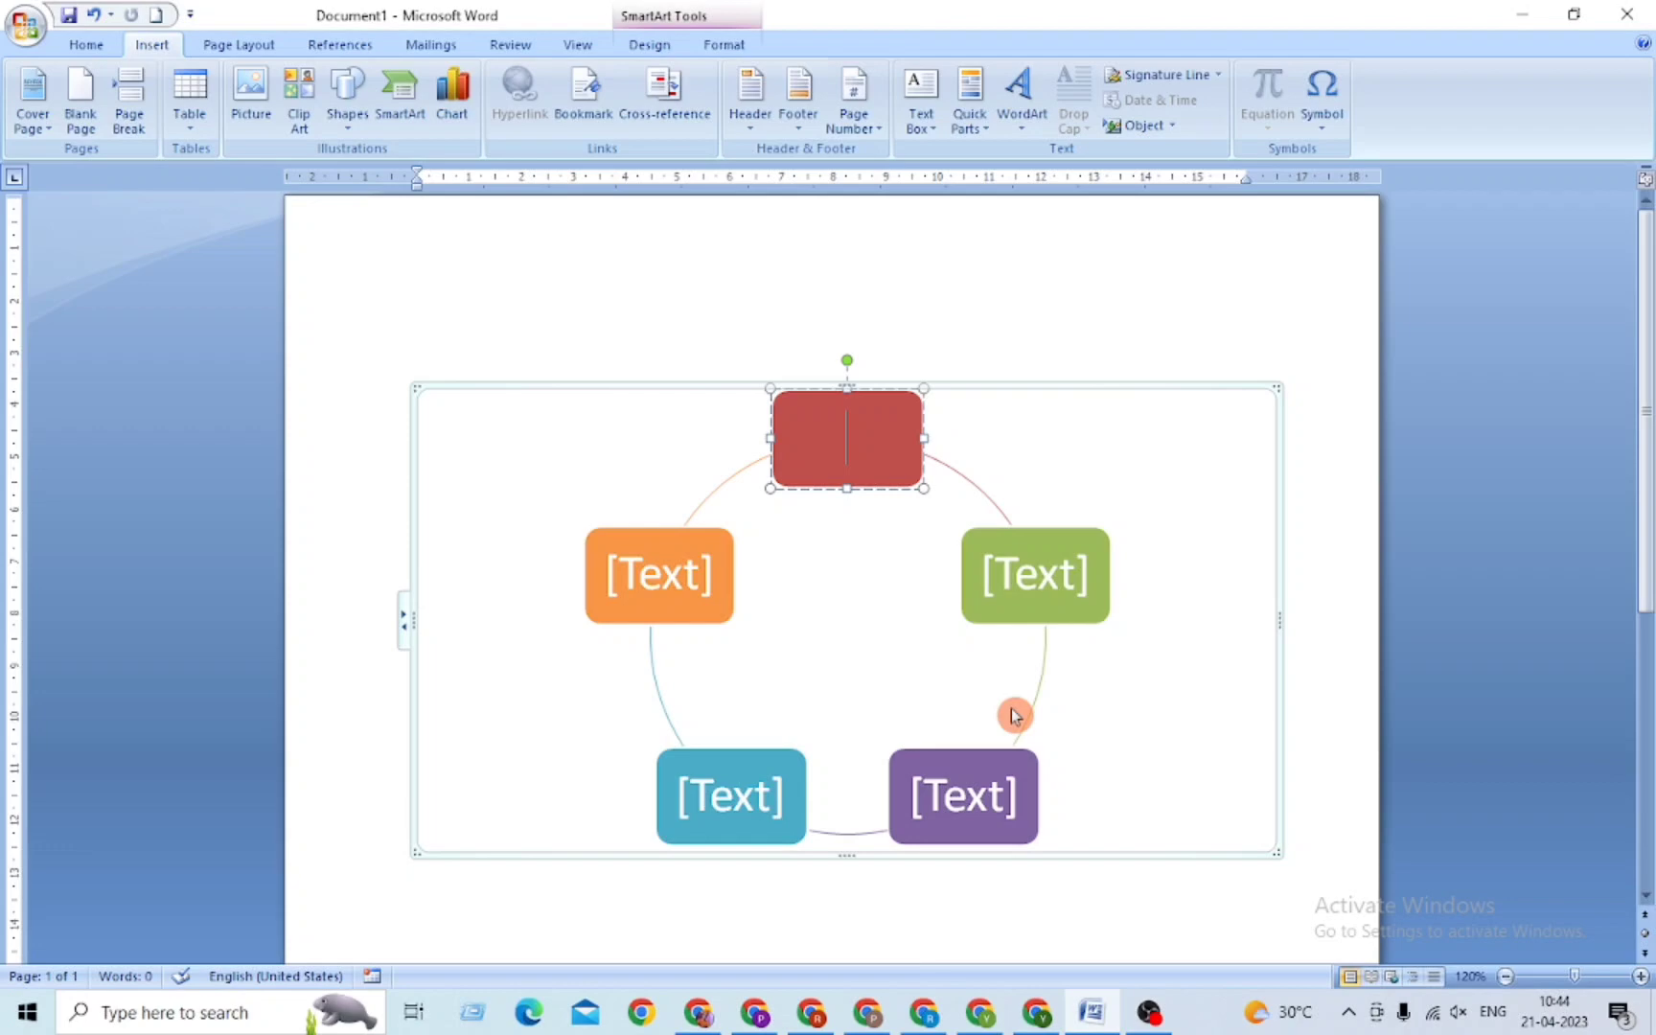
left_click(1150, 1012)
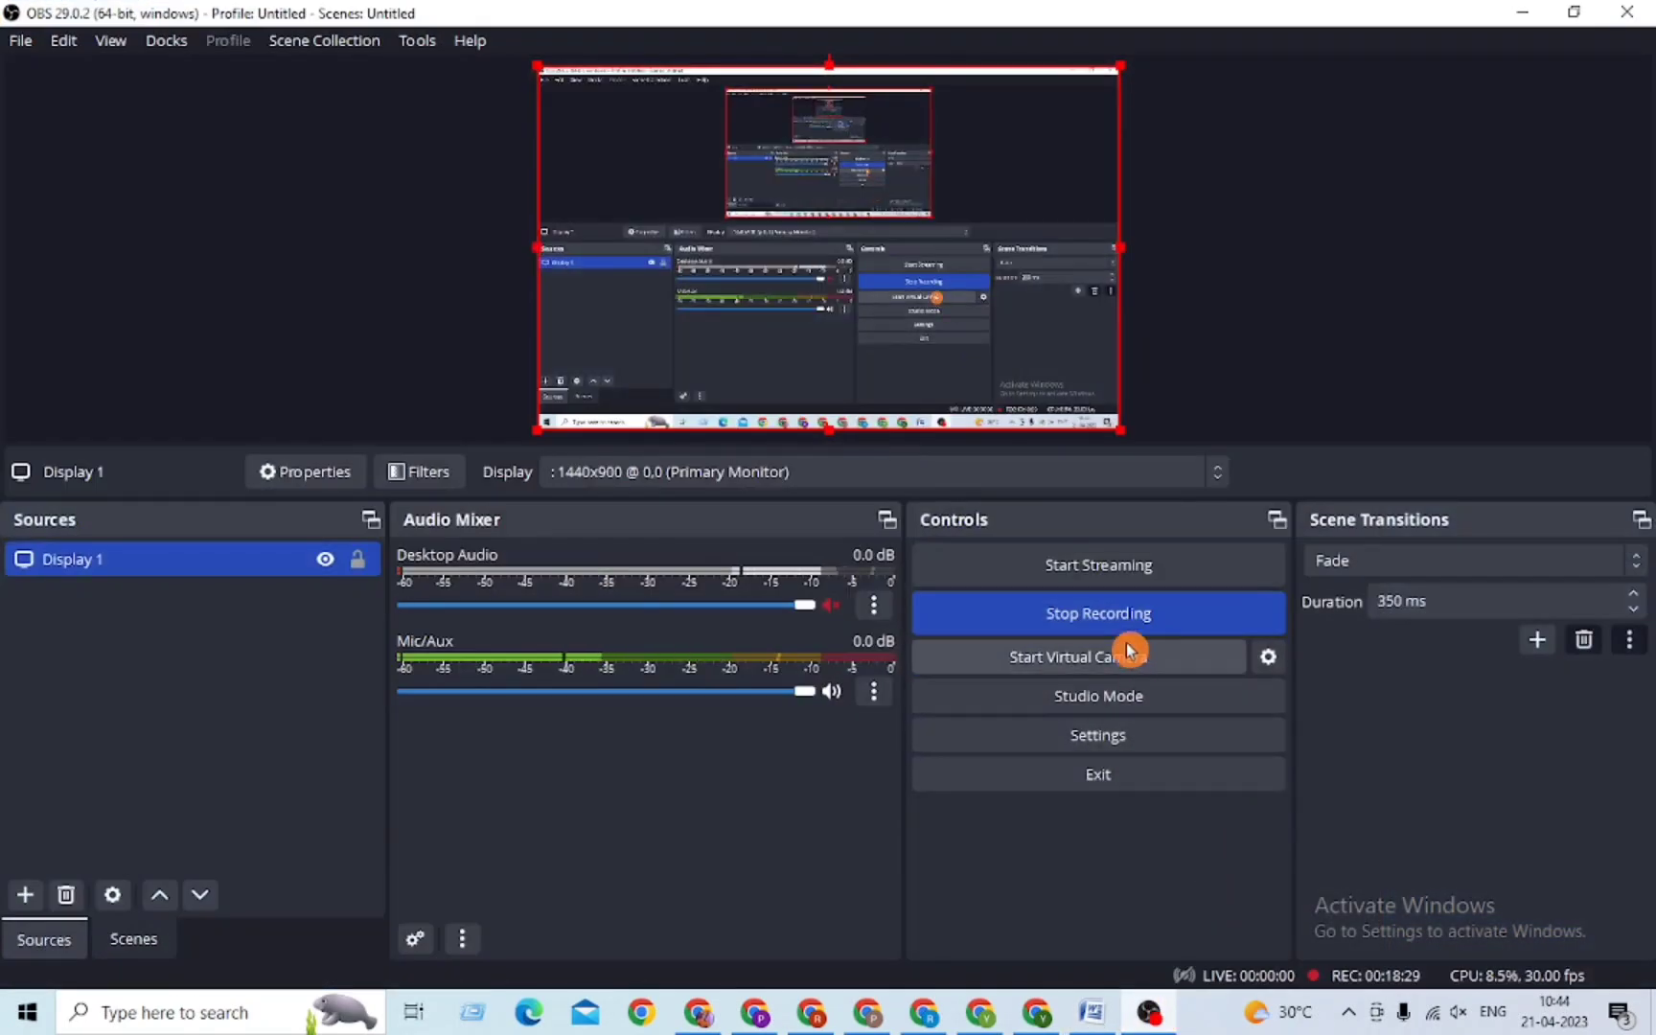